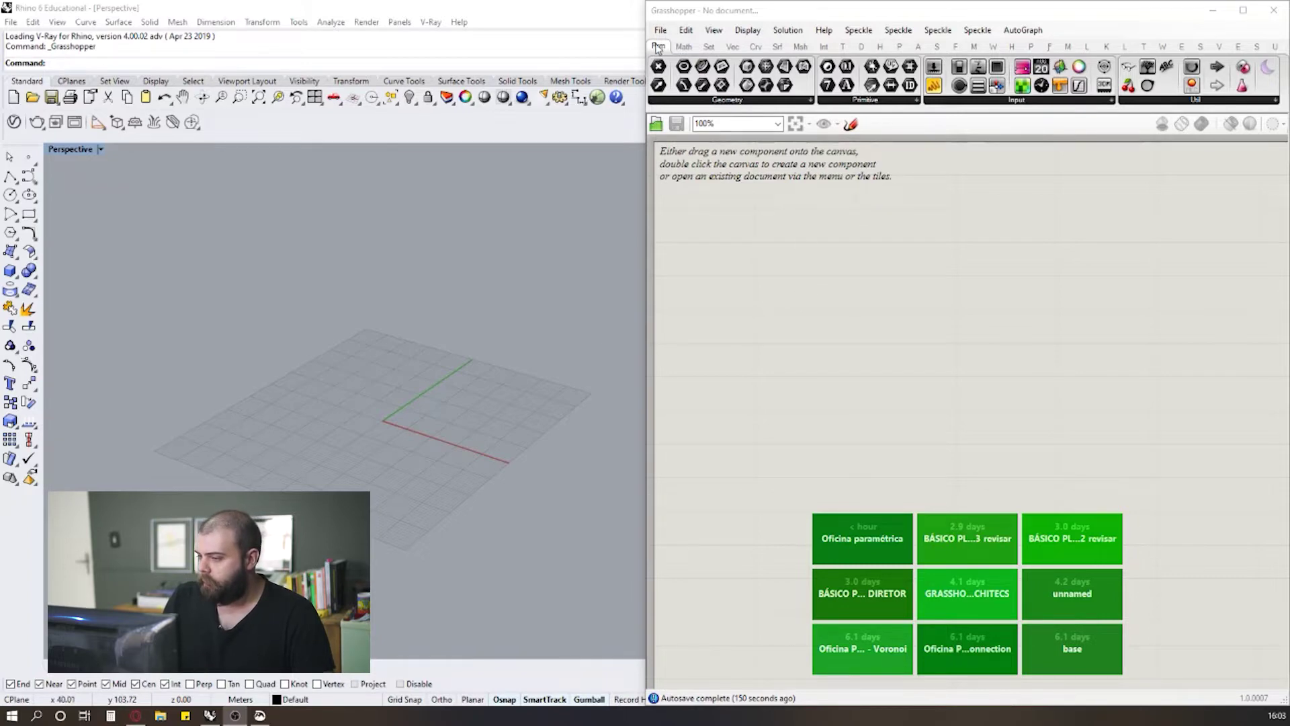
# Step: Place a Hexagonal grid component on the empty canvas
pyautogui.click(732, 46)
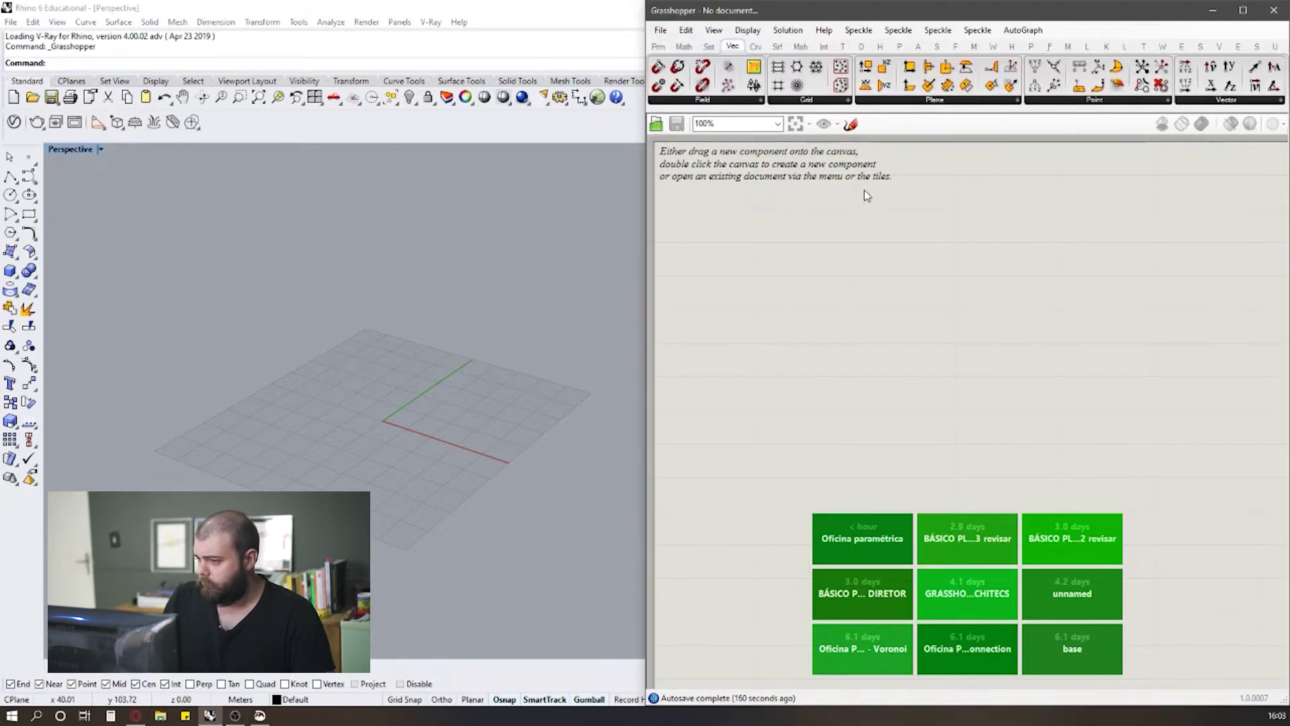
pyautogui.click(800, 101)
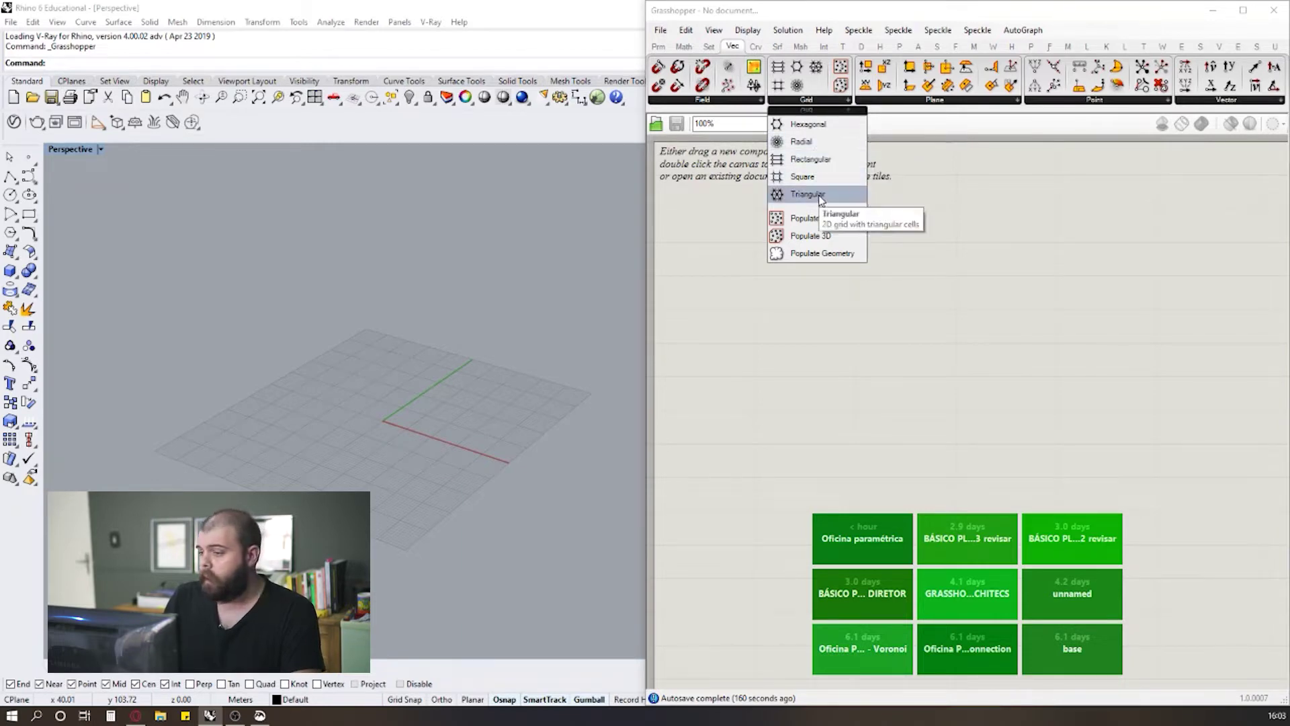
pyautogui.click(823, 131)
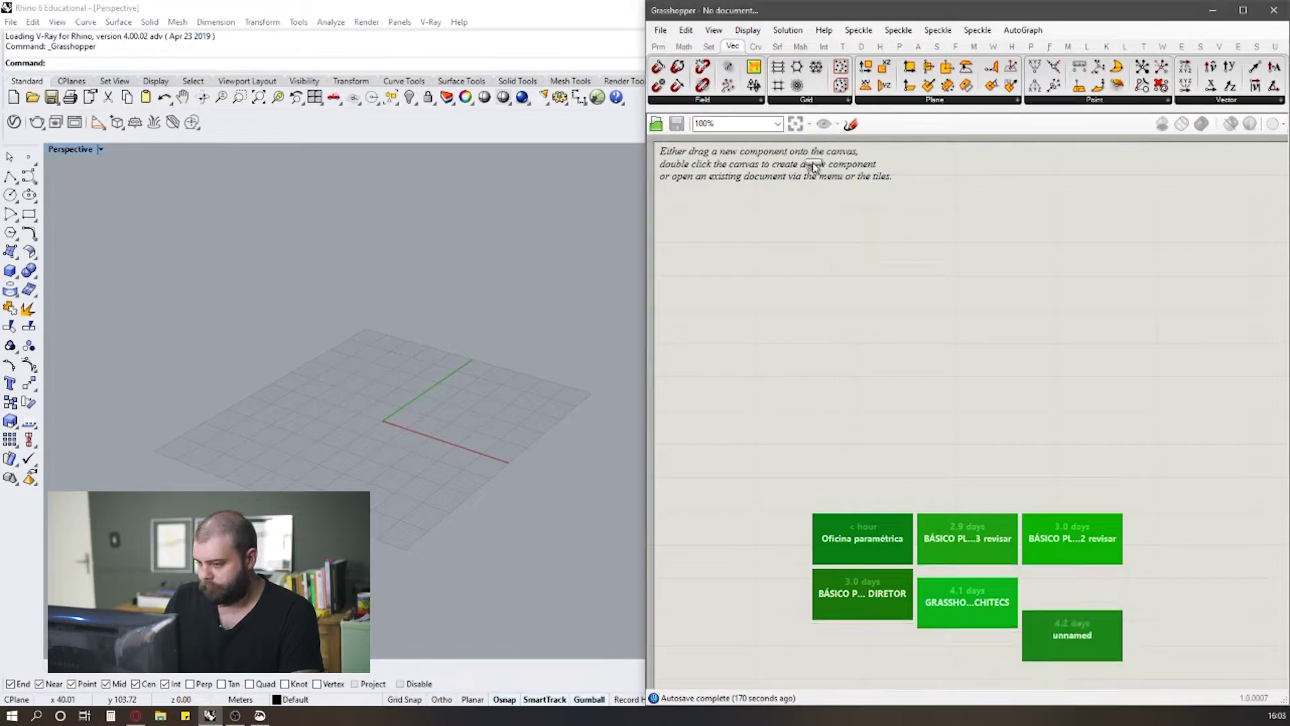
pyautogui.click(778, 268)
pyautogui.click(469, 368)
pyautogui.scroll(5, 468, 416)
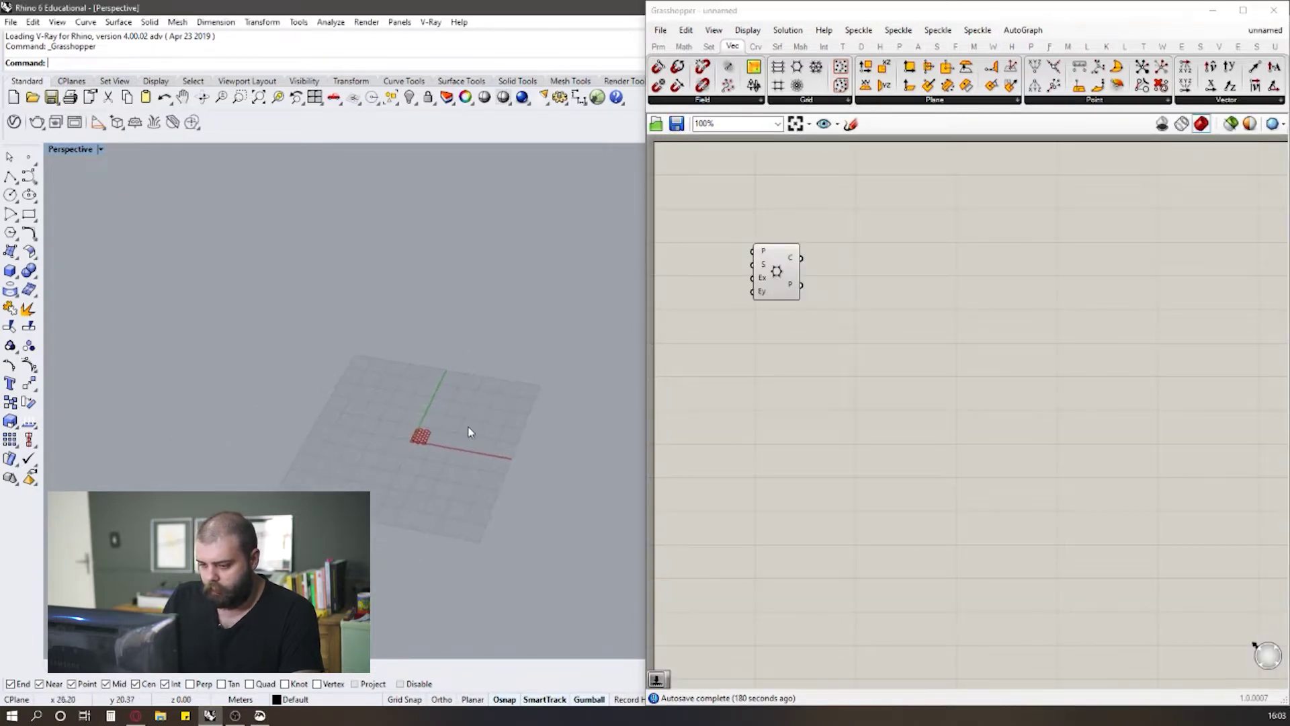
pyautogui.scroll(-6, 417, 425)
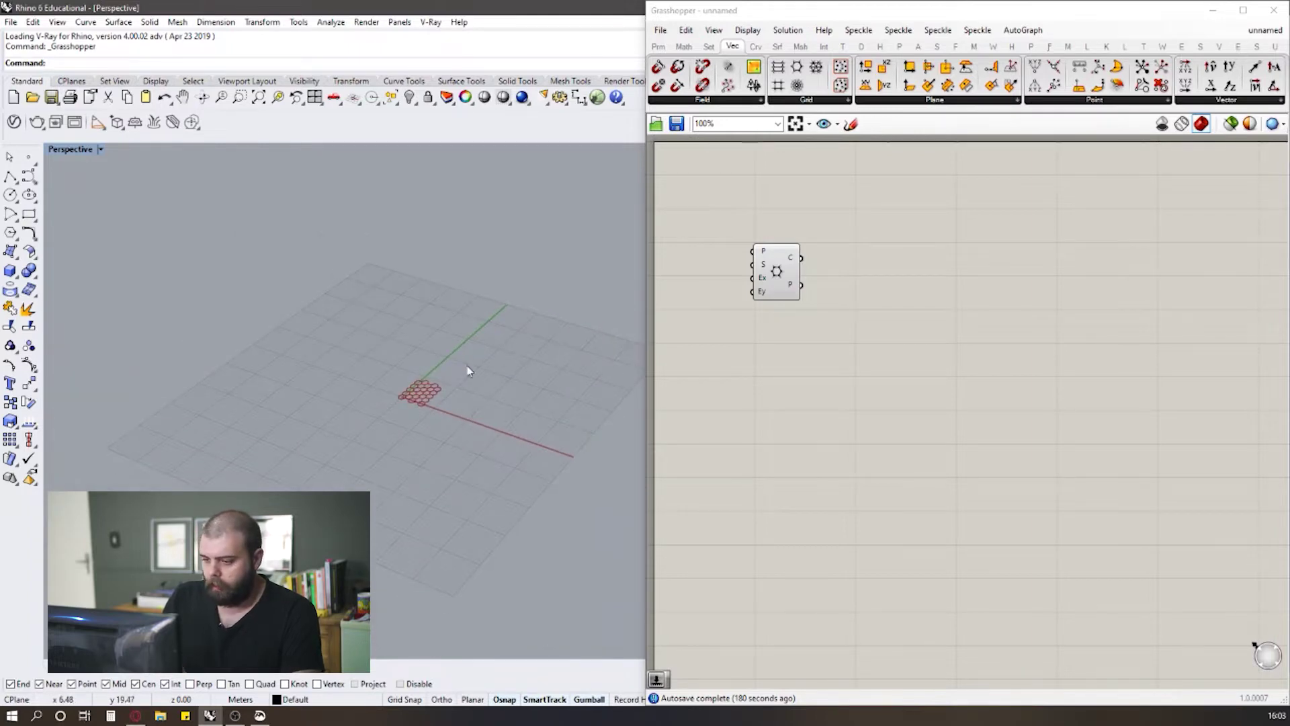
pyautogui.scroll(2, 476, 340)
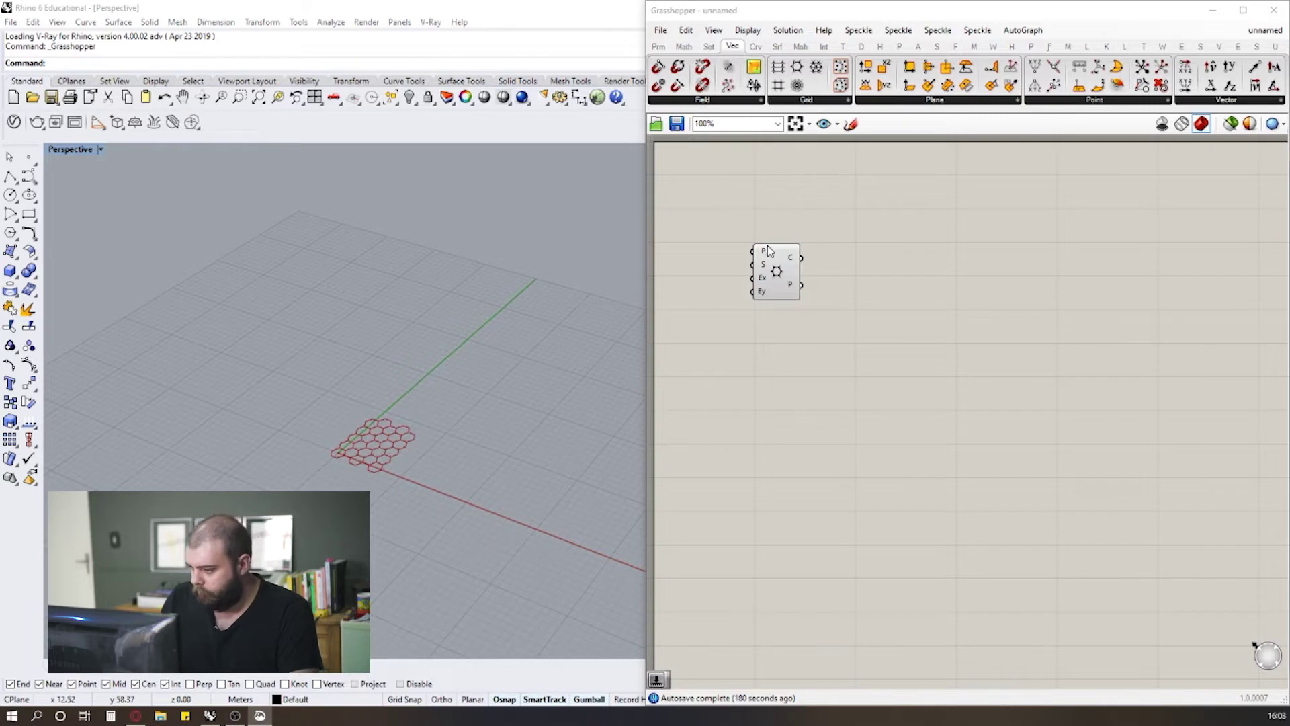
# Step: Shift the hexagonal grid component to make room and place a number slider ahead of its inputs
pyautogui.moveTo(762, 253)
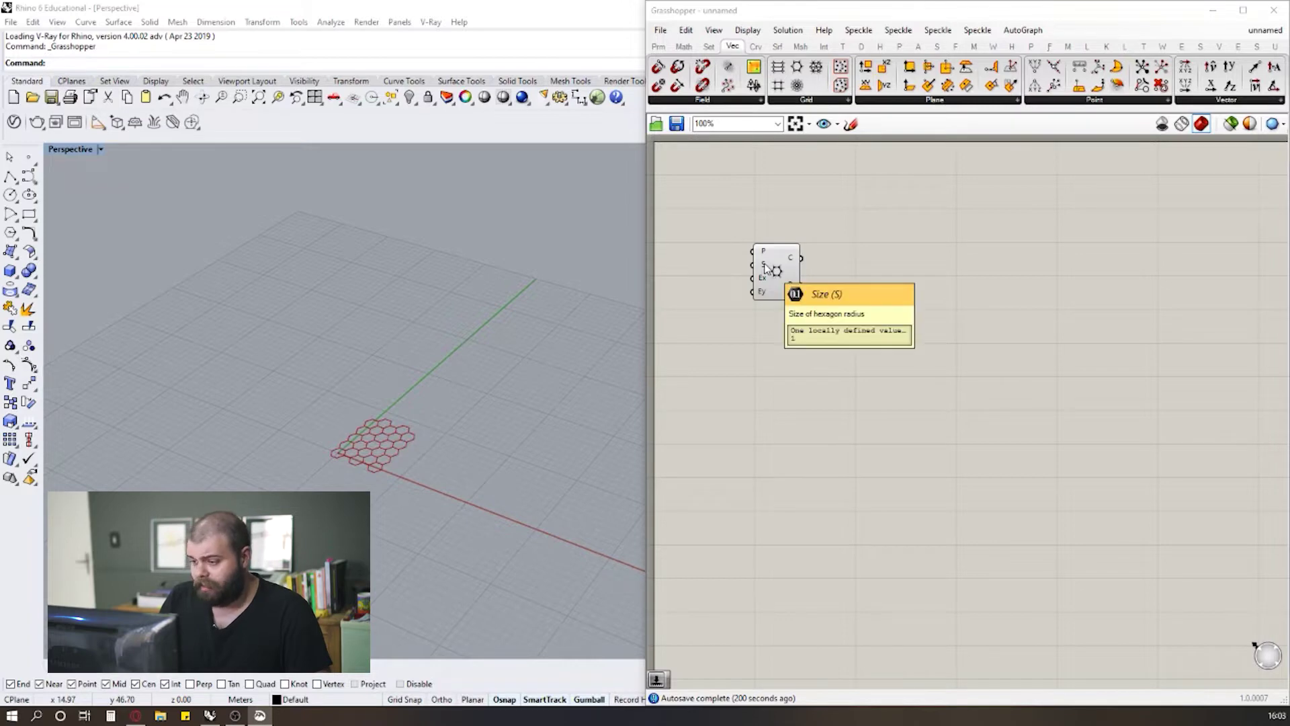
pyautogui.moveTo(785, 280); pyautogui.dragTo(874, 278)
pyautogui.scroll(2, 400, 444)
pyautogui.scroll(-2, 877, 313)
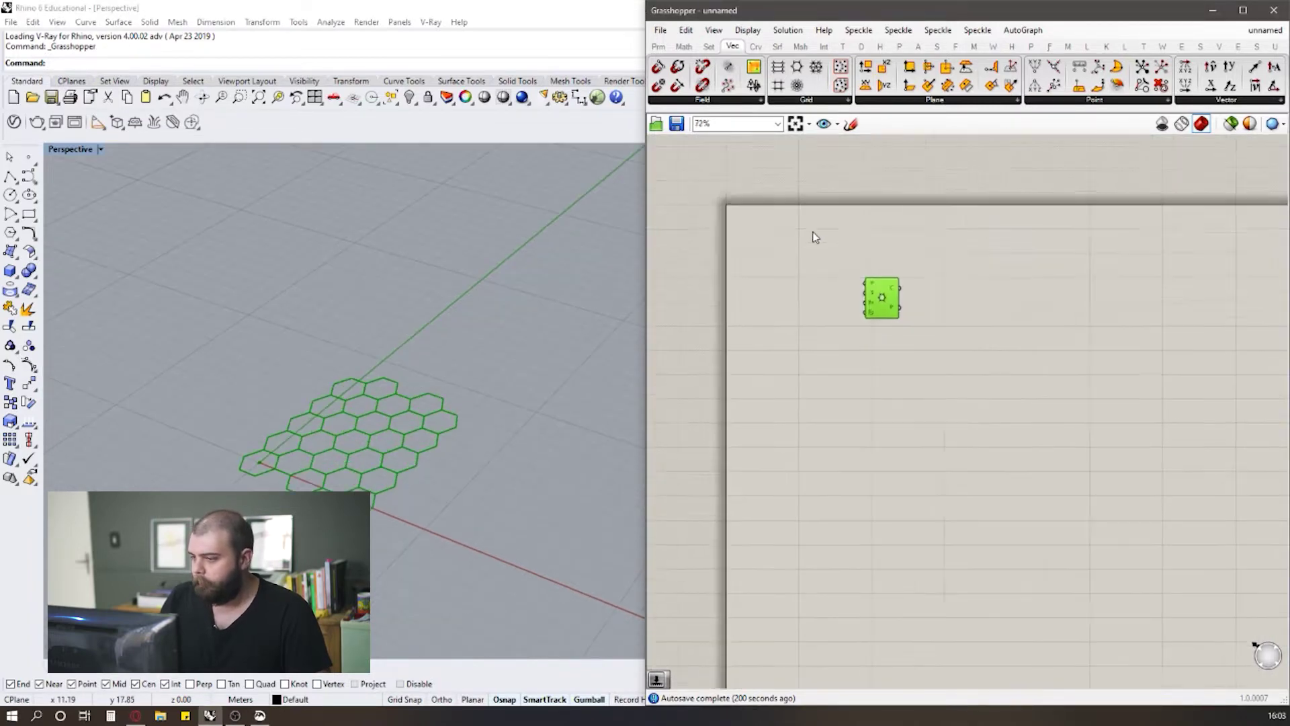
pyautogui.click(659, 46)
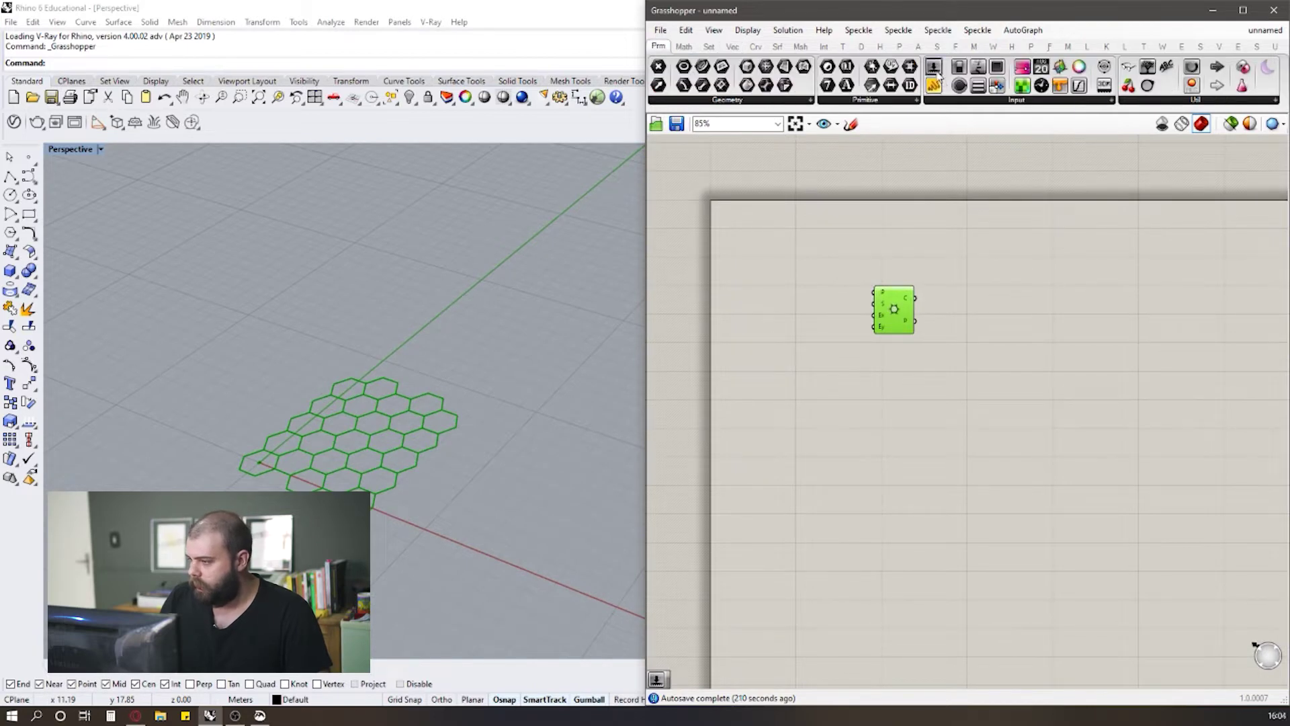
pyautogui.moveTo(937, 74); pyautogui.dragTo(753, 303)
pyautogui.scroll(2, 763, 306)
# Step: Configure the number slider with 0 decimal digits, a minimum of 1 and a maximum of 15
pyautogui.doubleClick(699, 306)
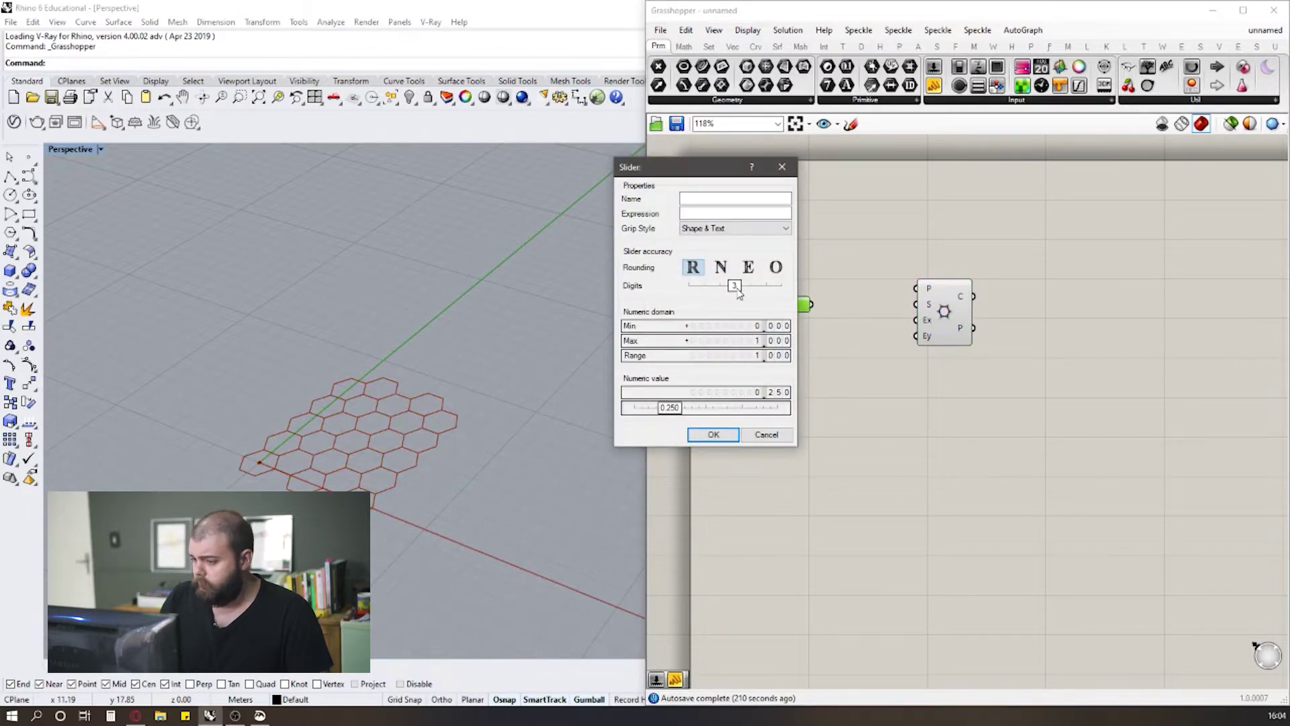
pyautogui.moveTo(734, 285); pyautogui.dragTo(689, 287)
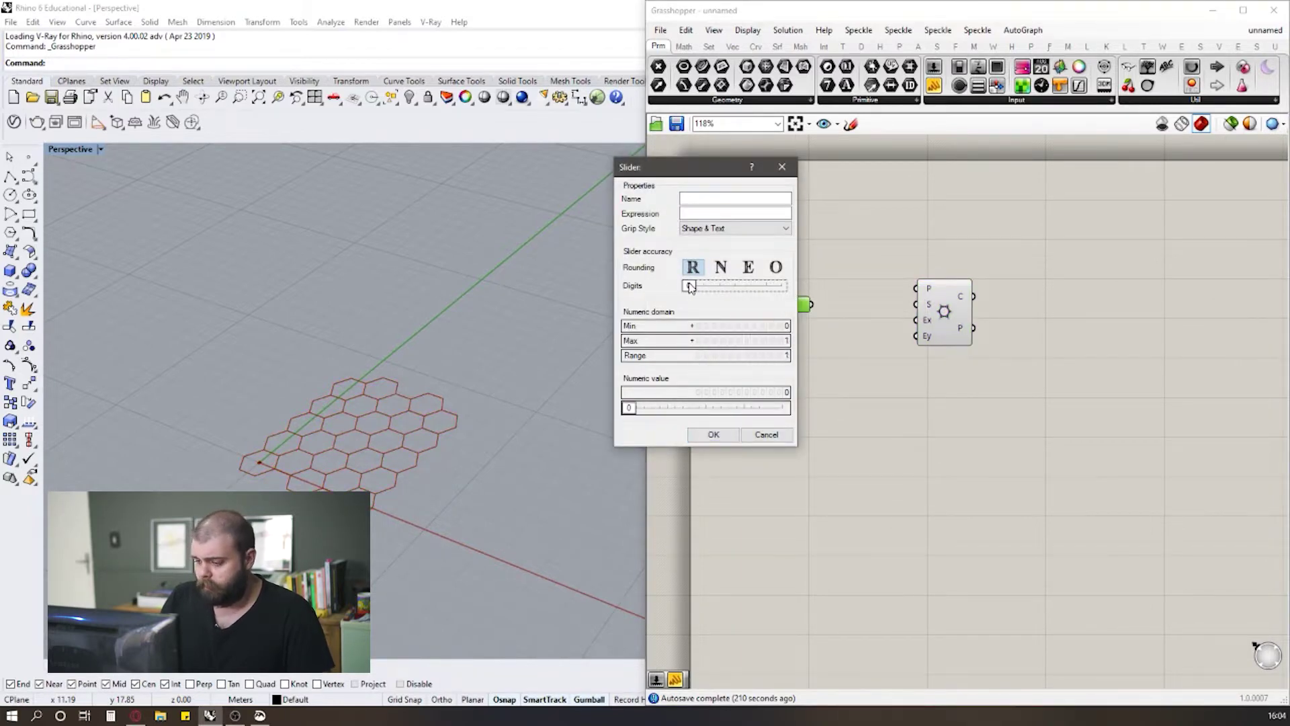
pyautogui.doubleClick(713, 327)
pyautogui.write('1')
pyautogui.click(770, 326)
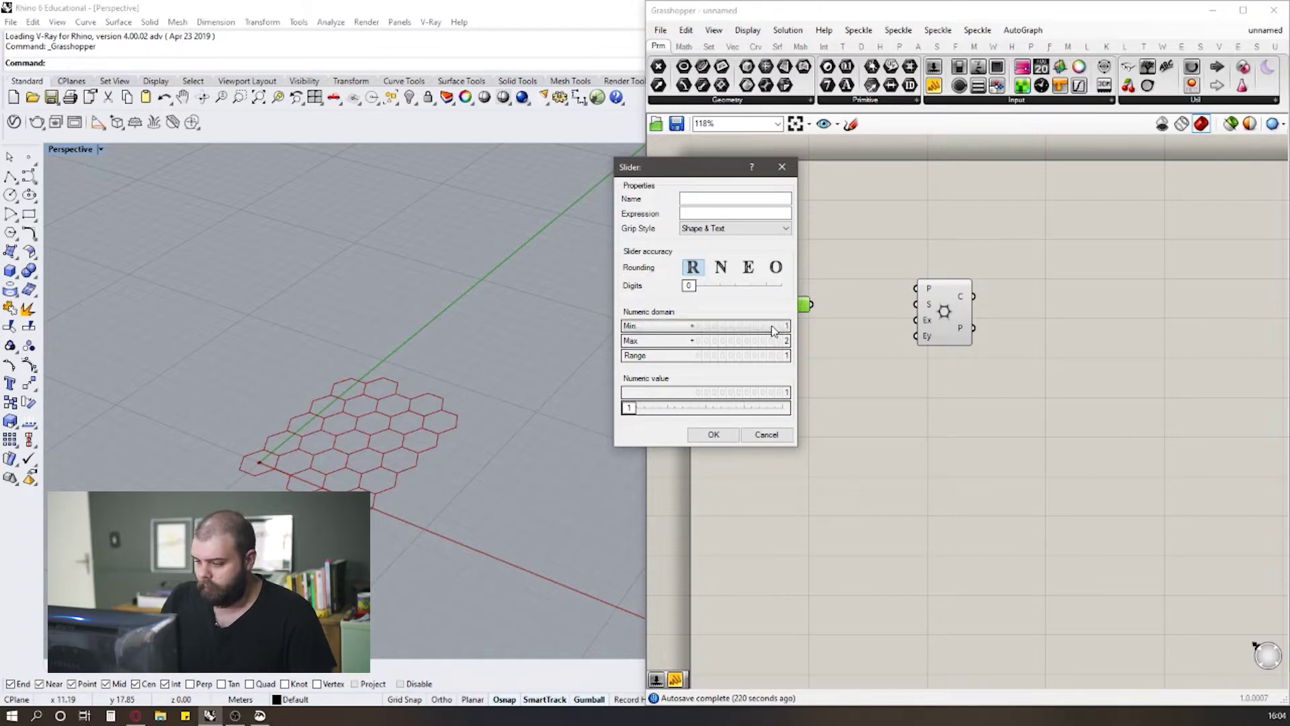
pyautogui.doubleClick(721, 341)
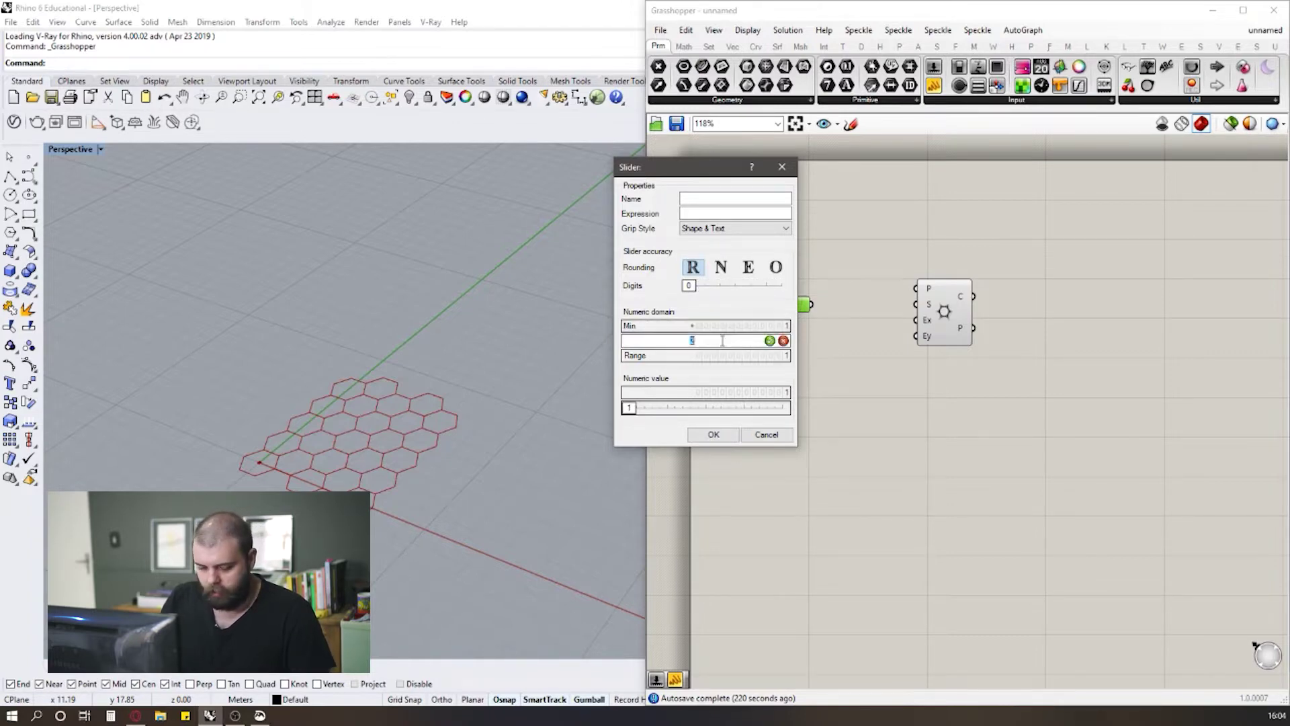
pyautogui.write('15')
pyautogui.click(770, 341)
pyautogui.click(714, 434)
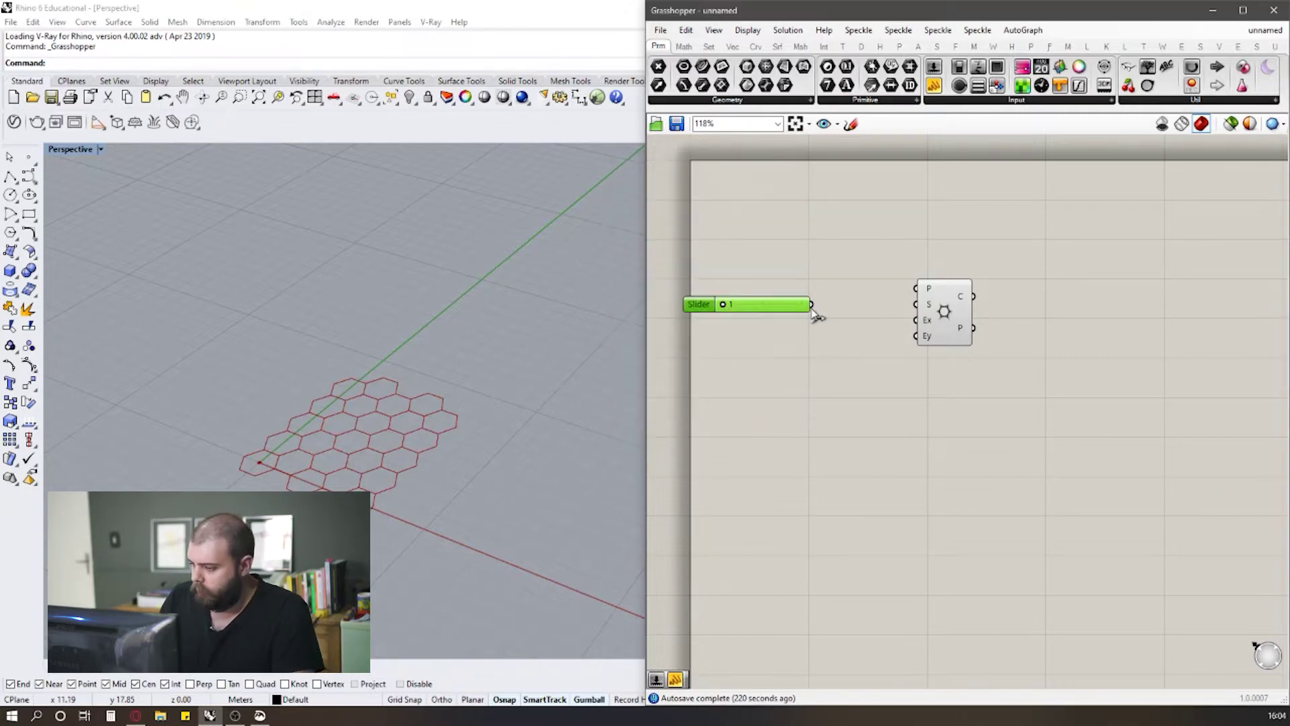
# Step: Connect the slider to the hexagonal grid's Size input and set it to 2
pyautogui.moveTo(789, 311); pyautogui.dragTo(884, 313)
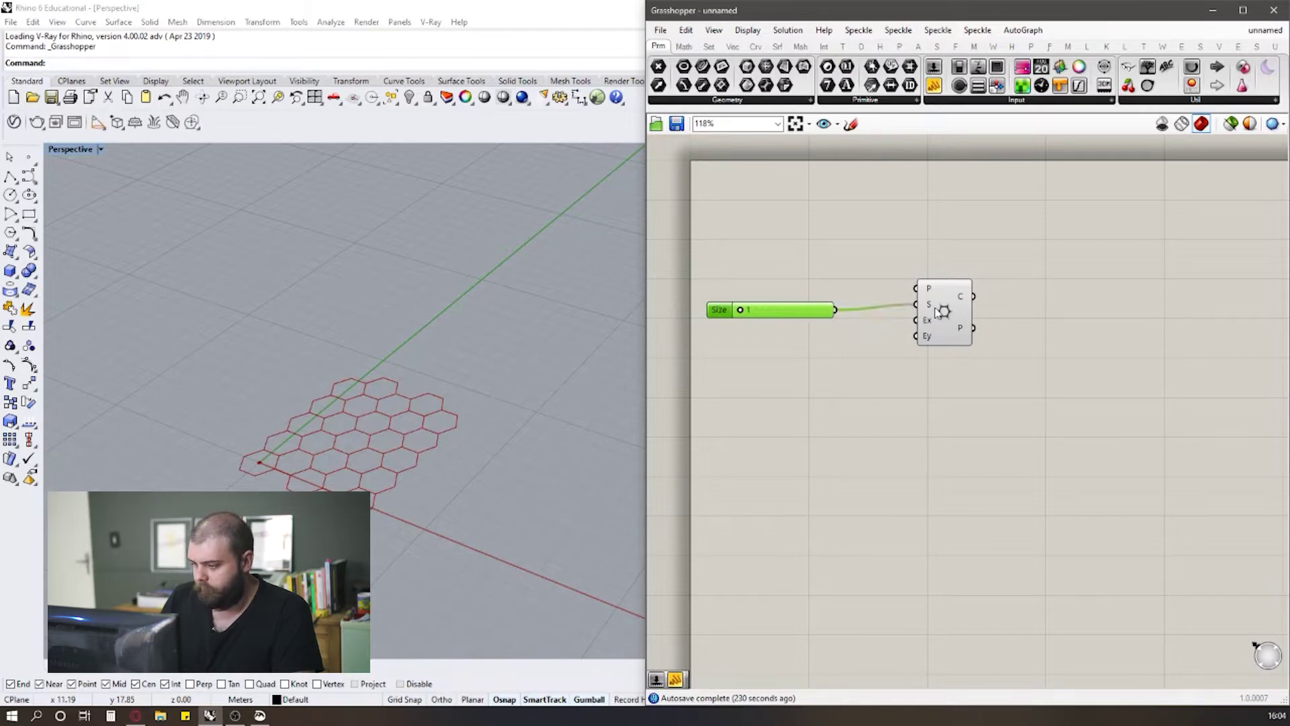
pyautogui.scroll(-5, 405, 431)
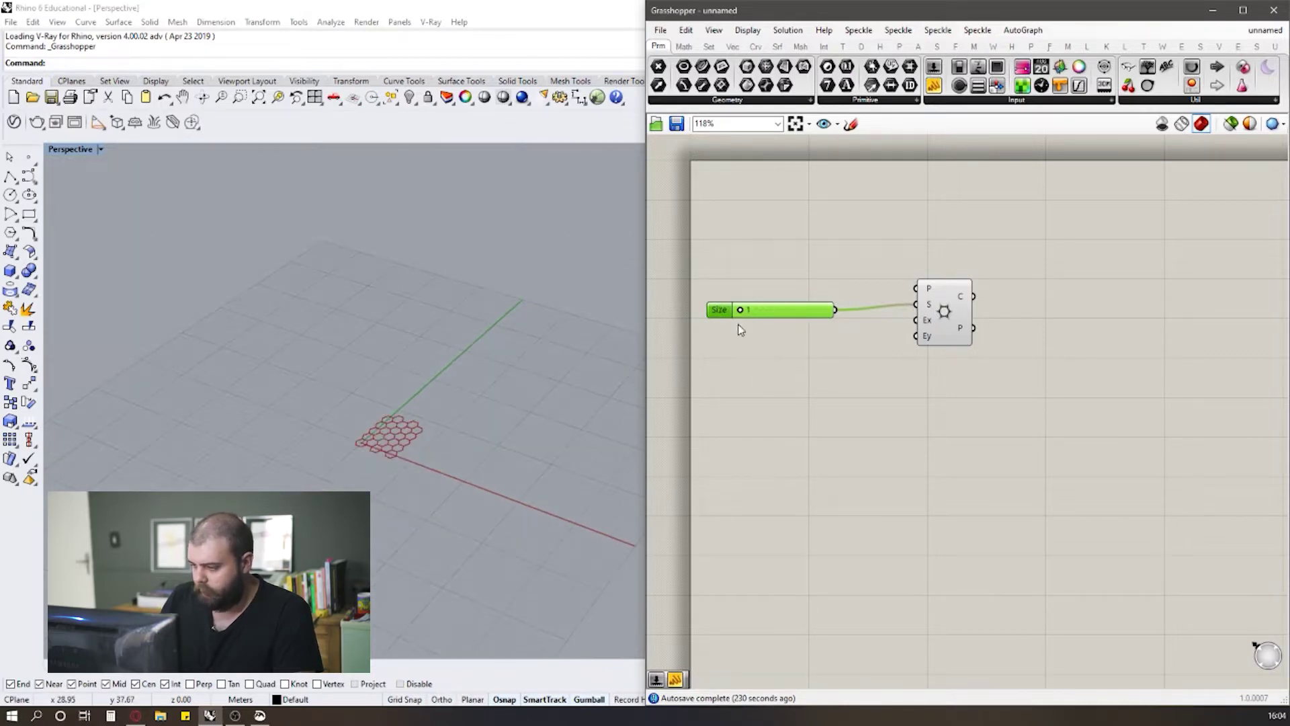
pyautogui.moveTo(742, 312)
pyautogui.mouseDown()
pyautogui.moveTo(797, 311)
pyautogui.moveTo(747, 314)
pyautogui.mouseUp()
pyautogui.scroll(4, 457, 443)
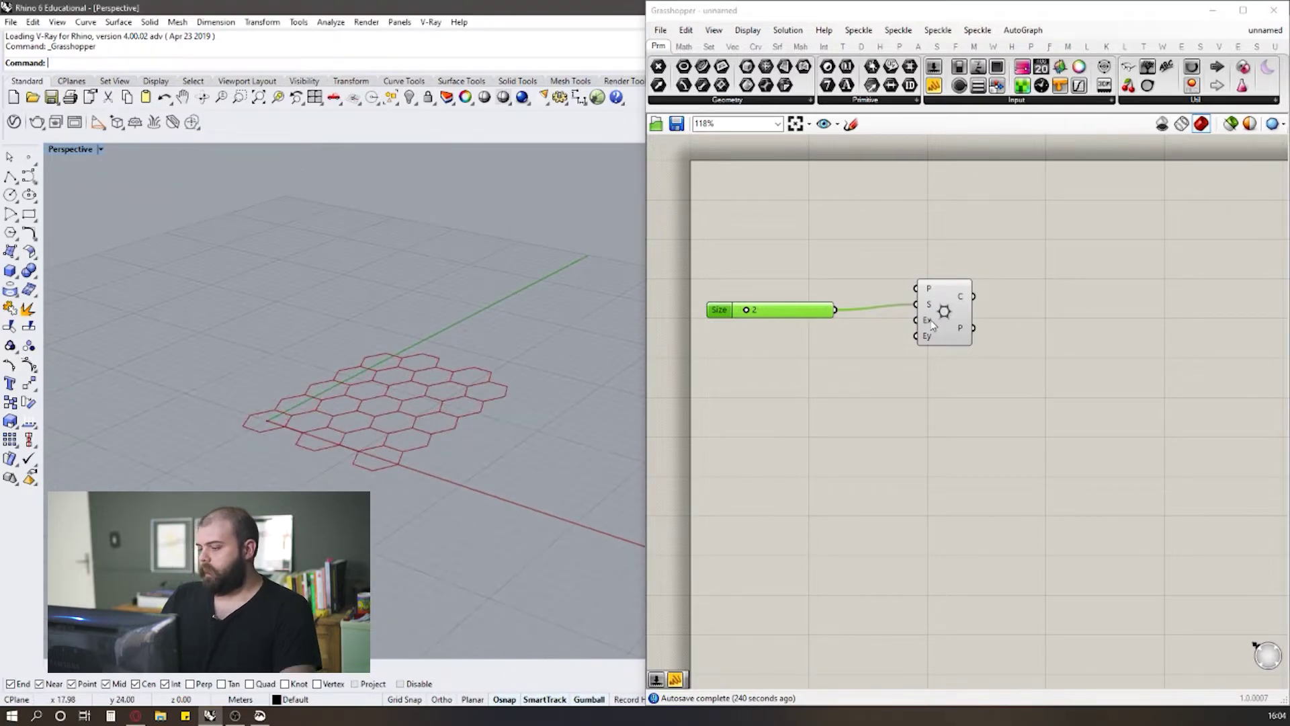
# Step: Add a second number slider below the Size slider, with 0 decimal digits and a minimum of 1
pyautogui.moveTo(931, 324)
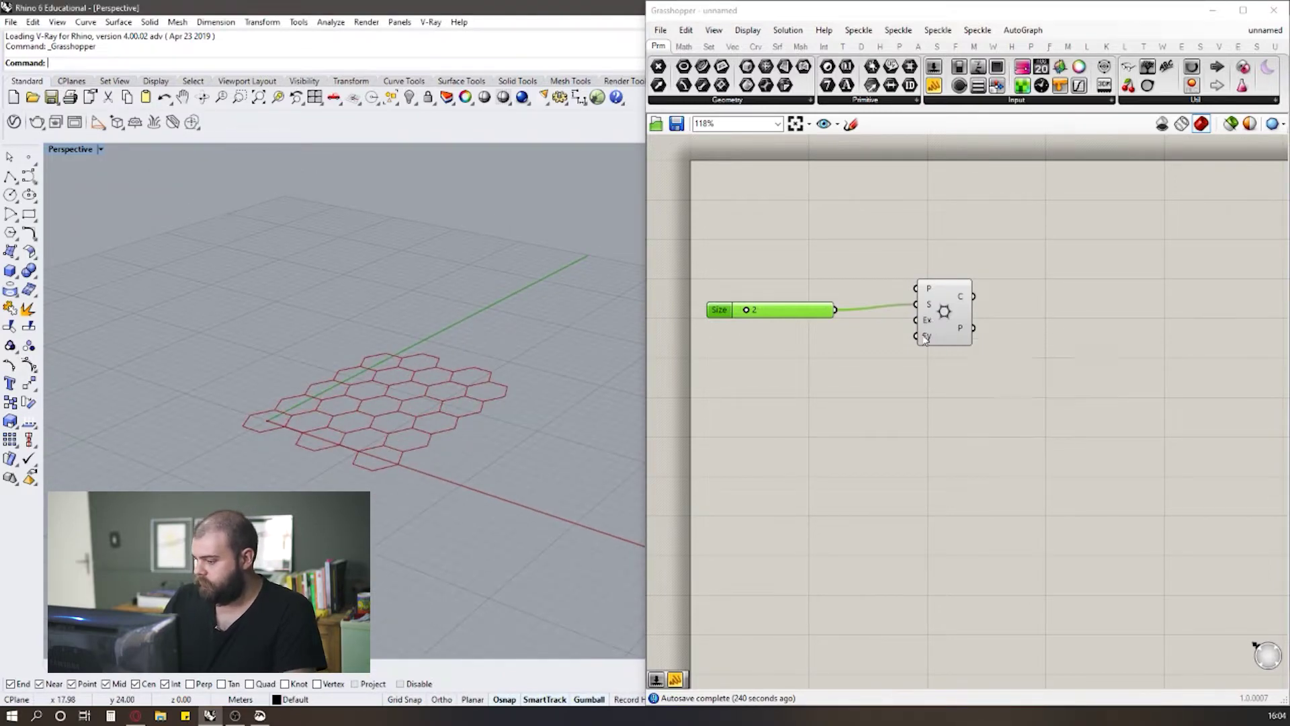
pyautogui.moveTo(411, 400); pyautogui.dragTo(401, 428, button='right')
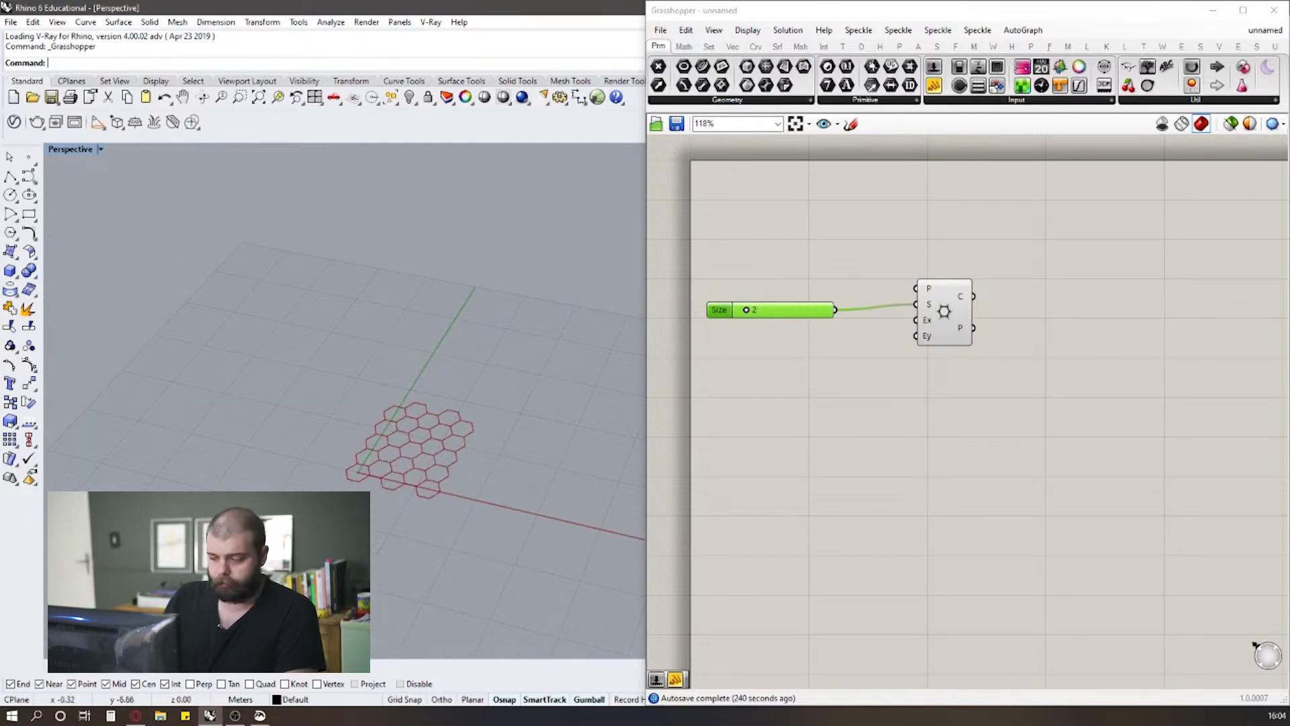
pyautogui.click(934, 67)
pyautogui.click(772, 349)
pyautogui.doubleClick(721, 346)
pyautogui.moveTo(752, 328); pyautogui.dragTo(703, 325)
pyautogui.doubleClick(720, 367)
pyautogui.write('1')
pyautogui.click(785, 366)
# Step: Set the second slider's maximum to 10
pyautogui.doubleClick(754, 379)
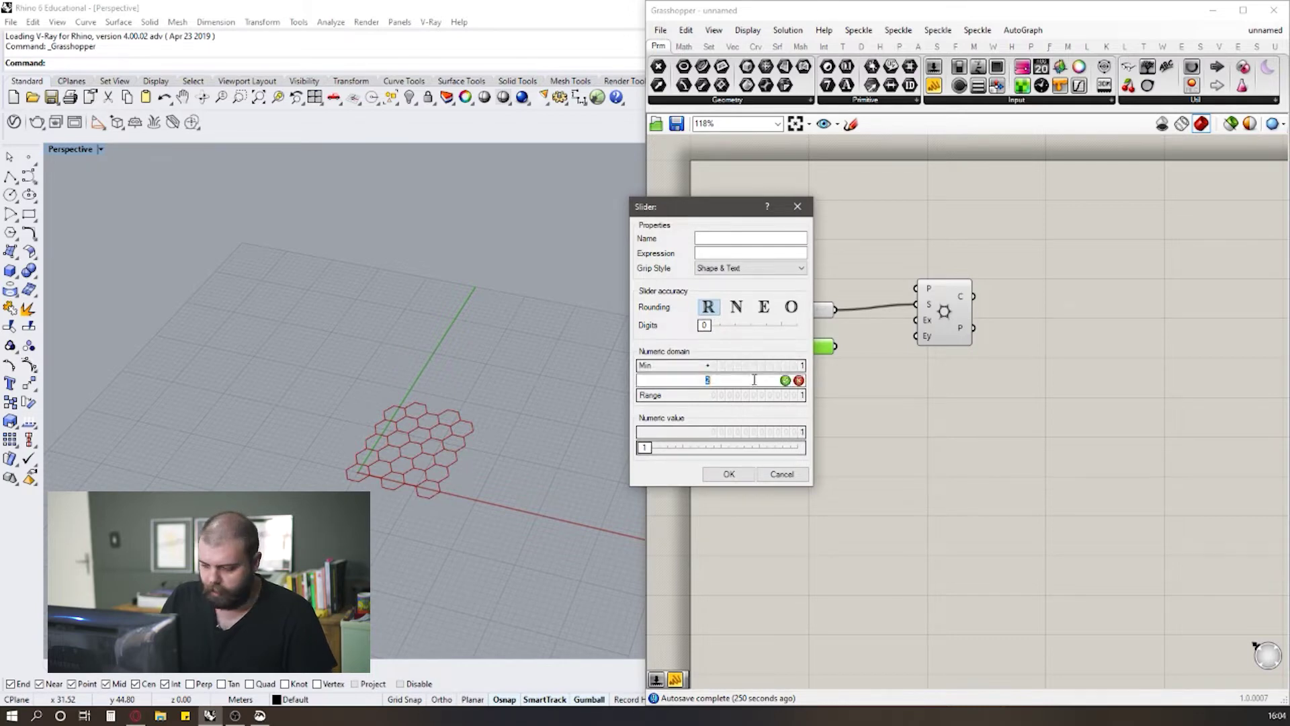
pyautogui.write('10')
pyautogui.click(785, 380)
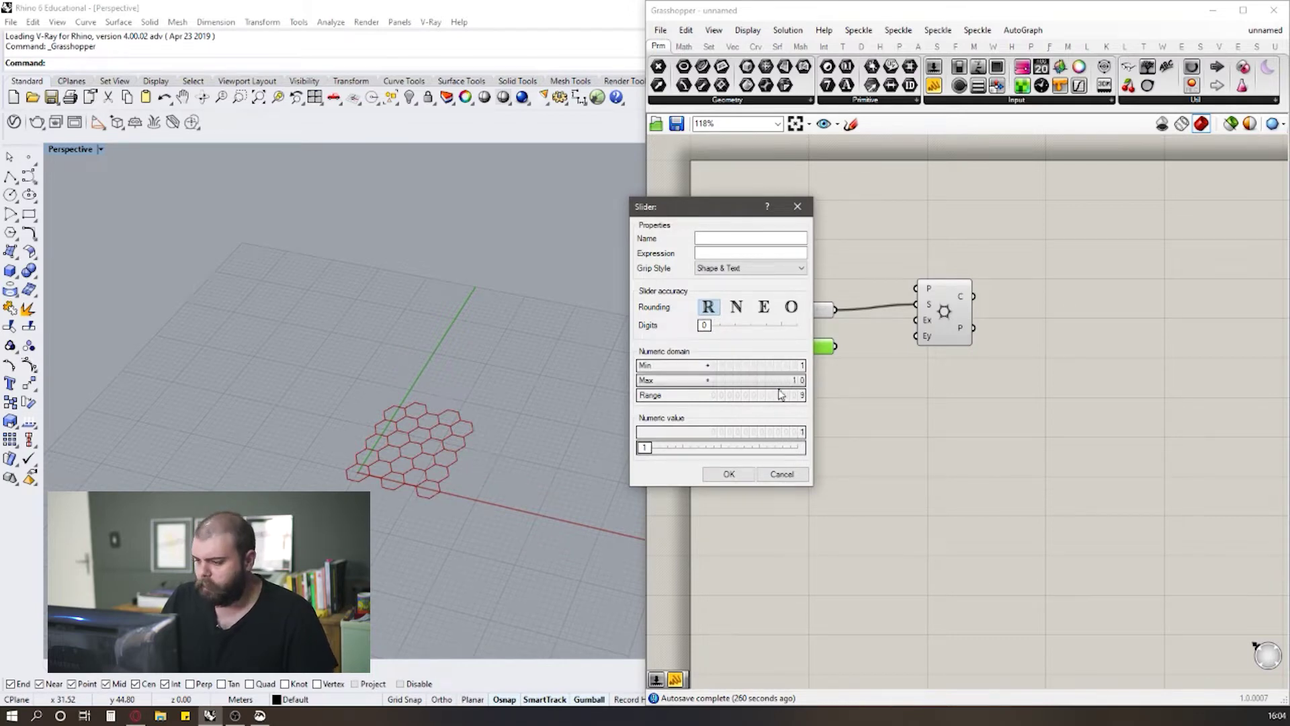
# Step: Set the second slider's maximum to 15 and accept its settings
pyautogui.doubleClick(735, 381)
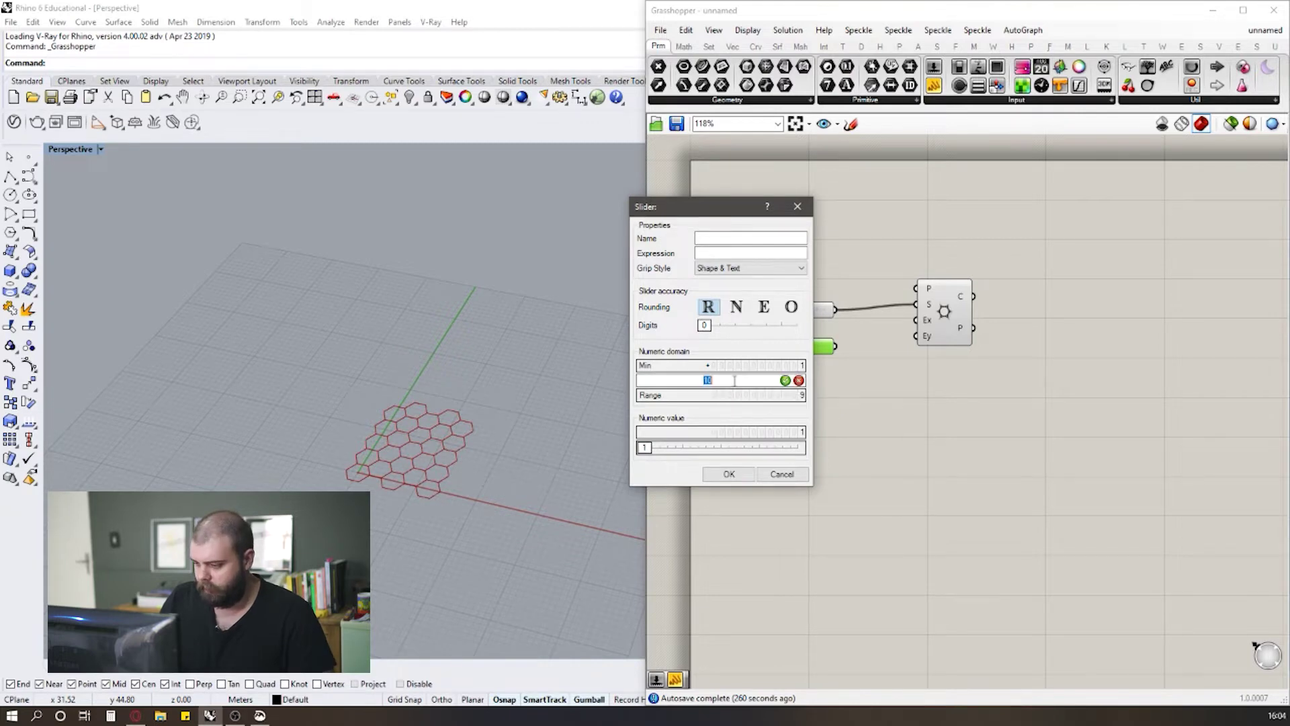
pyautogui.write('15')
pyautogui.click(785, 381)
pyautogui.click(729, 474)
# Step: Arrange the second slider below the Size slider and duplicate it
pyautogui.scroll(-2, 779, 384)
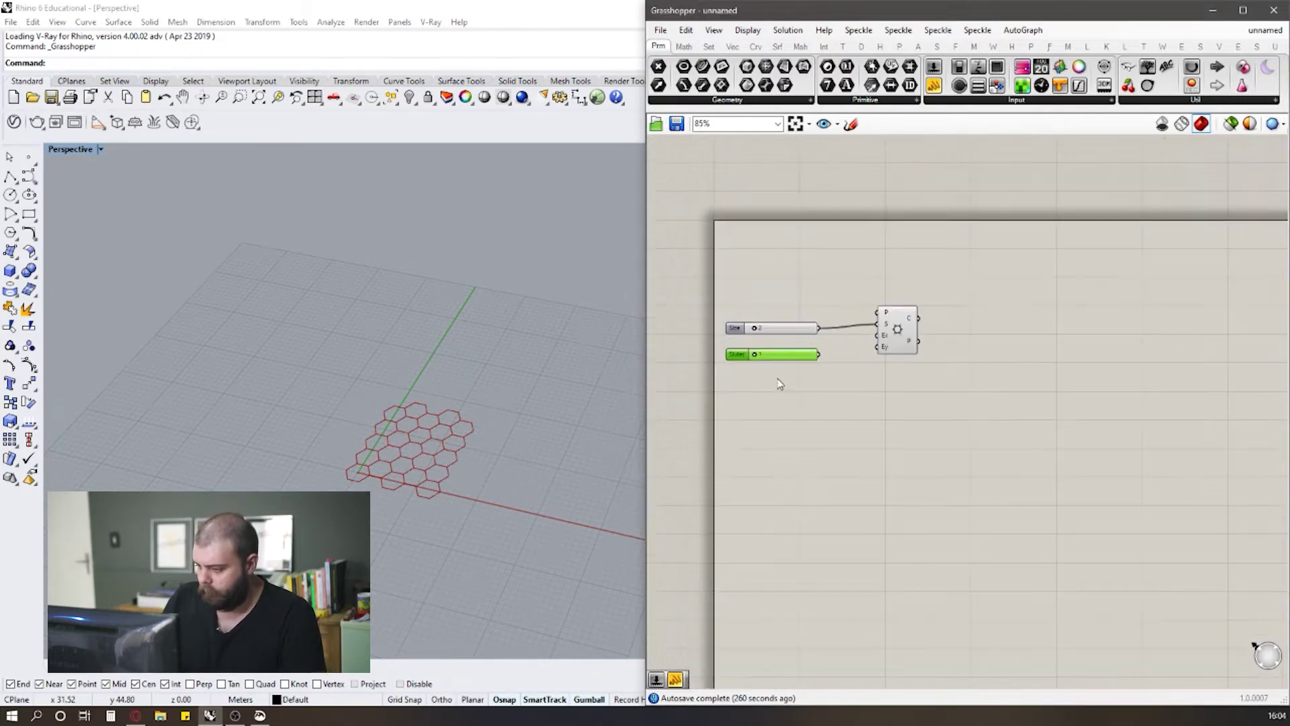
pyautogui.scroll(4, 813, 346)
pyautogui.moveTo(803, 363); pyautogui.dragTo(804, 354)
pyautogui.click(836, 384)
pyautogui.click(796, 361)
pyautogui.click(859, 378)
pyautogui.click(800, 360)
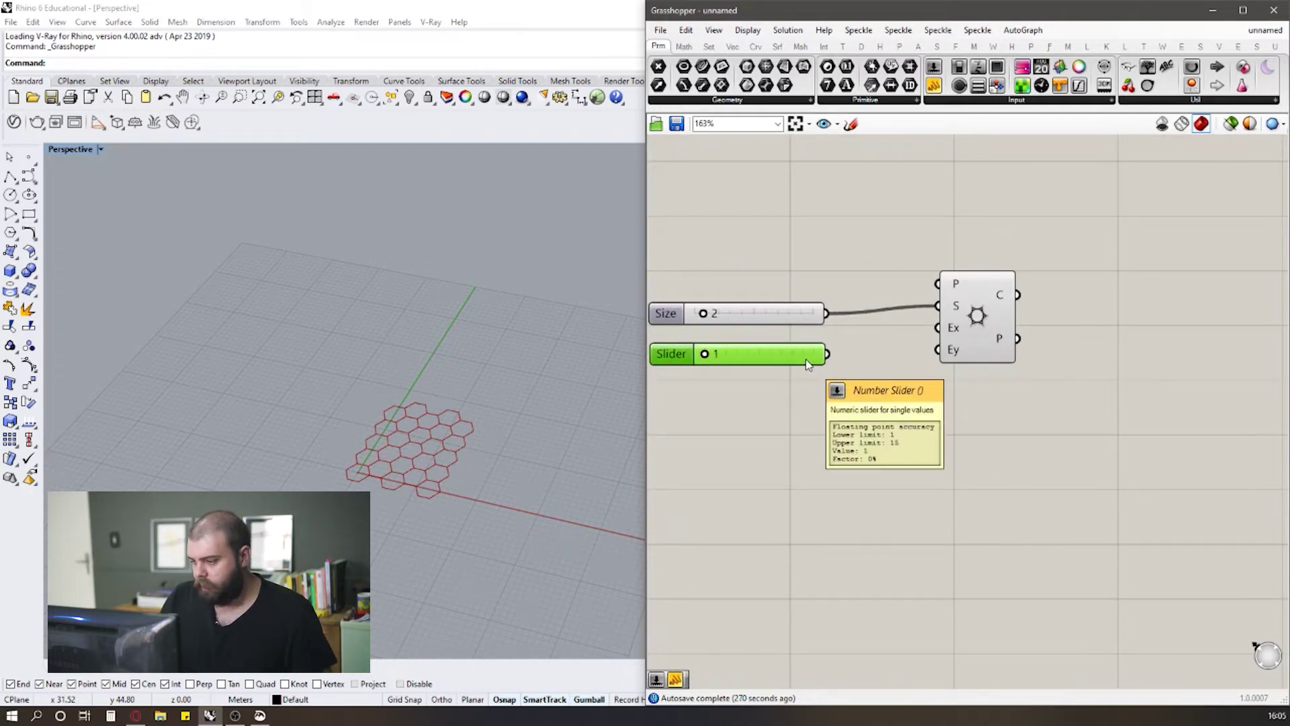
pyautogui.hotkey('ctrl', 'c')
pyautogui.hotkey('ctrl', 'v')
# Step: Connect the two unassigned sliders to the hexagonal grid's Extent X and Extent Y inputs
pyautogui.moveTo(791, 364); pyautogui.dragTo(938, 327)
pyautogui.click(864, 383)
pyautogui.moveTo(826, 379); pyautogui.dragTo(939, 350)
pyautogui.scroll(3, 416, 442)
pyautogui.click(407, 441)
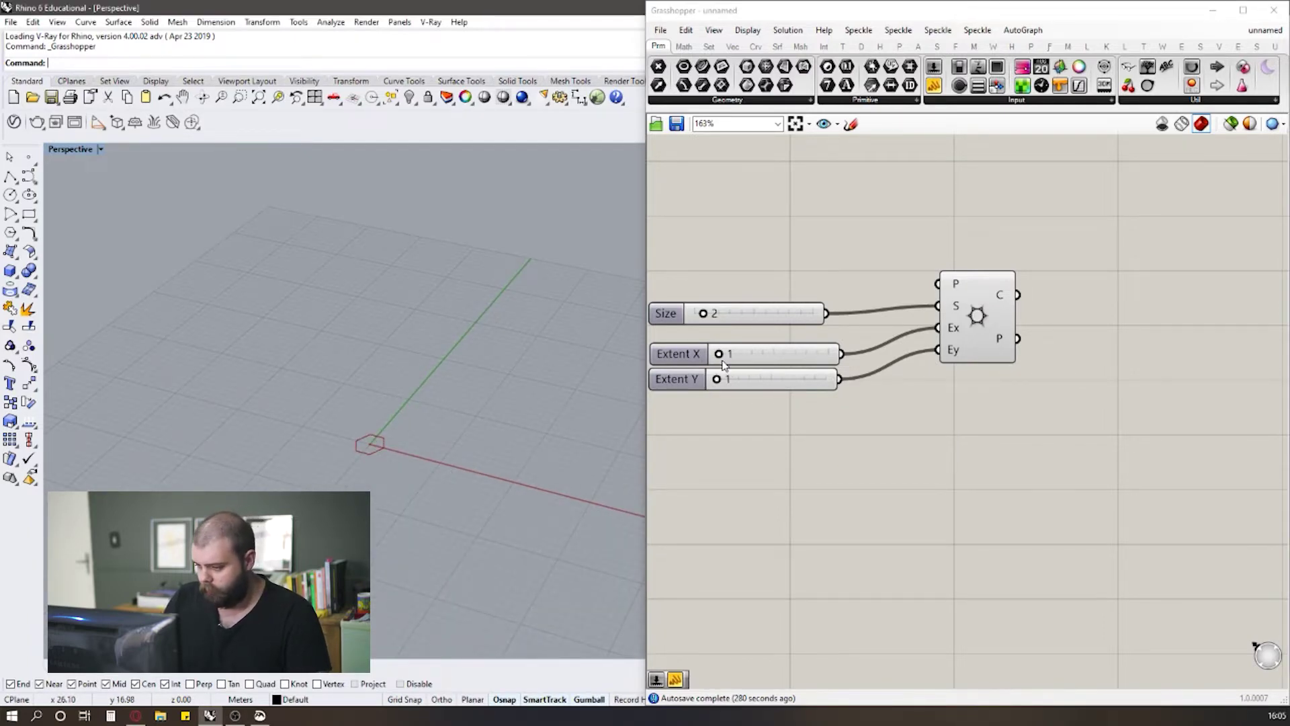
# Step: Set the Extent X slider to 11 and the Extent Y slider to 10
pyautogui.moveTo(718, 355); pyautogui.dragTo(792, 363)
pyautogui.moveTo(718, 381); pyautogui.dragTo(788, 379)
pyautogui.moveTo(292, 405); pyautogui.dragTo(488, 401, button='right')
pyautogui.scroll(2, 488, 401)
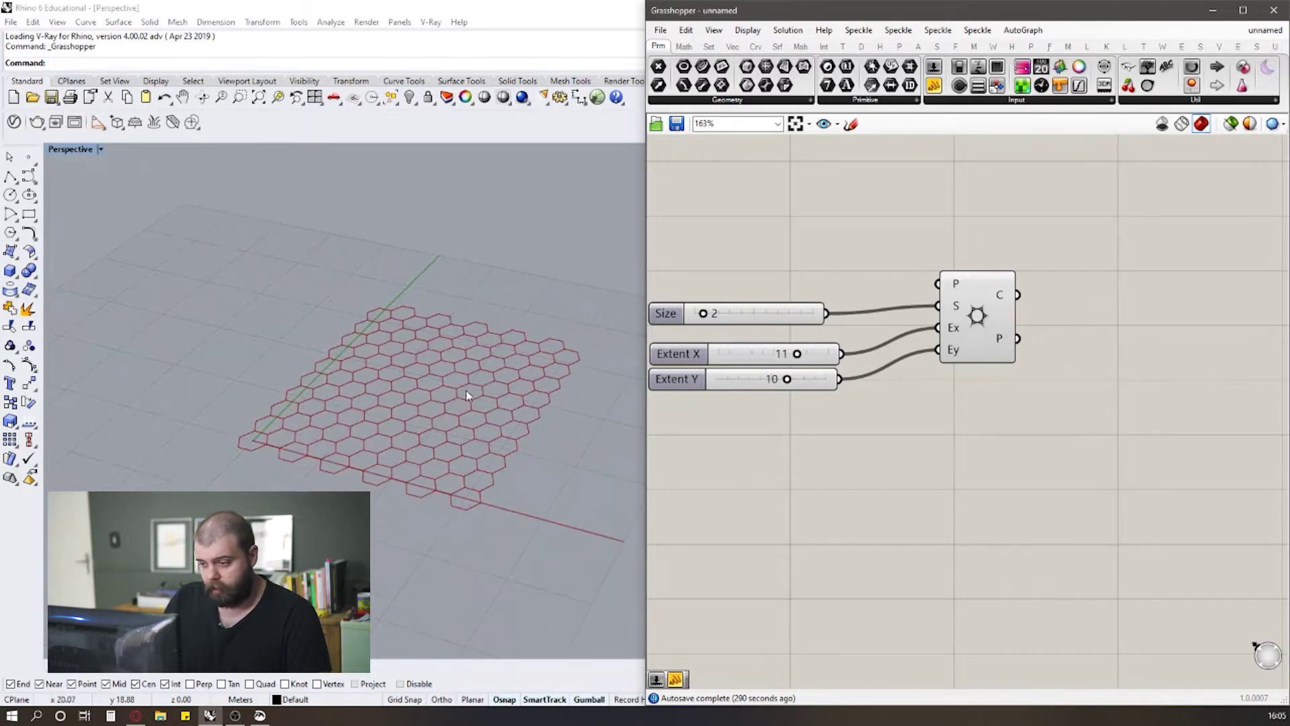
pyautogui.click(490, 360)
pyautogui.click(705, 317)
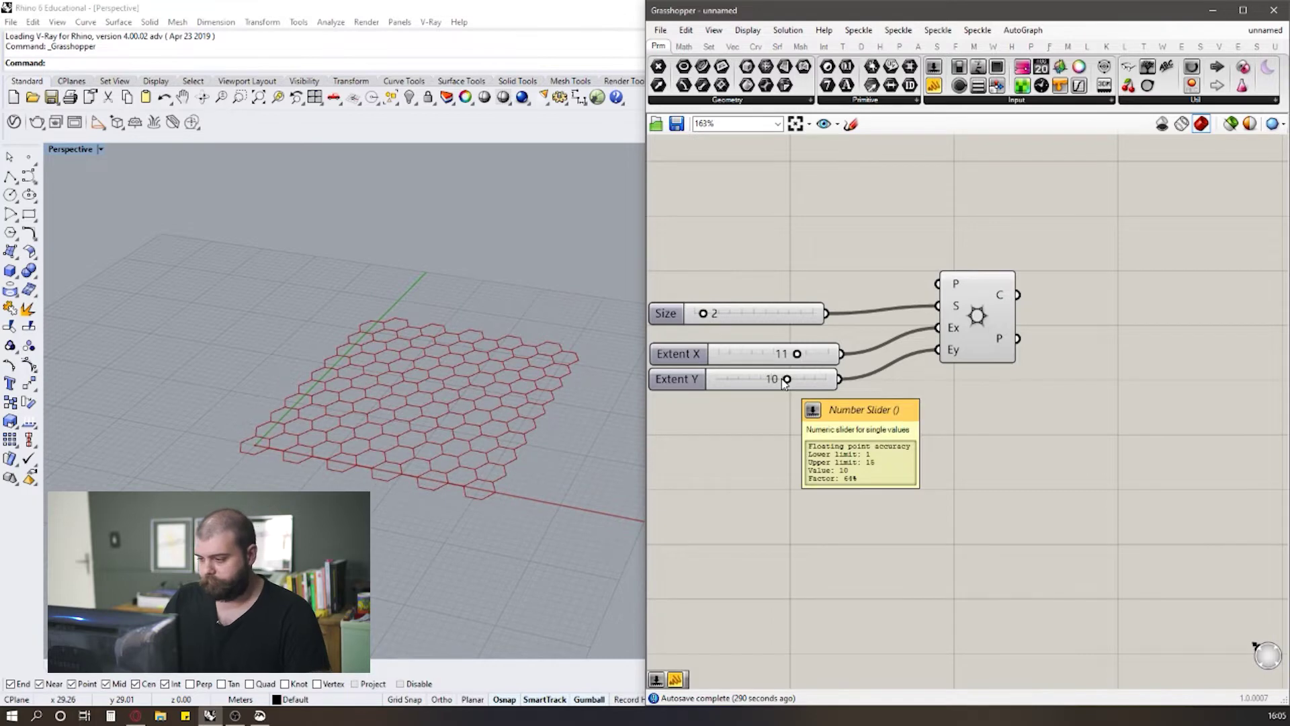
# Step: Examine the hexagonal grid's cells in the perspective view from near and far
pyautogui.scroll(-2, 796, 380)
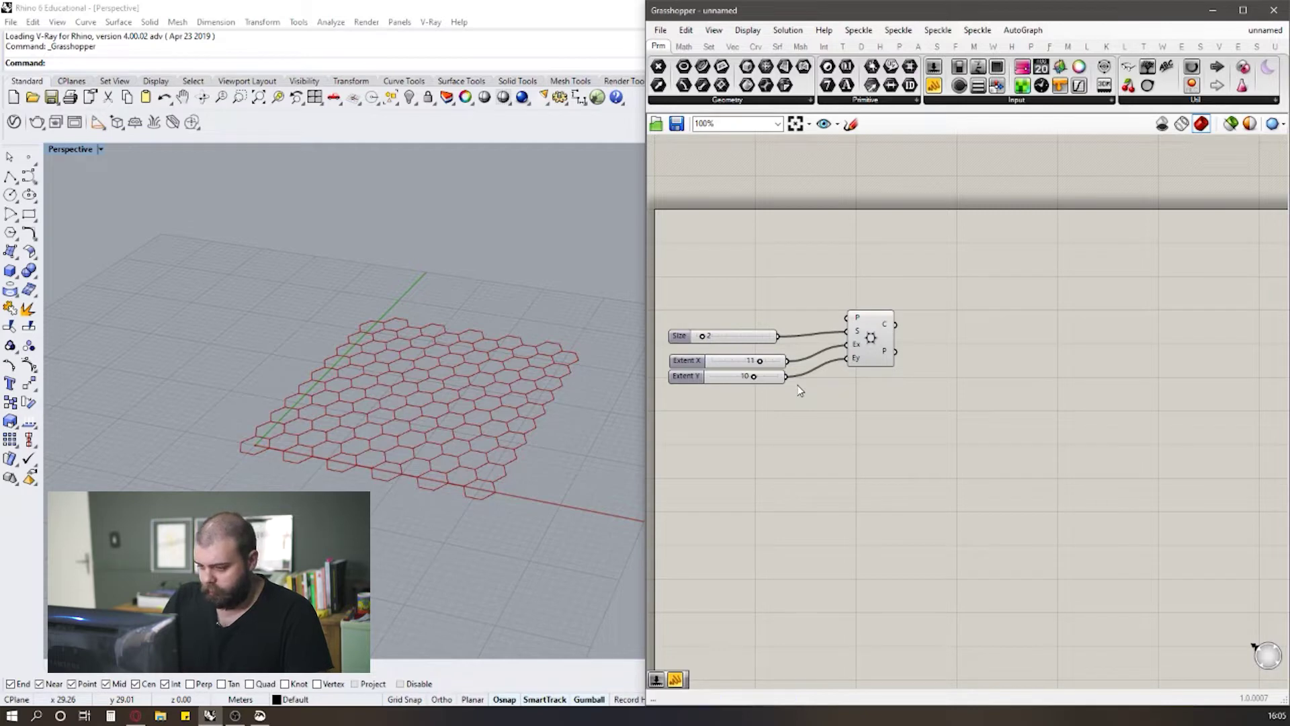
pyautogui.scroll(-2, 485, 380)
pyautogui.moveTo(483, 366); pyautogui.dragTo(495, 432, button='right')
pyautogui.scroll(5, 501, 451)
pyautogui.scroll(-4, 494, 431)
pyautogui.scroll(4, 457, 336)
pyautogui.scroll(-5, 462, 368)
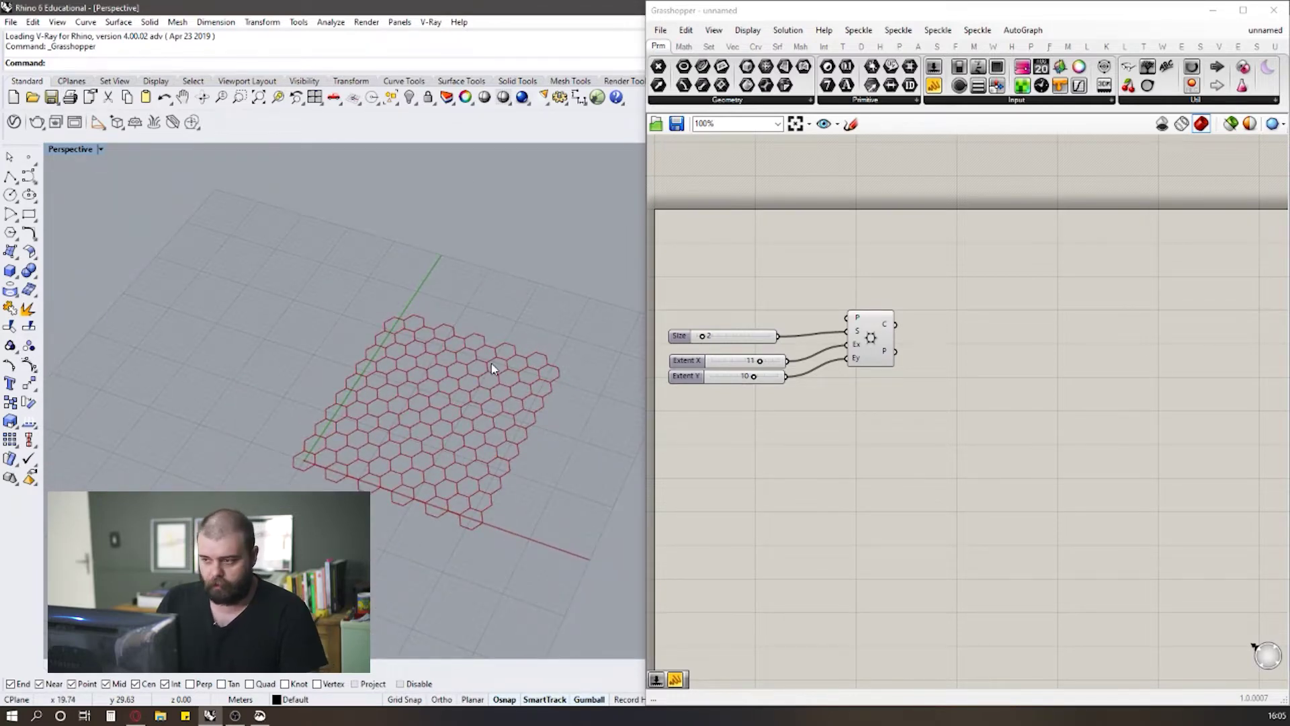
# Step: Sketch an irregular six-sided cell outline freehand on the canvas beside the hexagonal grid component
pyautogui.click(851, 124)
pyautogui.scroll(-2, 766, 309)
pyautogui.moveTo(784, 315)
pyautogui.mouseDown()
pyautogui.moveTo(901, 265)
pyautogui.moveTo(926, 303)
pyautogui.moveTo(907, 357)
pyautogui.moveTo(798, 327)
pyautogui.moveTo(843, 357)
pyautogui.moveTo(880, 258)
pyautogui.mouseUp()
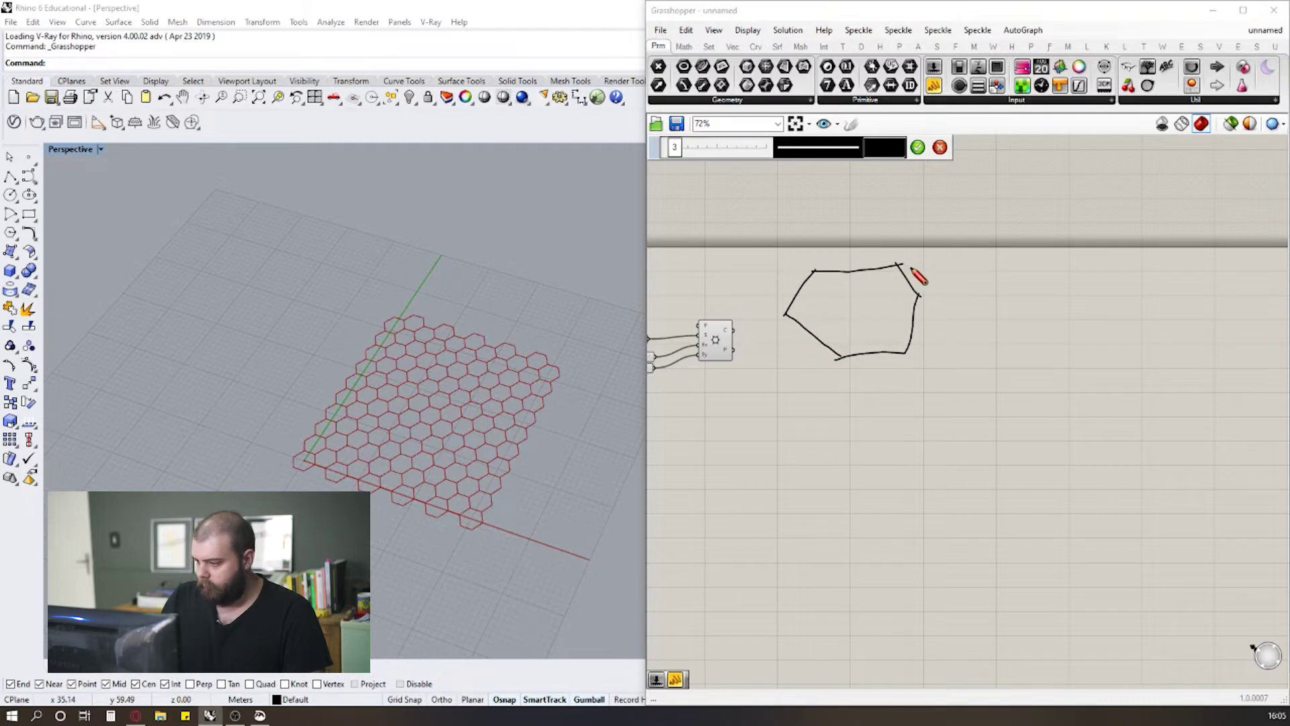
pyautogui.scroll(2, 914, 275)
pyautogui.scroll(1, 892, 273)
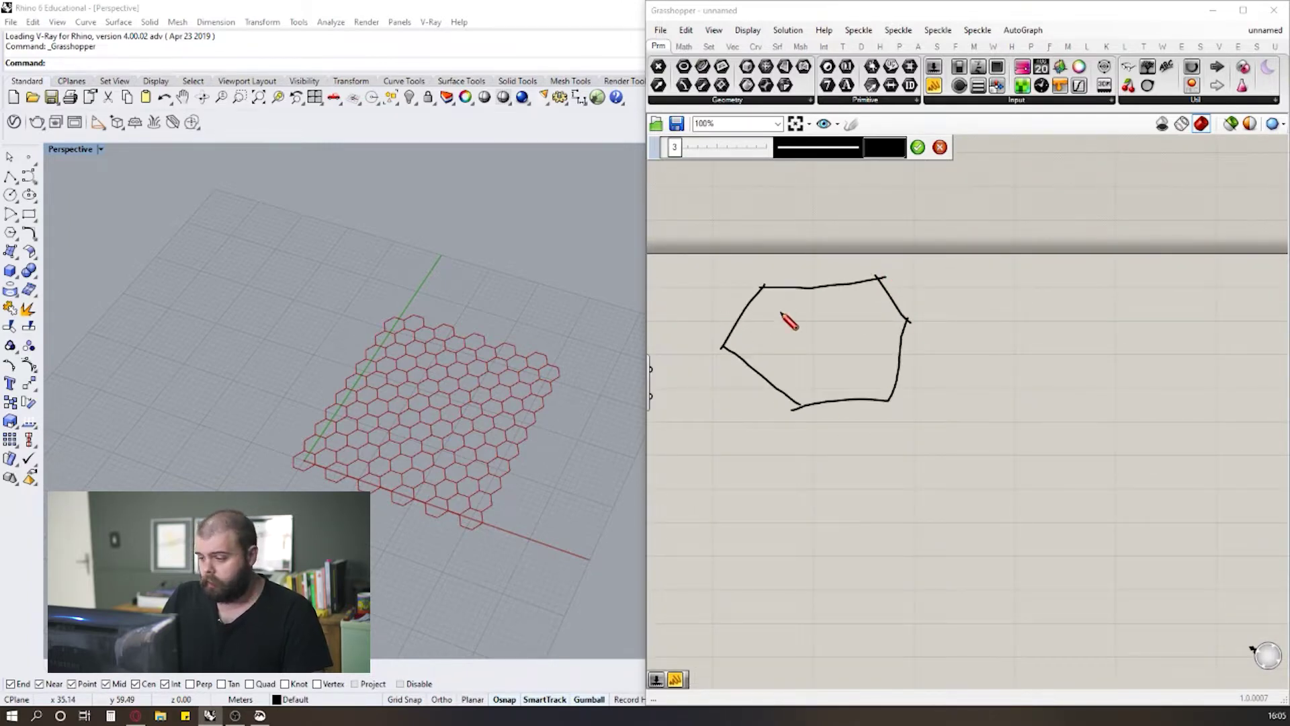
pyautogui.scroll(1, 829, 317)
pyautogui.scroll(-1, 833, 322)
pyautogui.scroll(1, 806, 299)
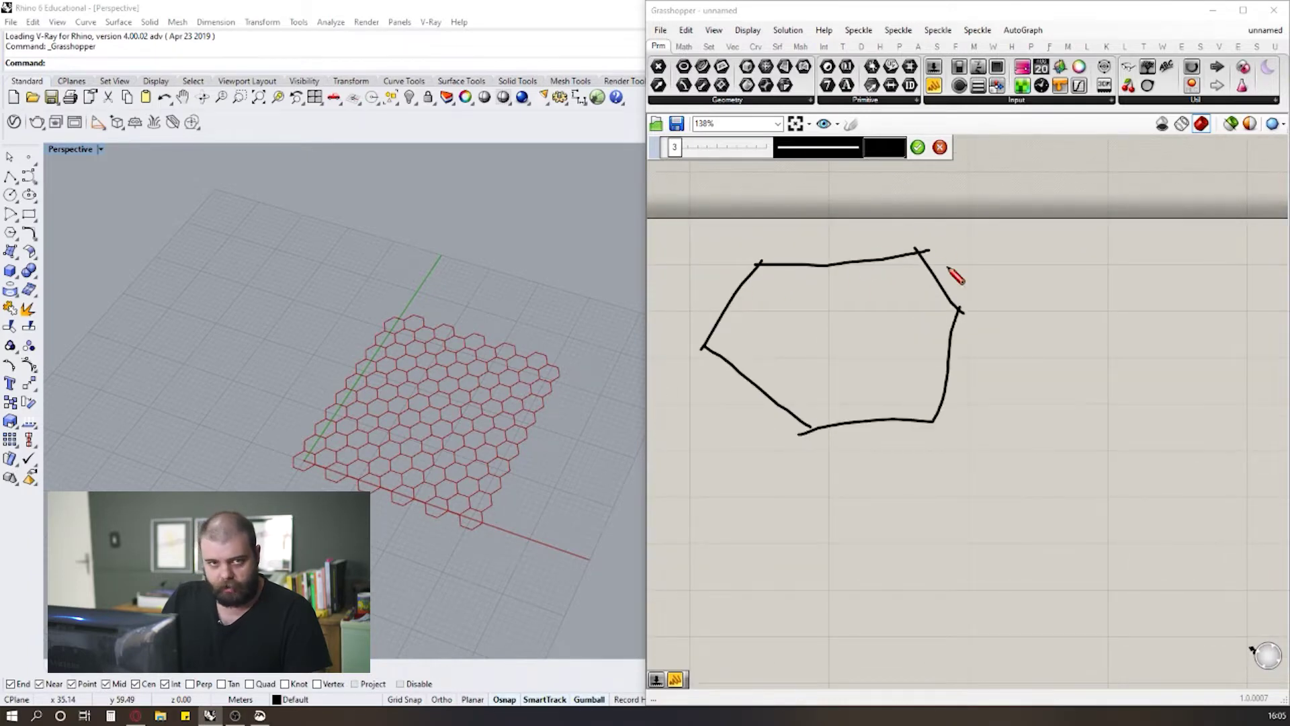
pyautogui.scroll(-2, 846, 366)
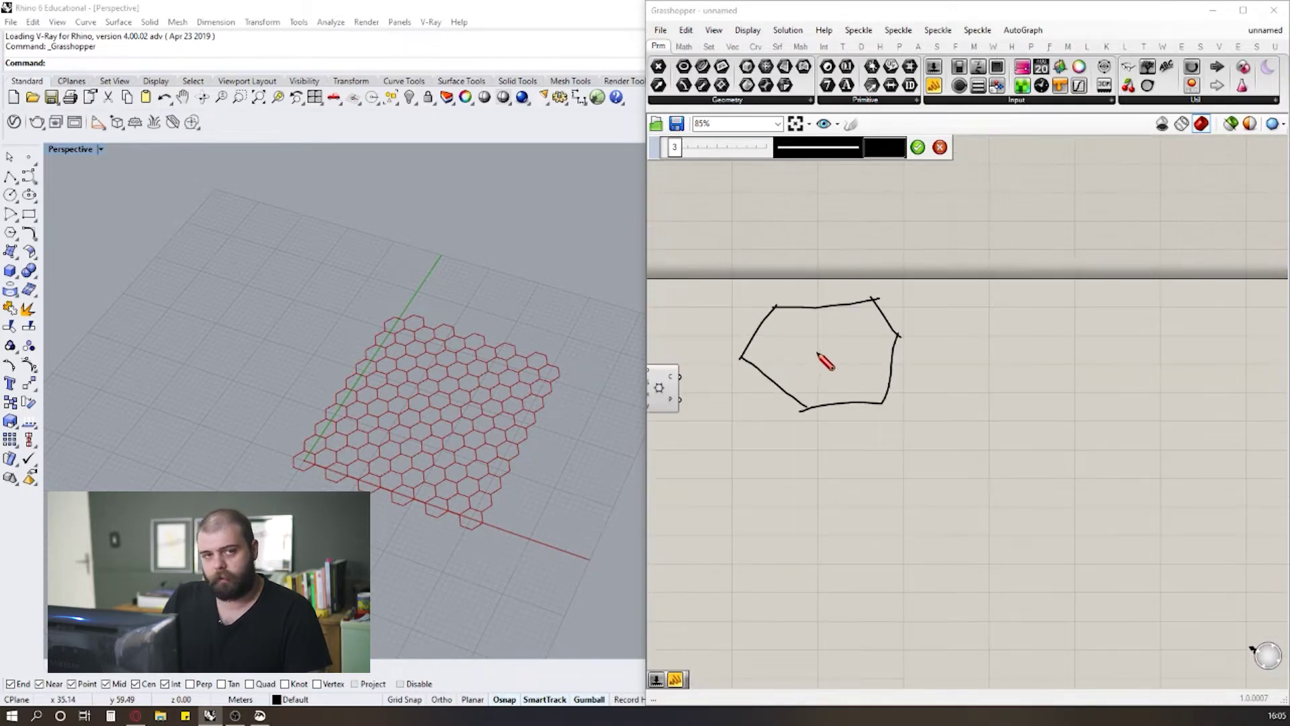
pyautogui.scroll(3, 824, 363)
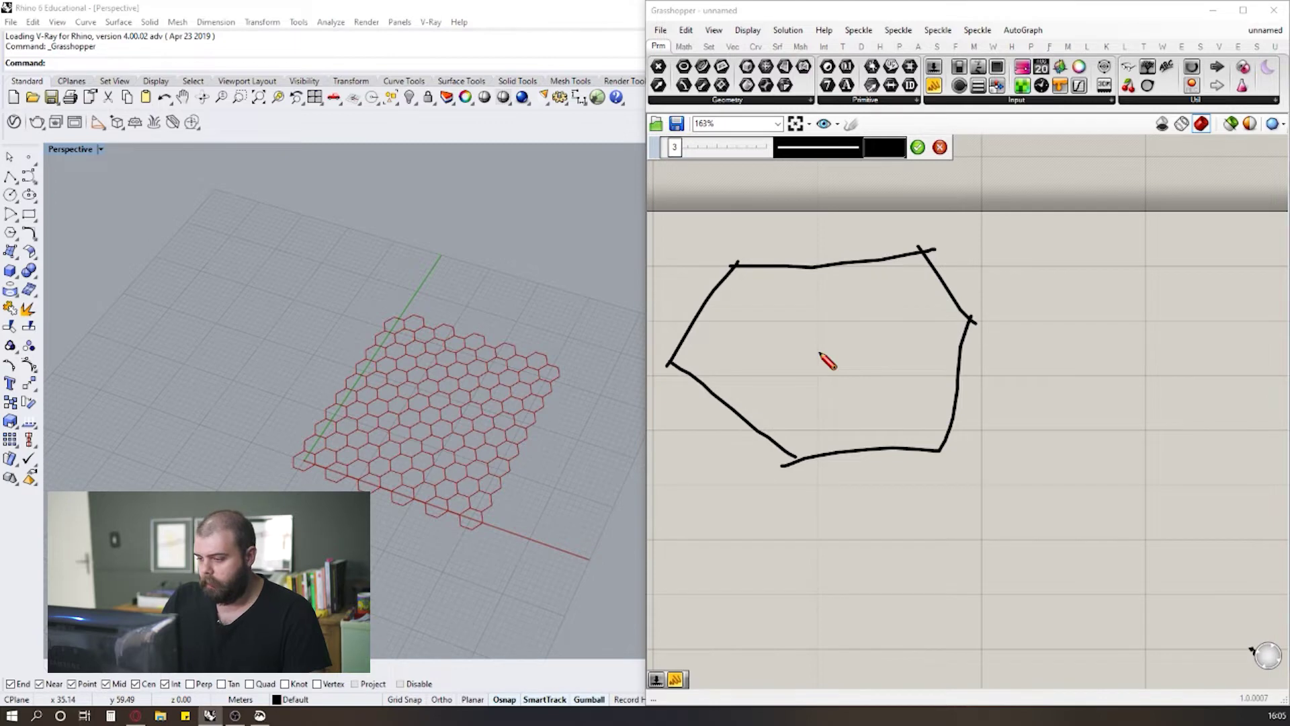
pyautogui.scroll(-2, 810, 346)
pyautogui.scroll(2, 806, 336)
pyautogui.scroll(-2, 830, 325)
pyautogui.scroll(1, 843, 289)
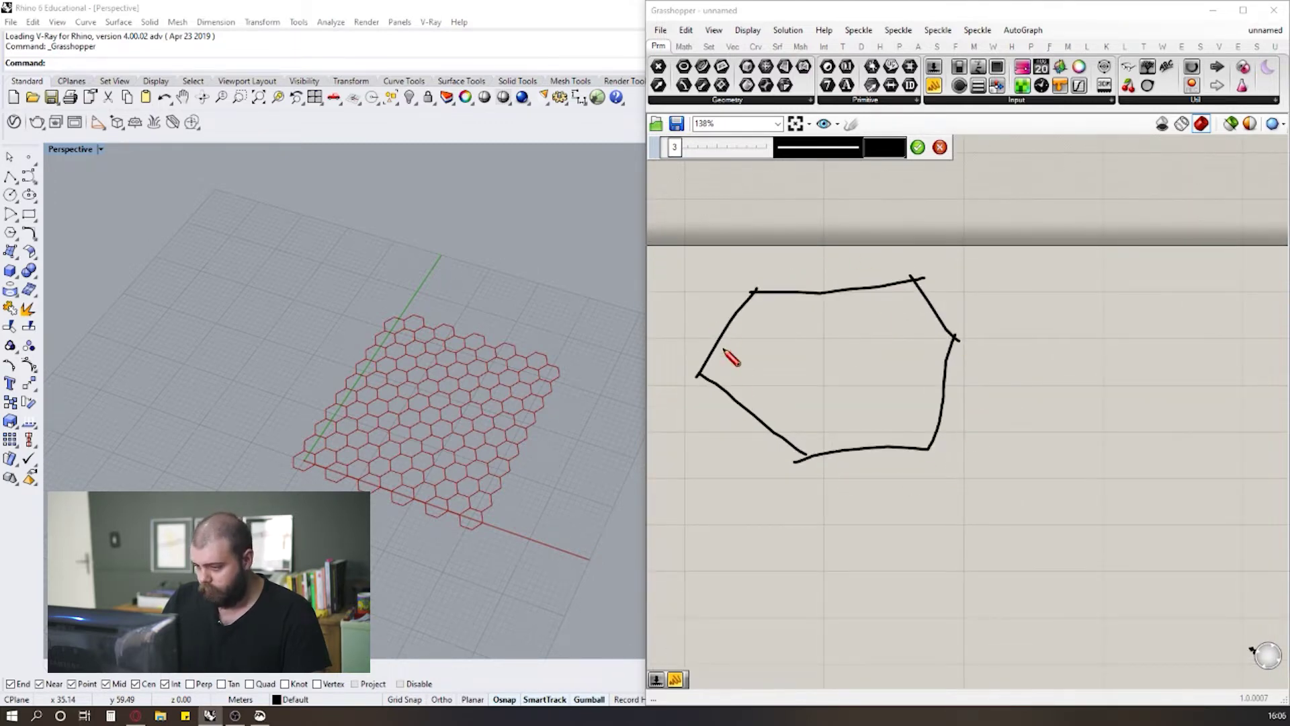
# Step: Sketch a smaller inner outline inside the irregular cell and hatch the gap along its lower-left edge
pyautogui.scroll(1, 836, 329)
pyautogui.scroll(1, 764, 359)
pyautogui.moveTo(690, 374)
pyautogui.mouseDown()
pyautogui.moveTo(736, 297)
pyautogui.moveTo(911, 267)
pyautogui.mouseUp()
pyautogui.moveTo(739, 299)
pyautogui.mouseDown()
pyautogui.moveTo(954, 288)
pyautogui.moveTo(999, 342)
pyautogui.moveTo(973, 474)
pyautogui.moveTo(811, 482)
pyautogui.mouseUp()
pyautogui.moveTo(690, 376); pyautogui.dragTo(820, 491)
pyautogui.scroll(-3, 781, 313)
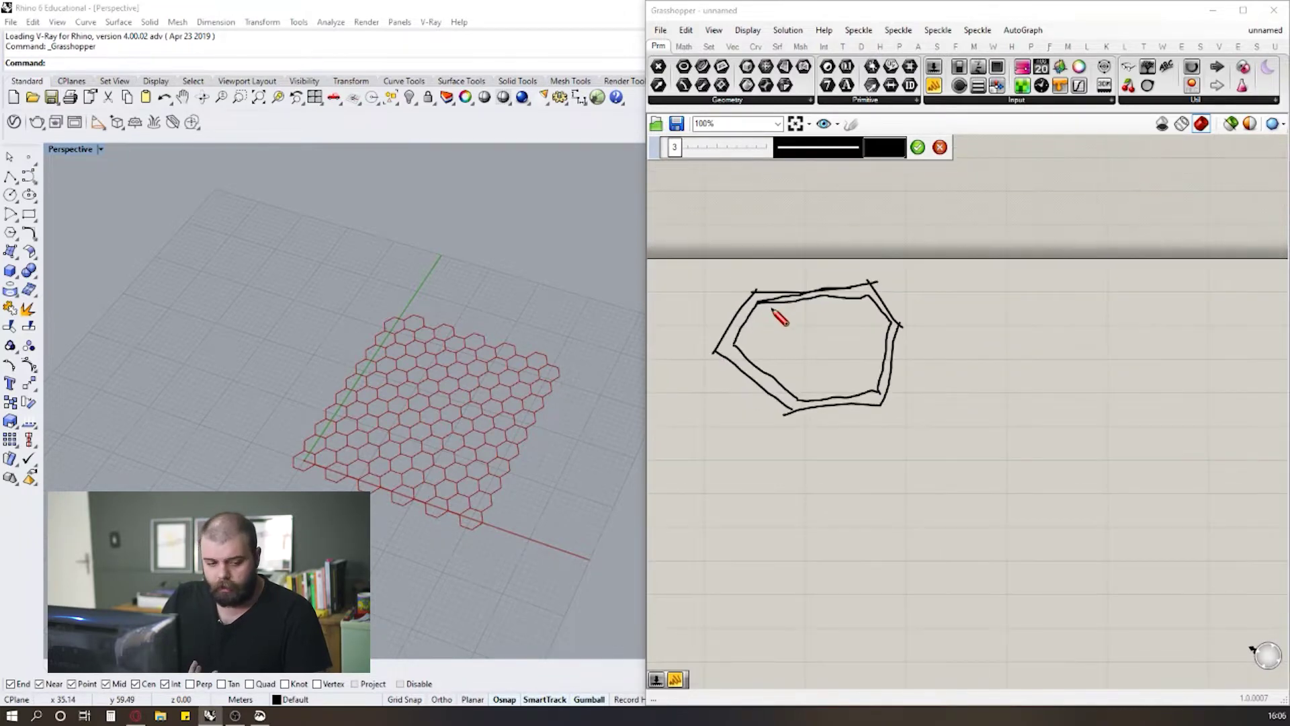
pyautogui.scroll(5, 779, 317)
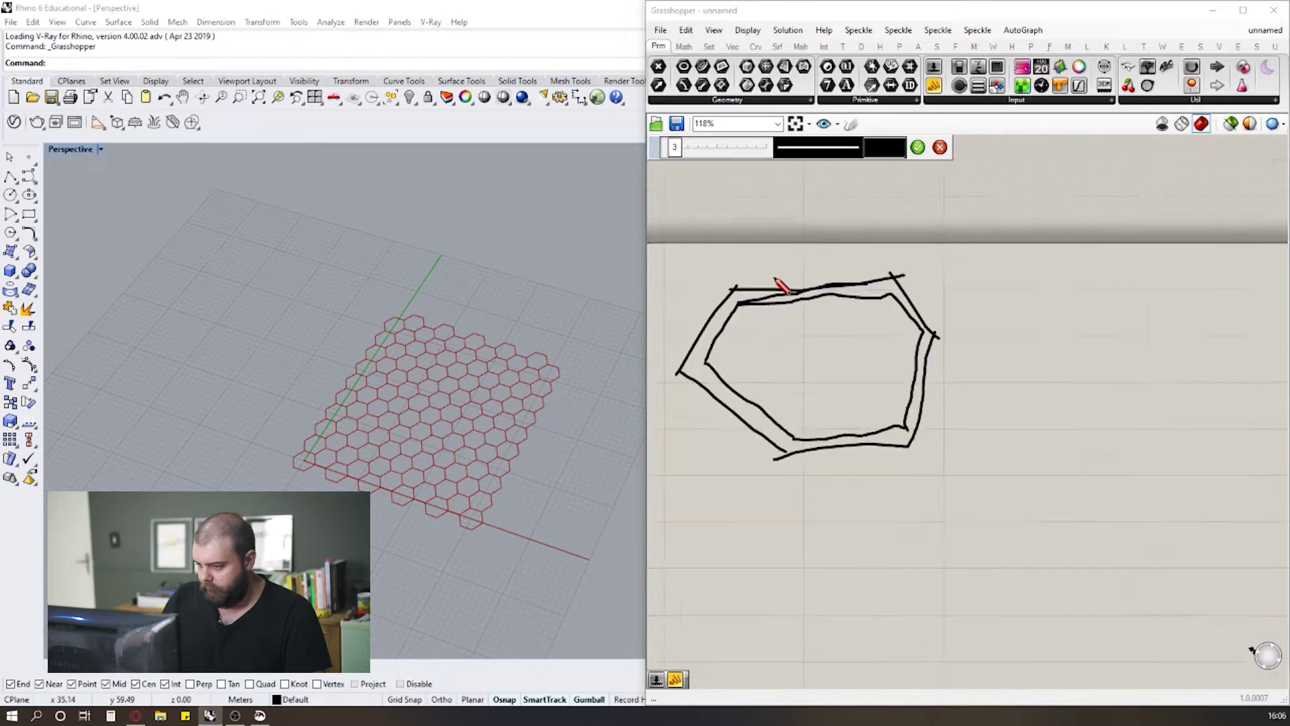
pyautogui.moveTo(674, 361)
pyautogui.mouseDown()
pyautogui.moveTo(754, 377)
pyautogui.moveTo(772, 426)
pyautogui.moveTo(888, 510)
pyautogui.mouseUp()
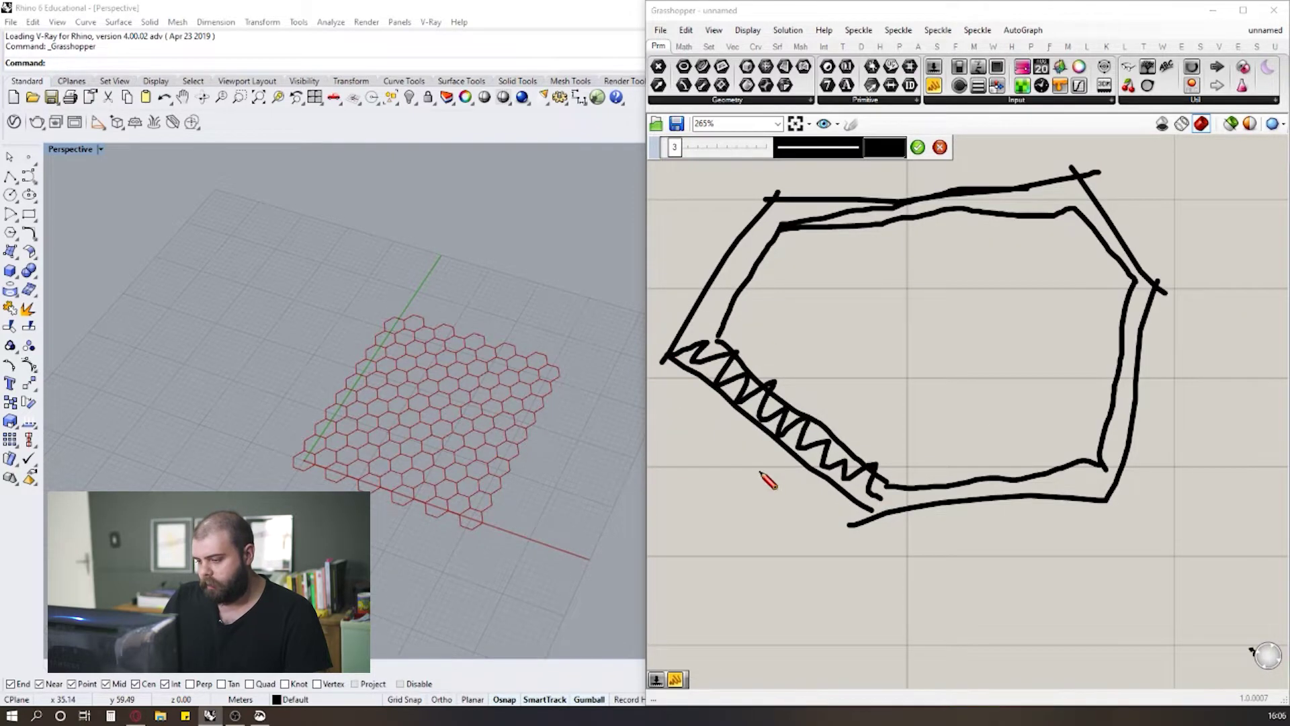
# Step: Retrace the sketched cell's inner outline, mark its centre with an X, and finish the sketch
pyautogui.scroll(-4, 779, 420)
pyautogui.scroll(2, 779, 413)
pyautogui.moveTo(731, 380)
pyautogui.mouseDown()
pyautogui.moveTo(720, 374)
pyautogui.moveTo(763, 317)
pyautogui.moveTo(821, 282)
pyautogui.moveTo(914, 289)
pyautogui.mouseUp()
pyautogui.moveTo(959, 287)
pyautogui.mouseDown()
pyautogui.moveTo(997, 329)
pyautogui.moveTo(984, 424)
pyautogui.moveTo(953, 466)
pyautogui.moveTo(839, 463)
pyautogui.mouseUp()
pyautogui.scroll(-1, 786, 363)
pyautogui.moveTo(827, 375)
pyautogui.mouseDown()
pyautogui.moveTo(897, 357)
pyautogui.moveTo(874, 390)
pyautogui.mouseUp()
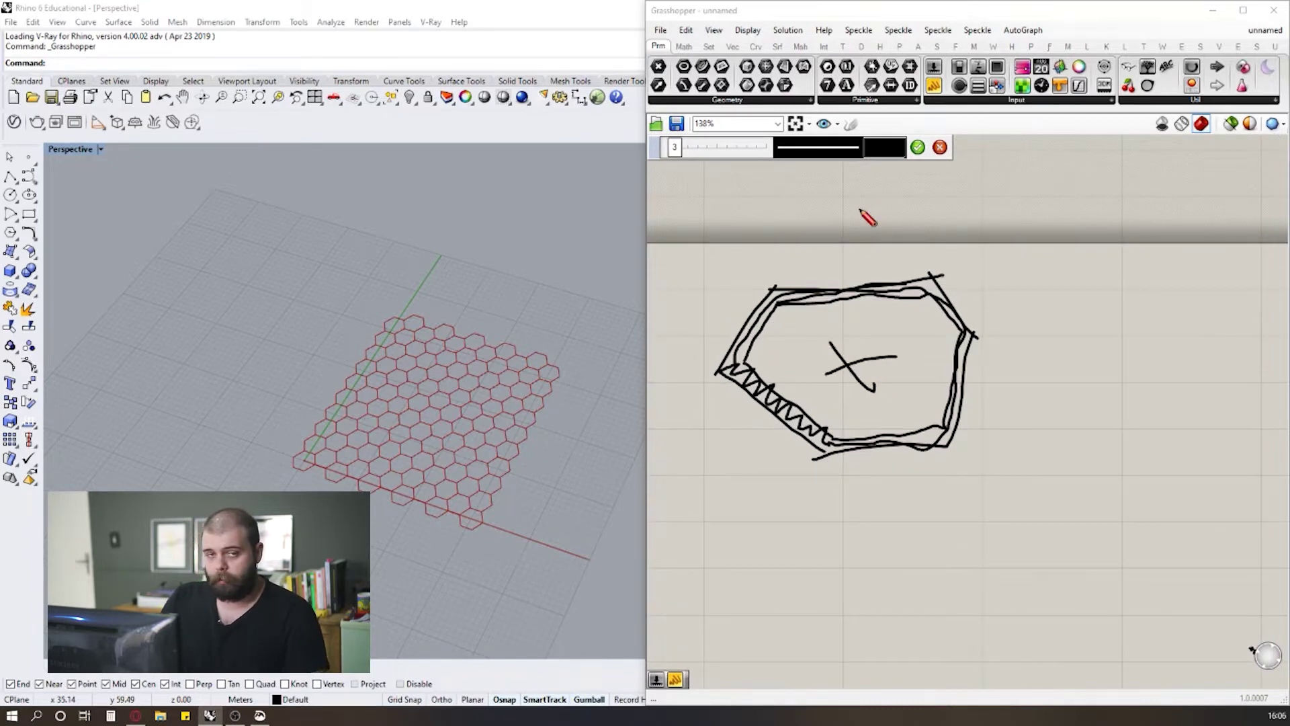
pyautogui.click(919, 149)
# Step: Move the finished cell sketch up, clear of the area around the hexagonal grid component
pyautogui.scroll(-3, 887, 353)
pyautogui.moveTo(985, 495); pyautogui.dragTo(934, 407)
pyautogui.moveTo(834, 386); pyautogui.dragTo(752, 285)
pyautogui.click(856, 336)
# Step: Add a Scale component to the right of the hexagonal grid component
pyautogui.scroll(2, 803, 358)
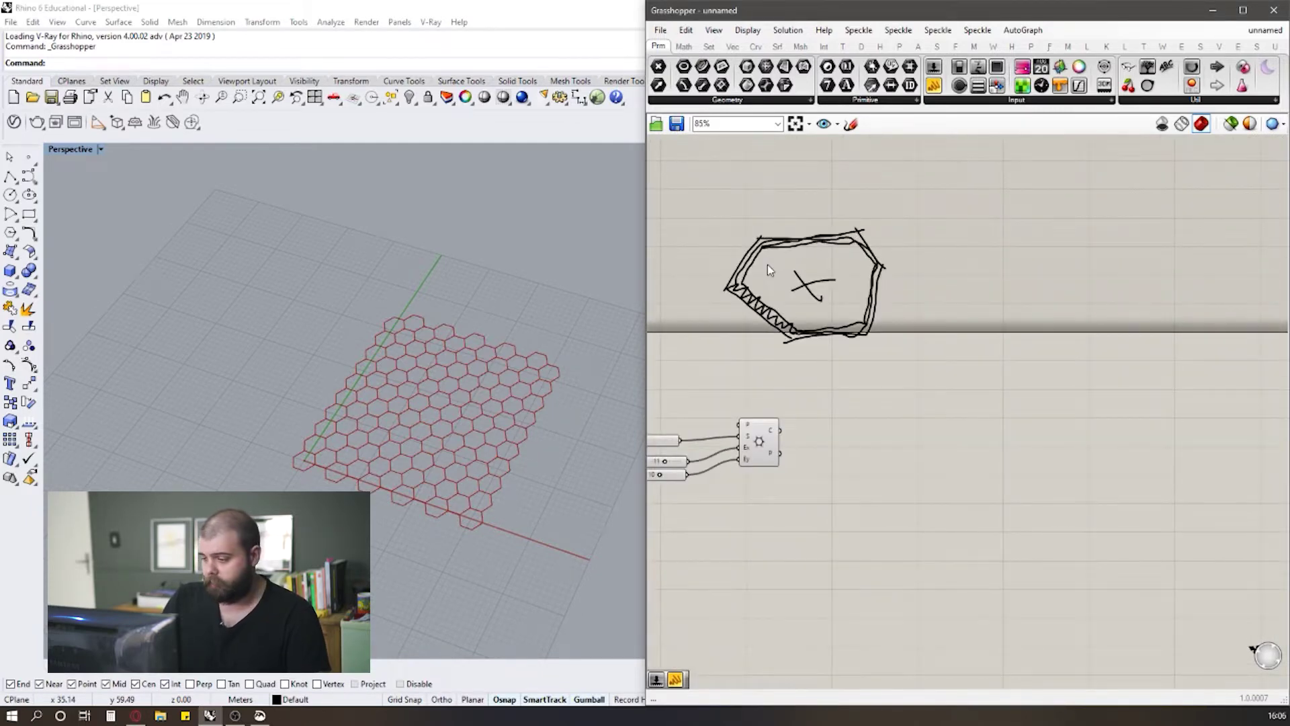
pyautogui.scroll(2, 851, 396)
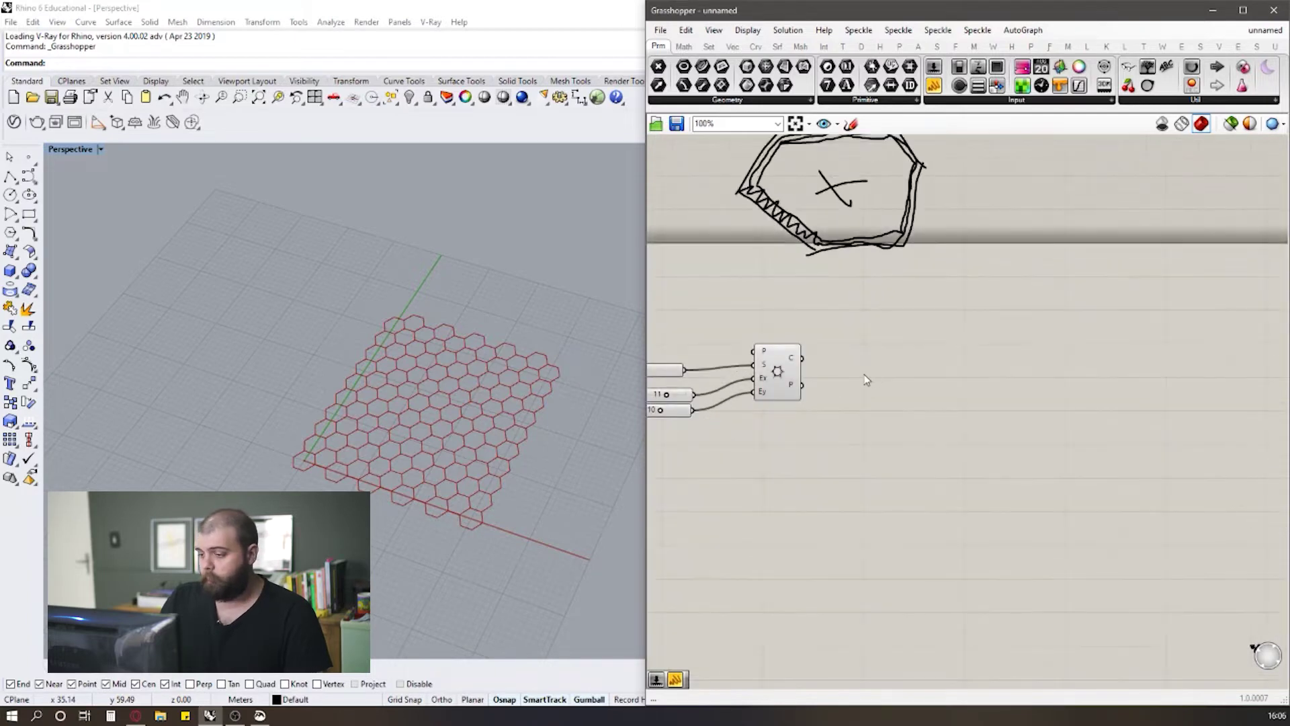
pyautogui.scroll(-2, 867, 371)
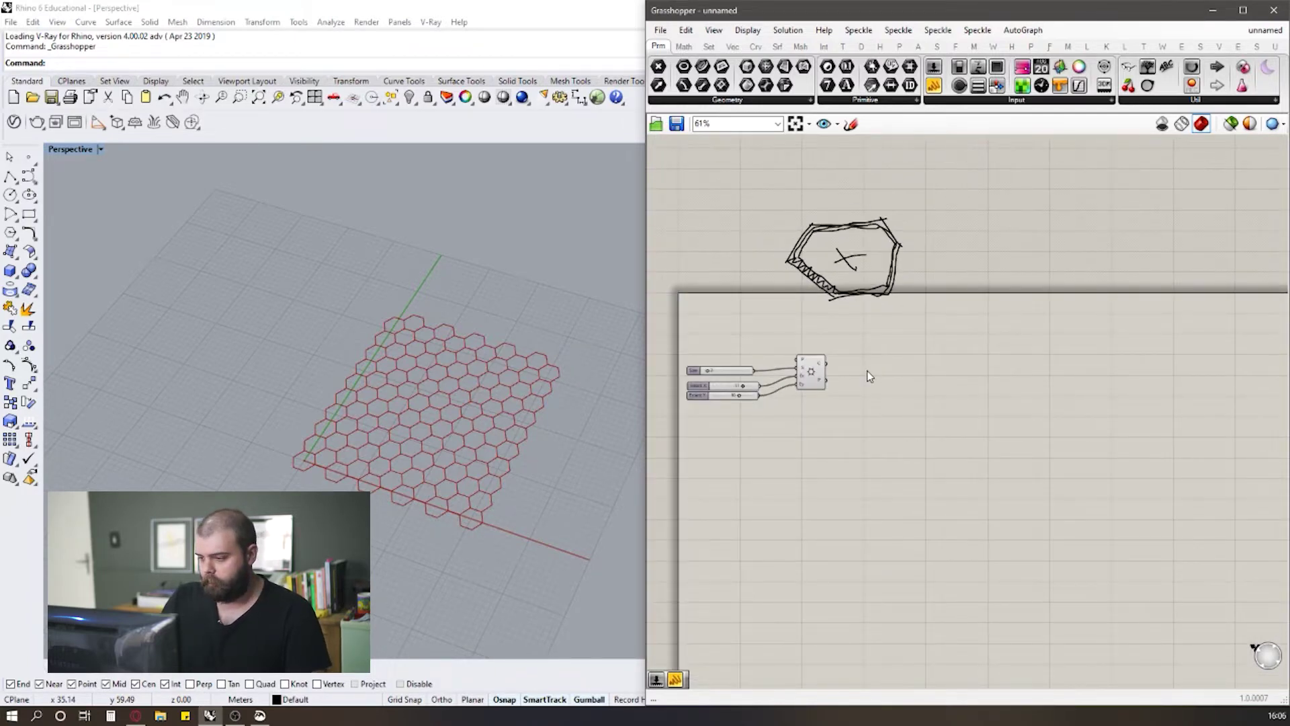
pyautogui.scroll(2, 866, 375)
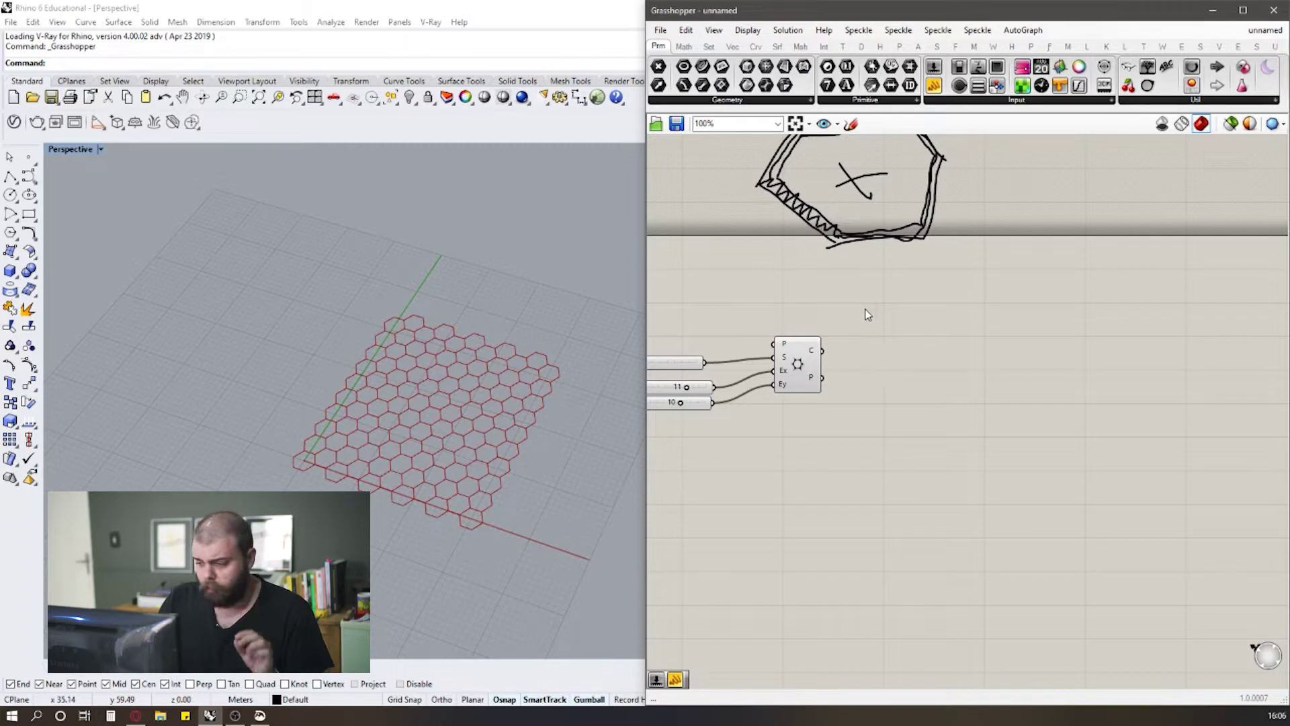
pyautogui.doubleClick(875, 351)
pyautogui.write('scale')
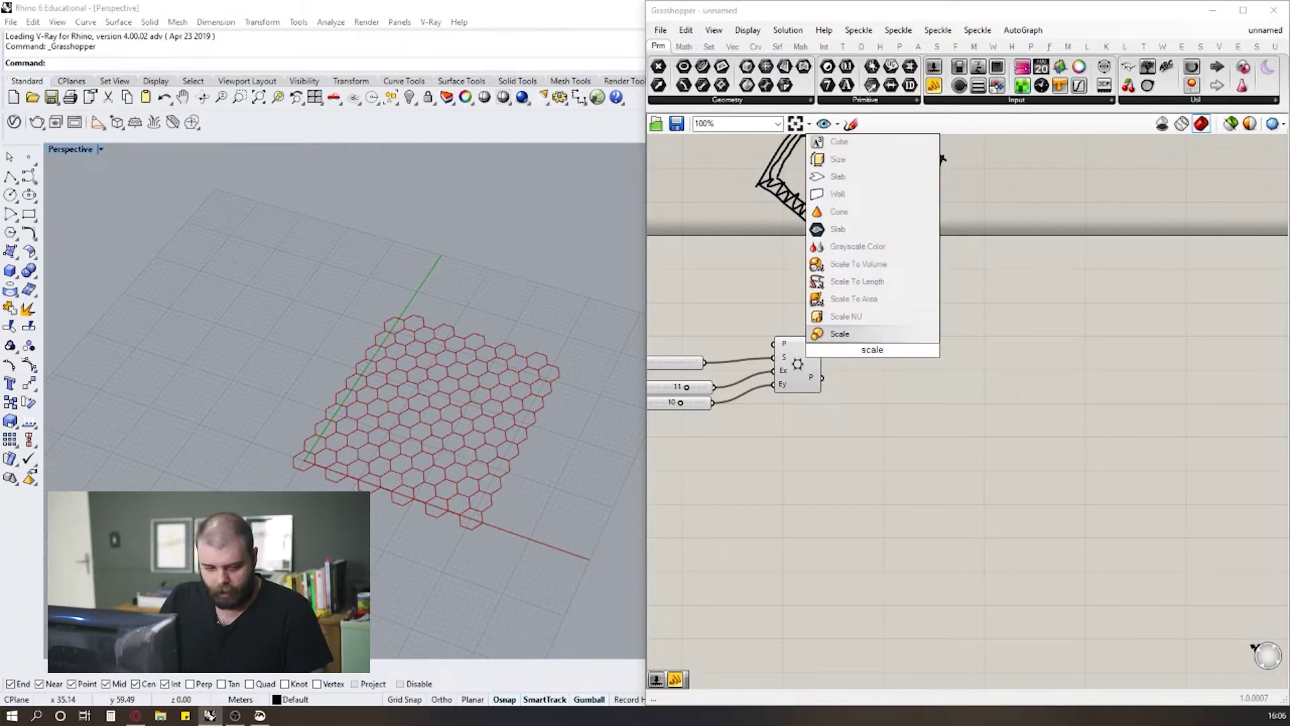
pyautogui.click(861, 336)
pyautogui.moveTo(874, 356); pyautogui.dragTo(988, 394)
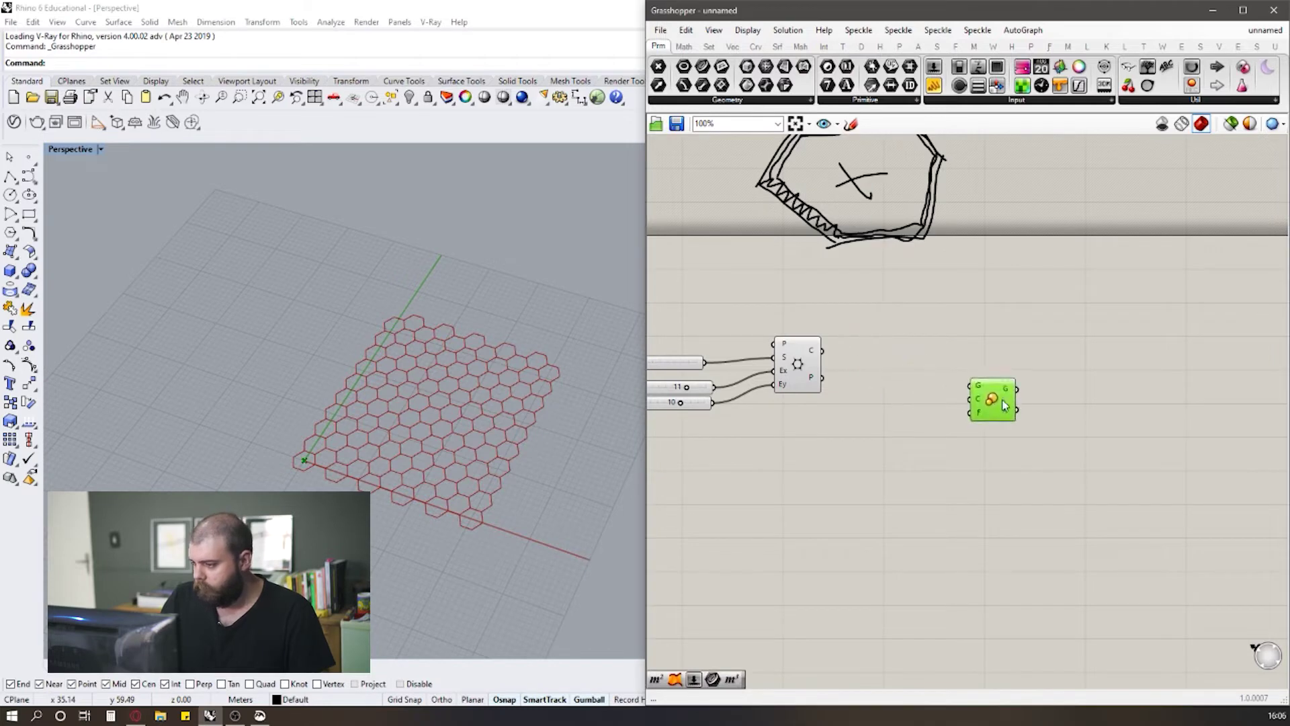
# Step: Connect the hexagonal grid's Cells output to the Scale component's Geometry input and position Scale slightly lower
pyautogui.scroll(-3, 972, 372)
pyautogui.scroll(3, 972, 371)
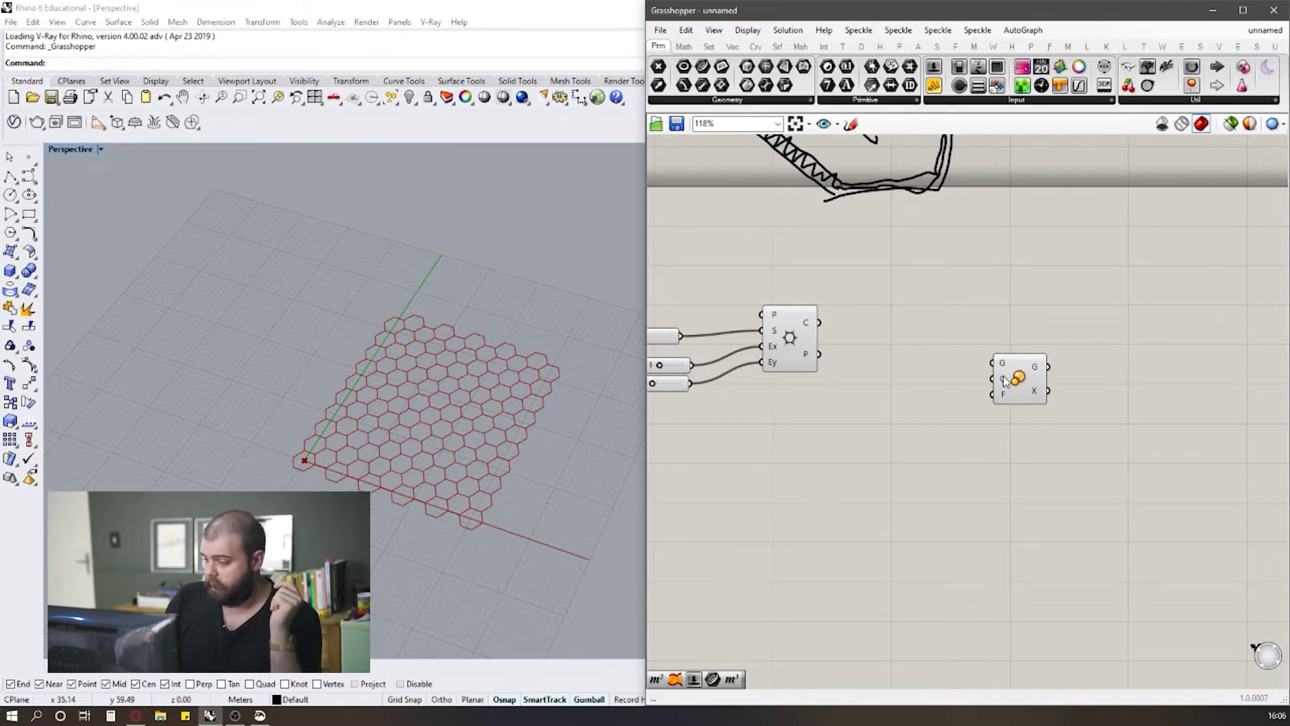
pyautogui.moveTo(1004, 400)
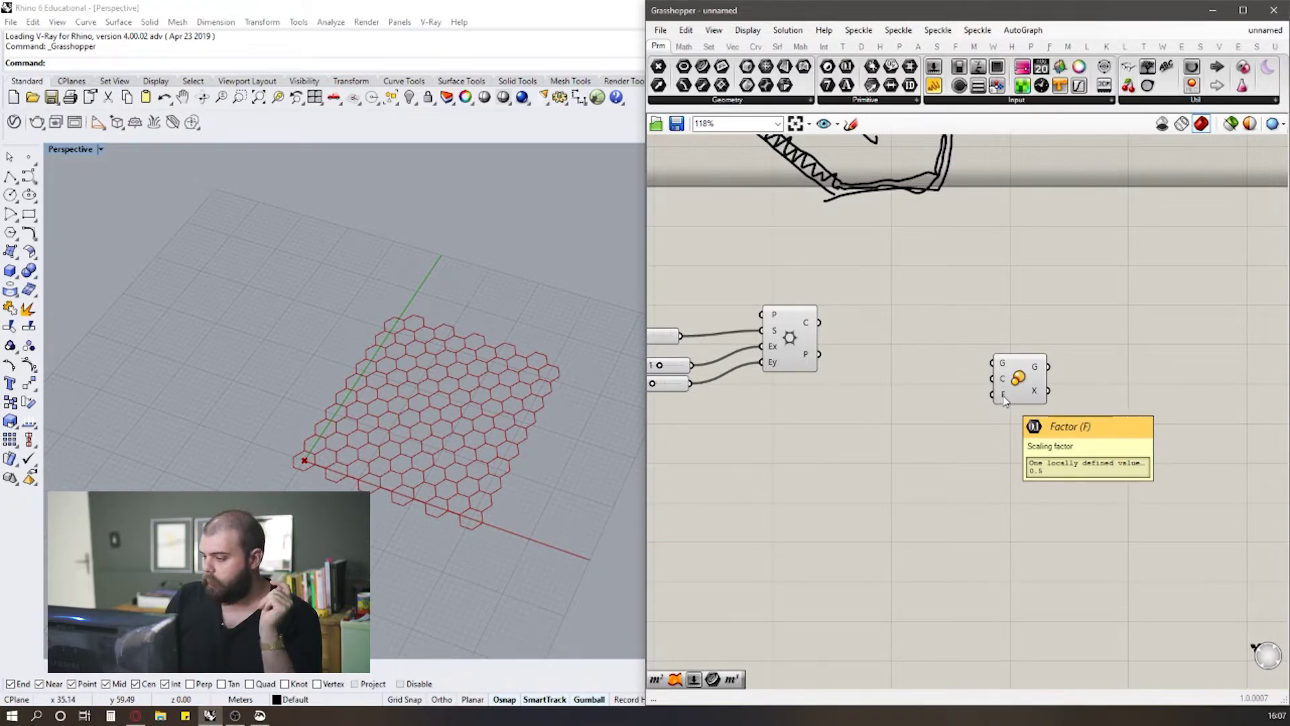
pyautogui.scroll(-1, 933, 384)
pyautogui.scroll(1, 953, 379)
pyautogui.moveTo(1012, 381); pyautogui.dragTo(1010, 360)
pyautogui.click(993, 316)
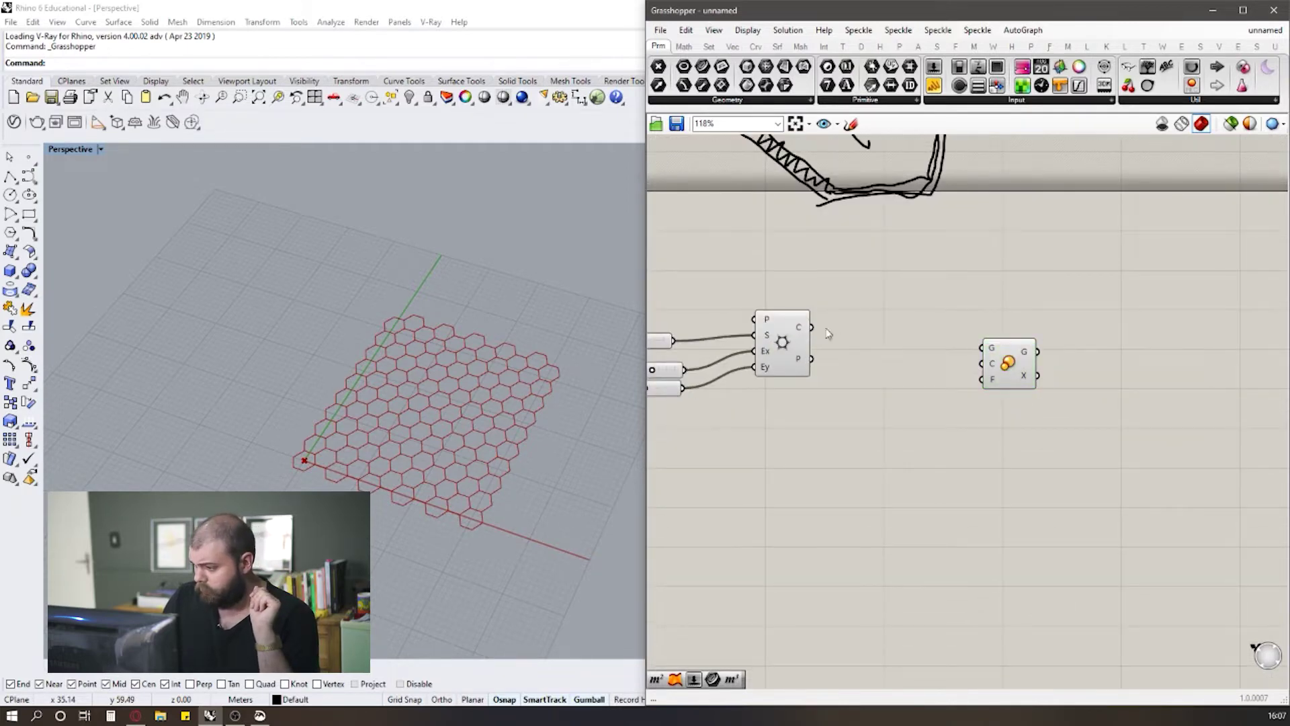
pyautogui.moveTo(813, 334); pyautogui.dragTo(1005, 422)
pyautogui.click(873, 431)
# Step: Hide the hexagonal grid's preview to inspect the scaled cells alone, and show it again
pyautogui.scroll(3, 433, 423)
pyautogui.scroll(-1, 429, 373)
pyautogui.moveTo(809, 426); pyautogui.dragTo(751, 282)
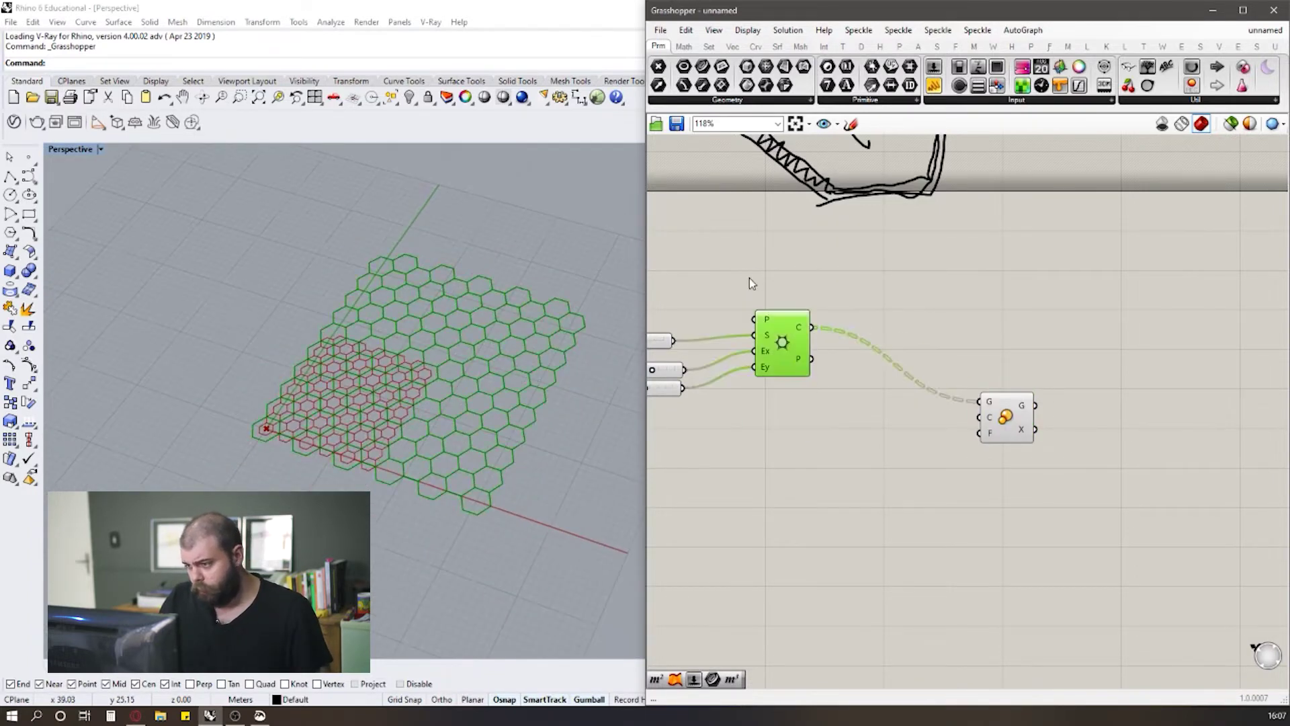
pyautogui.middleClick(809, 247)
pyautogui.click(800, 228)
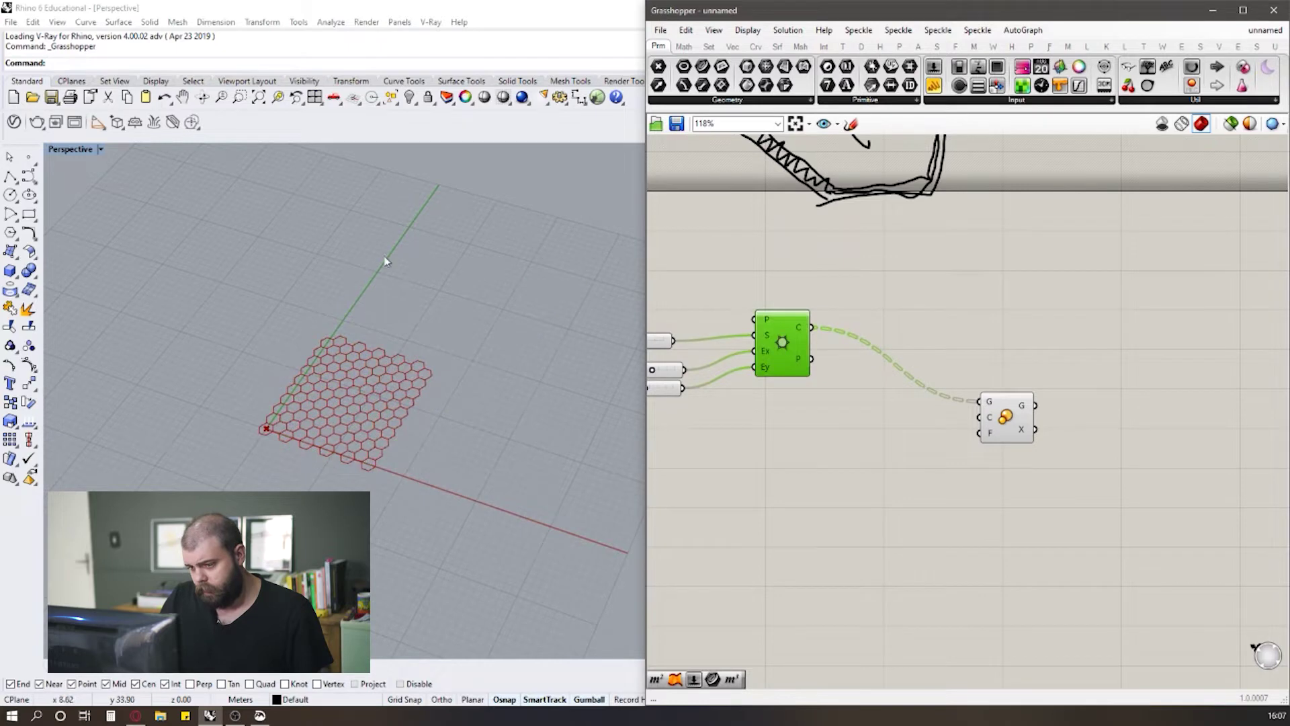
pyautogui.middleClick(794, 346)
pyautogui.click(821, 317)
pyautogui.click(831, 316)
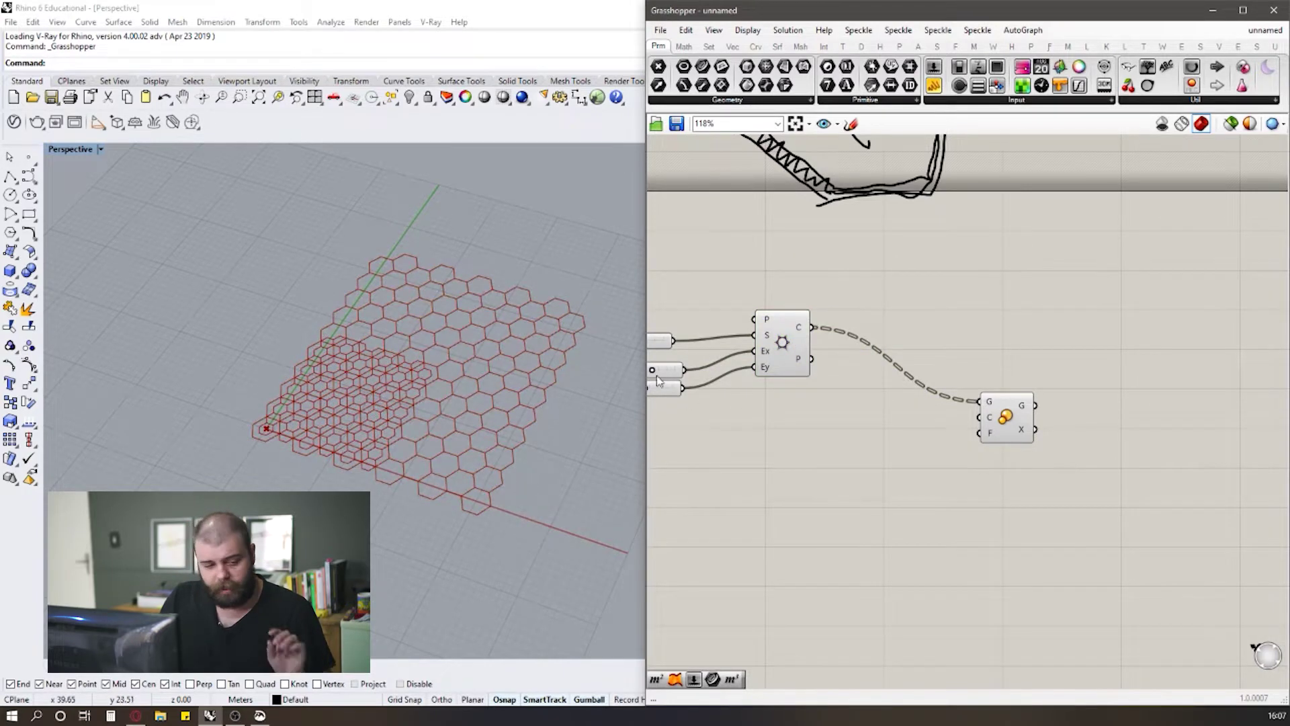
# Step: Examine where the scaled cells sit relative to the full grid and the origin
pyautogui.scroll(-3, 753, 308)
pyautogui.moveTo(821, 352)
pyautogui.scroll(3, 789, 383)
pyautogui.scroll(-2, 860, 374)
pyautogui.scroll(2, 860, 374)
pyautogui.scroll(-2, 856, 372)
pyautogui.scroll(1, 430, 410)
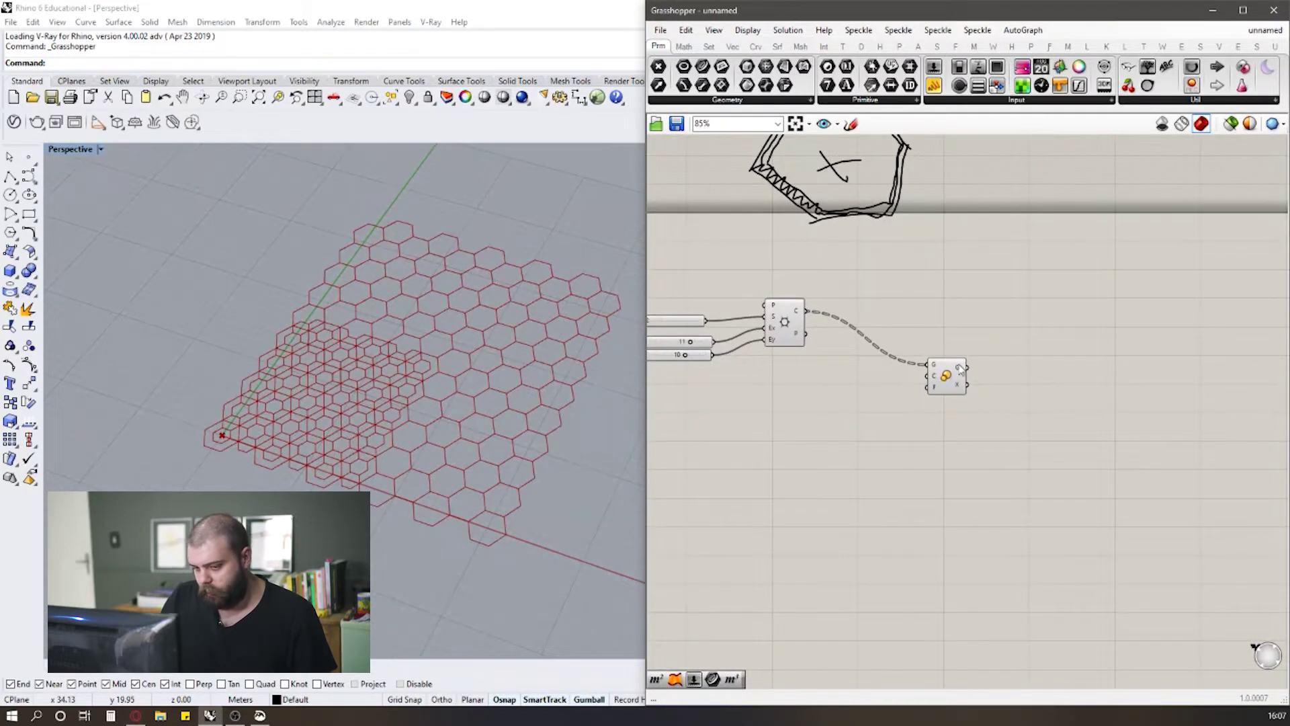
pyautogui.click(302, 459)
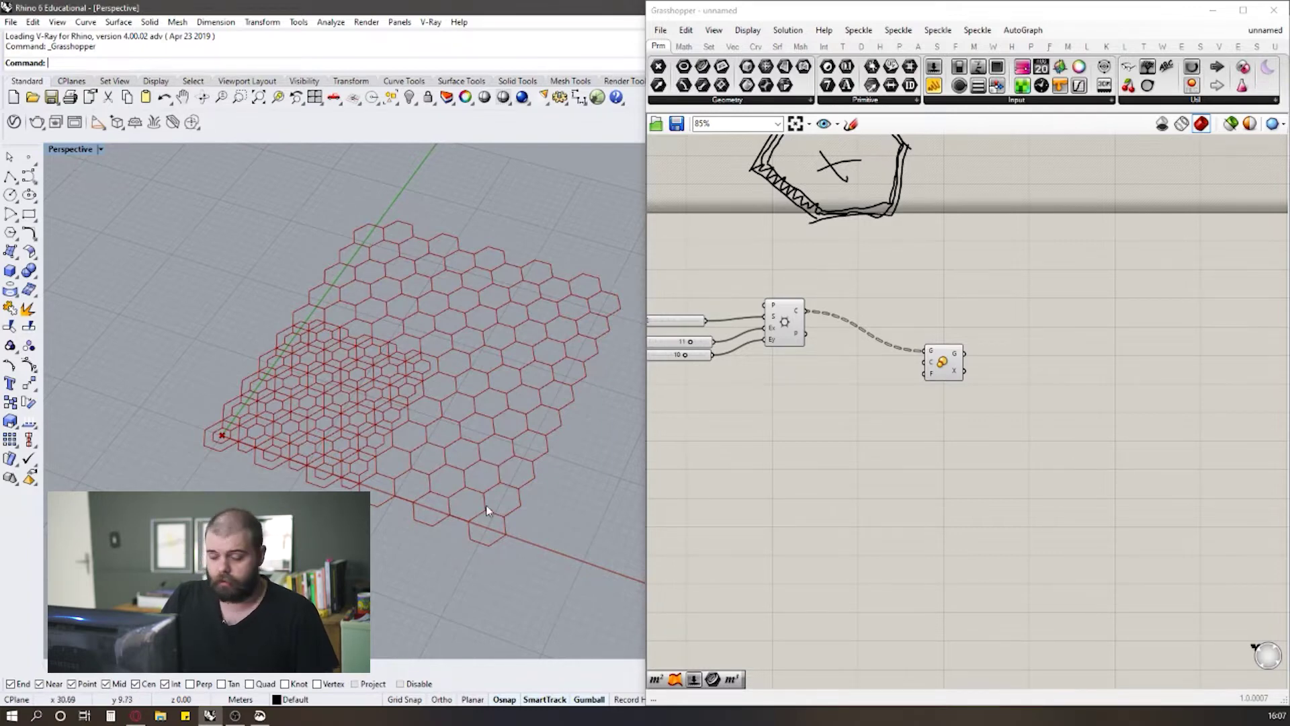
pyautogui.scroll(-1, 630, 353)
pyautogui.scroll(-2, 800, 329)
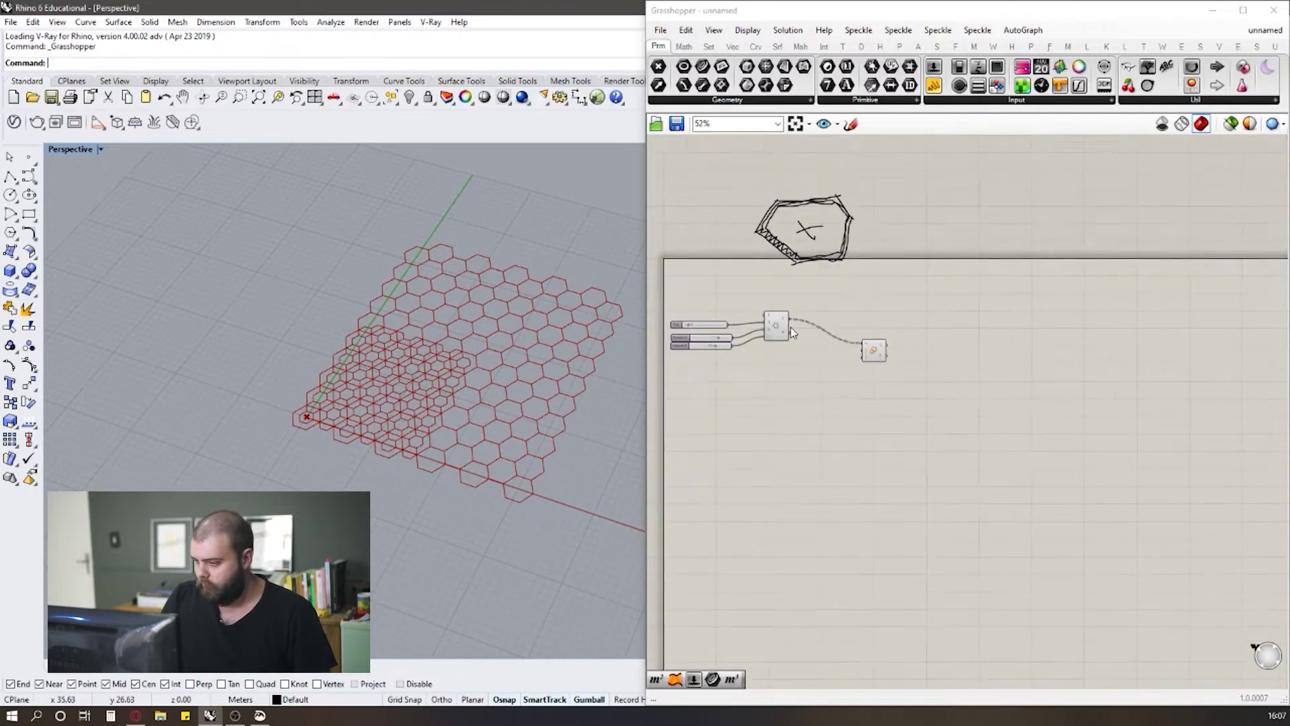
# Step: Add an Area component and connect the hexagonal grid's Cells output to its Geometry input
pyautogui.scroll(2, 819, 328)
pyautogui.doubleClick(825, 392)
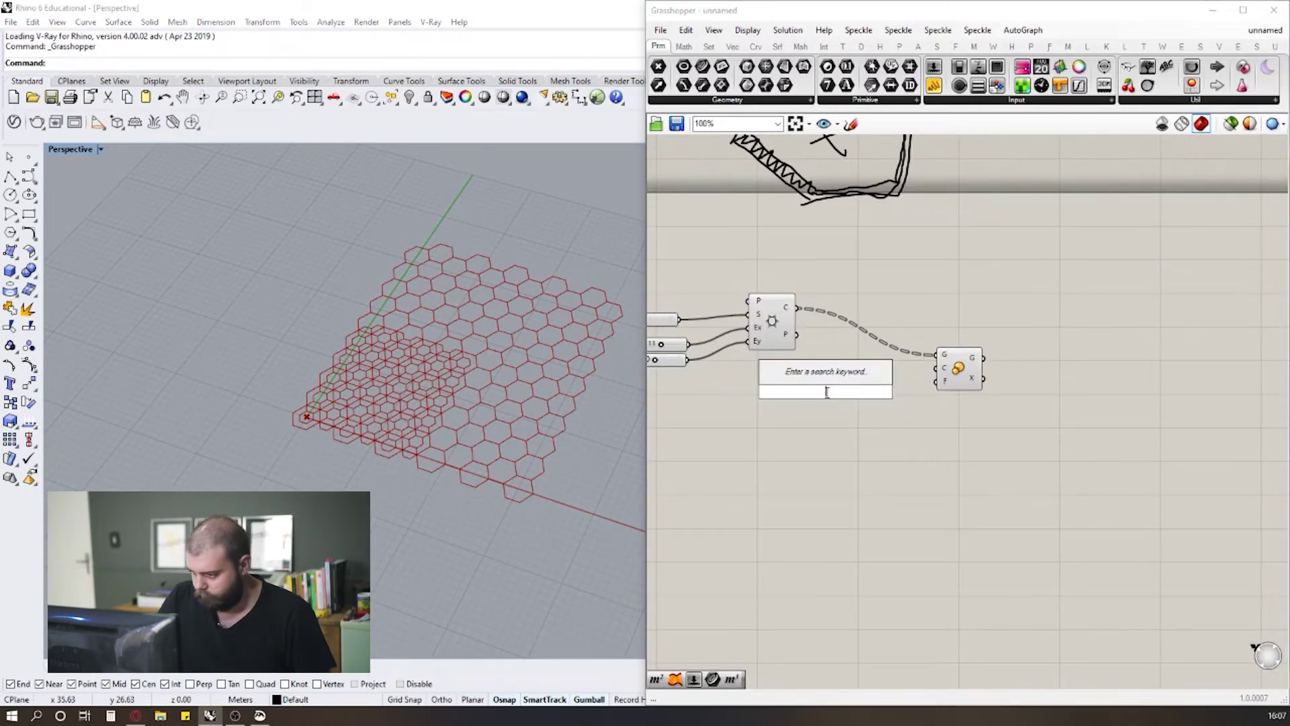
pyautogui.write('area')
pyautogui.click(827, 377)
pyautogui.moveTo(828, 388); pyautogui.dragTo(860, 398)
pyautogui.scroll(2, 853, 363)
pyautogui.moveTo(776, 293); pyautogui.dragTo(827, 411)
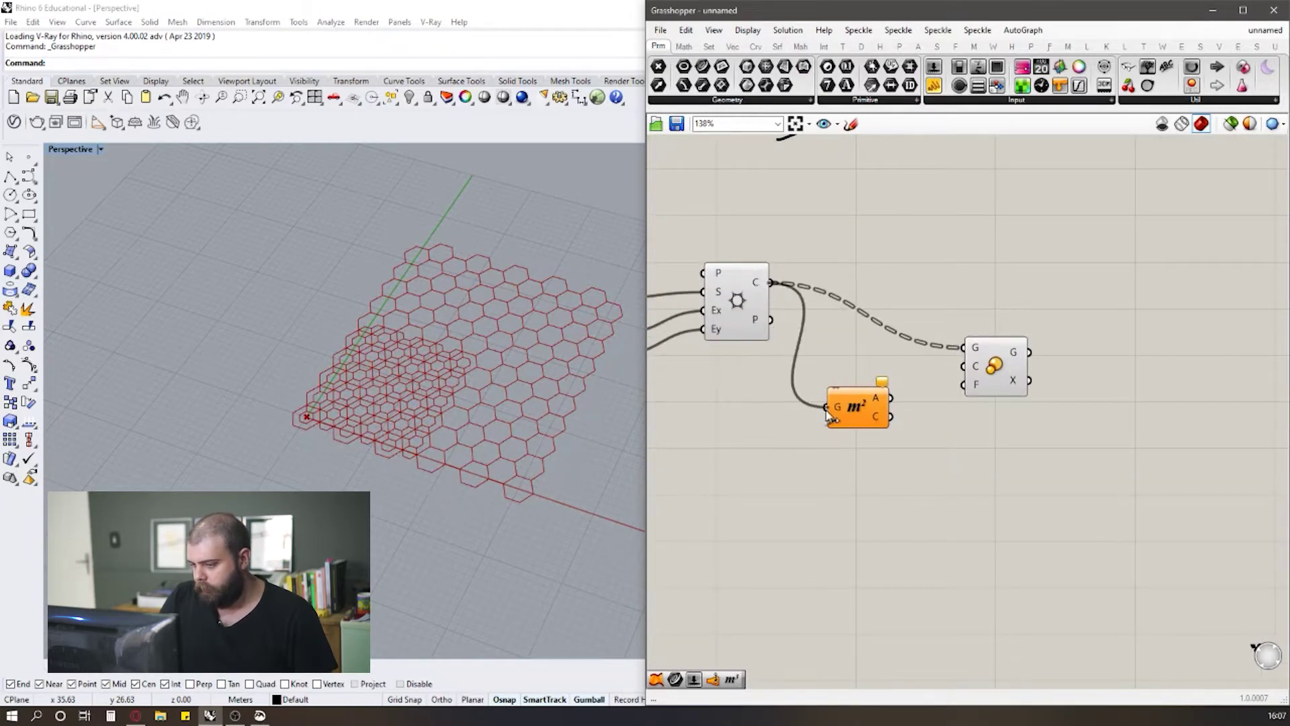
# Step: Inspect the Area component's outputs and view the centroid points across the grid cells
pyautogui.scroll(-2, 789, 393)
pyautogui.scroll(3, 886, 389)
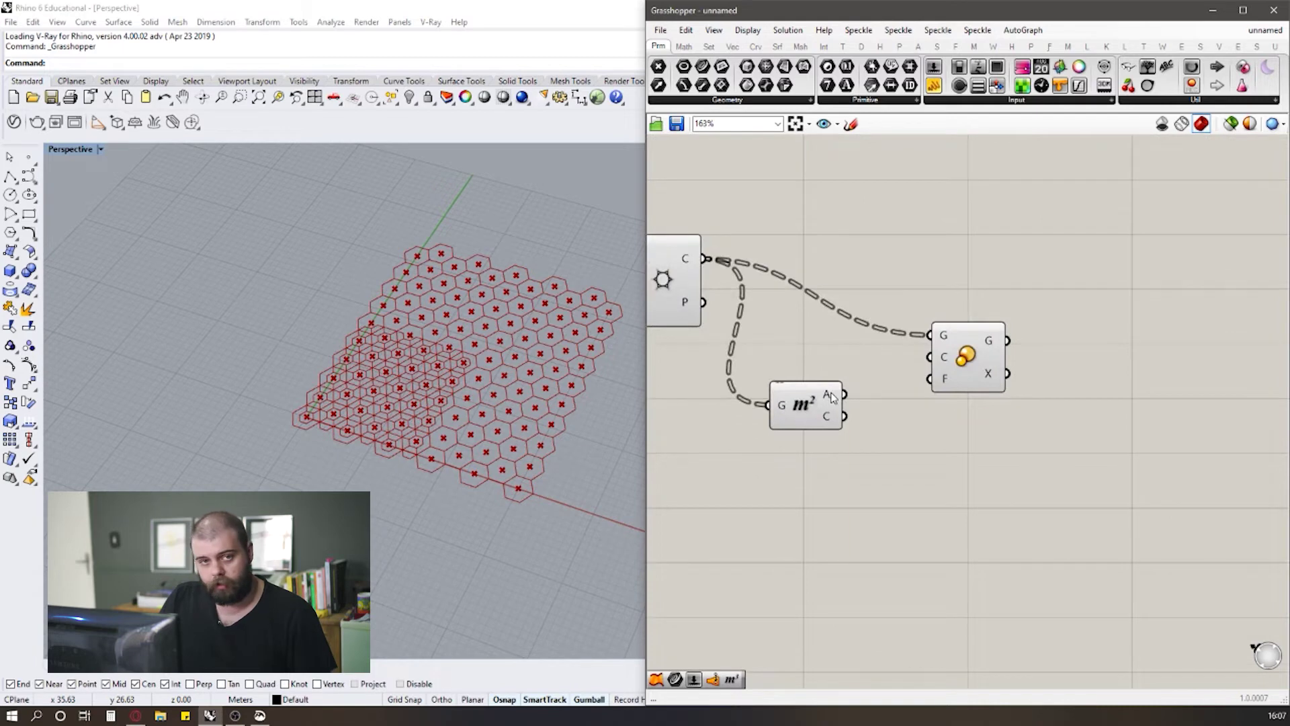
pyautogui.moveTo(832, 397)
pyautogui.moveTo(832, 421)
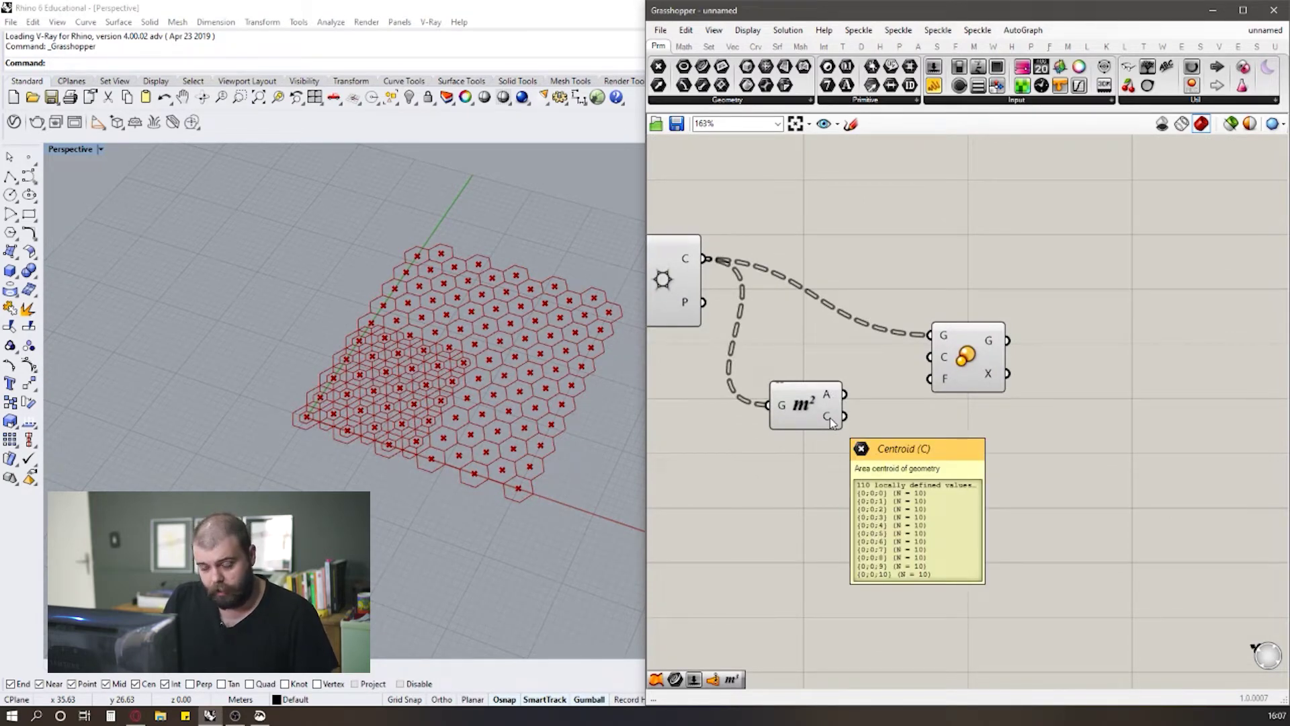
pyautogui.click(812, 414)
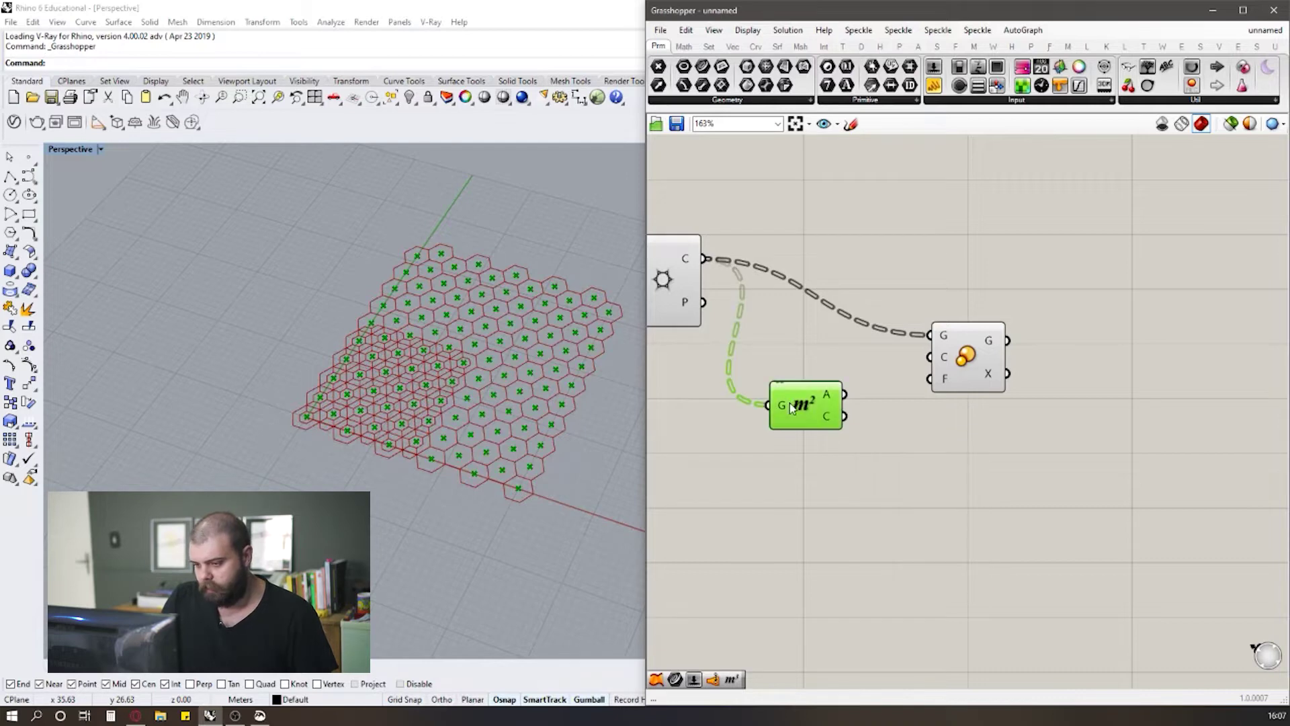
pyautogui.scroll(5, 538, 349)
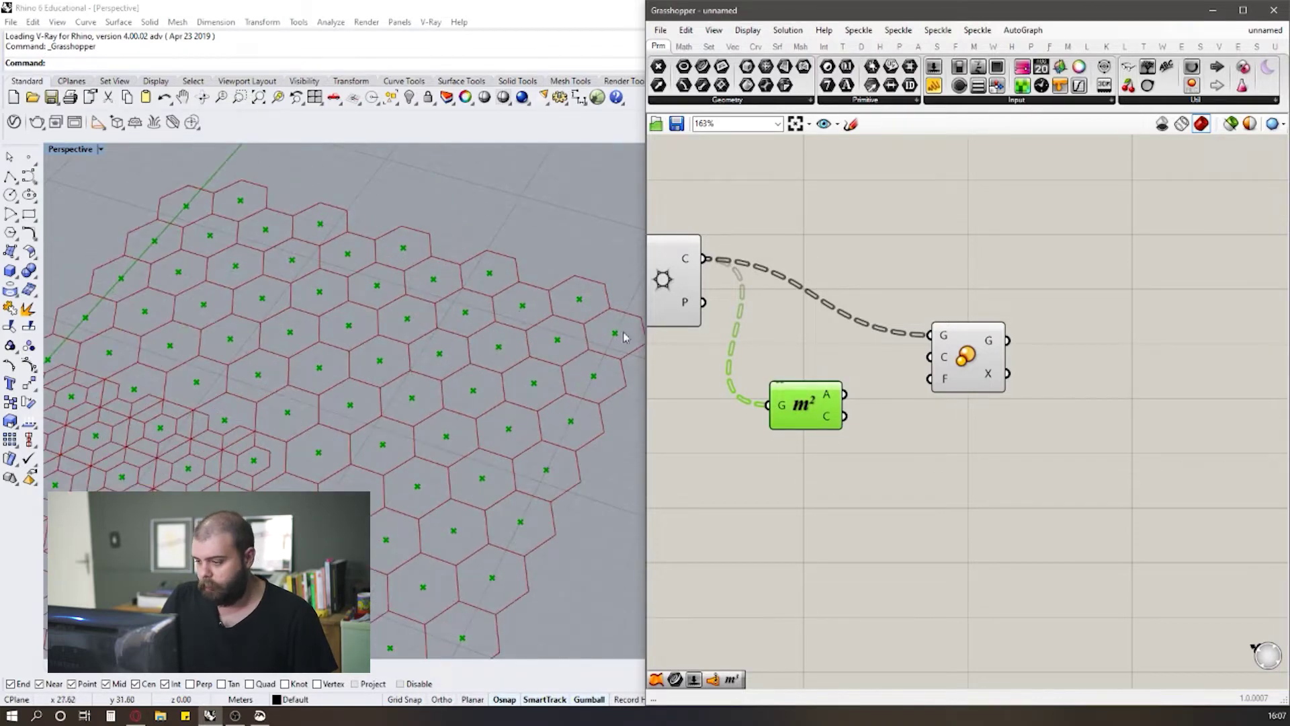
# Step: Move the Area component above the cell wire and connect its Centroid output to the Scale's Center input
pyautogui.scroll(-3, 751, 332)
pyautogui.moveTo(785, 377); pyautogui.dragTo(794, 247)
pyautogui.moveTo(908, 356); pyautogui.dragTo(914, 400)
pyautogui.click(852, 325)
pyautogui.click(790, 253)
pyautogui.moveTo(818, 261); pyautogui.dragTo(884, 394)
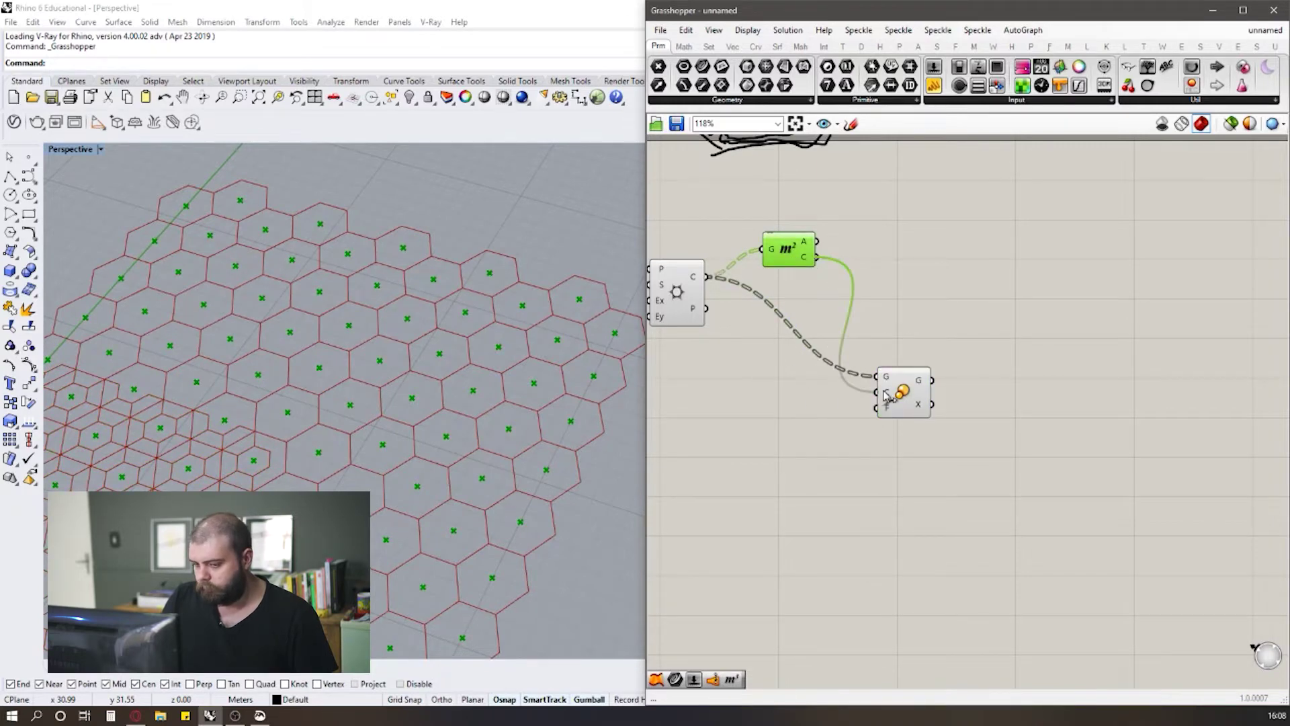
# Step: Examine the scaled hexagons inside their original cells from near and far
pyautogui.scroll(-4, 525, 340)
pyautogui.scroll(2, 328, 389)
pyautogui.scroll(-4, 401, 337)
pyautogui.scroll(14, 565, 293)
pyautogui.scroll(-4, 552, 308)
pyautogui.scroll(3, 591, 295)
pyautogui.scroll(-3, 789, 395)
pyautogui.scroll(2, 789, 395)
pyautogui.scroll(-3, 897, 385)
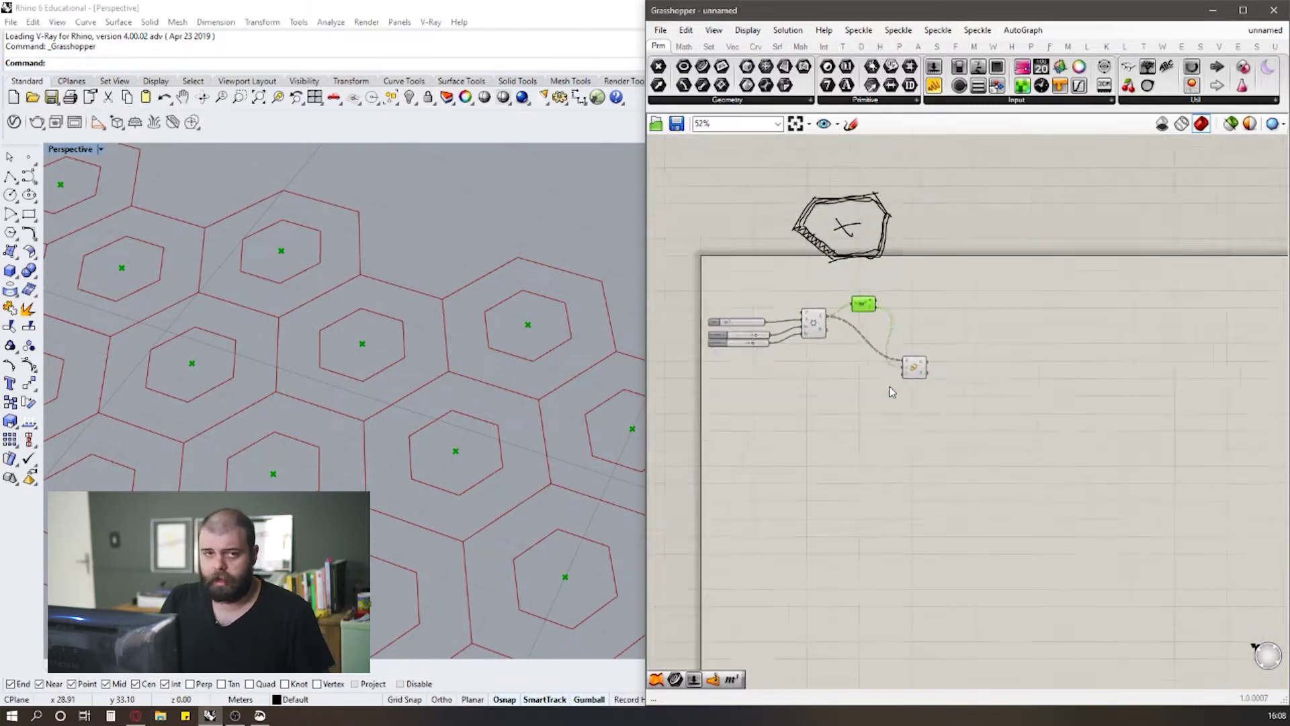
# Step: Add a number slider below the Area component and connect it to the Scale's Factor input
pyautogui.scroll(4, 880, 393)
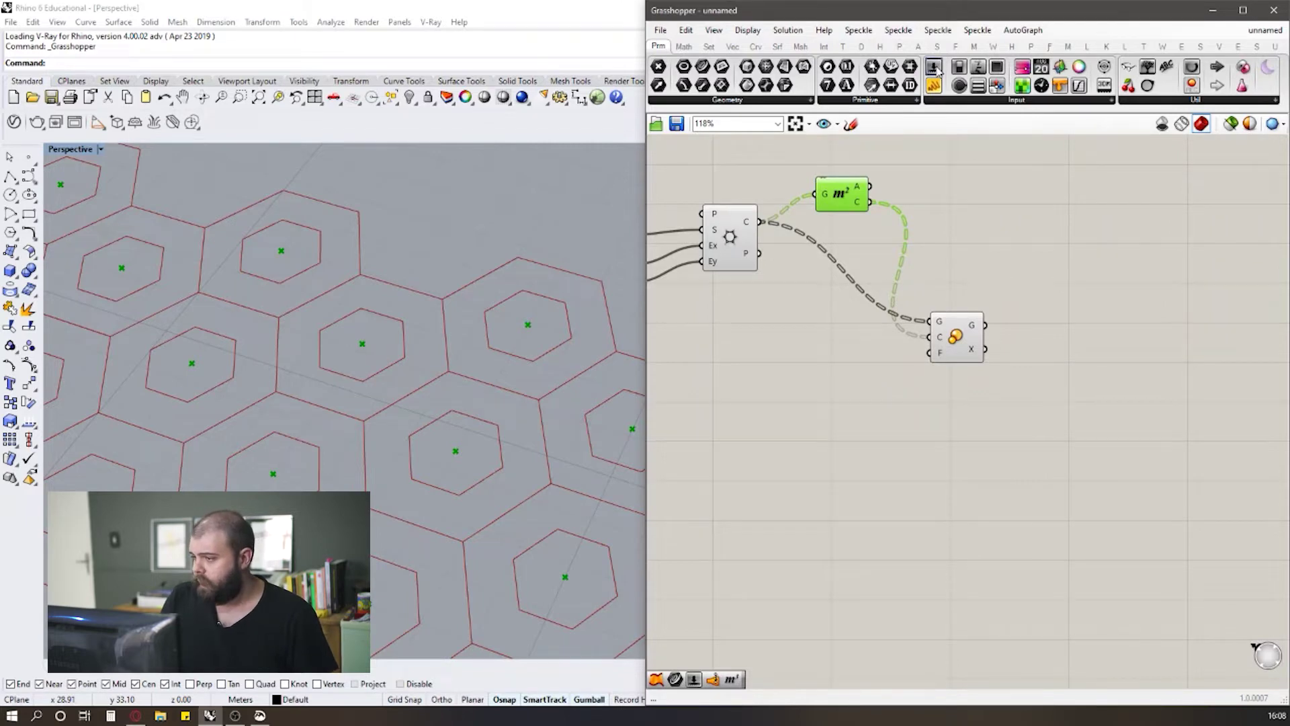
pyautogui.moveTo(938, 70); pyautogui.dragTo(830, 407)
pyautogui.scroll(2, 818, 408)
pyautogui.click(842, 353)
pyautogui.moveTo(912, 397); pyautogui.dragTo(974, 333)
# Step: Set the Factor slider to 0.845
pyautogui.scroll(-6, 470, 323)
pyautogui.scroll(5, 563, 356)
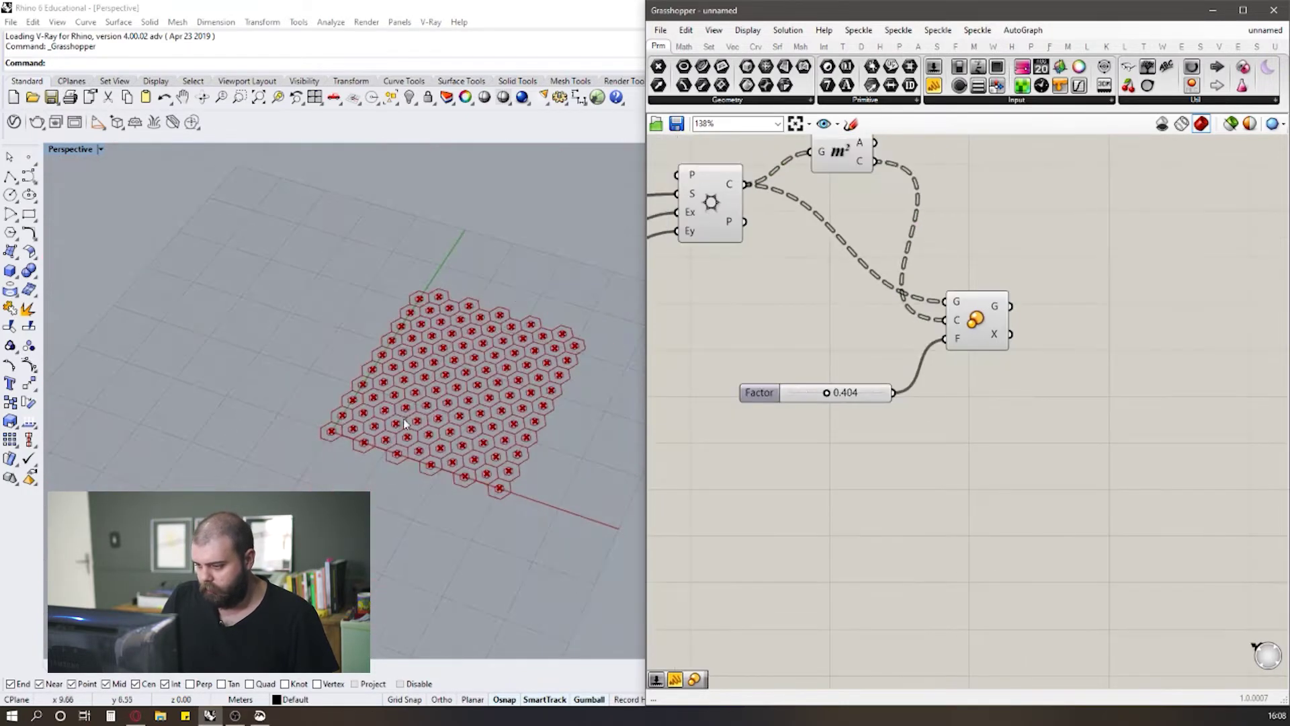
pyautogui.scroll(3, 563, 378)
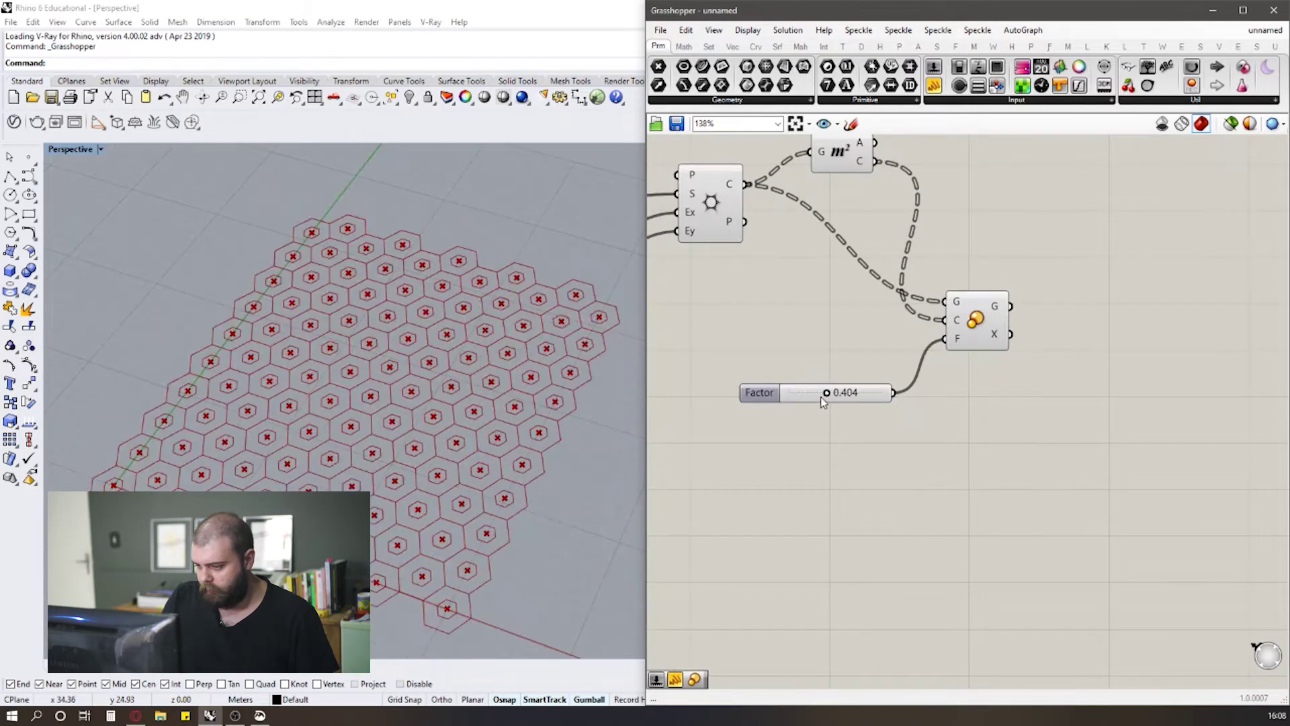
pyautogui.moveTo(828, 395); pyautogui.dragTo(865, 395)
pyautogui.scroll(4, 774, 380)
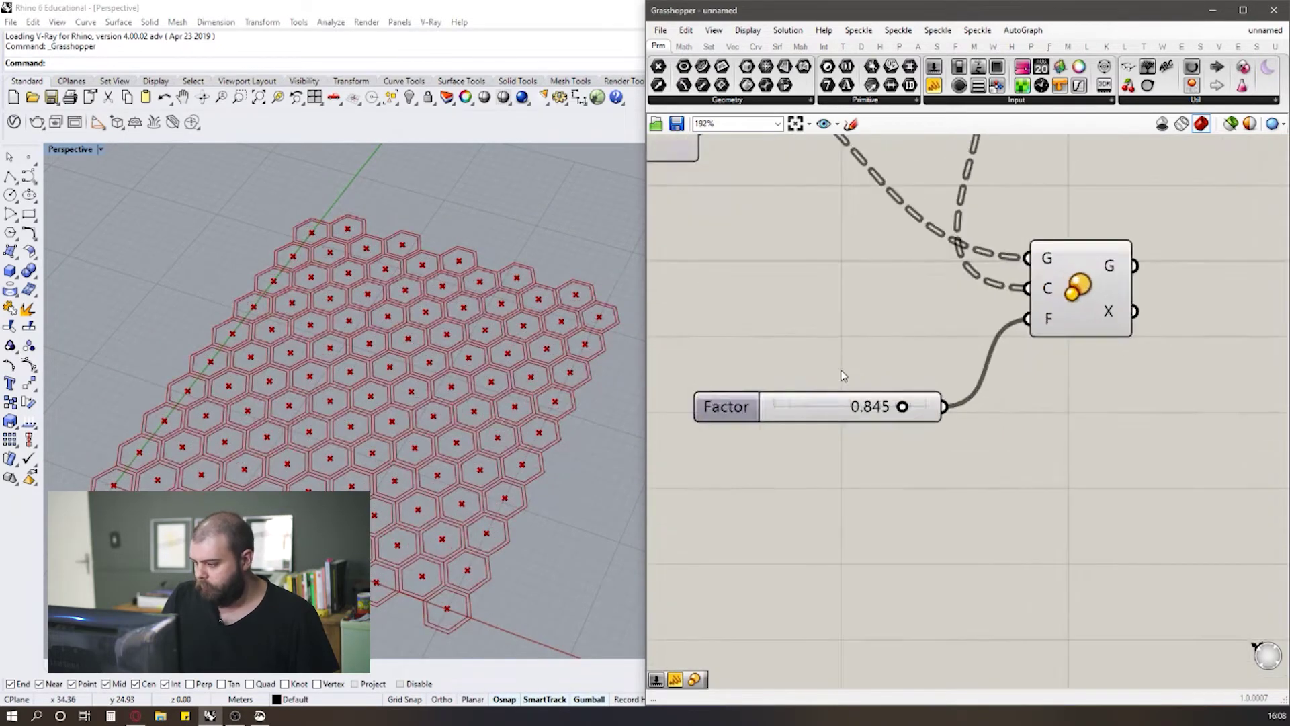
# Step: Select the Factor slider feeding the Scale component
pyautogui.moveTo(699, 359); pyautogui.dragTo(1022, 461)
pyautogui.scroll(-3, 730, 371)
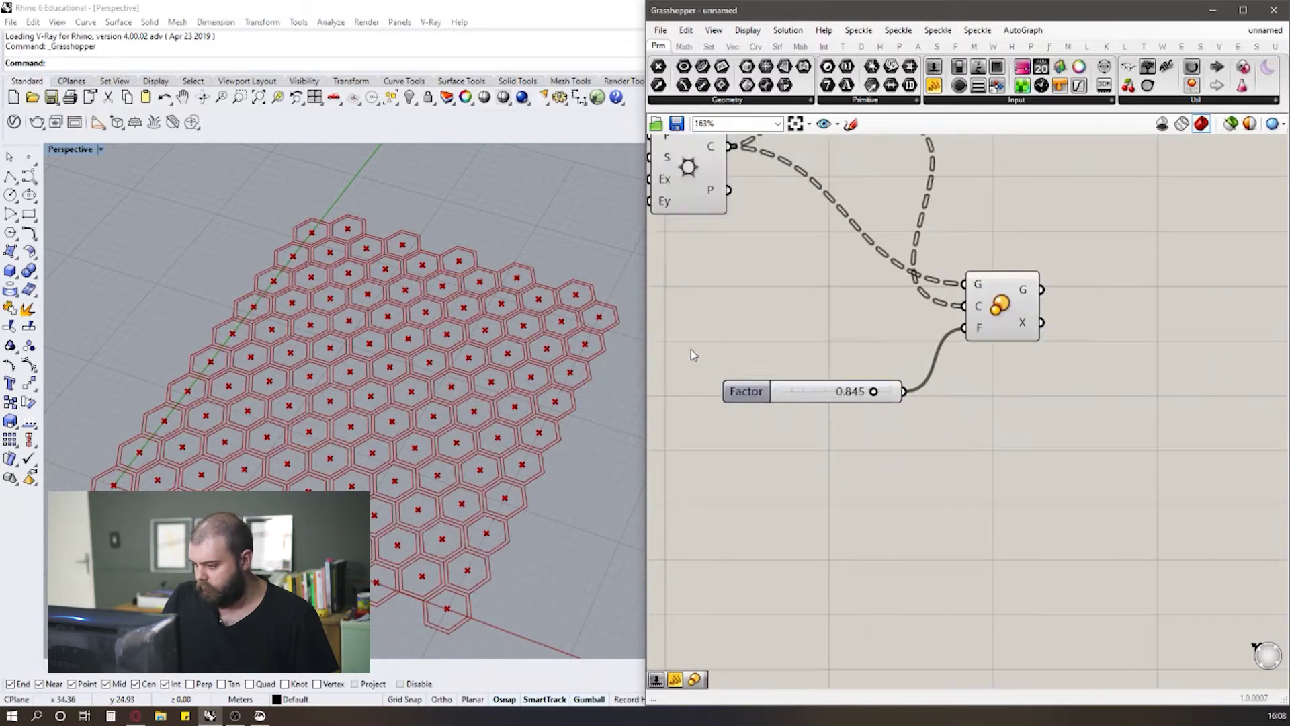
pyautogui.moveTo(688, 347); pyautogui.dragTo(923, 446)
pyautogui.moveTo(692, 349); pyautogui.dragTo(938, 428)
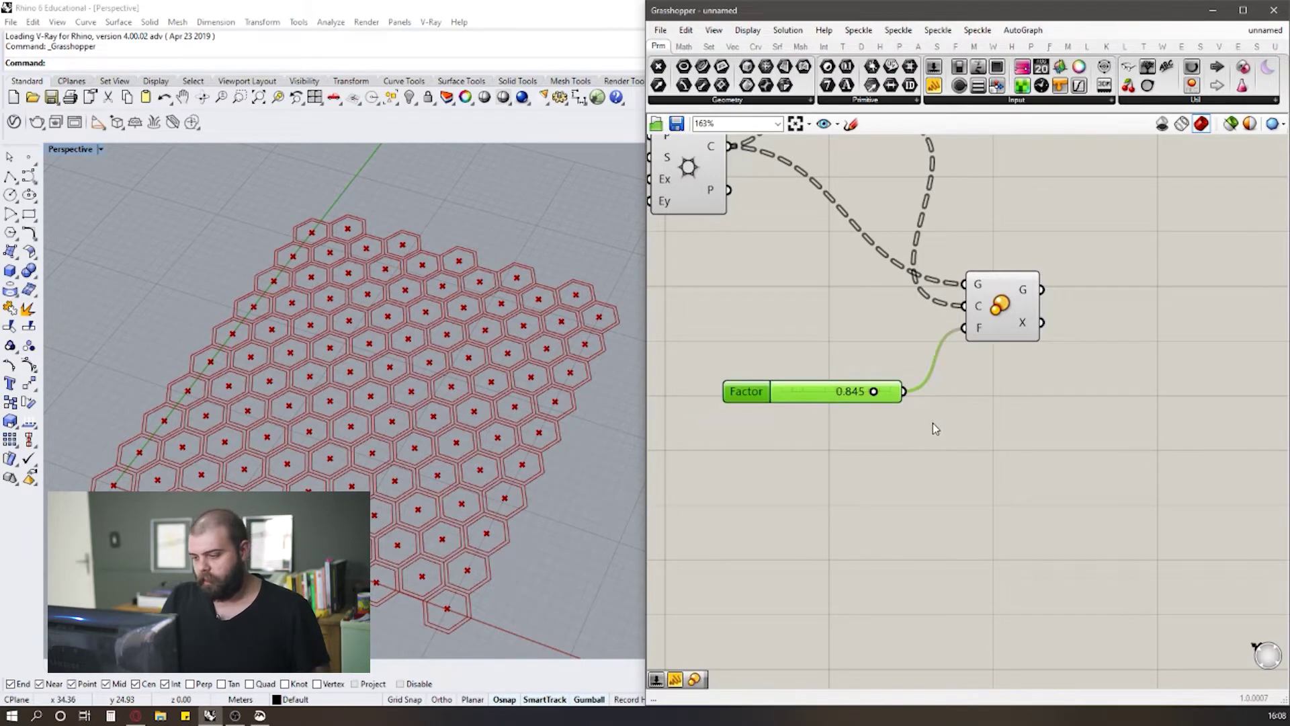
pyautogui.scroll(2, 916, 403)
pyautogui.scroll(-3, 950, 383)
pyautogui.scroll(3, 852, 396)
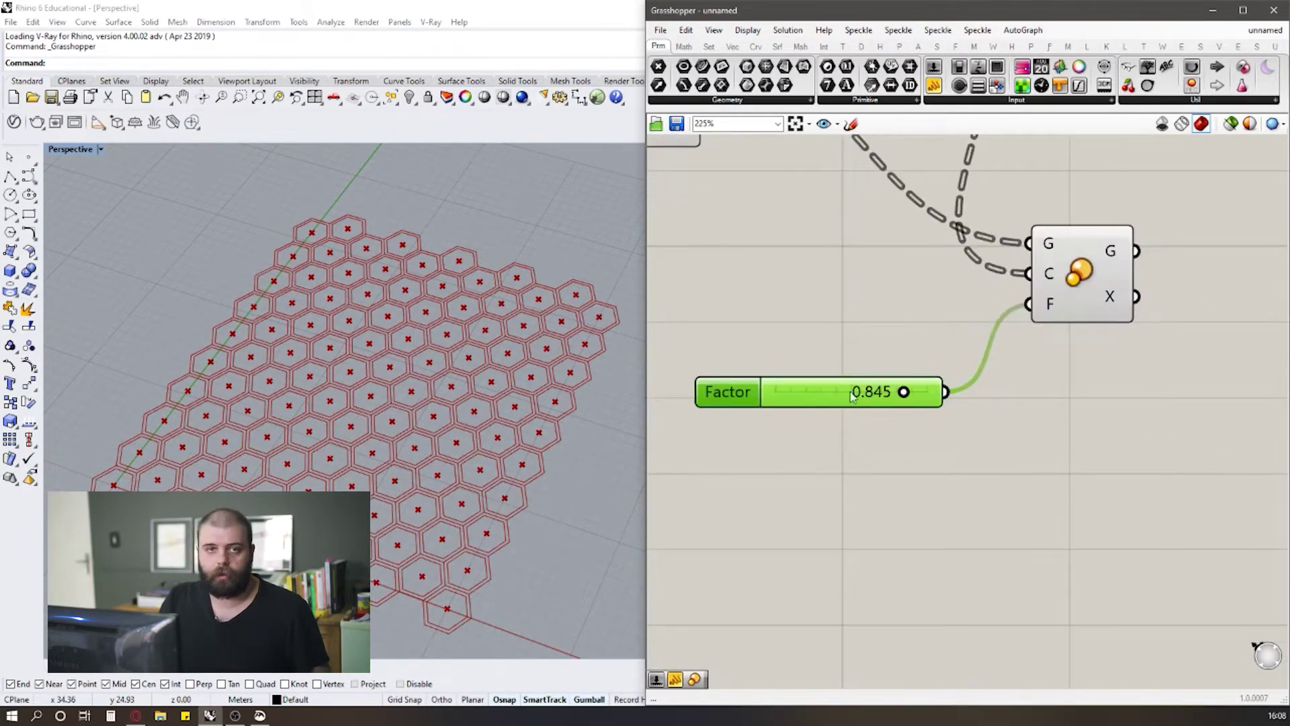
pyautogui.scroll(1, 849, 393)
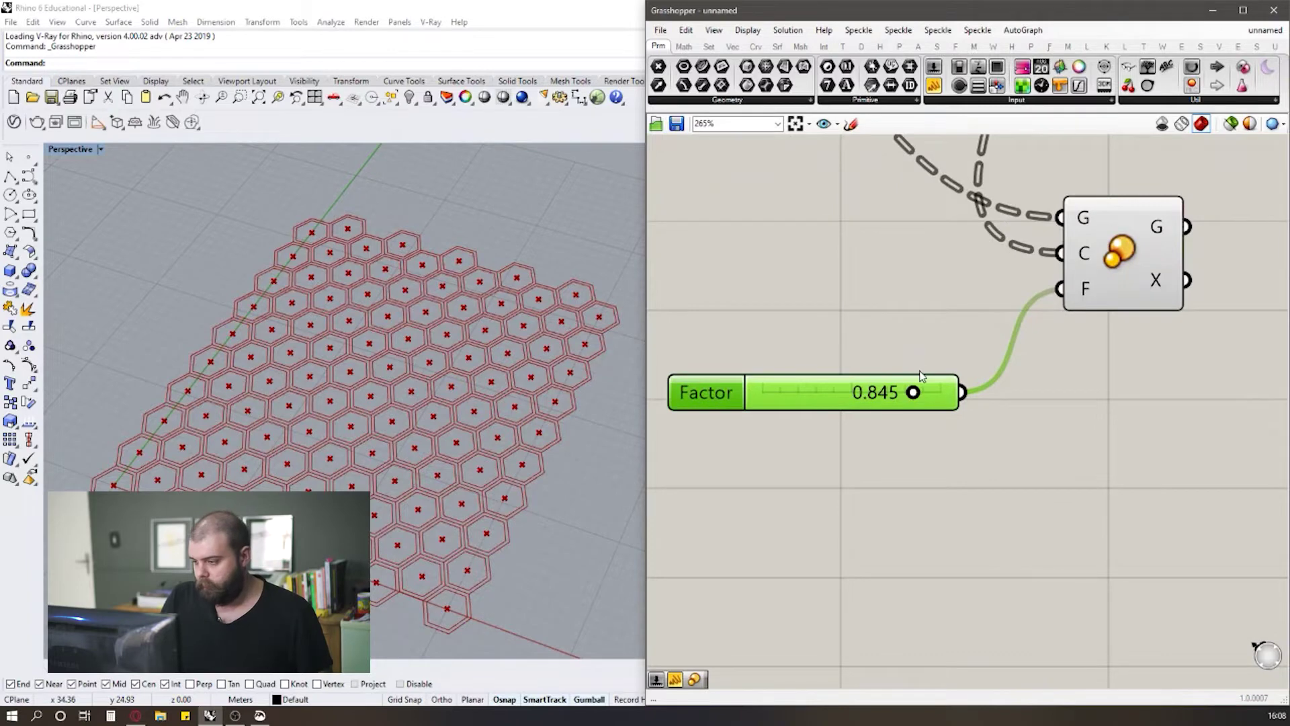
# Step: Try Factor slider values of 0.106, 0.875 and 0.613 on the scaled hexagons
pyautogui.moveTo(918, 399); pyautogui.dragTo(784, 395)
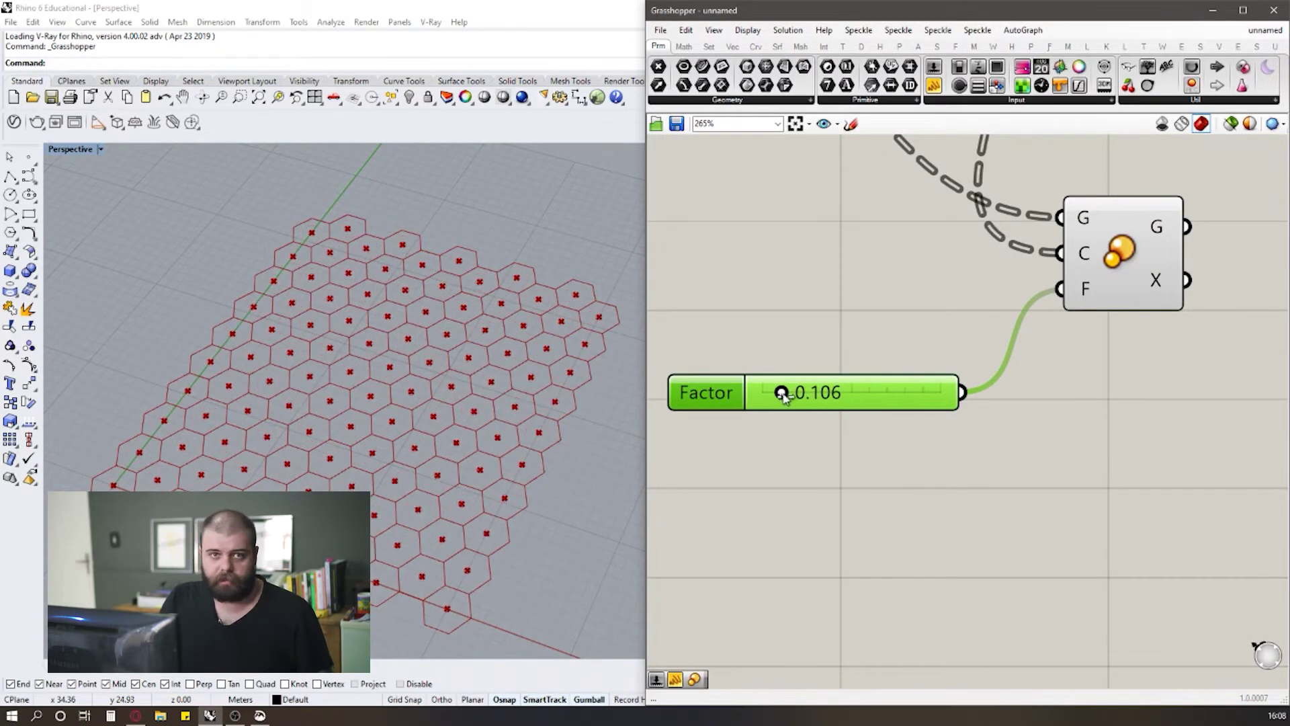
pyautogui.moveTo(782, 394); pyautogui.dragTo(918, 398)
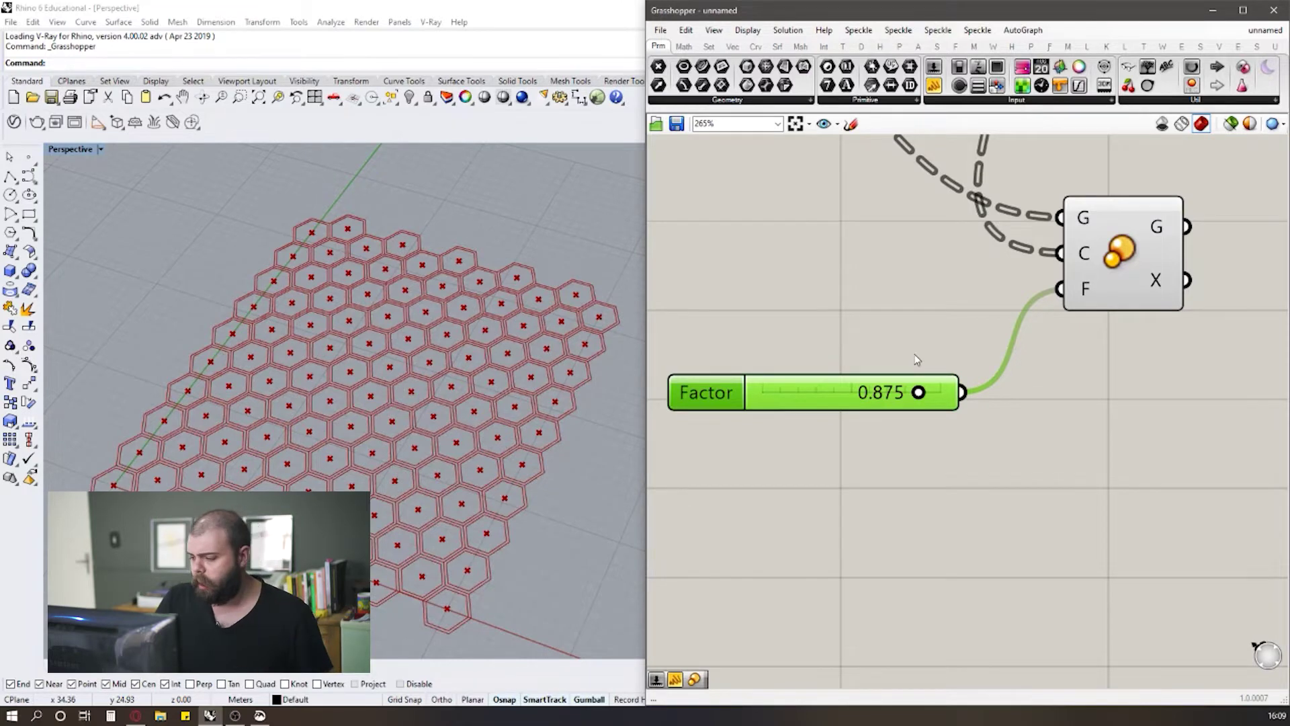
pyautogui.scroll(-2, 896, 401)
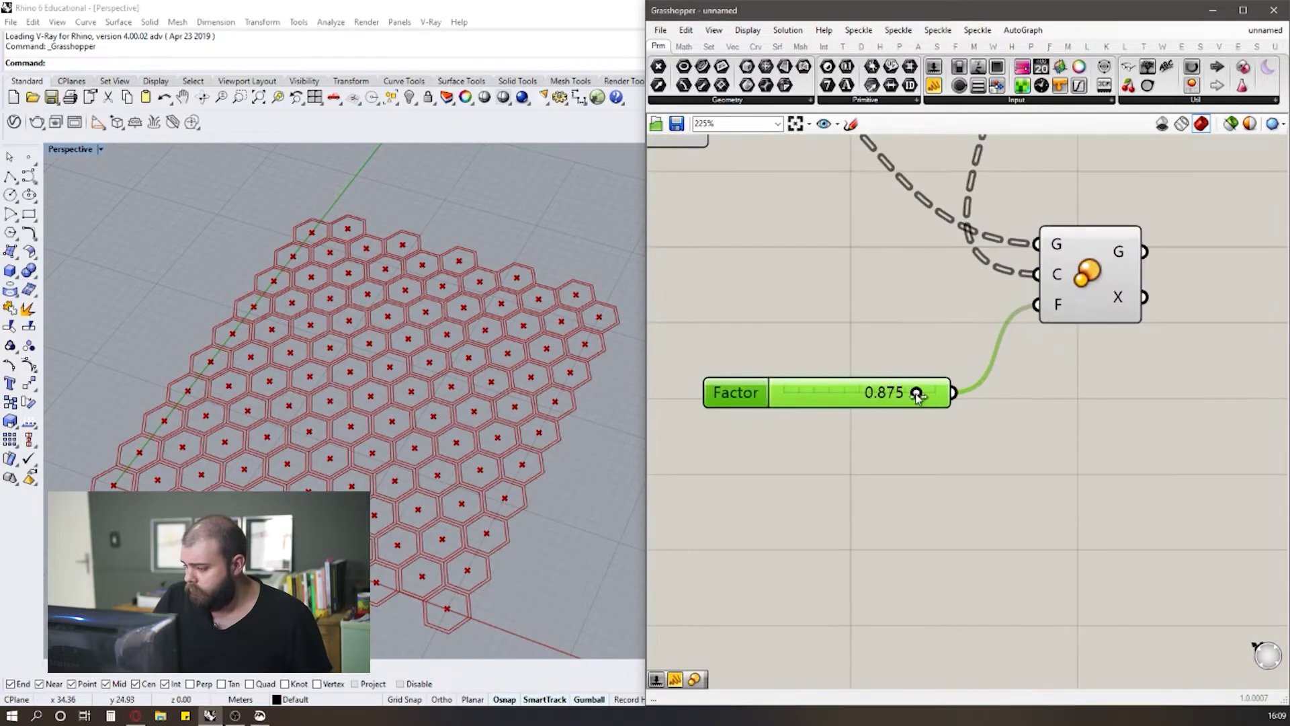
pyautogui.moveTo(916, 395); pyautogui.dragTo(875, 392)
pyautogui.scroll(-3, 875, 392)
pyautogui.scroll(2, 833, 393)
pyautogui.scroll(-2, 850, 393)
pyautogui.scroll(2, 852, 451)
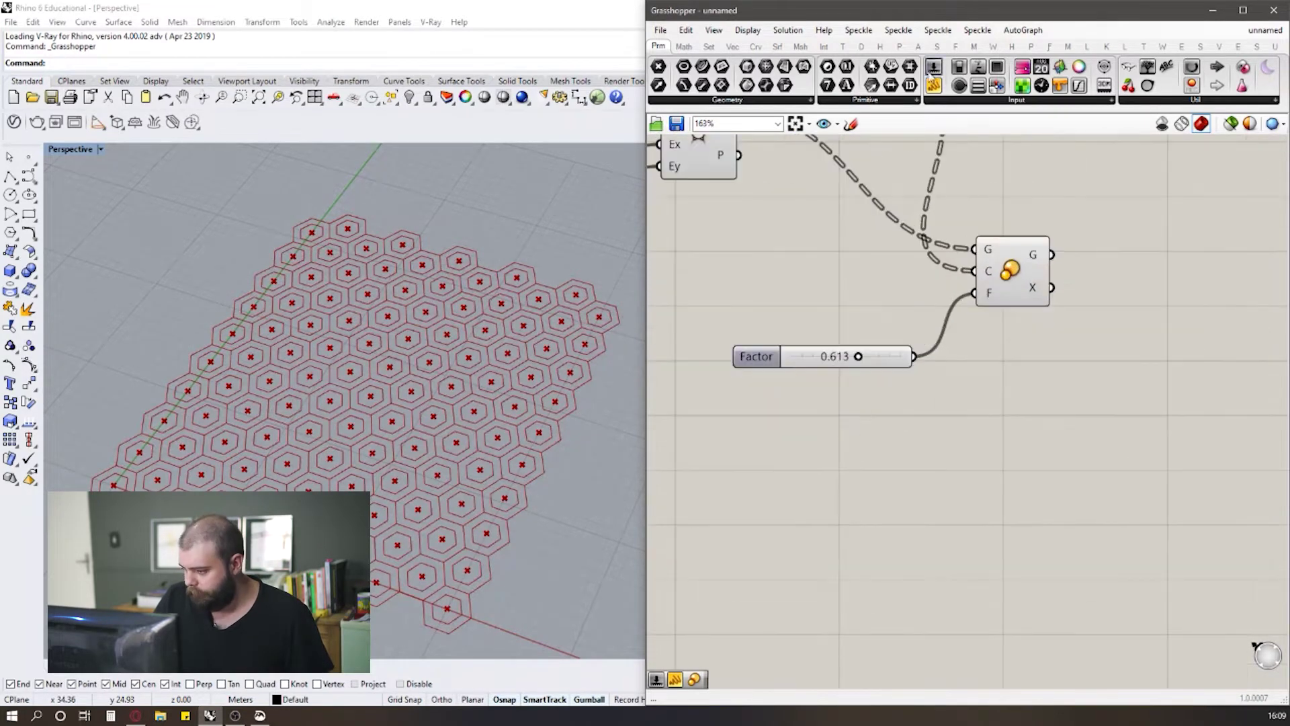
# Step: Add a second number slider below the Factor slider and set its maximum to 2
pyautogui.moveTo(933, 67); pyautogui.dragTo(753, 427)
pyautogui.doubleClick(753, 427)
pyautogui.doubleClick(775, 455)
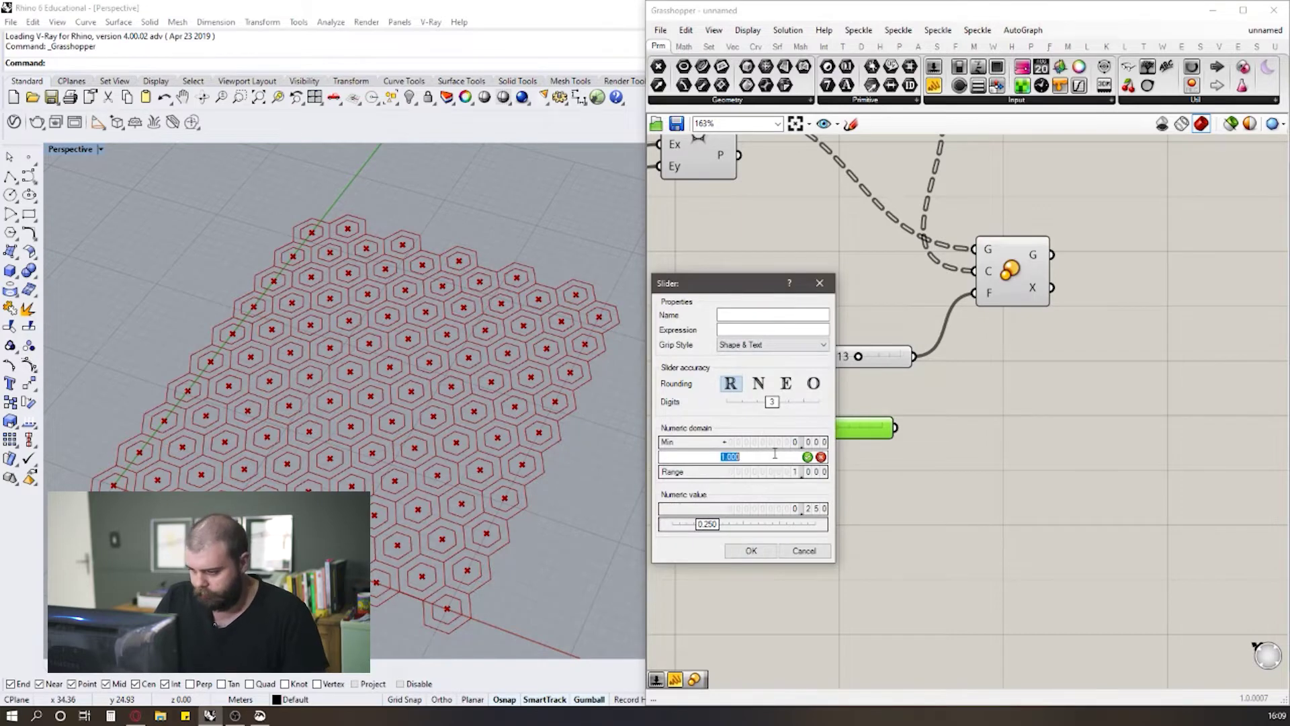
pyautogui.write('2')
pyautogui.click(808, 457)
pyautogui.click(751, 550)
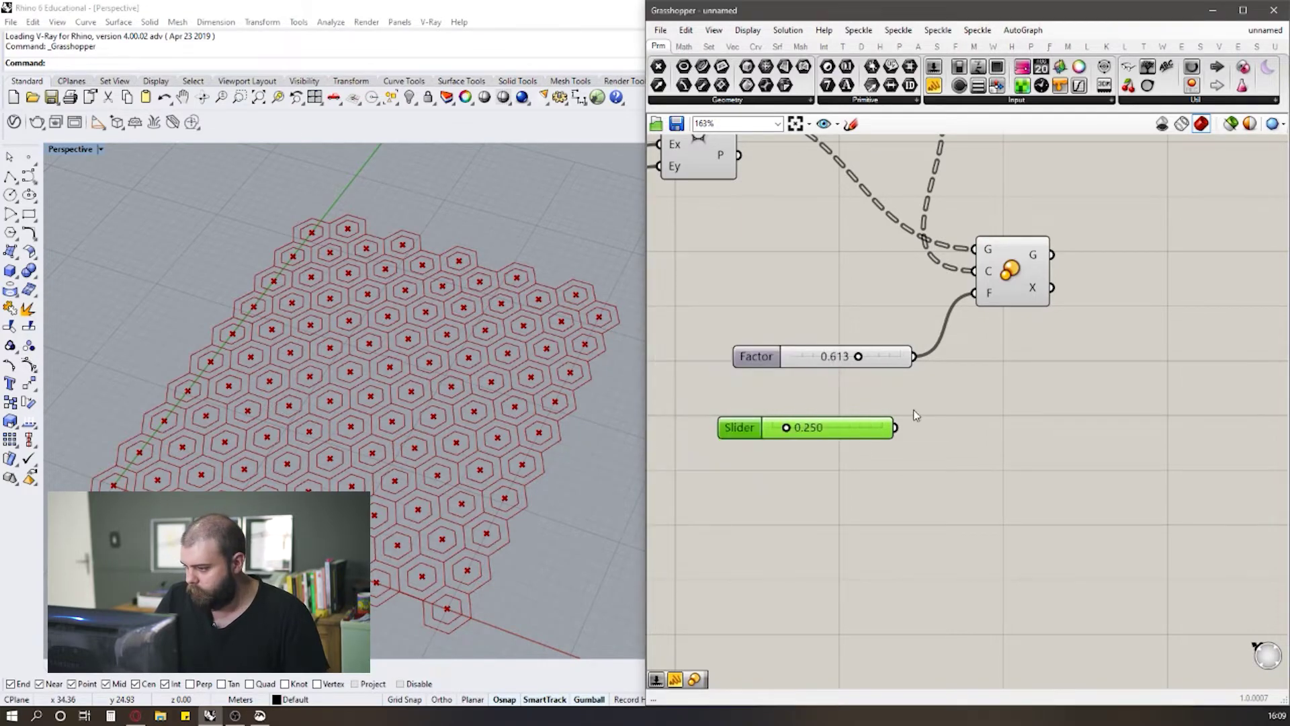
# Step: Connect the second slider to the Scale's Factor input and try values above 1, such as 1.294 and 1.355
pyautogui.moveTo(896, 428); pyautogui.dragTo(974, 293)
pyautogui.moveTo(792, 428); pyautogui.dragTo(849, 439)
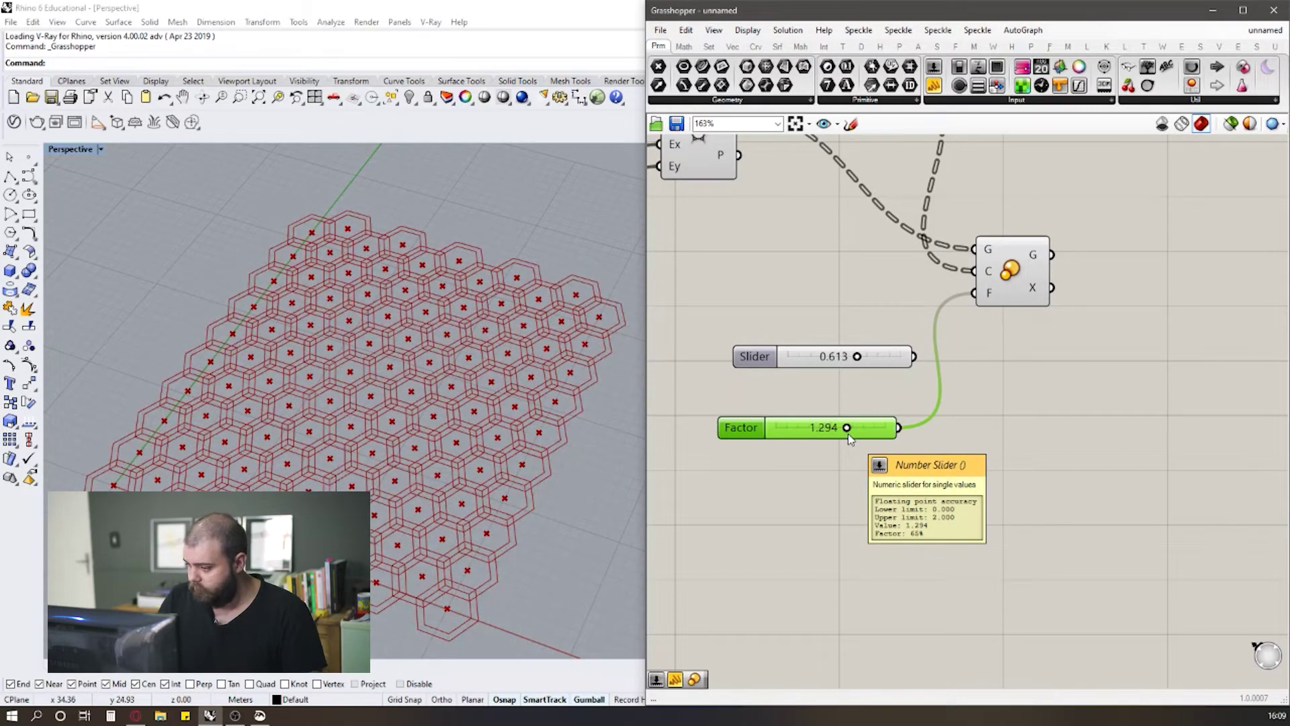
pyautogui.moveTo(850, 439)
pyautogui.mouseDown()
pyautogui.moveTo(872, 431)
pyautogui.moveTo(852, 433)
pyautogui.mouseUp()
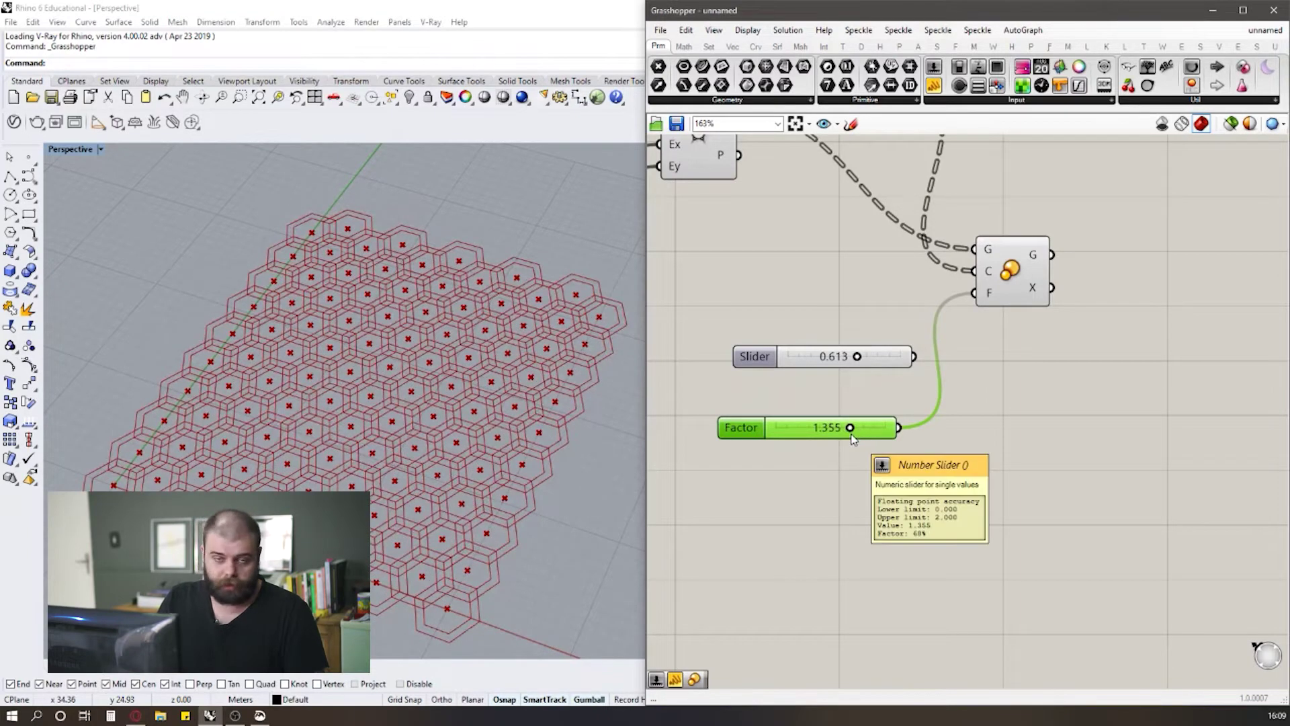
pyautogui.scroll(2, 852, 436)
pyautogui.moveTo(851, 430); pyautogui.dragTo(872, 431)
# Step: Delete the second number slider
pyautogui.moveTo(941, 522); pyautogui.dragTo(807, 389)
pyautogui.press('Delete')
pyautogui.scroll(-2, 809, 454)
pyautogui.scroll(2, 882, 399)
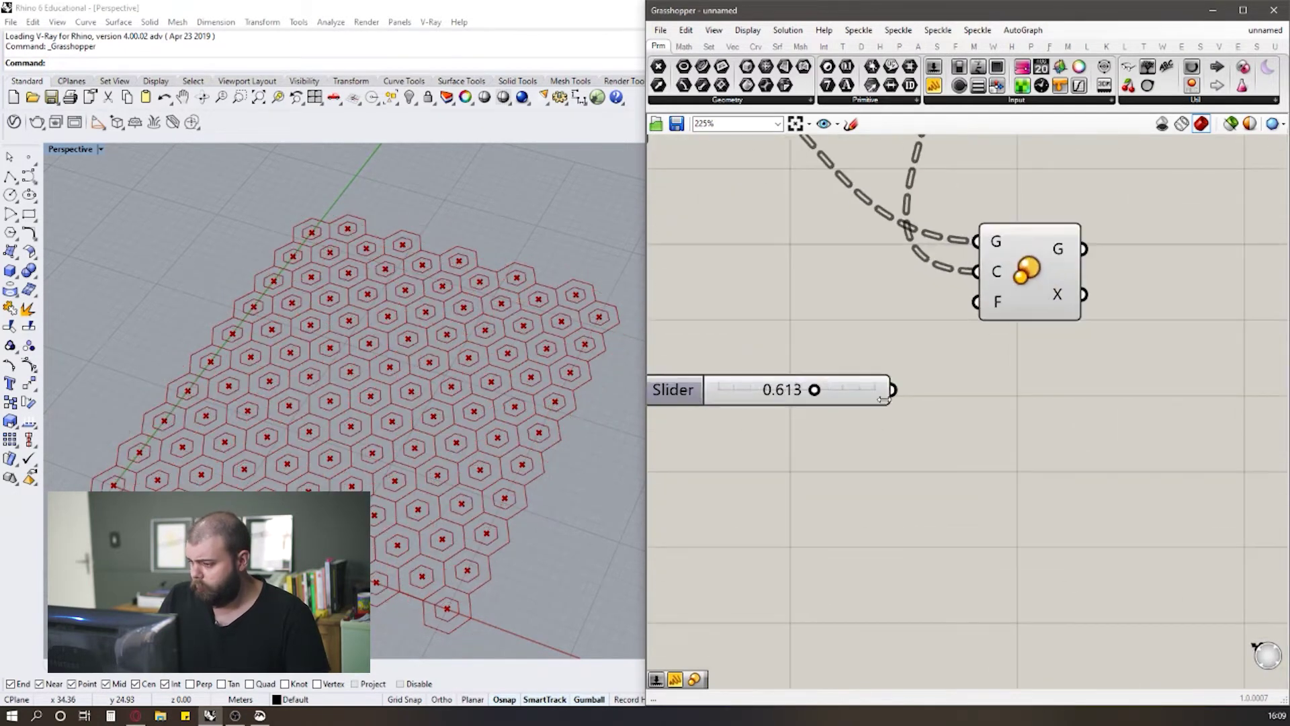
# Step: Reconnect the original slider to the Scale's Factor input and set it to 0.853
pyautogui.moveTo(894, 389); pyautogui.dragTo(977, 301)
pyautogui.moveTo(817, 390); pyautogui.dragTo(853, 393)
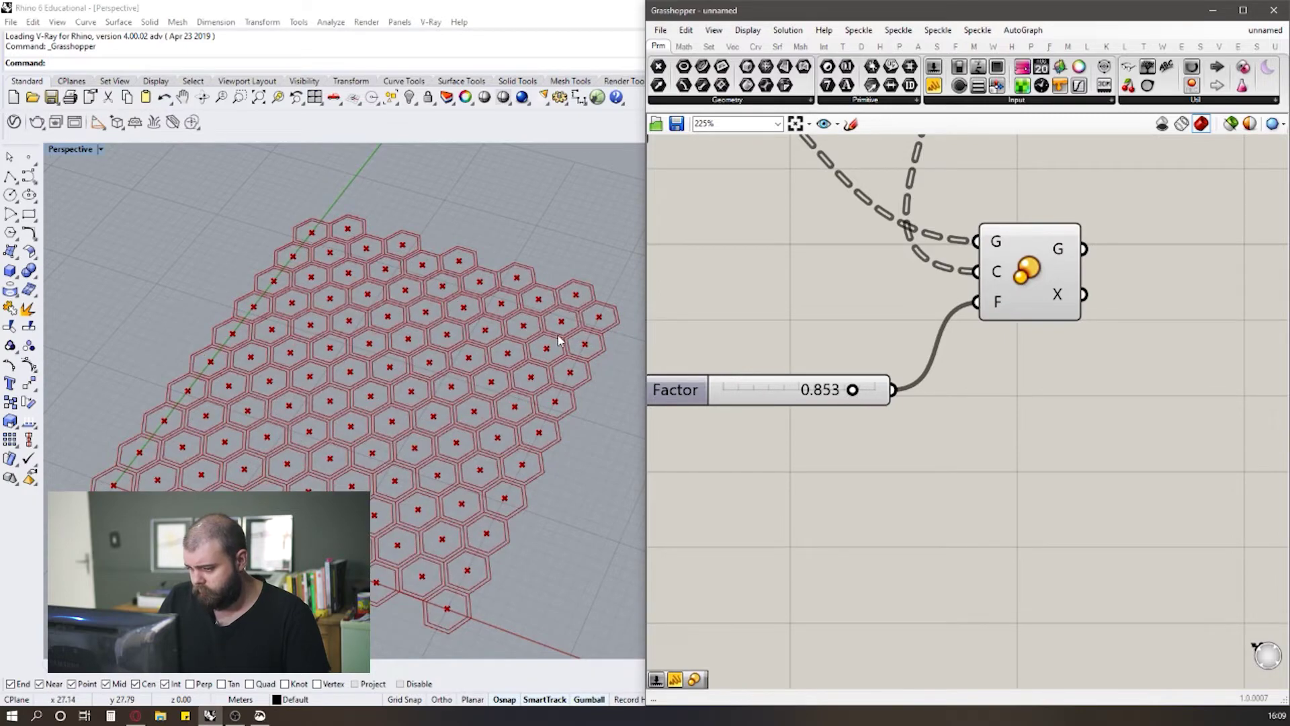
pyautogui.scroll(6, 557, 339)
pyautogui.scroll(-4, 504, 348)
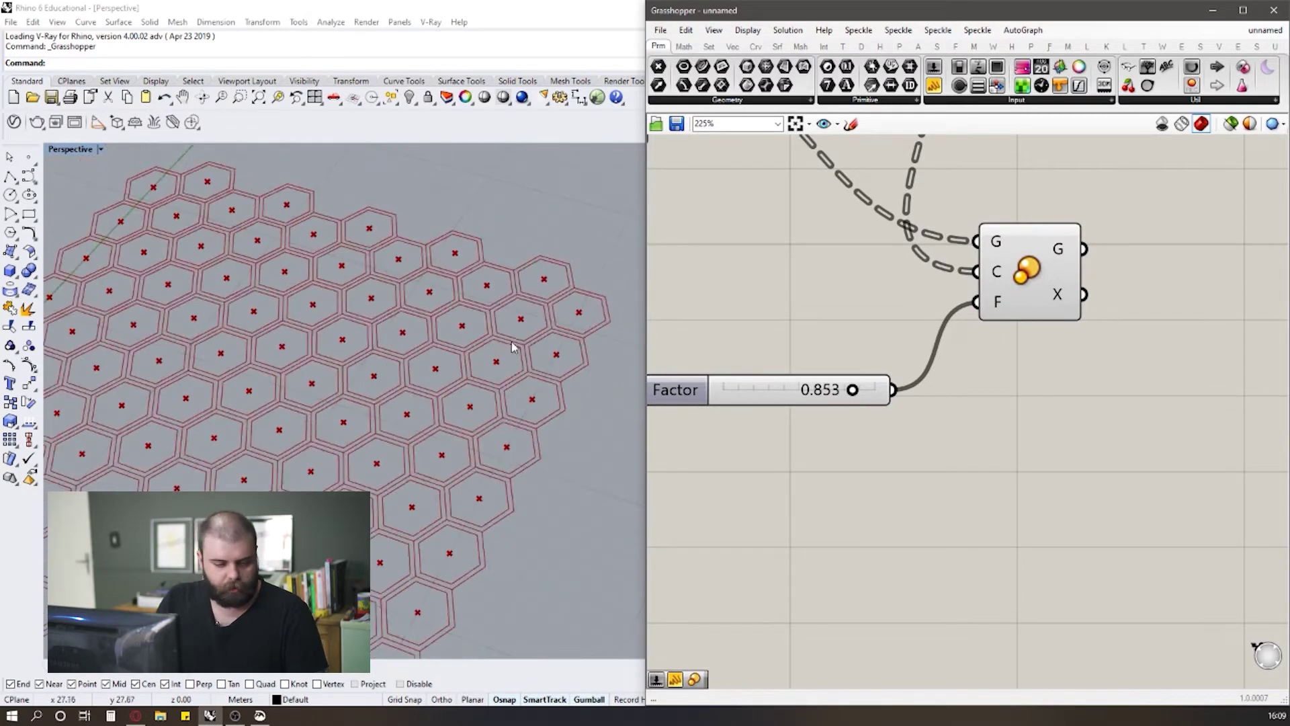
pyautogui.scroll(-3, 512, 346)
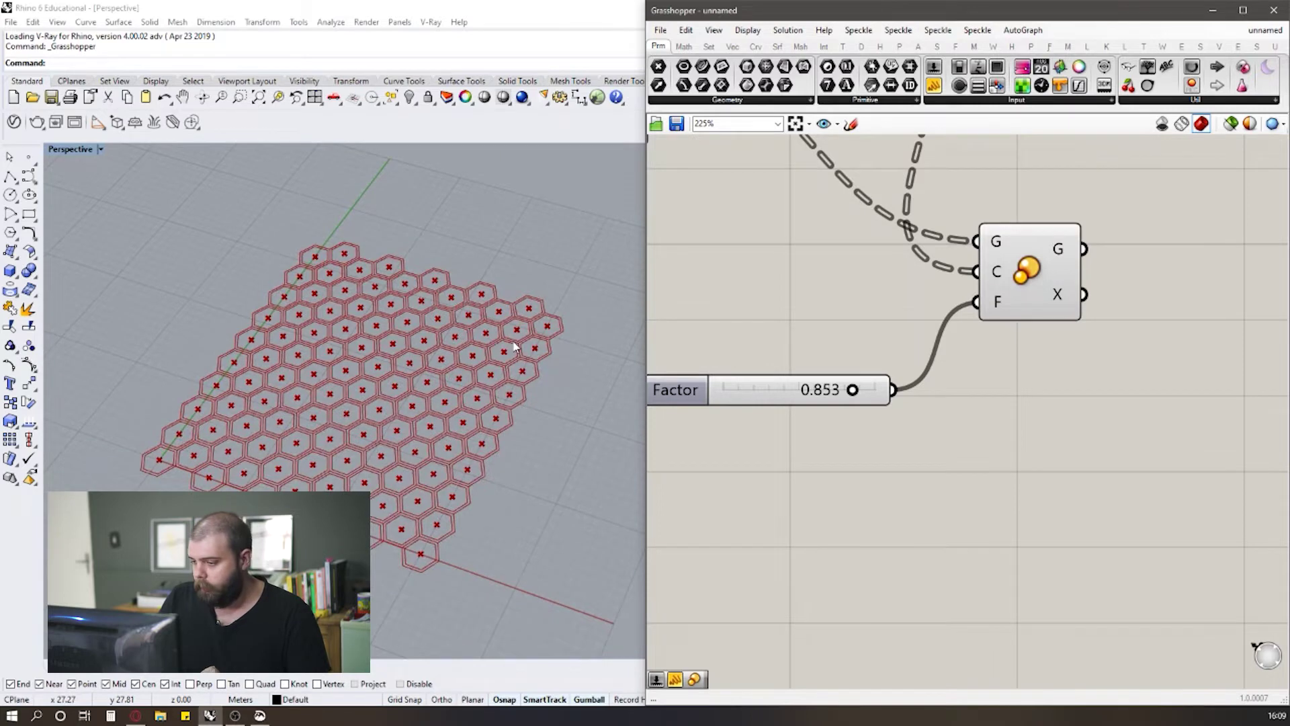
# Step: Tidy the layout by raising the Scale component and placing the Area component below the wire from the grid cells to Scale
pyautogui.scroll(-4, 770, 372)
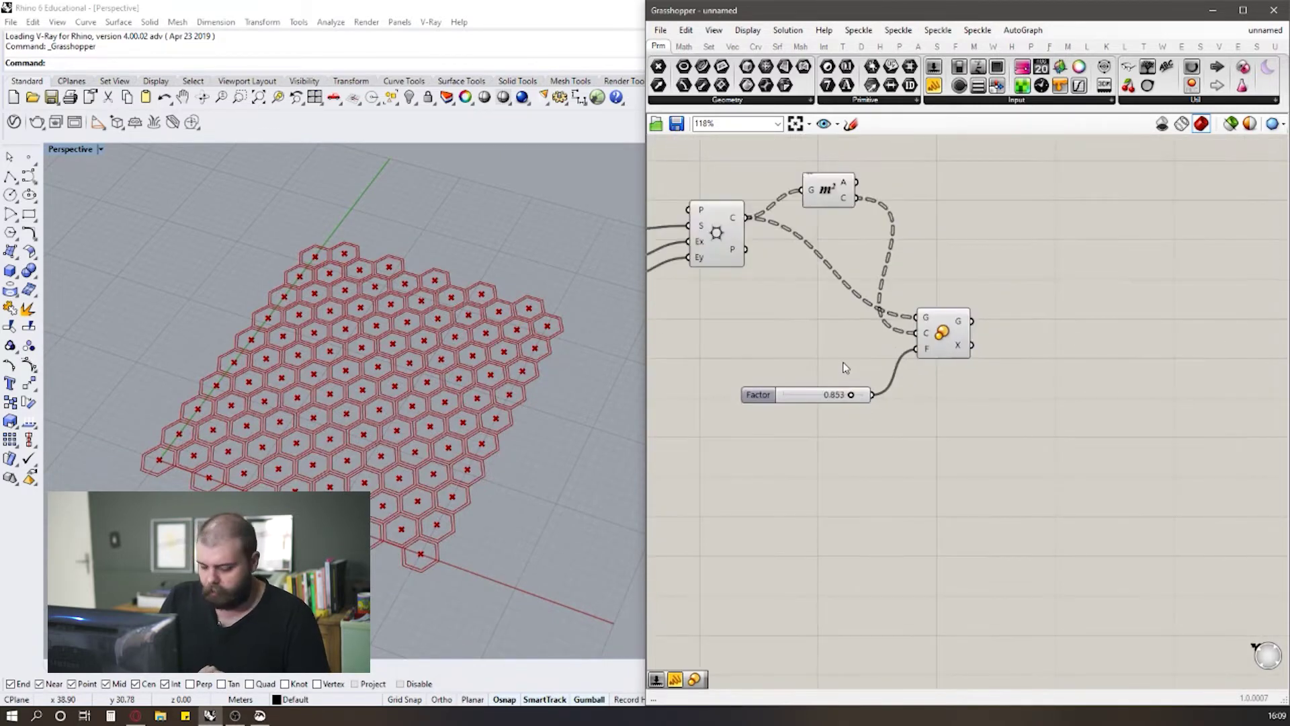
pyautogui.scroll(-2, 819, 366)
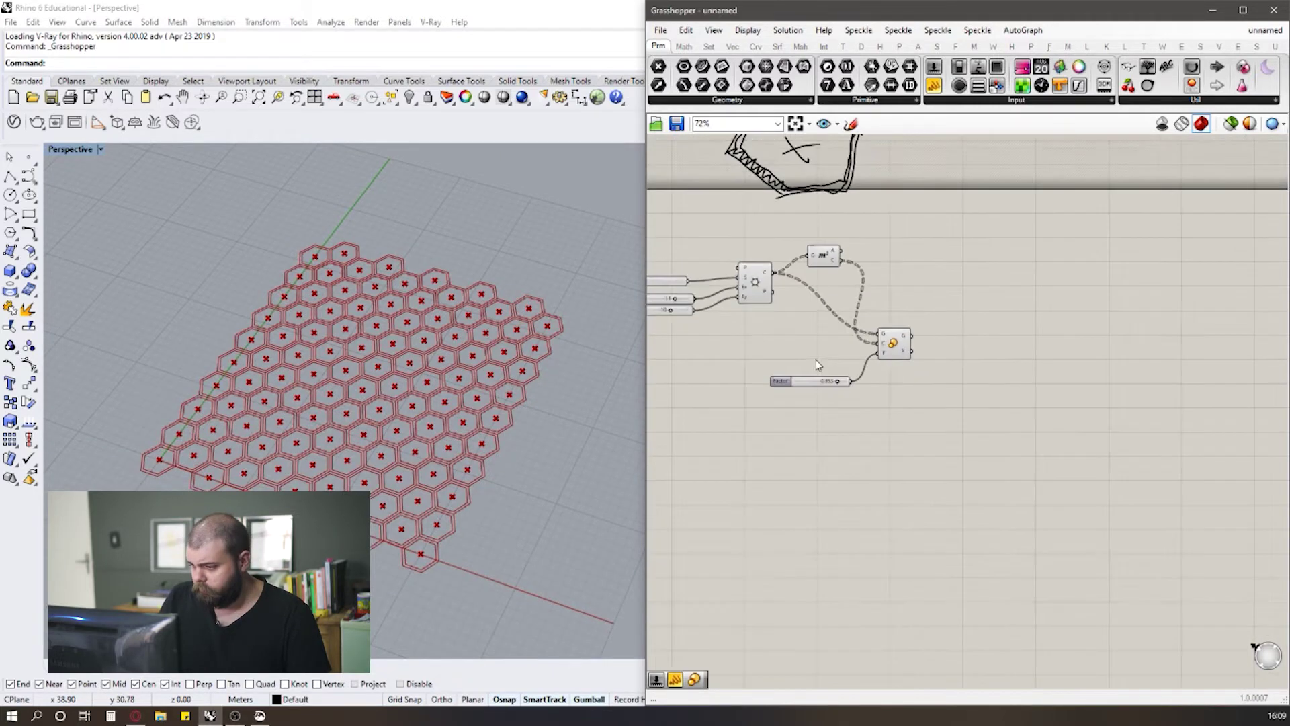
pyautogui.click(890, 361)
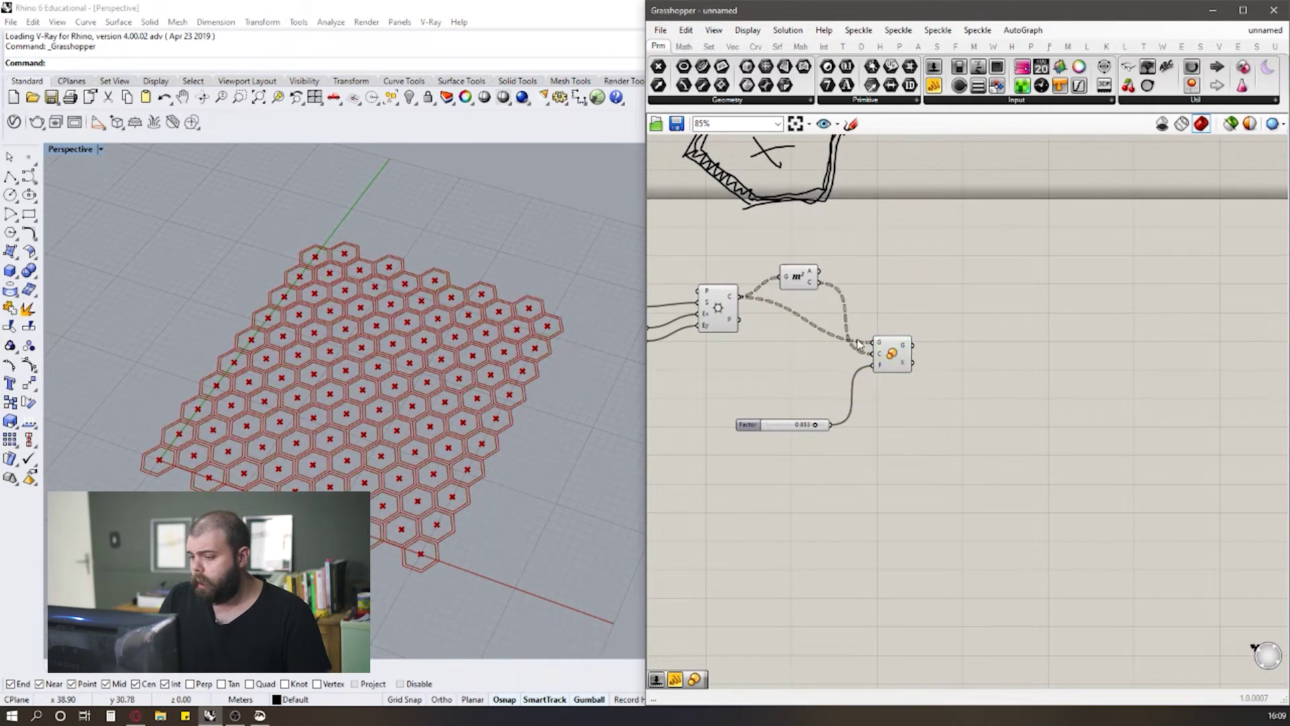
pyautogui.scroll(-1, 858, 329)
pyautogui.moveTo(806, 285); pyautogui.dragTo(805, 356)
pyautogui.scroll(2, 743, 316)
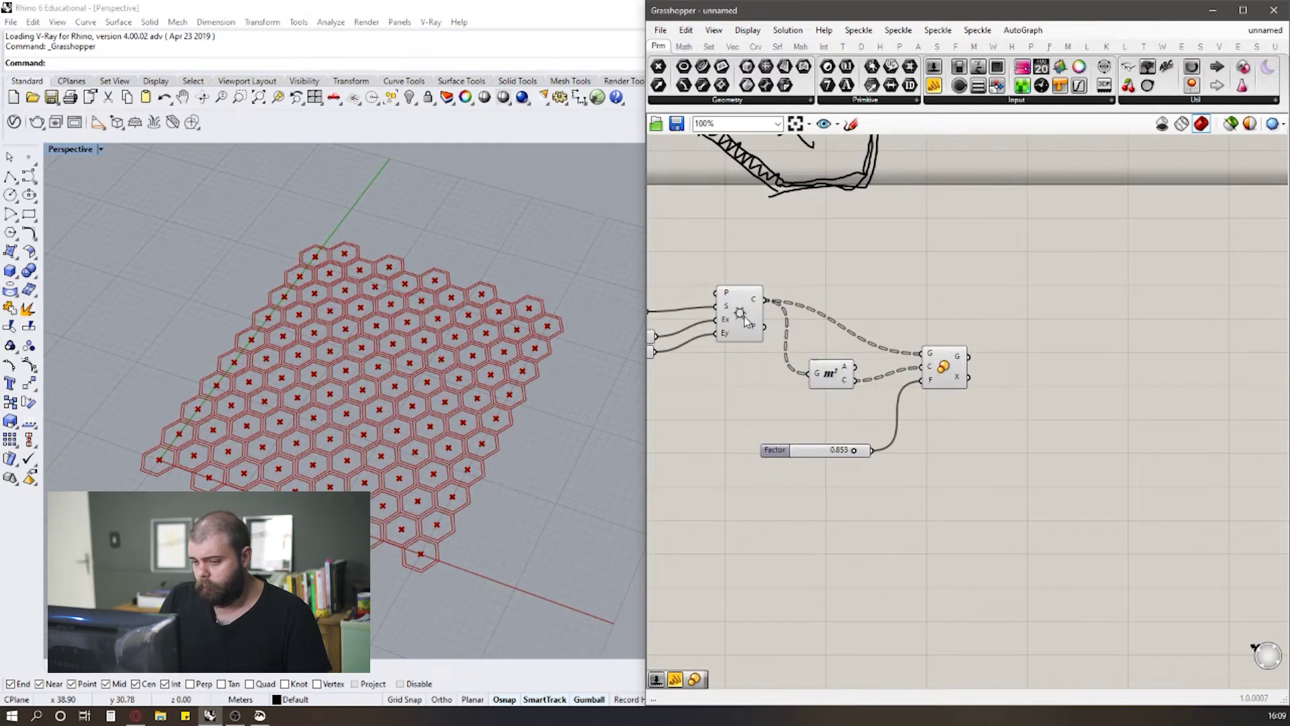
# Step: Inspect the hexagonal grid component and the Scale component together with their geometry in the viewport
pyautogui.click(739, 316)
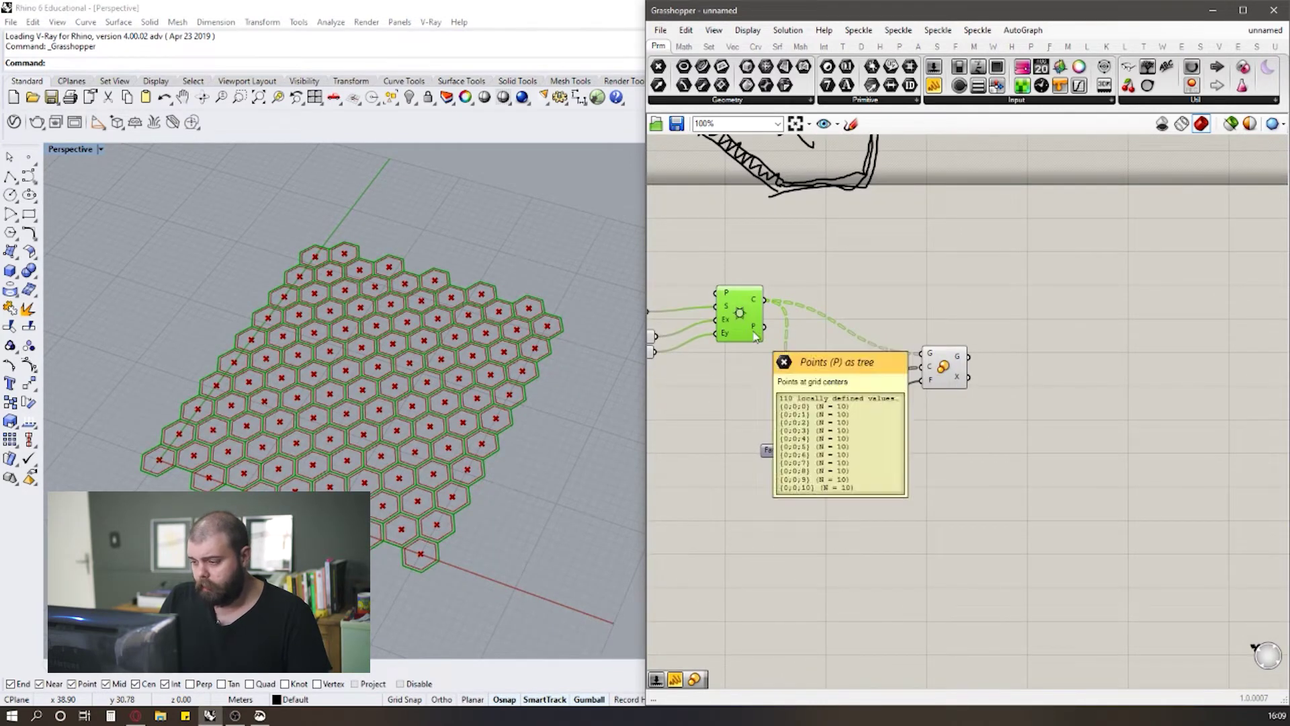
pyautogui.click(956, 366)
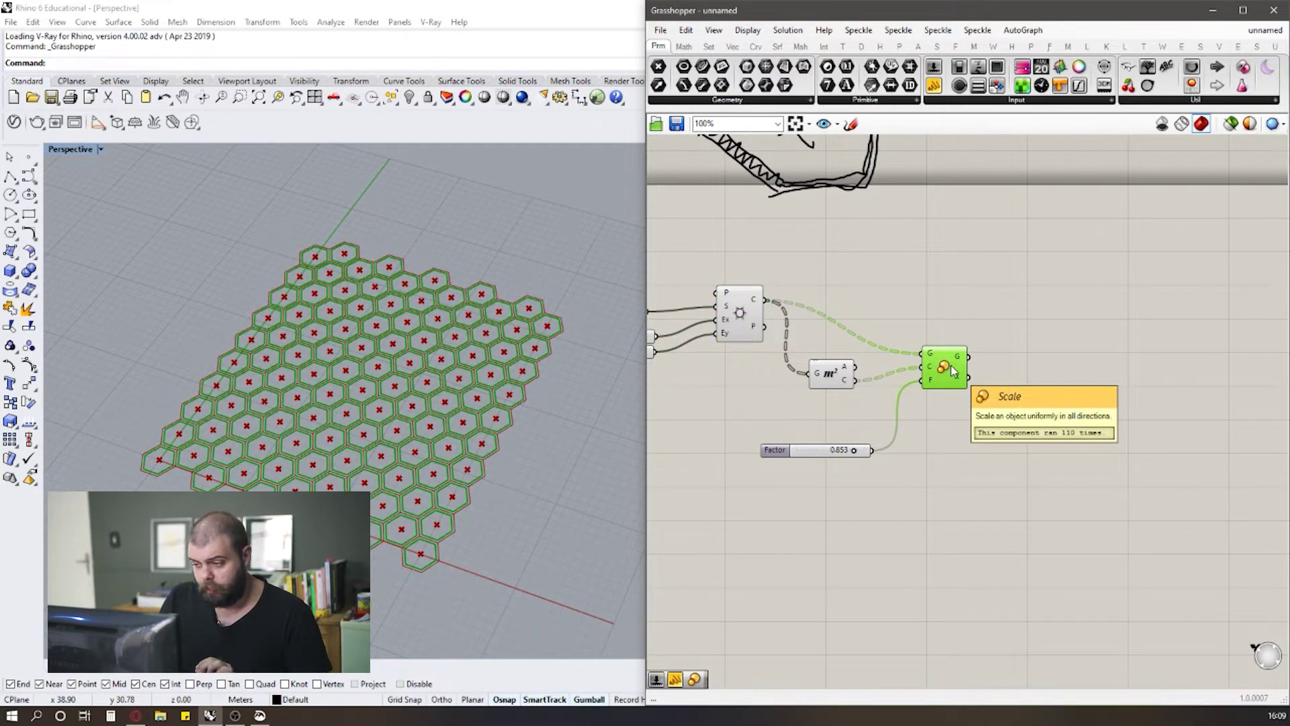
pyautogui.scroll(-3, 950, 365)
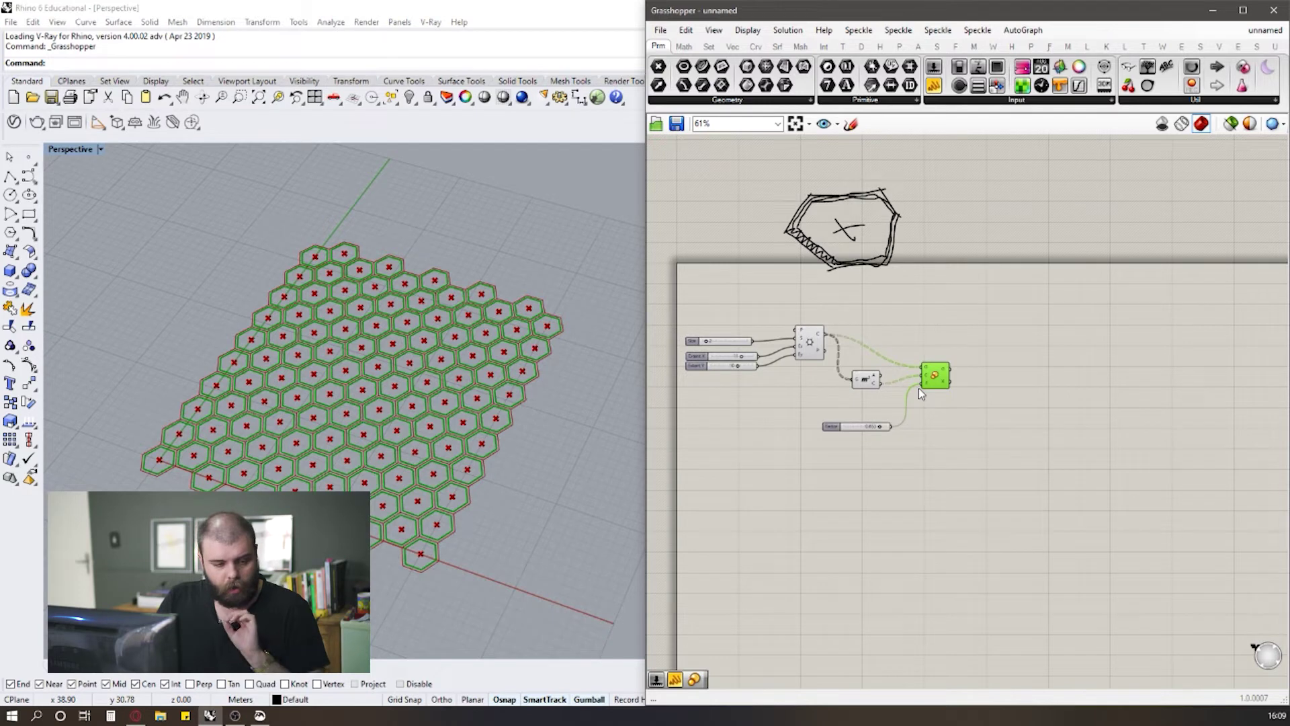
pyautogui.scroll(1, 894, 363)
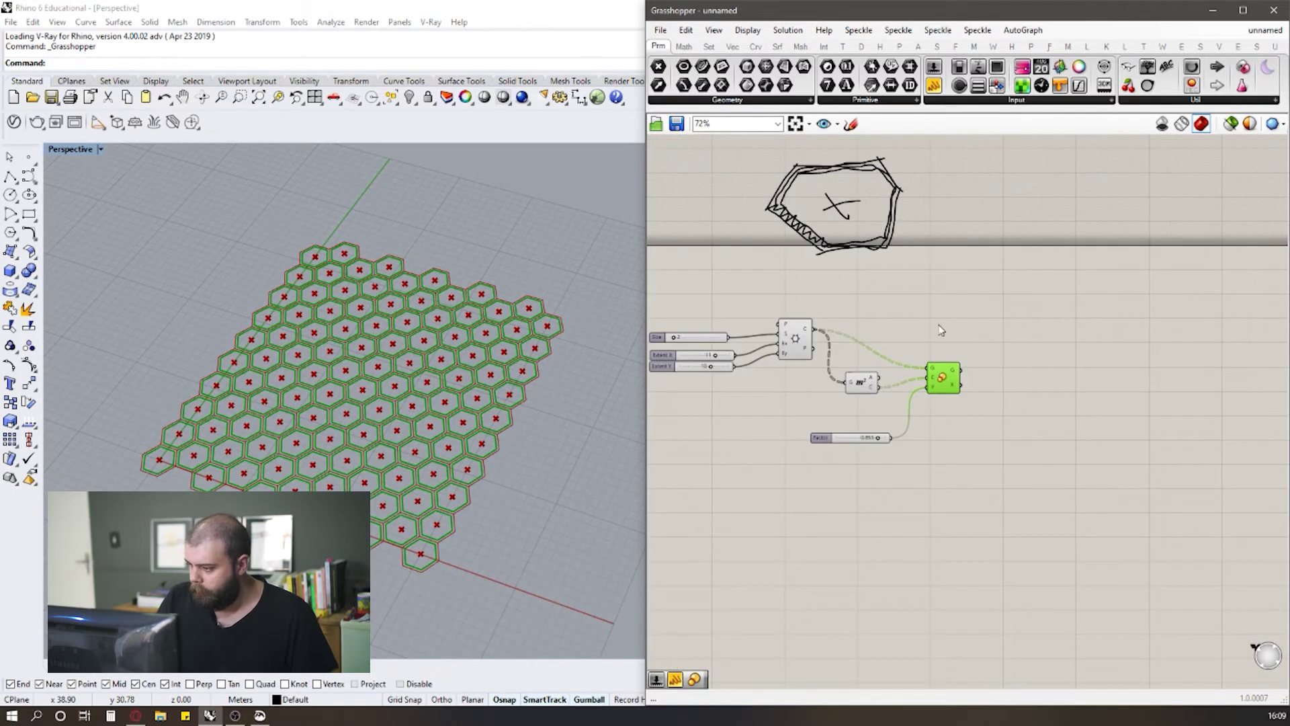
# Step: Add a Curve parameter above and beyond the Scale component
pyautogui.doubleClick(988, 334)
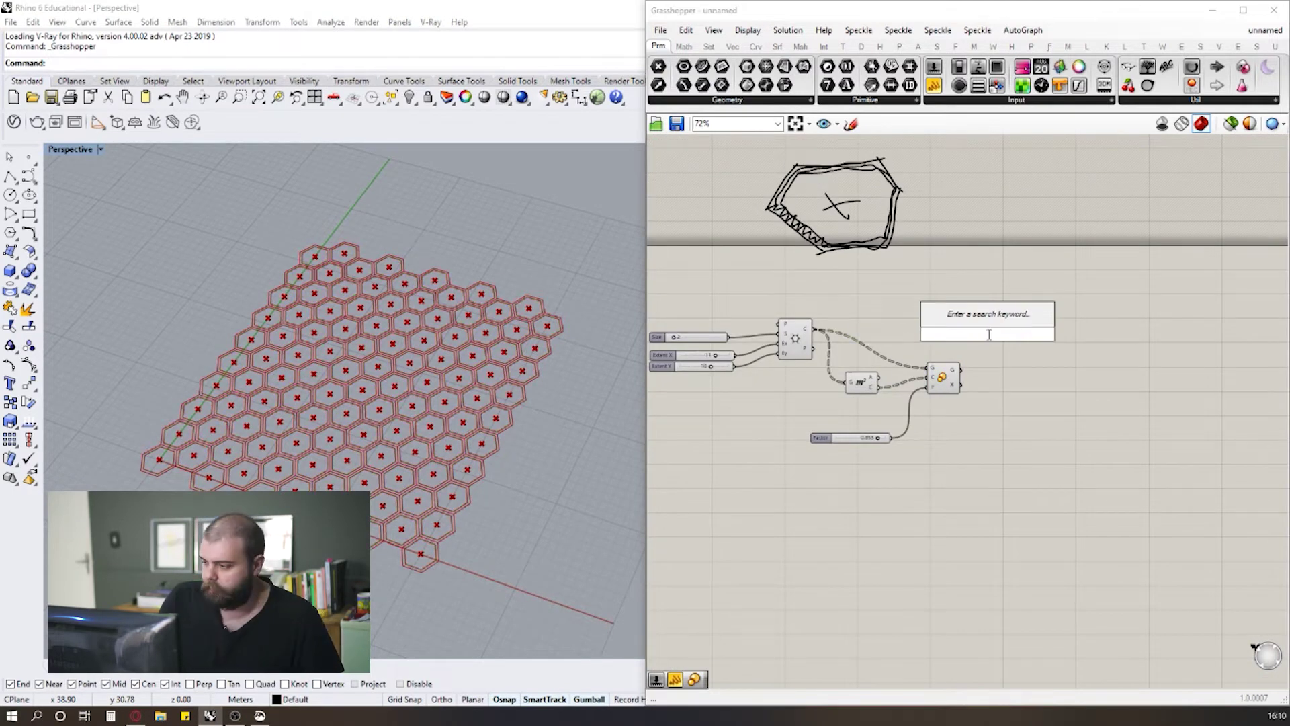
pyautogui.write('curve')
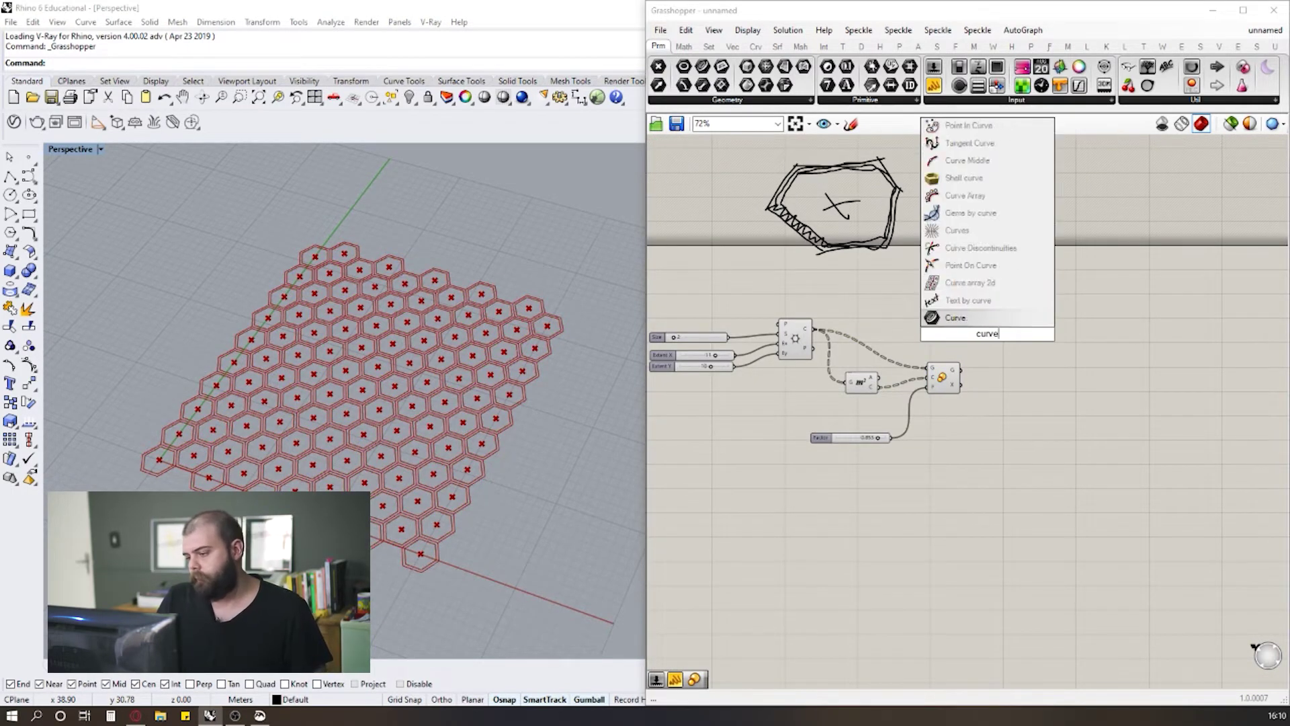
pyautogui.click(974, 318)
pyautogui.scroll(3, 907, 320)
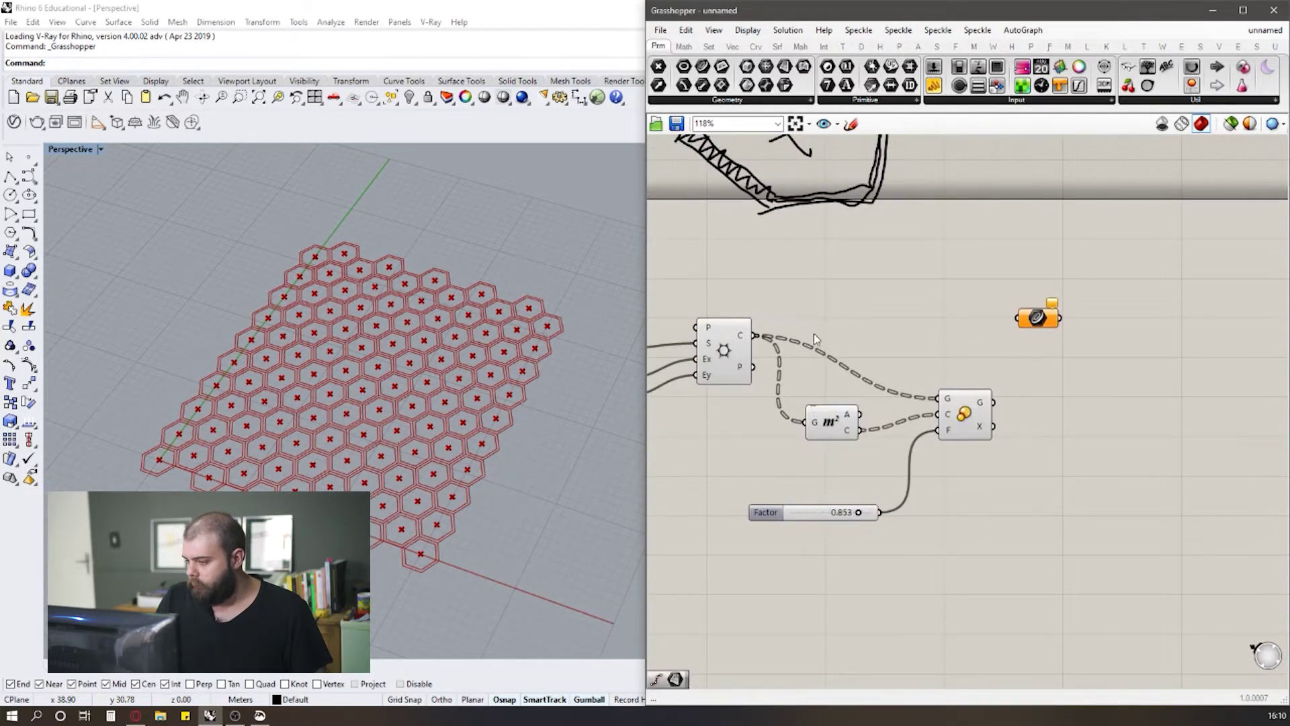
# Step: Connect both the hexagonal grid's Cells output and the Scale's Geometry output to the Curve parameter
pyautogui.scroll(-2, 813, 339)
pyautogui.scroll(2, 813, 339)
pyautogui.moveTo(751, 339); pyautogui.dragTo(1018, 320)
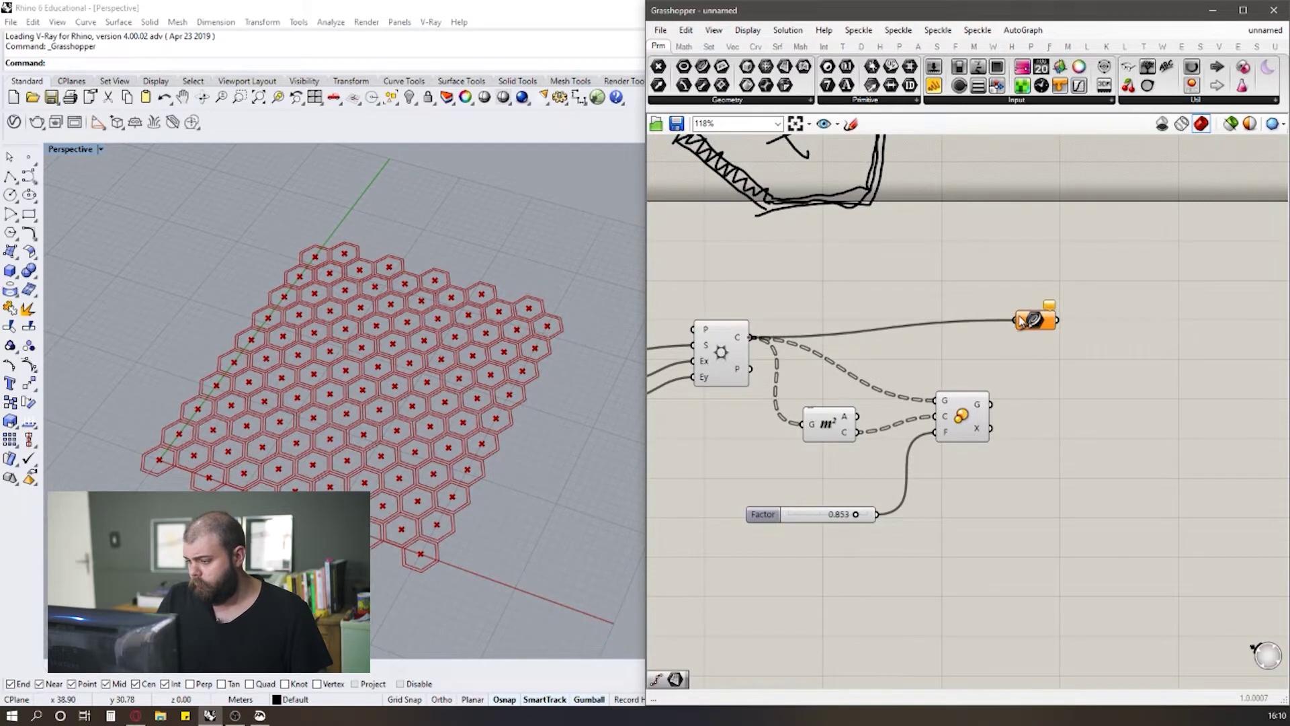
pyautogui.click(976, 415)
pyautogui.moveTo(992, 404); pyautogui.dragTo(1014, 321)
pyautogui.scroll(-2, 995, 299)
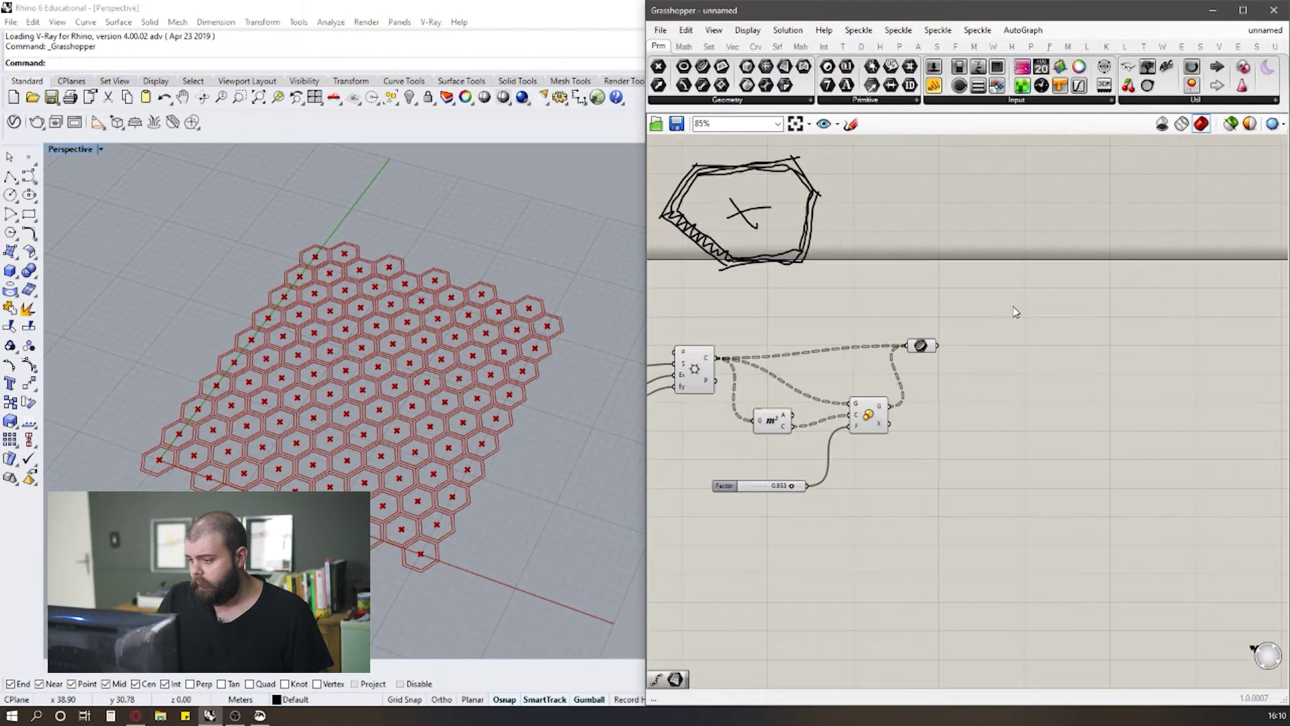
# Step: Examine the Curve parameter's data tree and its wires from the original cells and the scaled hexagons
pyautogui.scroll(4, 1011, 316)
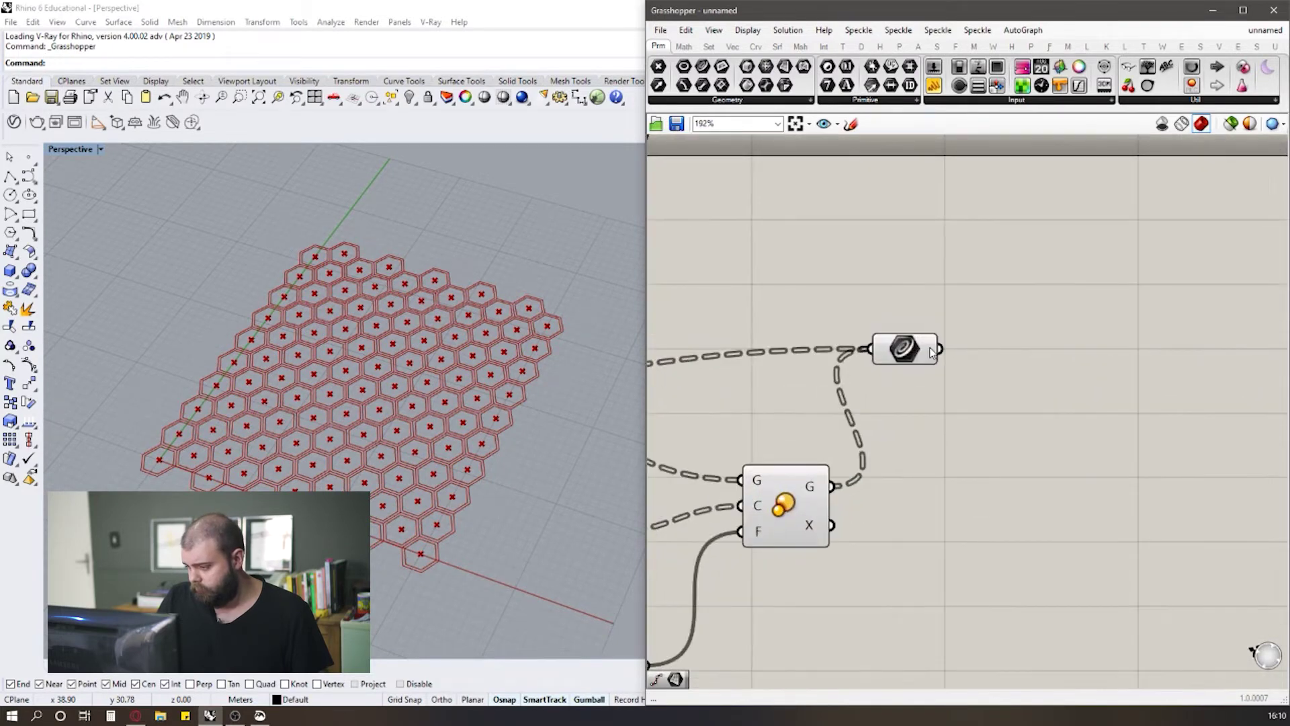
pyautogui.moveTo(931, 352)
pyautogui.scroll(-2, 1004, 352)
pyautogui.scroll(1, 916, 433)
pyautogui.moveTo(892, 418)
pyautogui.scroll(-2, 892, 418)
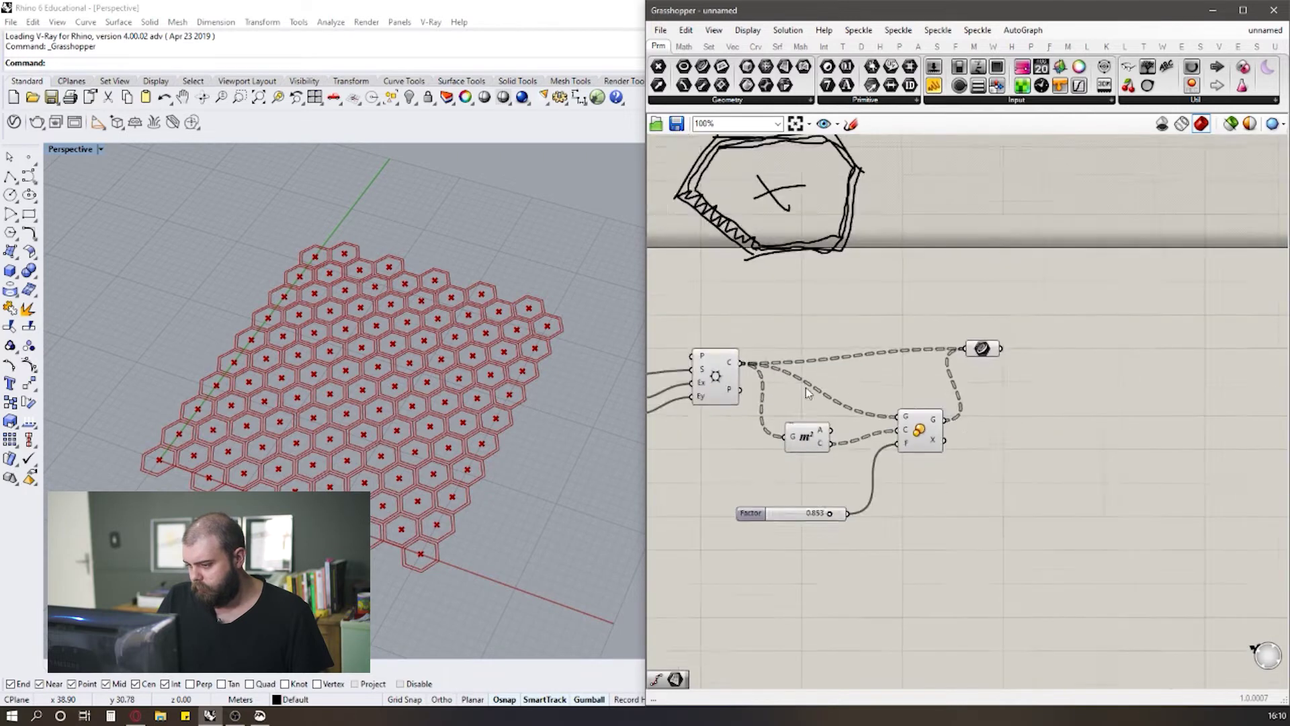
pyautogui.scroll(1, 781, 381)
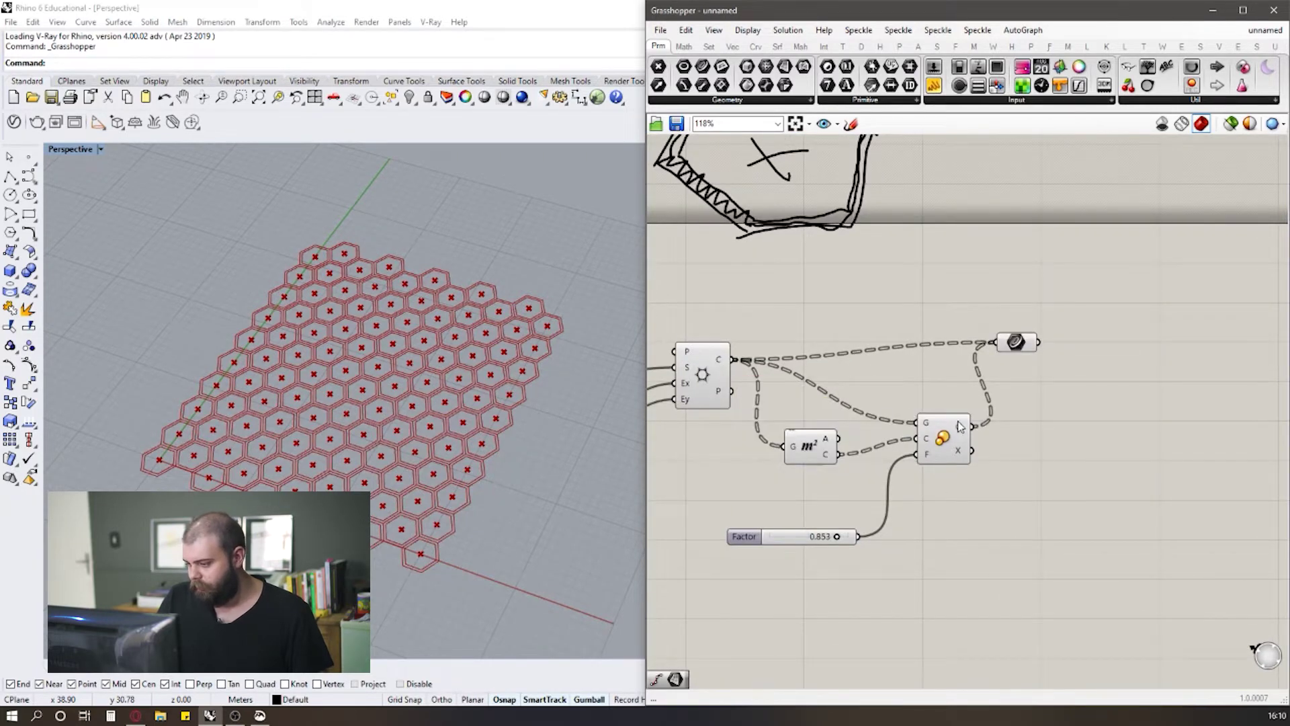
pyautogui.scroll(-3, 996, 382)
pyautogui.scroll(3, 998, 380)
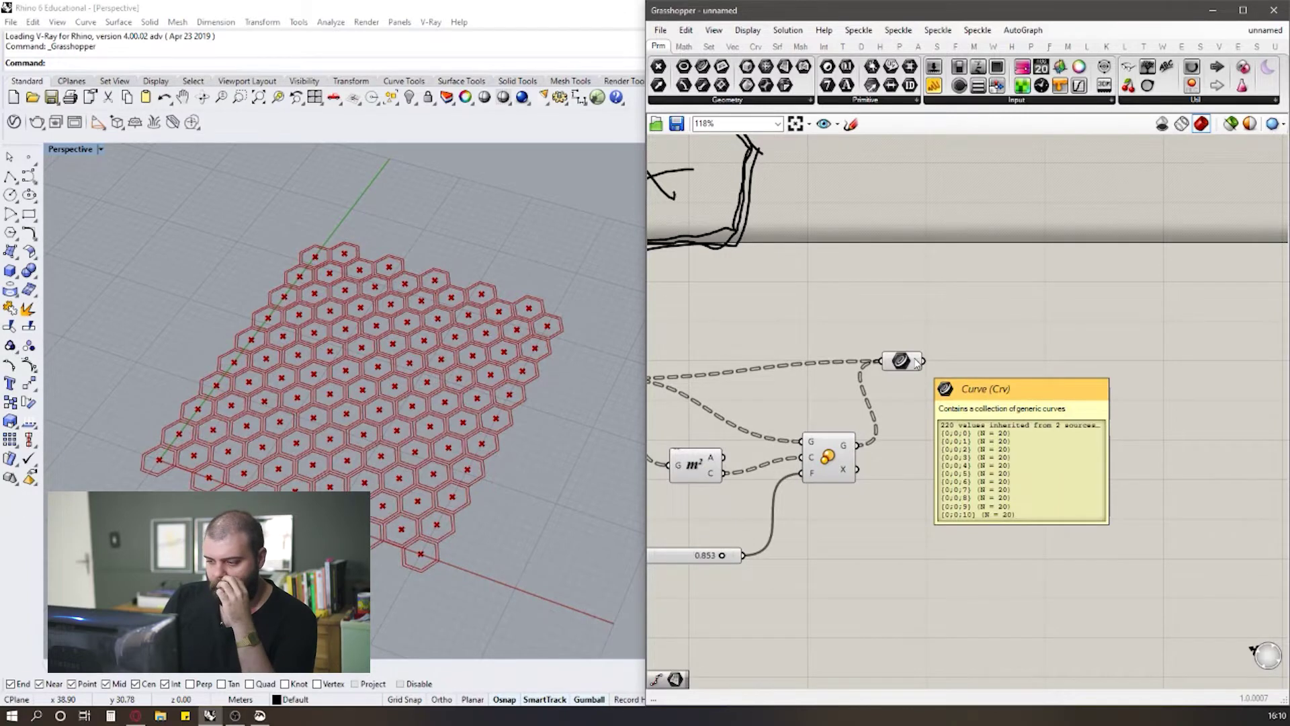
pyautogui.scroll(-2, 916, 363)
pyautogui.scroll(1, 773, 336)
pyautogui.moveTo(734, 313); pyautogui.dragTo(824, 426)
pyautogui.scroll(3, 1063, 461)
pyautogui.moveTo(845, 328); pyautogui.dragTo(910, 428)
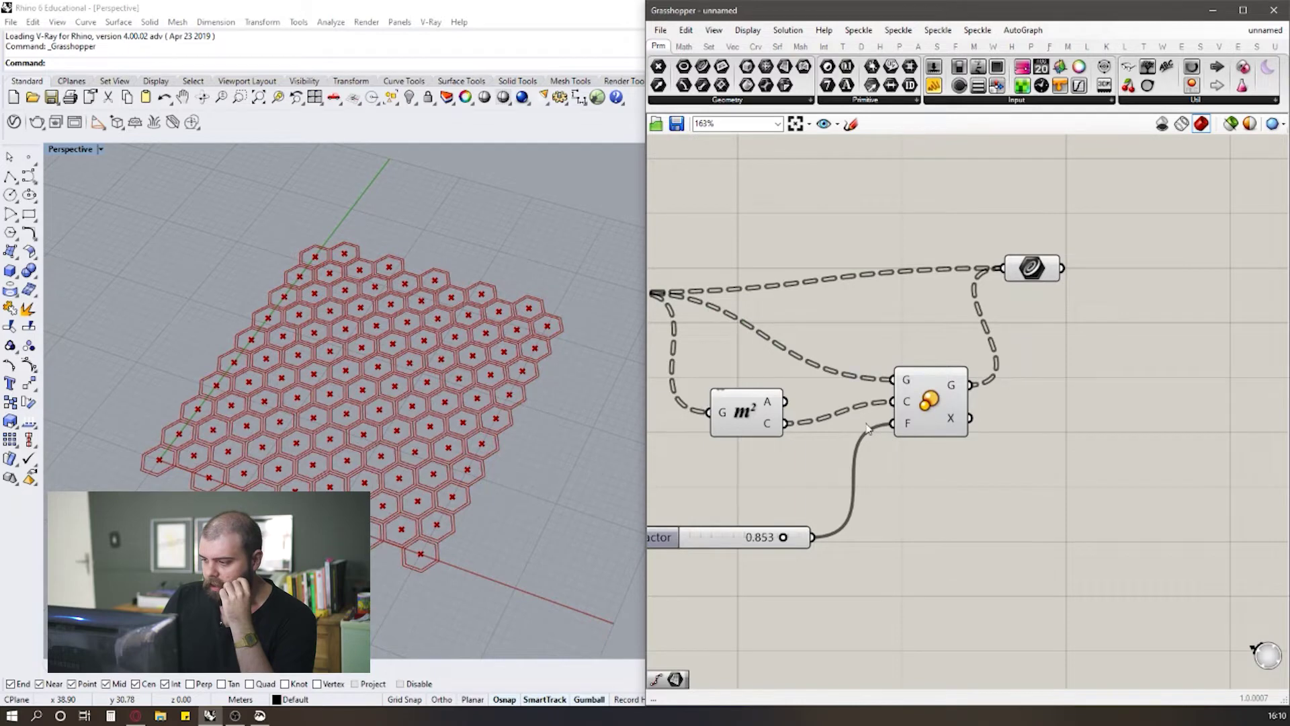
pyautogui.scroll(-1, 910, 429)
pyautogui.moveTo(955, 309)
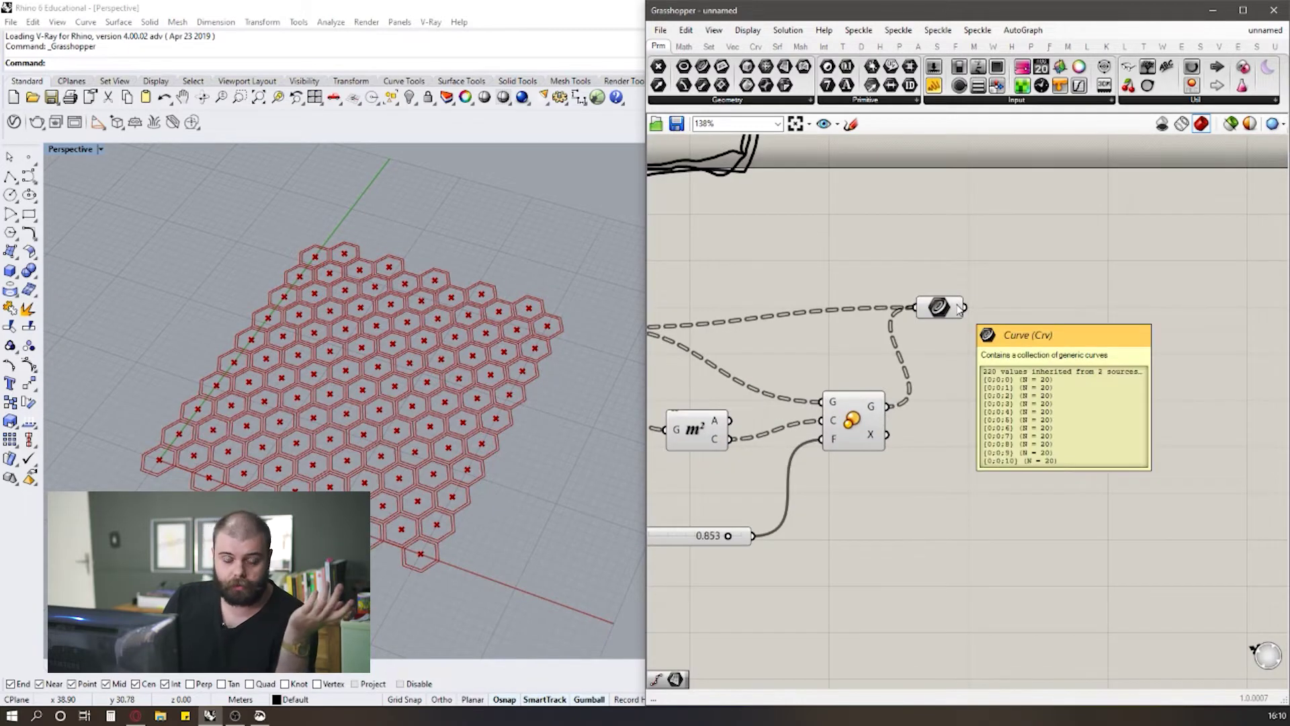
pyautogui.scroll(-3, 969, 374)
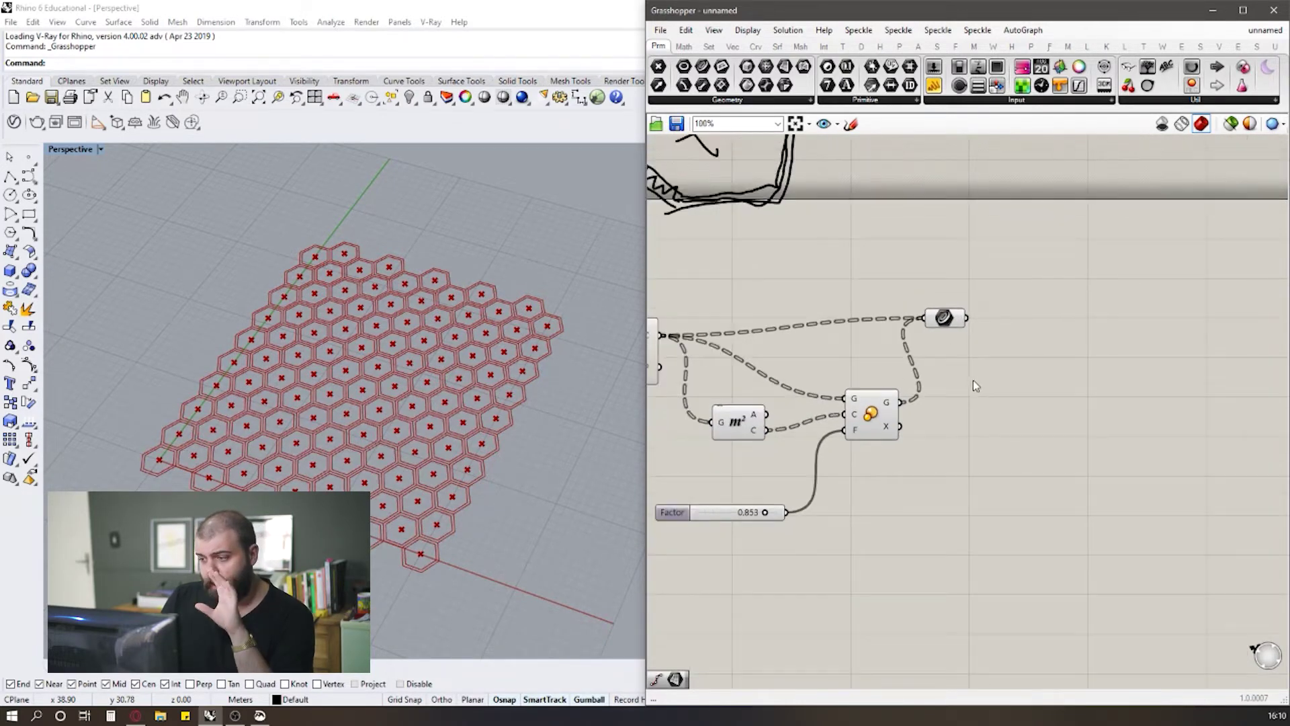
pyautogui.scroll(2, 873, 365)
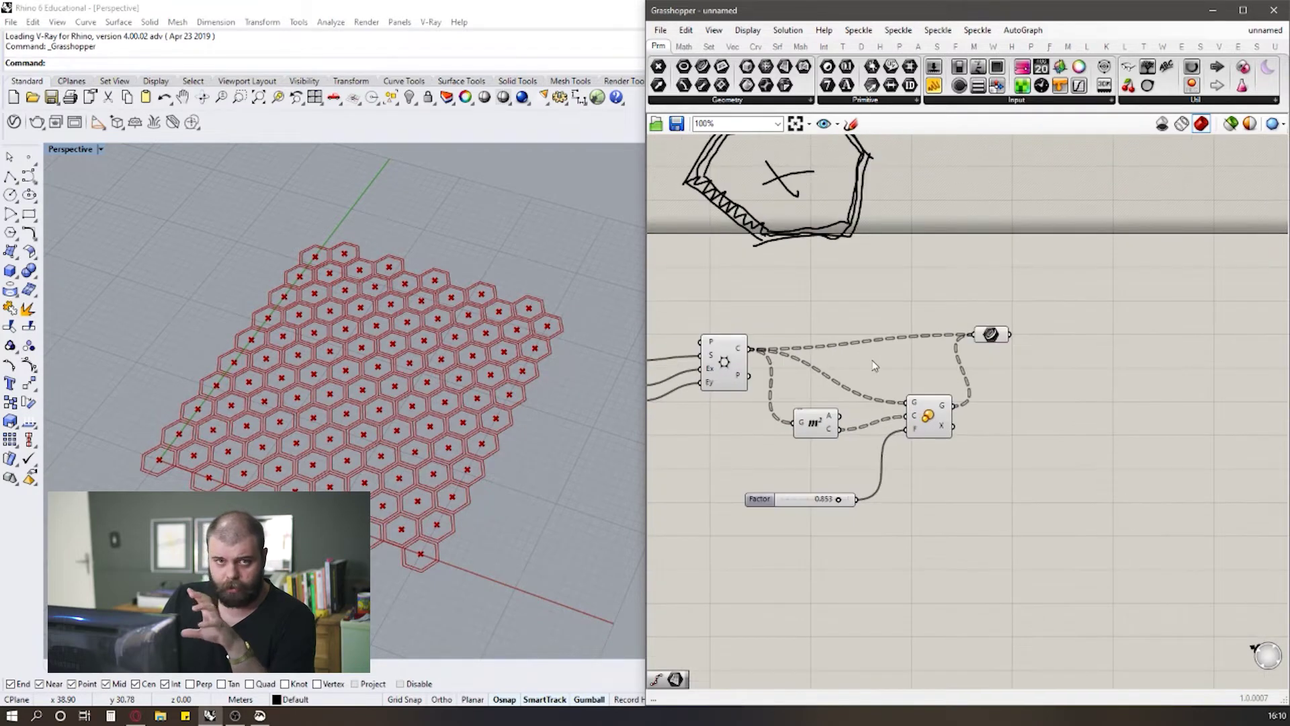
pyautogui.scroll(-2, 935, 375)
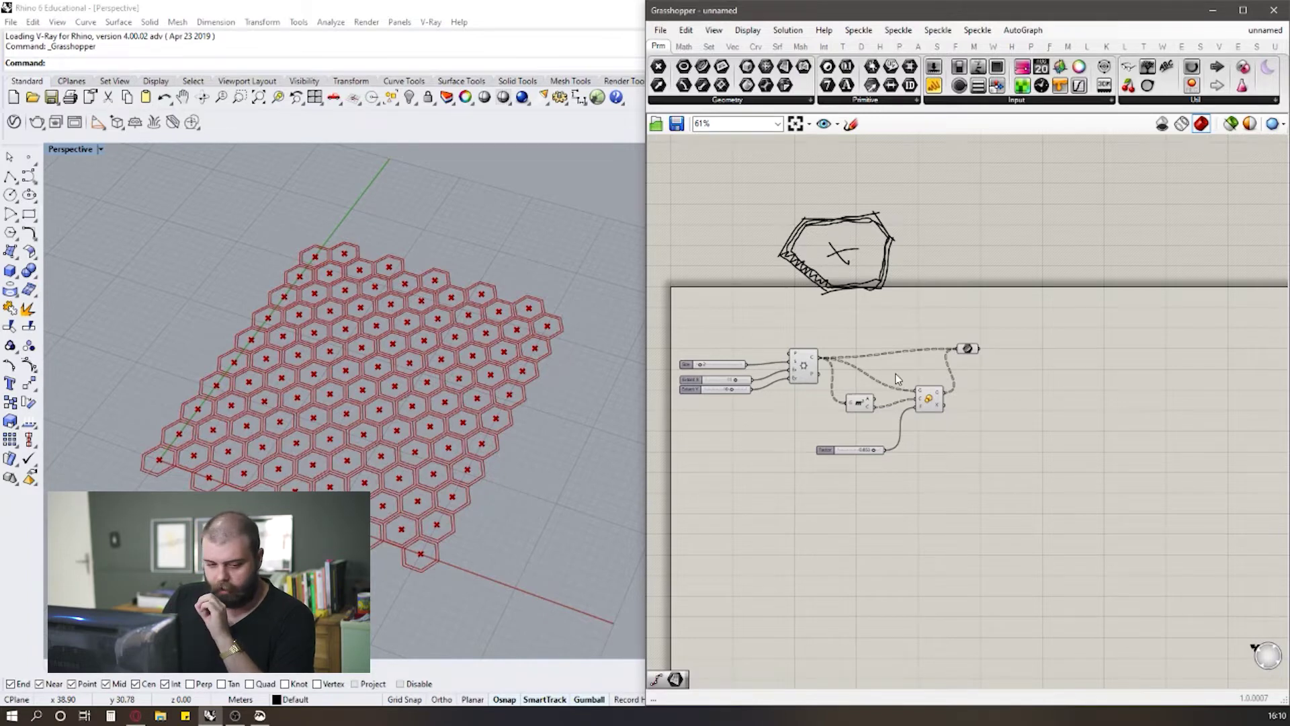
pyautogui.scroll(2, 897, 378)
pyautogui.scroll(-1, 894, 377)
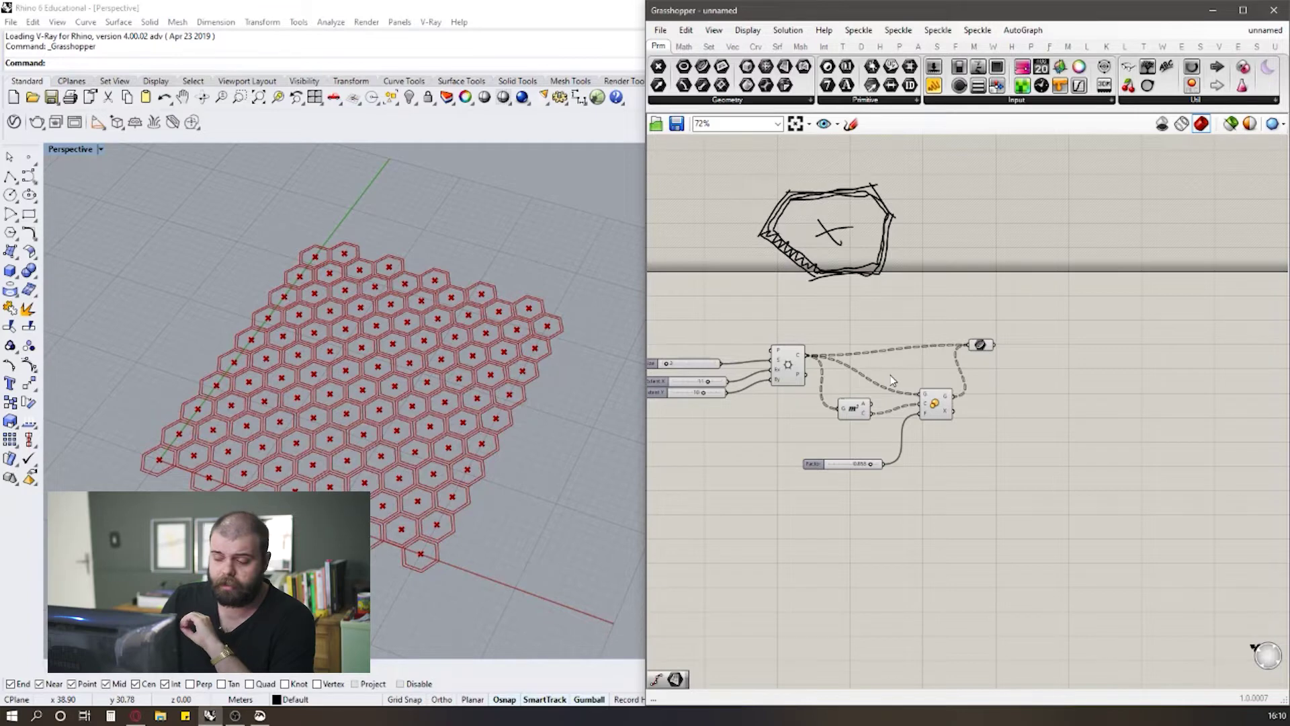
# Step: Graft and simplify the Cells output of the hexagonal grid component, and check its data tree
pyautogui.scroll(3, 857, 386)
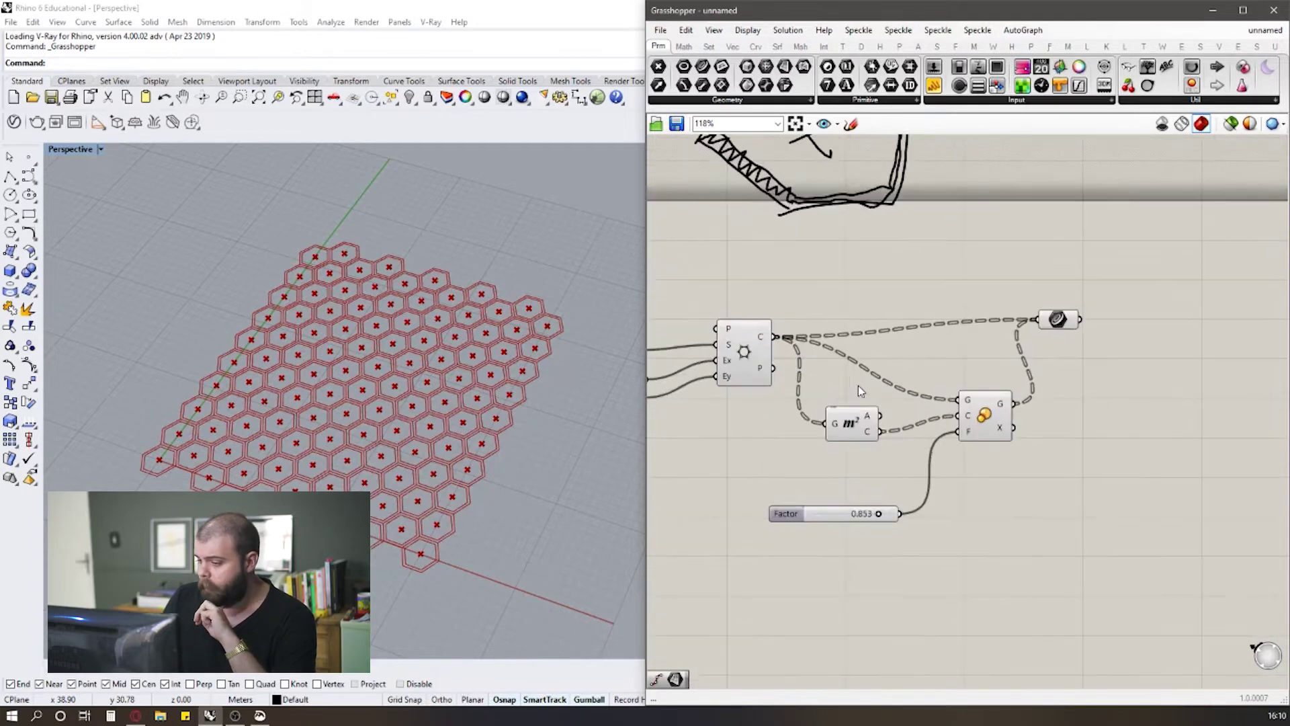
pyautogui.scroll(-4, 857, 386)
pyautogui.scroll(4, 739, 322)
pyautogui.moveTo(672, 248); pyautogui.dragTo(801, 388)
pyautogui.scroll(1, 776, 313)
pyautogui.scroll(2, 771, 329)
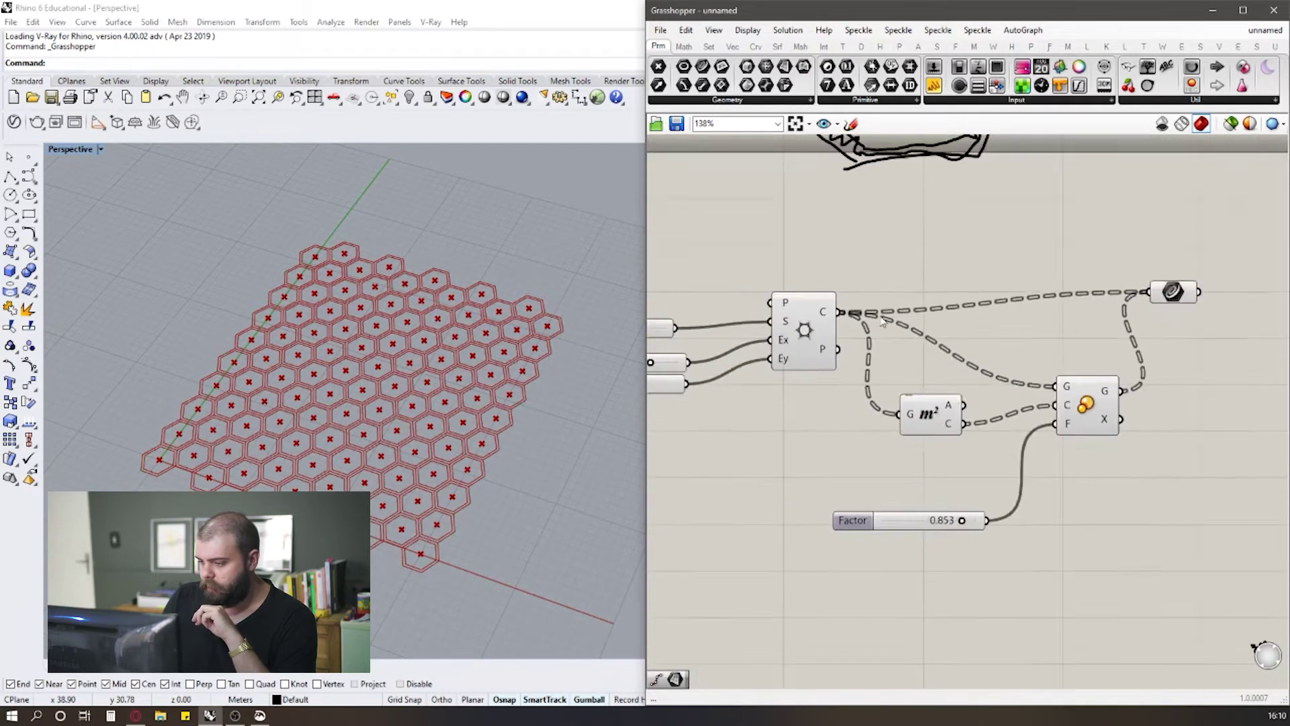
pyautogui.rightClick(817, 313)
pyautogui.click(857, 396)
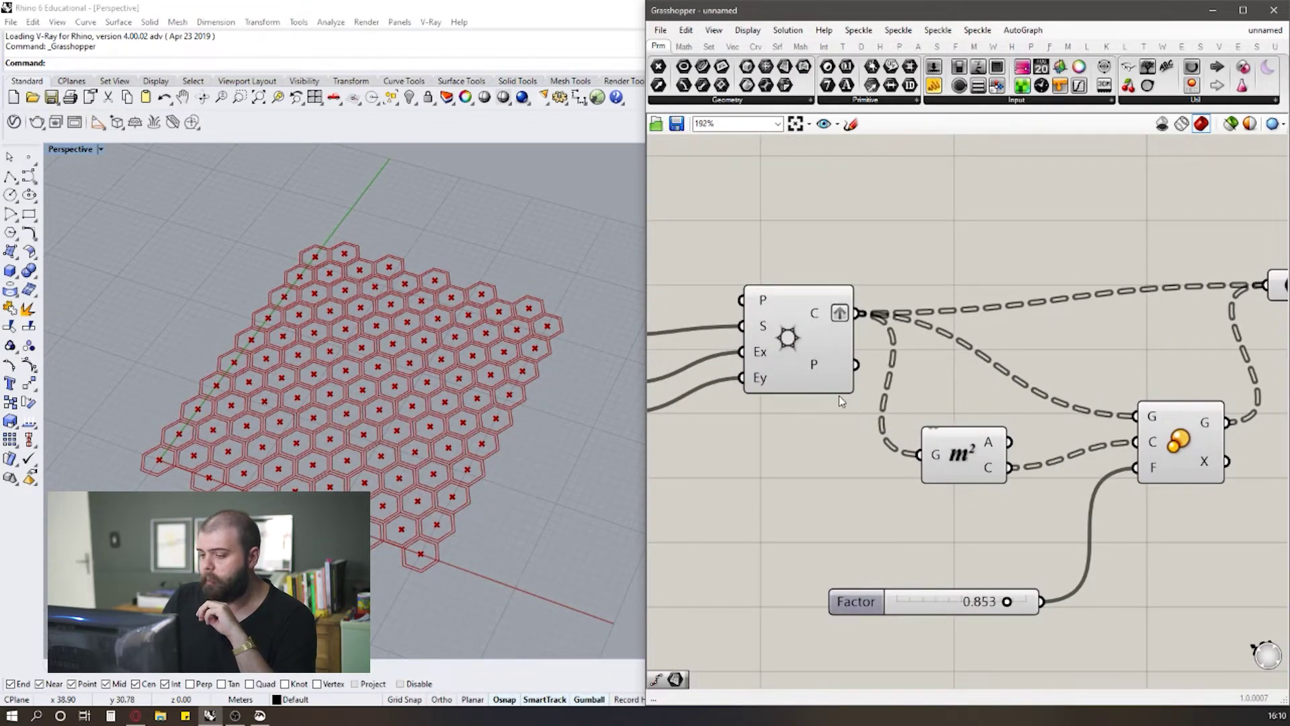
pyautogui.rightClick(817, 317)
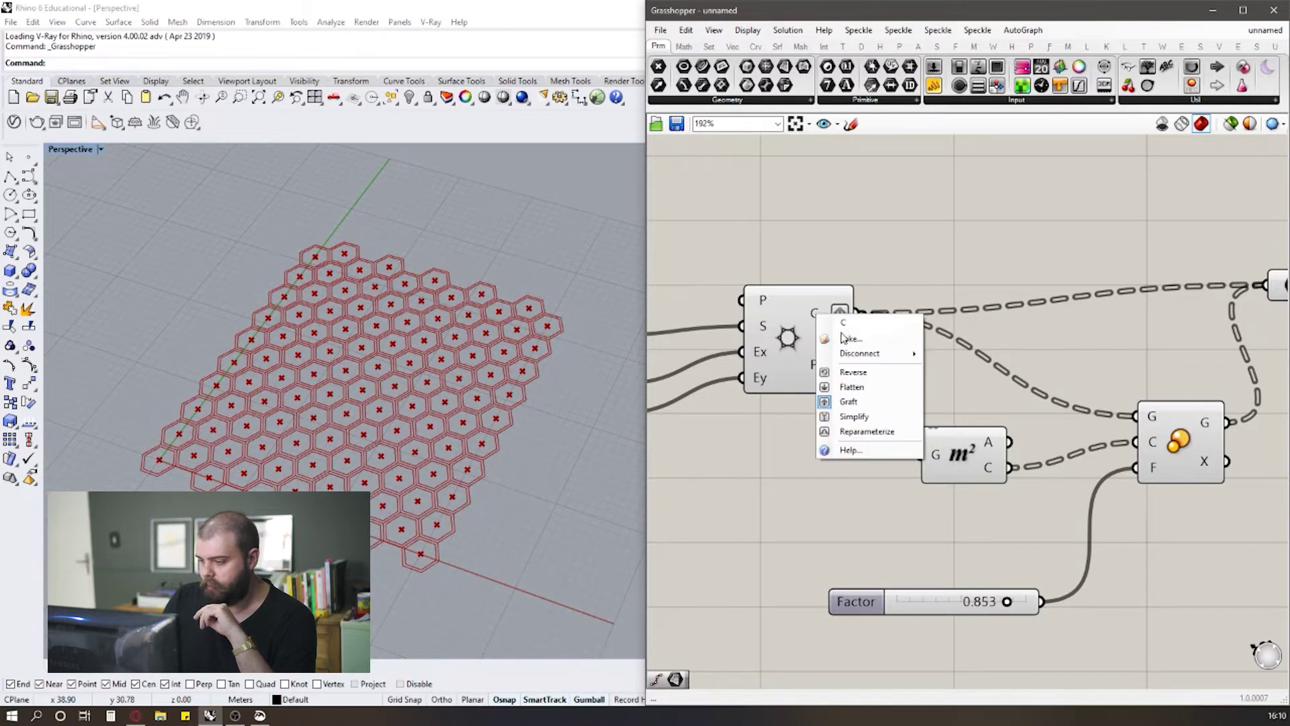
pyautogui.click(862, 415)
pyautogui.scroll(-4, 833, 342)
pyautogui.scroll(1, 792, 365)
pyautogui.moveTo(792, 365)
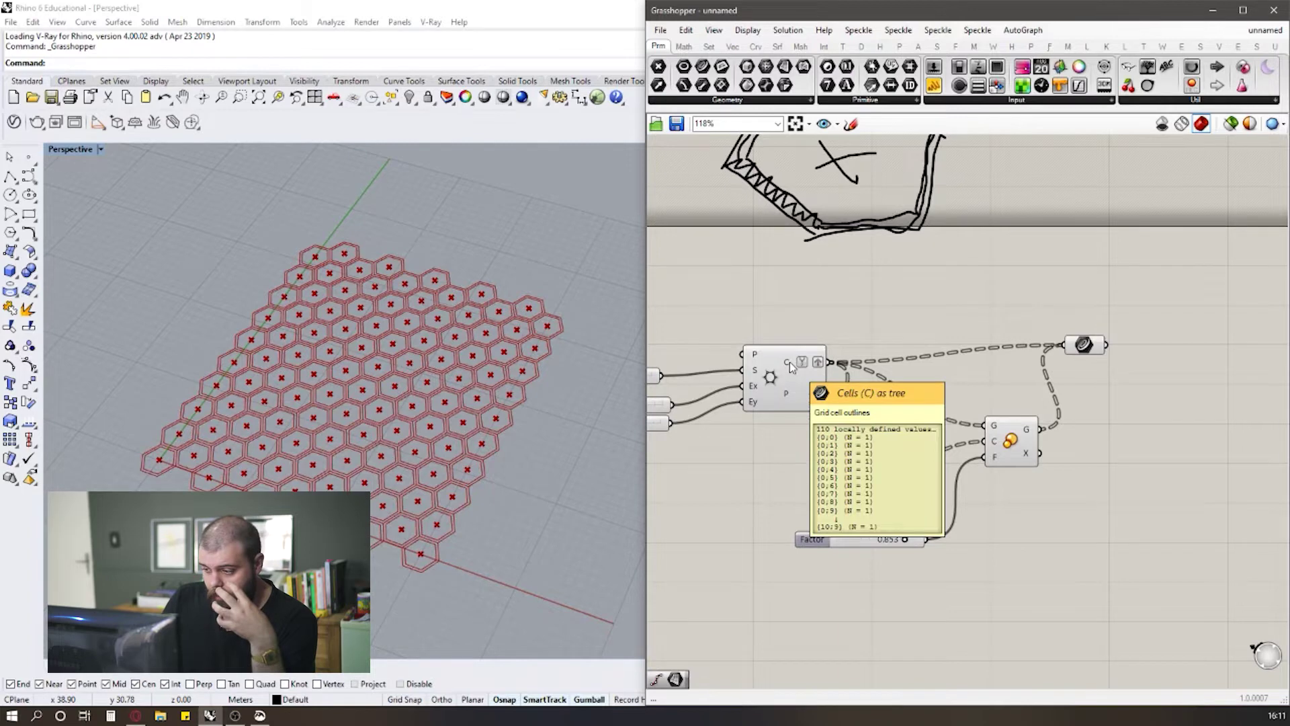
pyautogui.scroll(3, 789, 362)
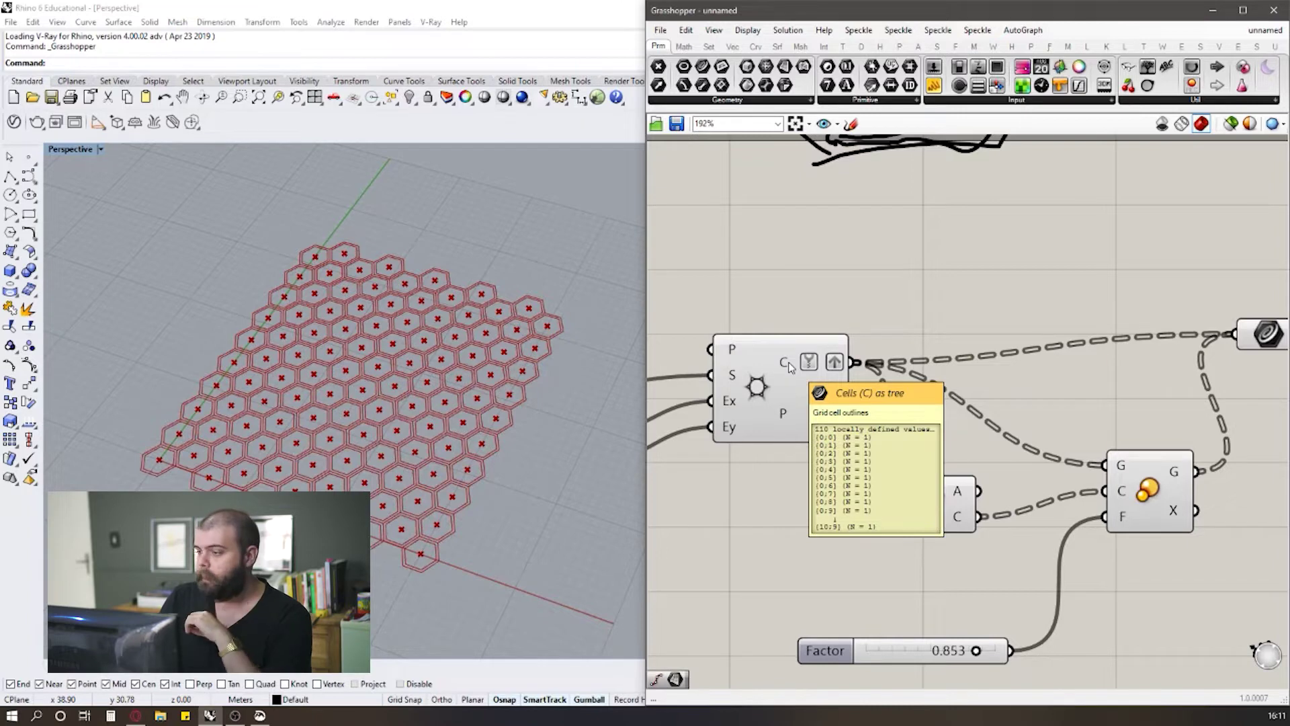
pyautogui.scroll(-3, 789, 365)
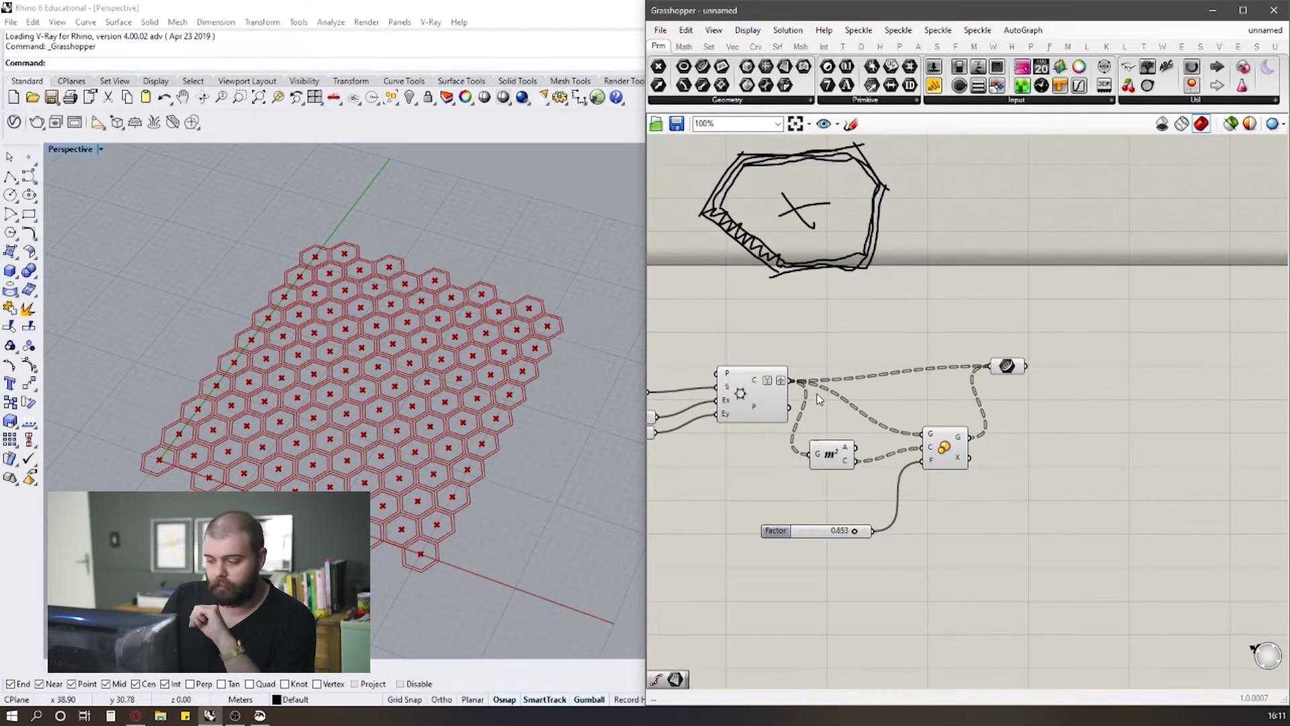
# Step: Graft and simplify the Geometry output of the Scale component
pyautogui.scroll(1, 988, 491)
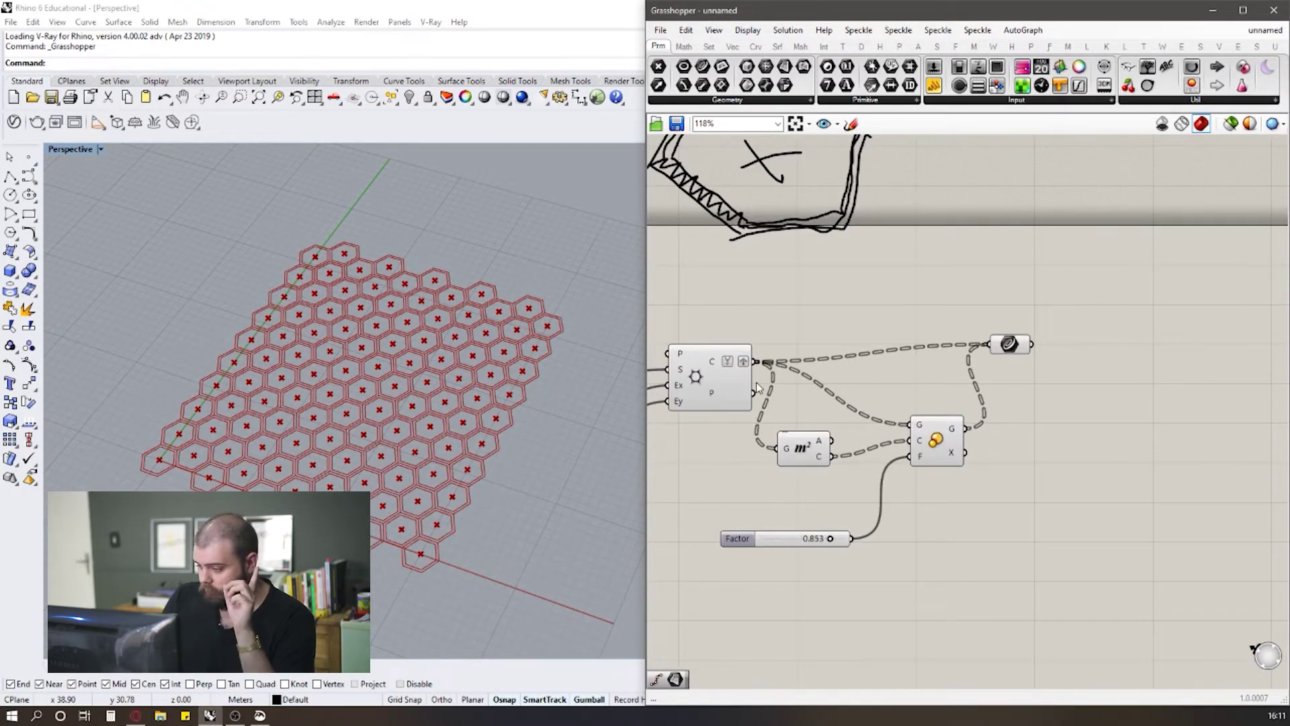
pyautogui.moveTo(952, 430)
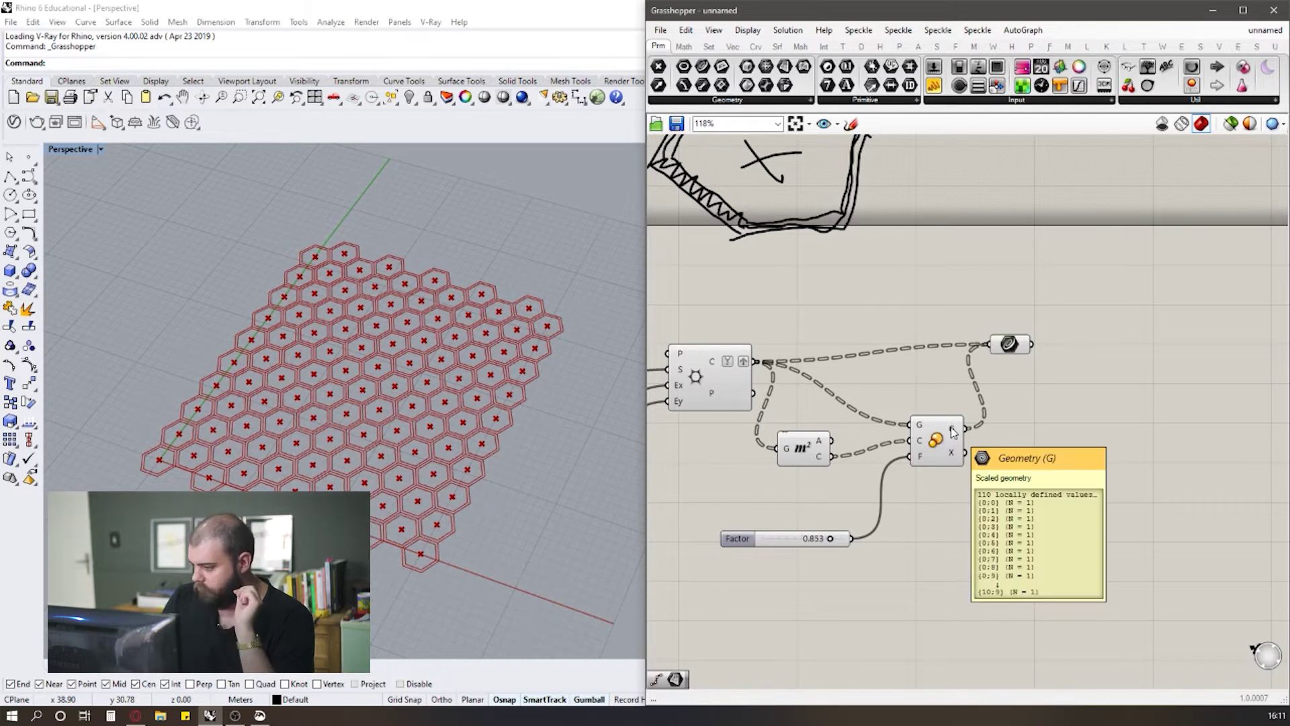
pyautogui.scroll(3, 953, 430)
pyautogui.rightClick(952, 430)
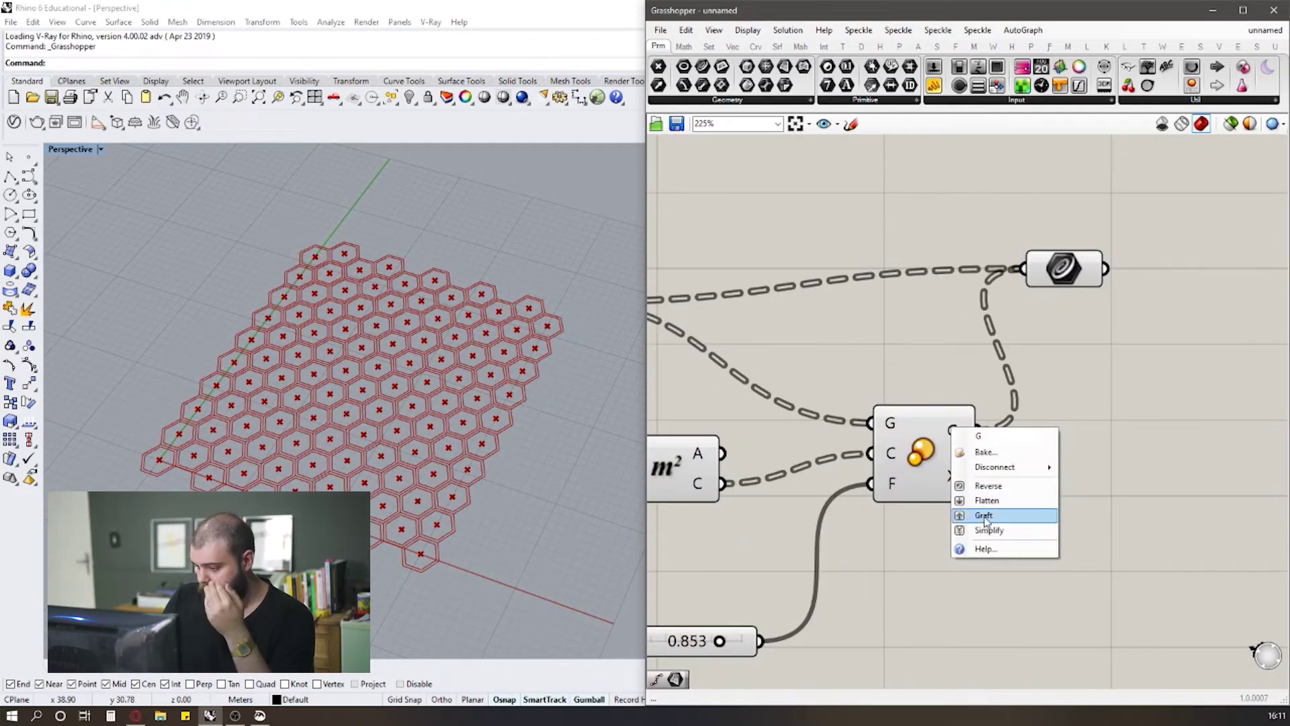
pyautogui.click(984, 516)
pyautogui.rightClick(954, 434)
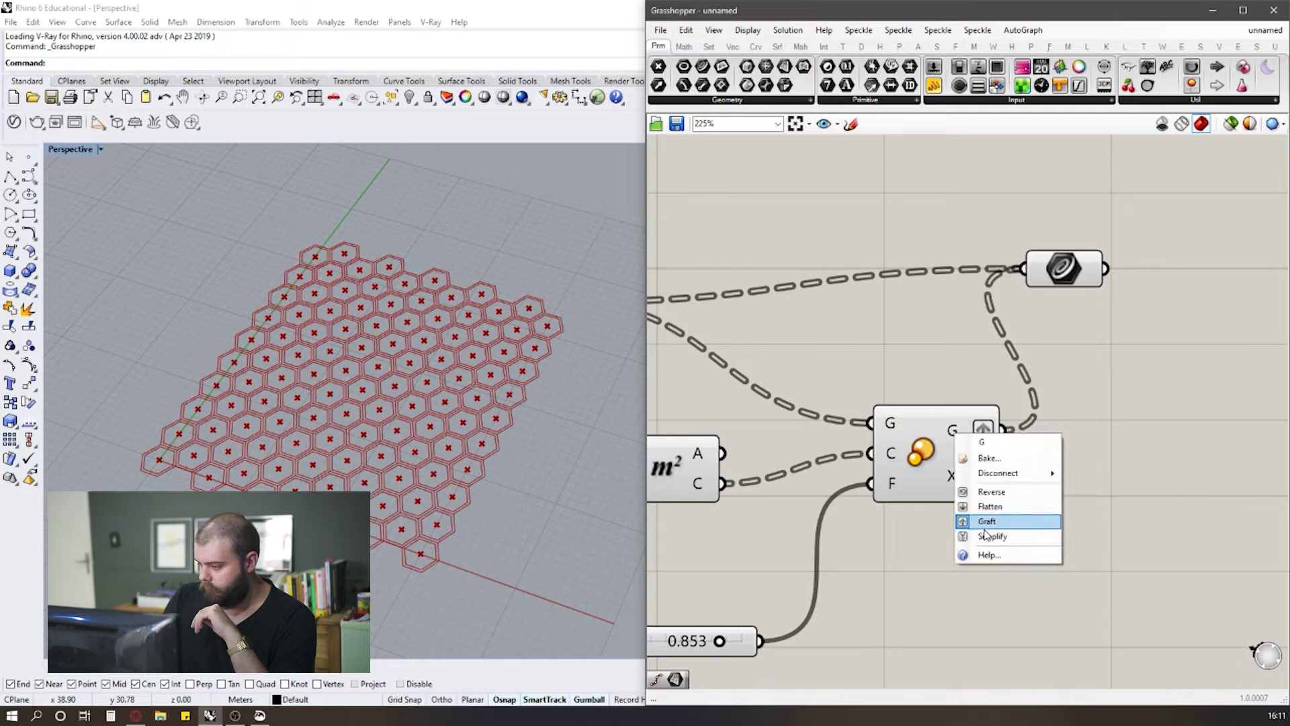
pyautogui.click(991, 535)
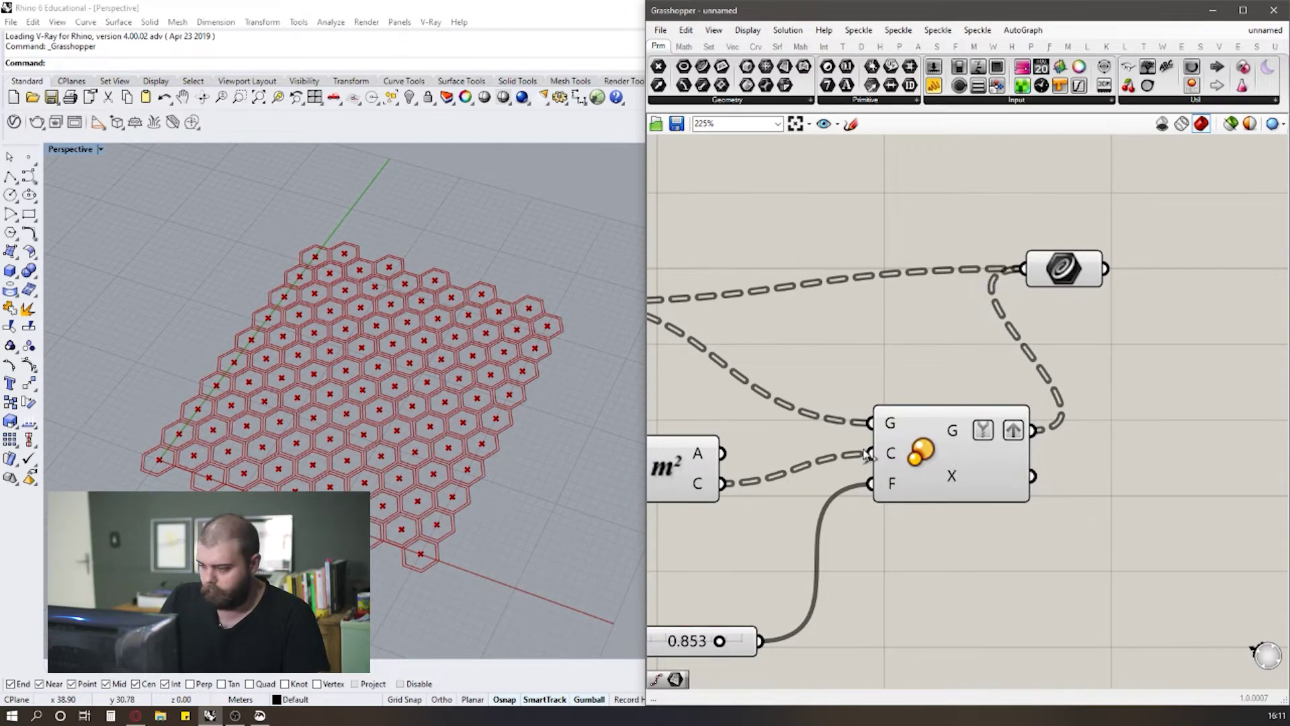
# Step: Examine the branch structure of the Curve parameter that combines the original and scaled hexagons, together with its sources
pyautogui.scroll(-7, 796, 438)
pyautogui.scroll(4, 956, 430)
pyautogui.moveTo(822, 361); pyautogui.dragTo(843, 365)
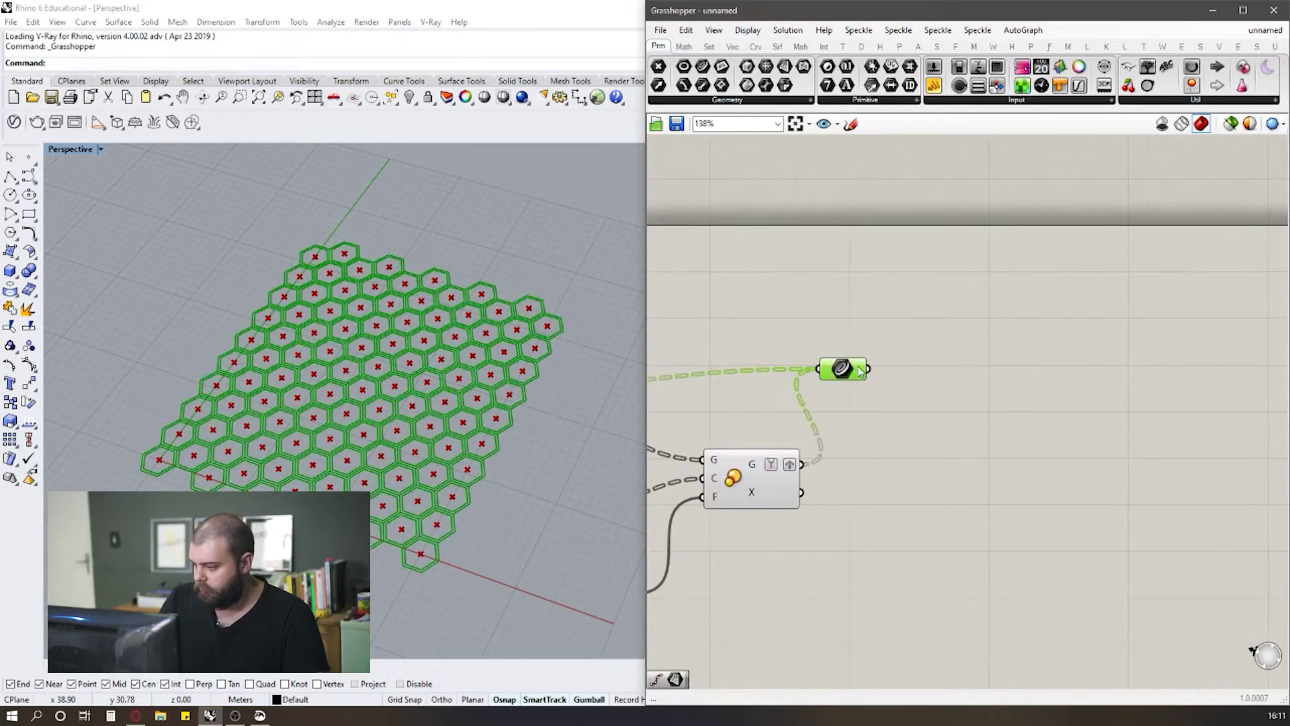
pyautogui.moveTo(859, 371)
pyautogui.moveTo(773, 403); pyautogui.dragTo(1088, 443, button='right')
pyautogui.moveTo(693, 370)
pyautogui.mouseDown()
pyautogui.moveTo(855, 526)
pyautogui.moveTo(739, 369)
pyautogui.moveTo(848, 521)
pyautogui.mouseUp()
pyautogui.scroll(-3, 932, 518)
pyautogui.scroll(4, 933, 518)
pyautogui.moveTo(792, 319); pyautogui.dragTo(1009, 486)
pyautogui.scroll(-2, 863, 472)
pyautogui.scroll(2, 982, 403)
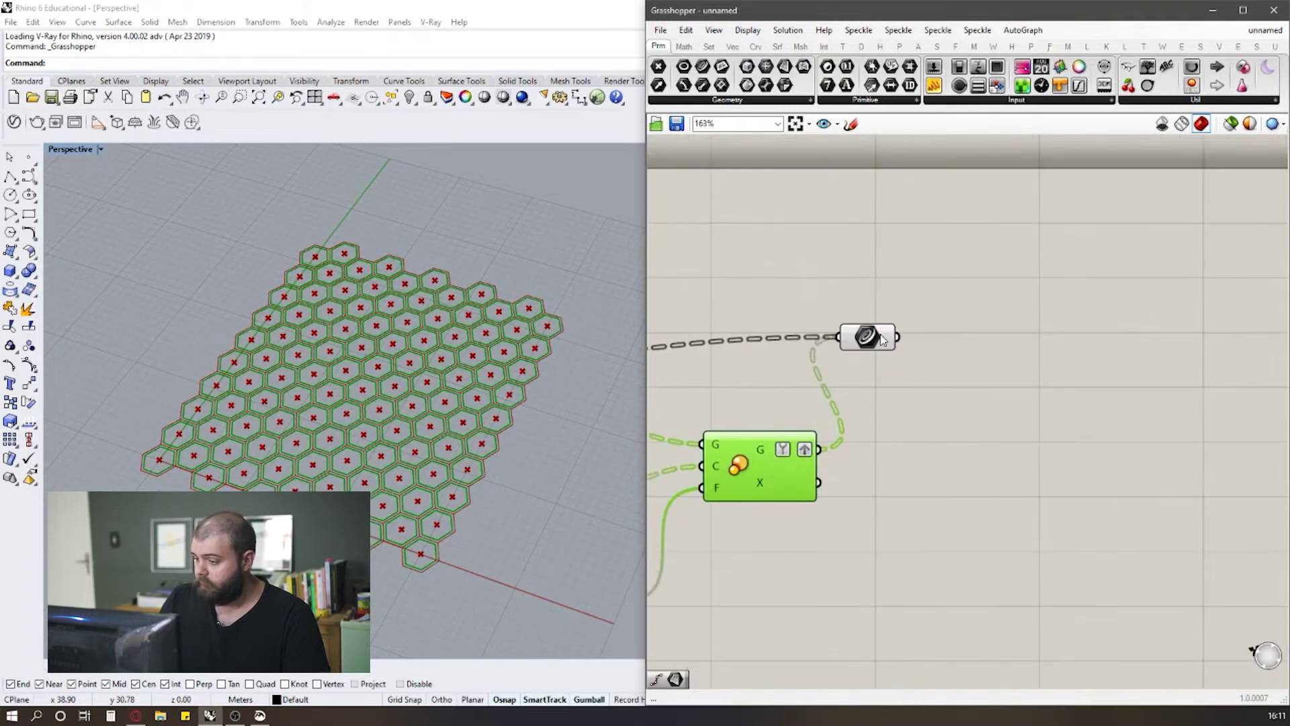
pyautogui.moveTo(882, 340)
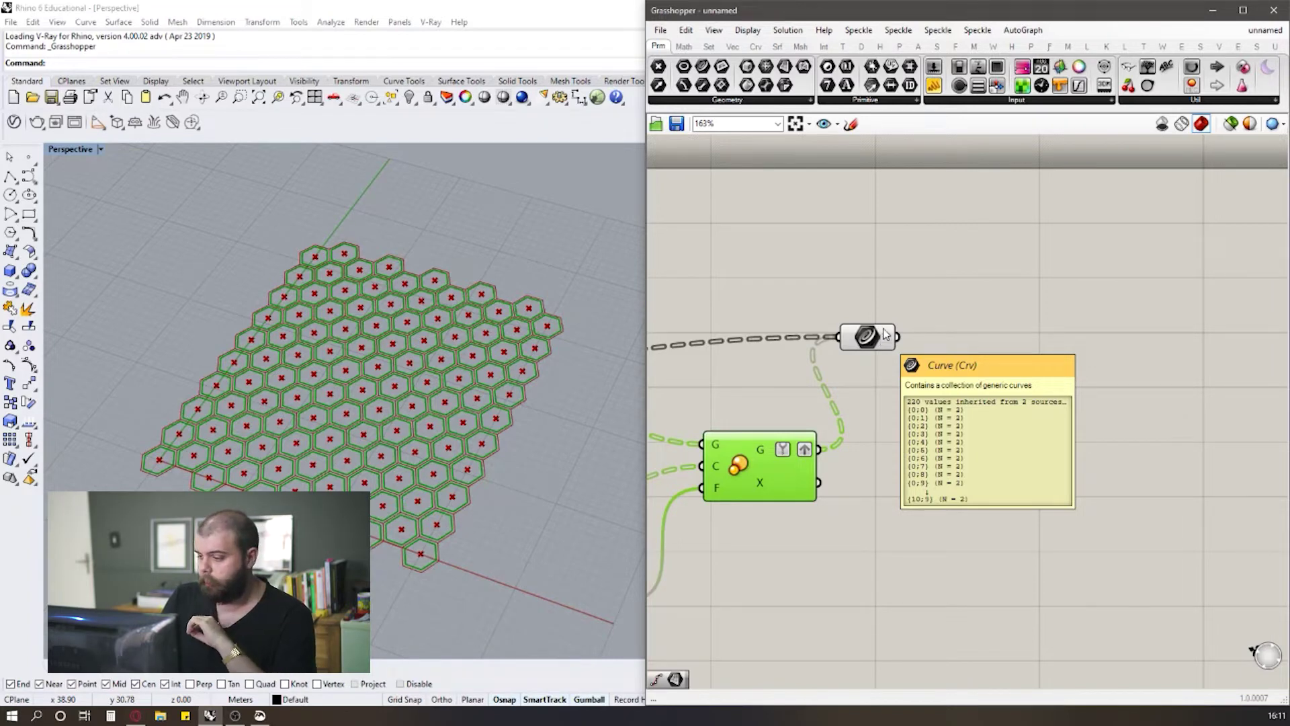
pyautogui.click(887, 351)
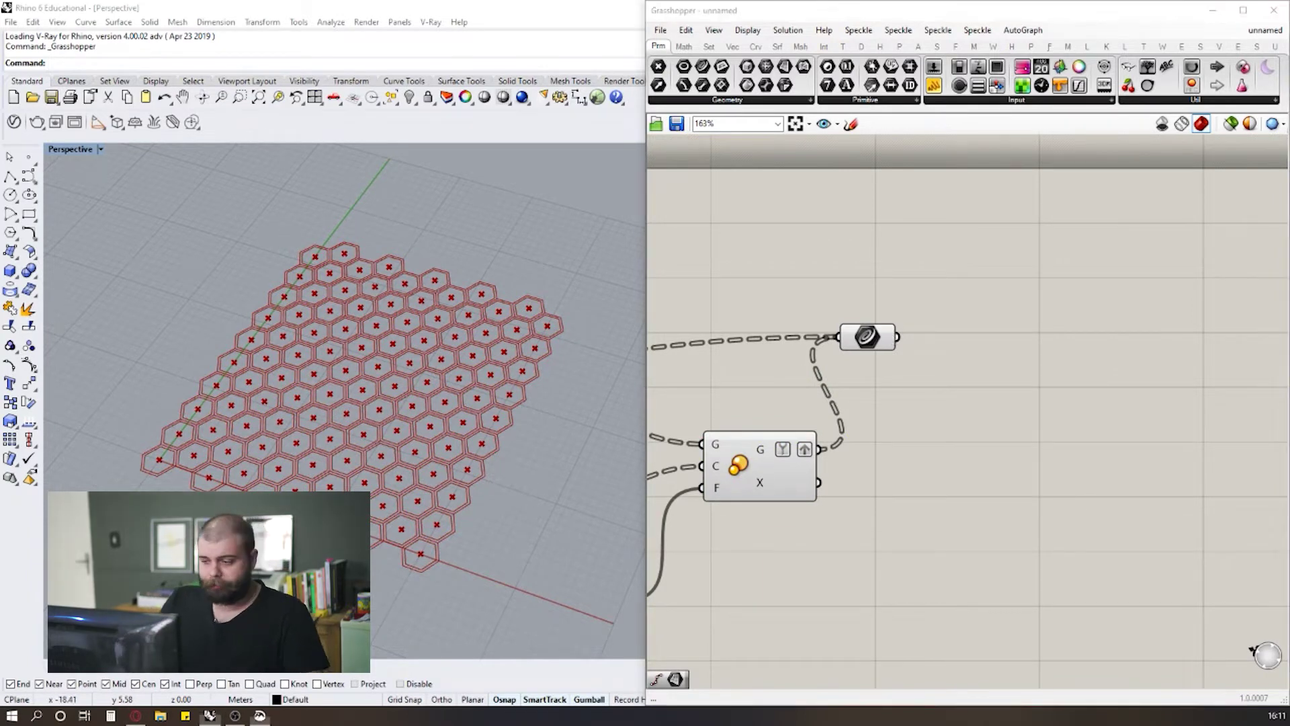
# Step: Move the Curve parameter slightly down so that its wire from the hexagonal grid's Cells output runs nearly straight
pyautogui.scroll(-5, 840, 340)
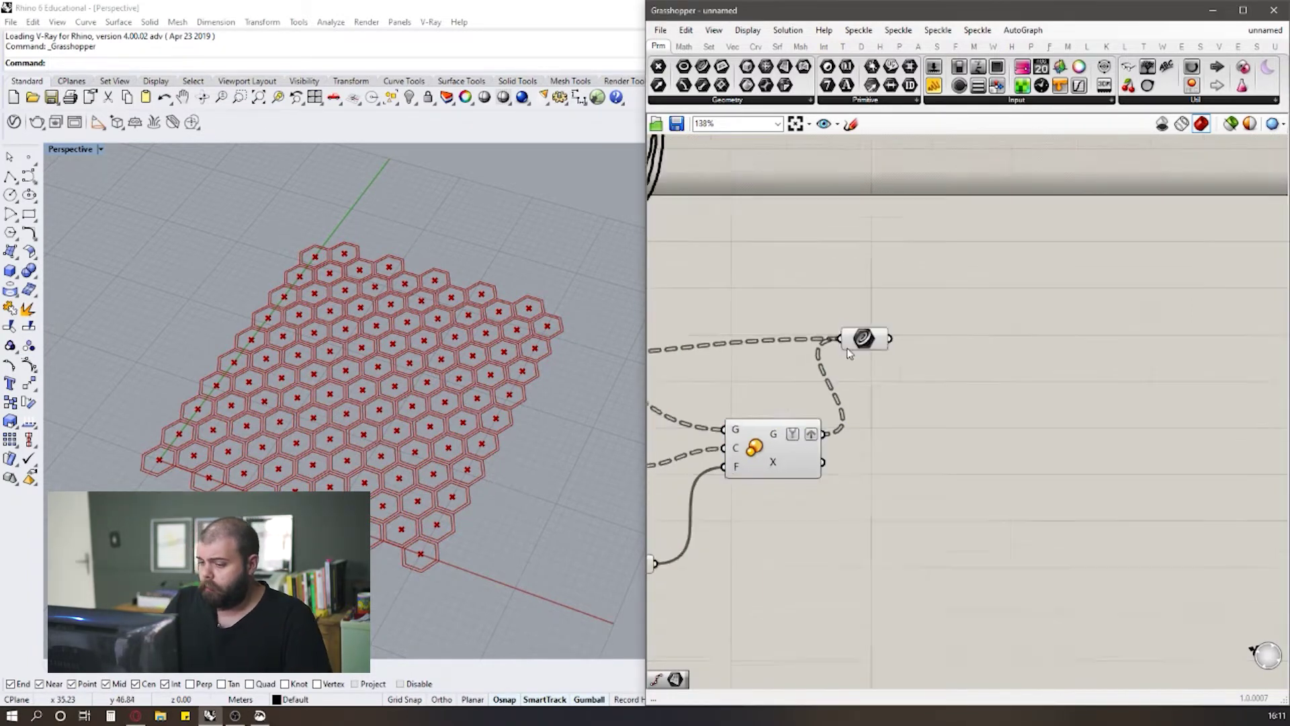
pyautogui.scroll(4, 840, 353)
pyautogui.scroll(2, 907, 352)
pyautogui.moveTo(864, 344); pyautogui.dragTo(883, 374)
pyautogui.click(938, 399)
pyautogui.scroll(-6, 933, 393)
pyautogui.scroll(4, 905, 390)
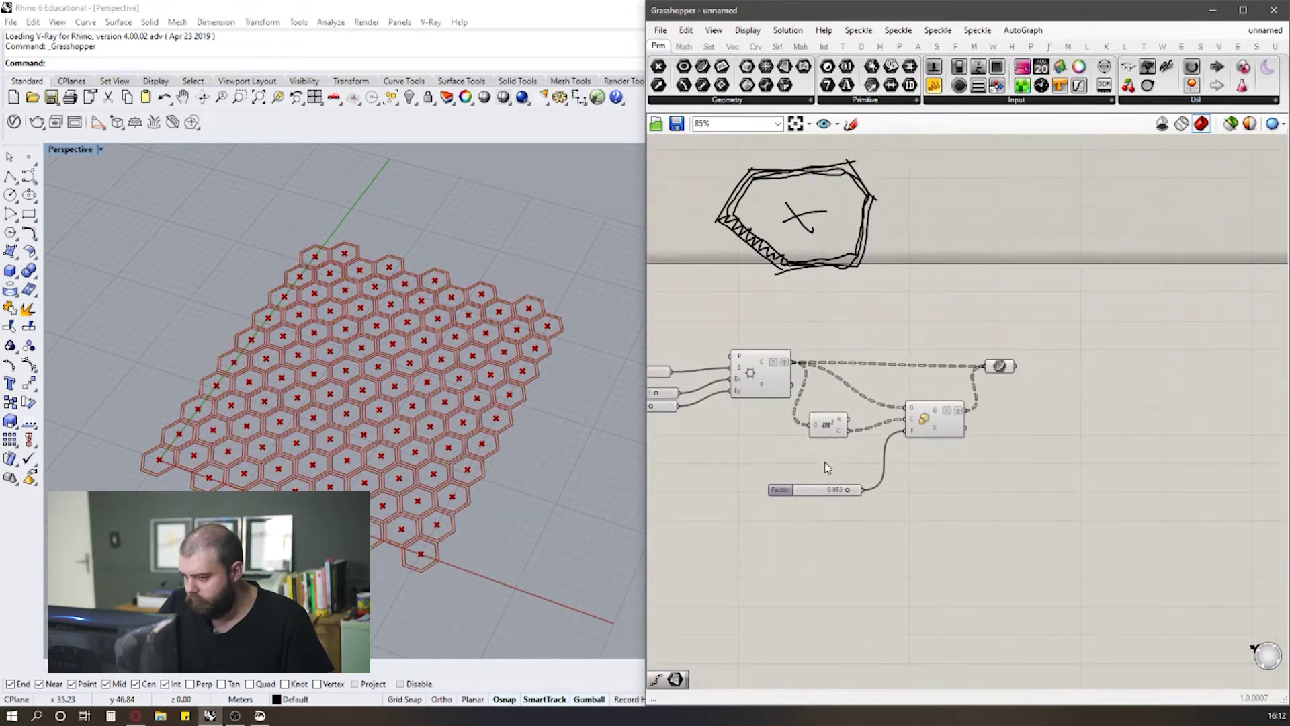
# Step: Turn off the preview of the Area component to hide the centroid points in the viewport
pyautogui.moveTo(840, 471); pyautogui.dragTo(796, 393)
pyautogui.middleClick(833, 403)
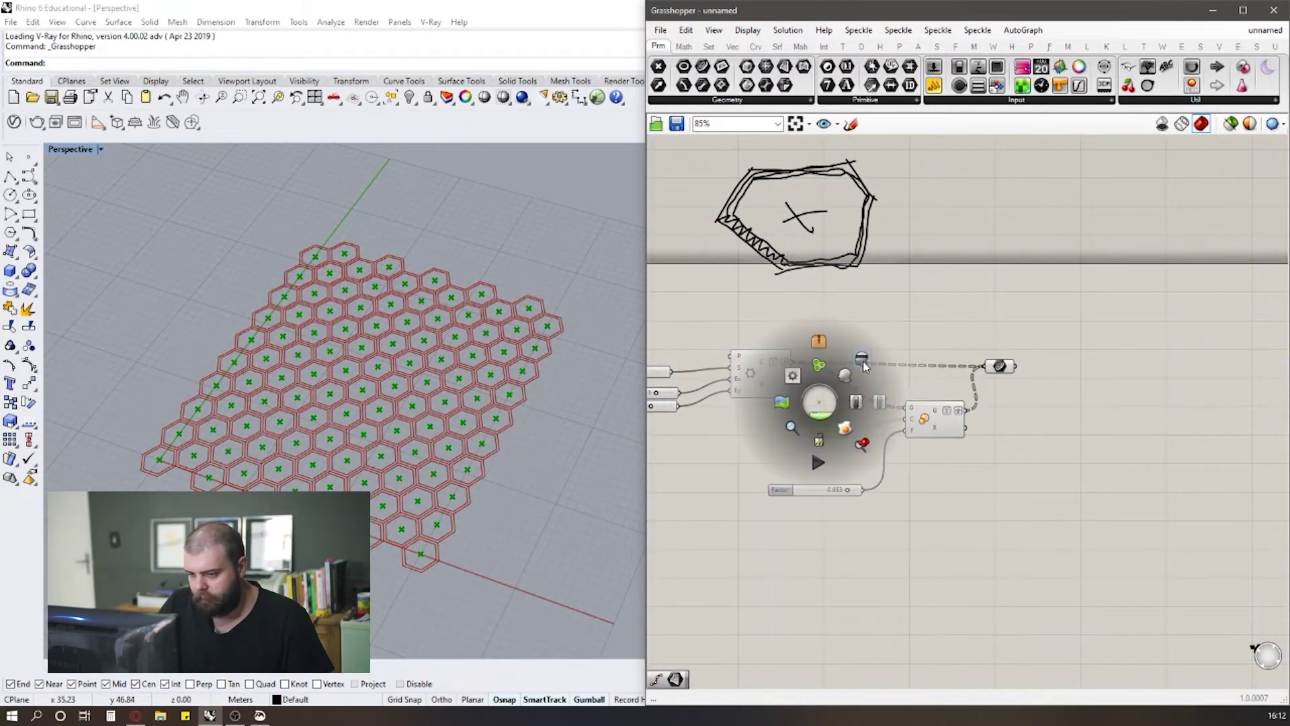
pyautogui.click(862, 364)
pyautogui.scroll(-3, 570, 340)
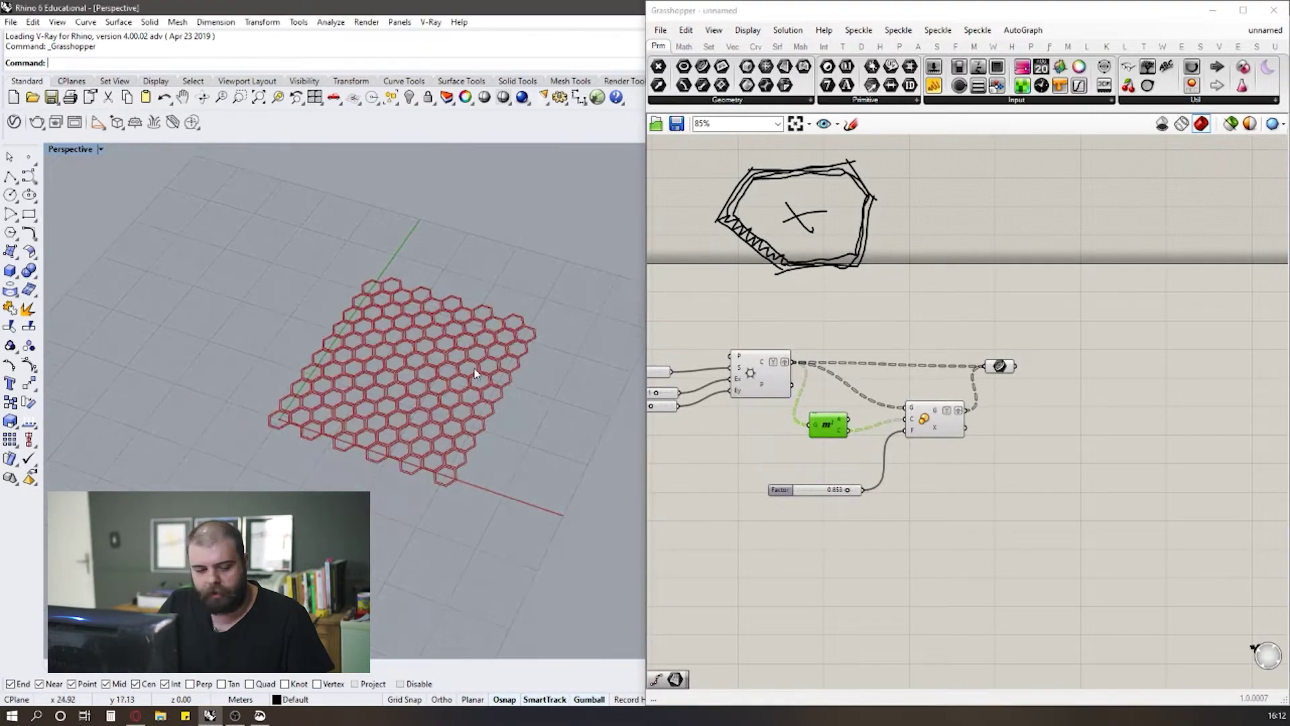
pyautogui.moveTo(476, 369); pyautogui.dragTo(479, 356, button='right')
pyautogui.scroll(5, 479, 362)
pyautogui.scroll(-2, 725, 371)
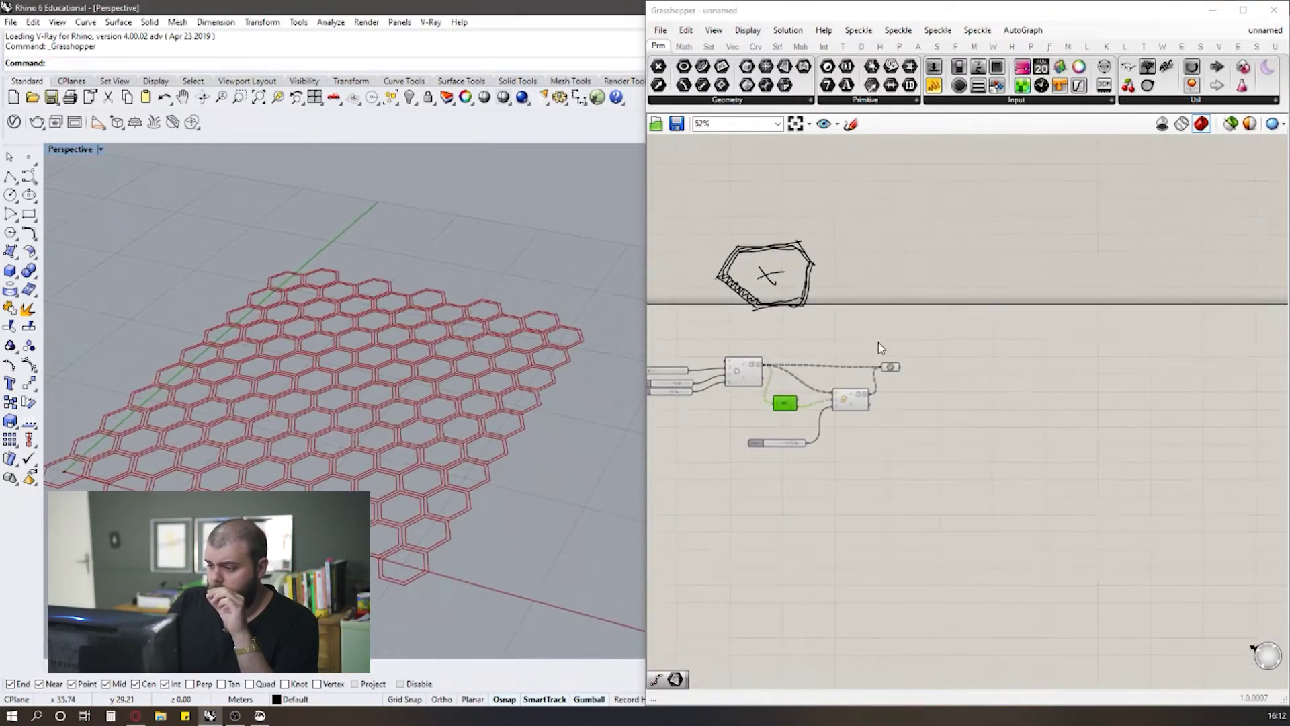
pyautogui.scroll(2, 878, 341)
pyautogui.click(877, 345)
pyautogui.scroll(-2, 767, 342)
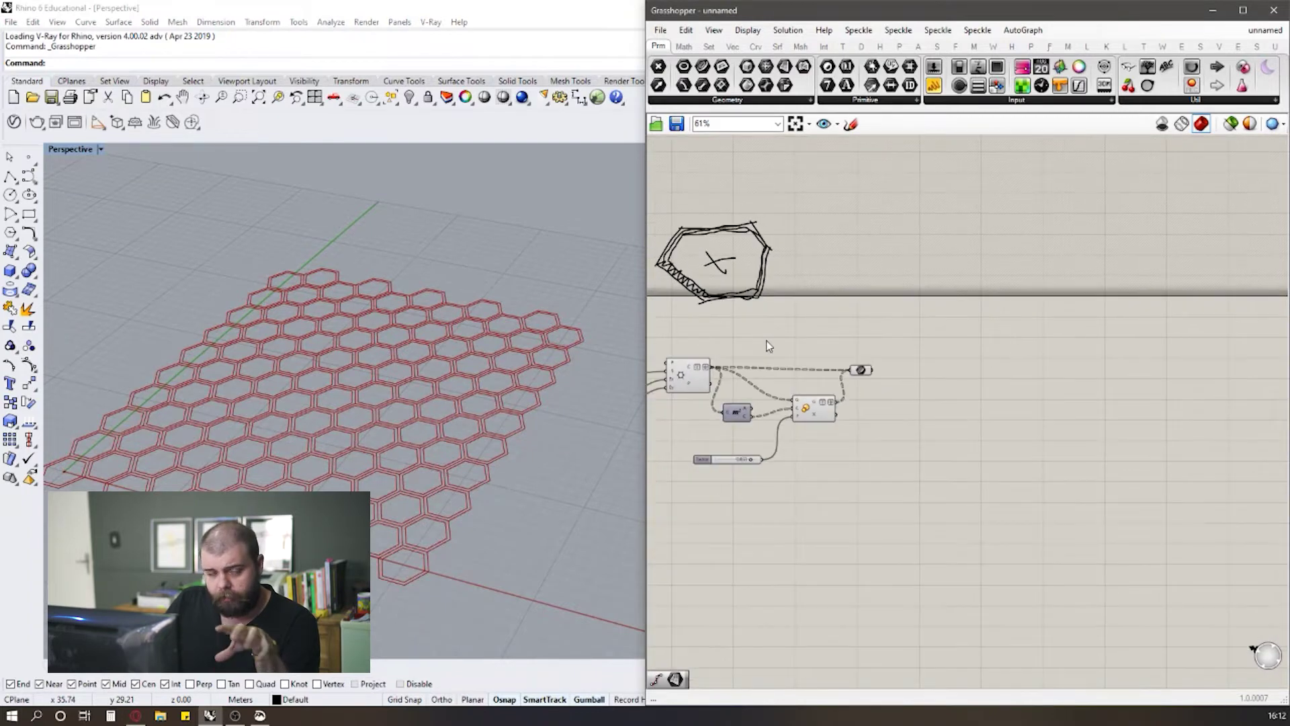
# Step: Draw a corner-to-corner rectangular plane surface in Rhino beside the hexagonal grid, with its far corner at about x 75.7, y 54.7
pyautogui.scroll(3, 930, 366)
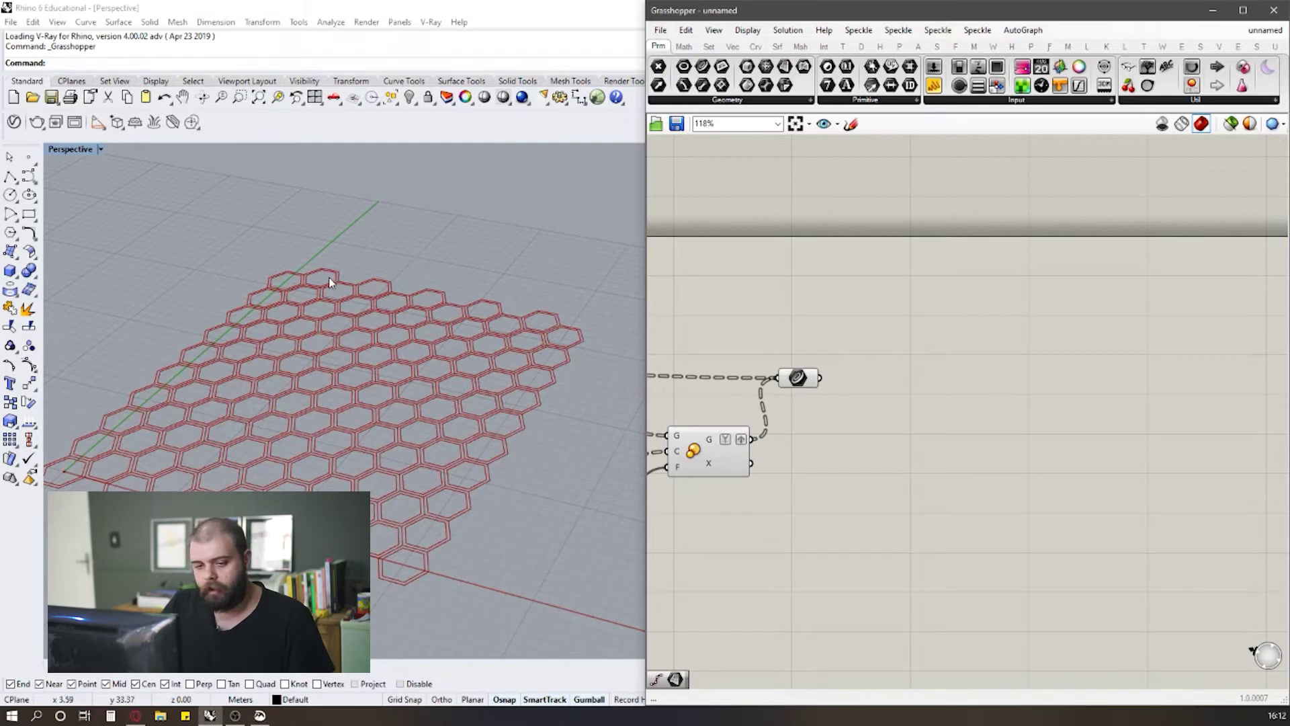
pyautogui.click(287, 300)
pyautogui.scroll(-5, 288, 300)
pyautogui.moveTo(287, 302); pyautogui.dragTo(288, 307, button='right')
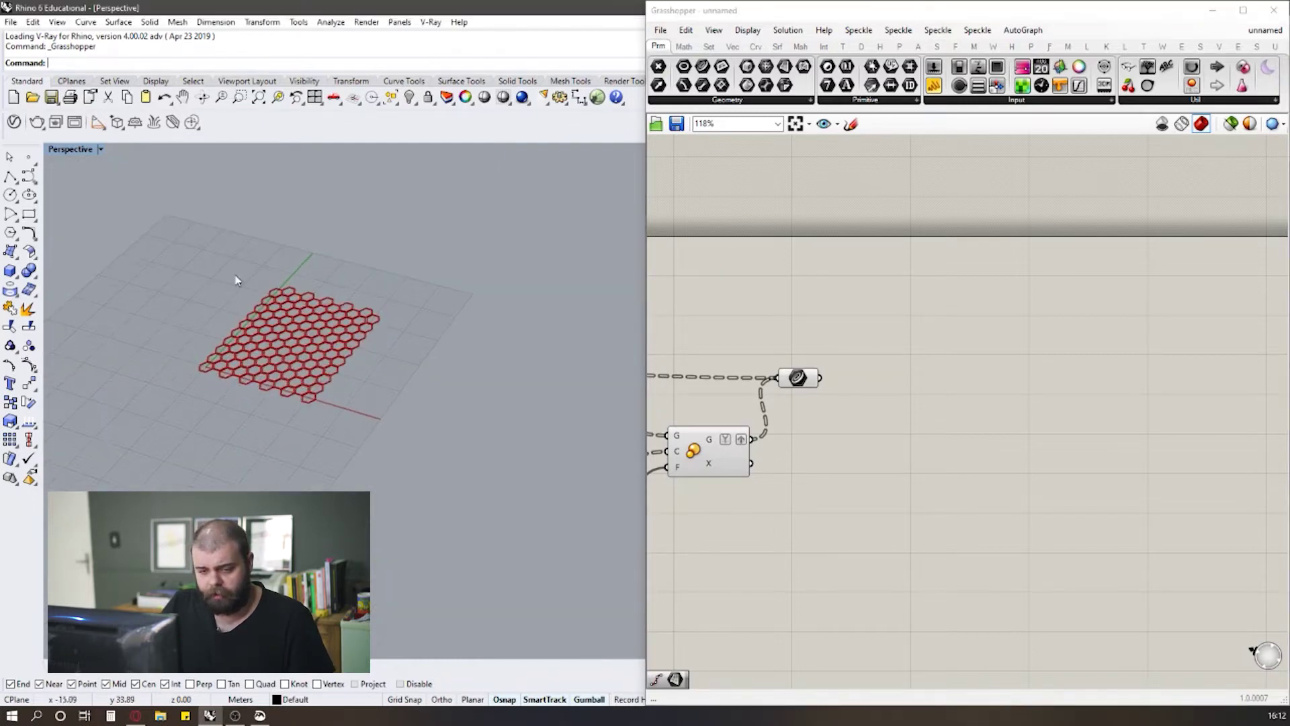
pyautogui.click(16, 258)
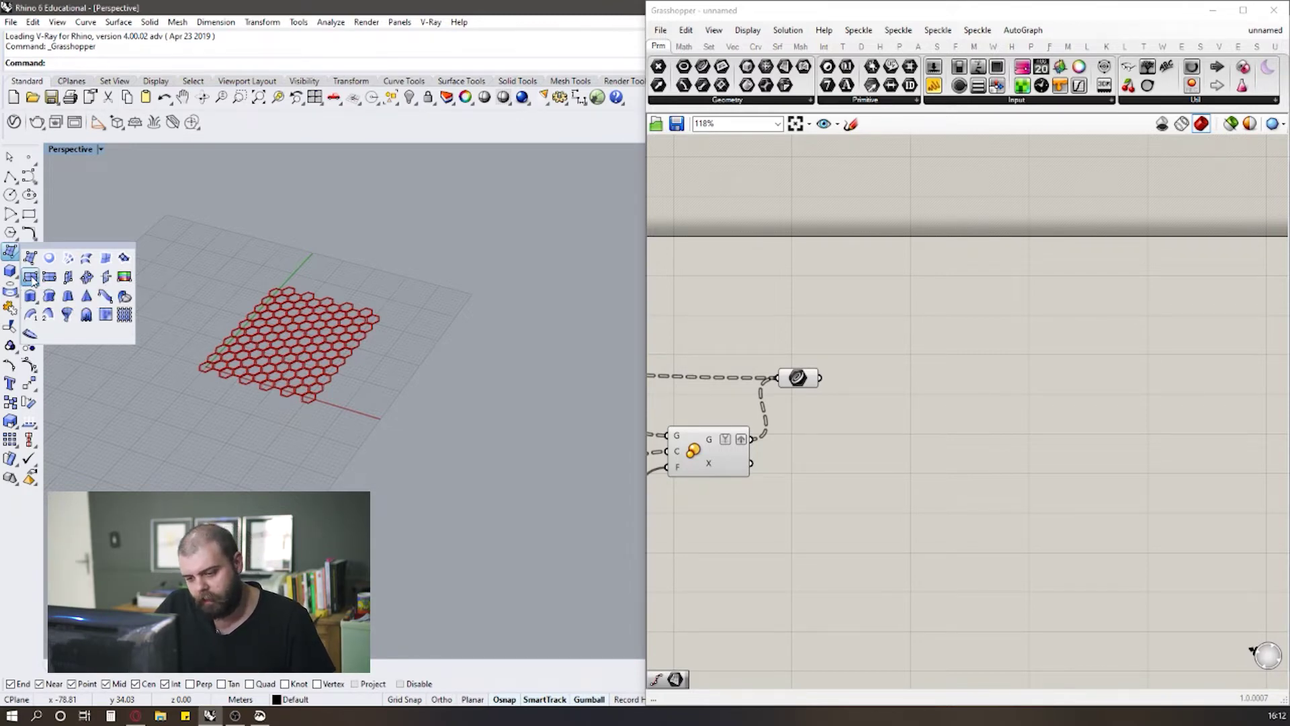
pyautogui.click(33, 279)
pyautogui.scroll(-2, 270, 423)
pyautogui.scroll(4, 351, 390)
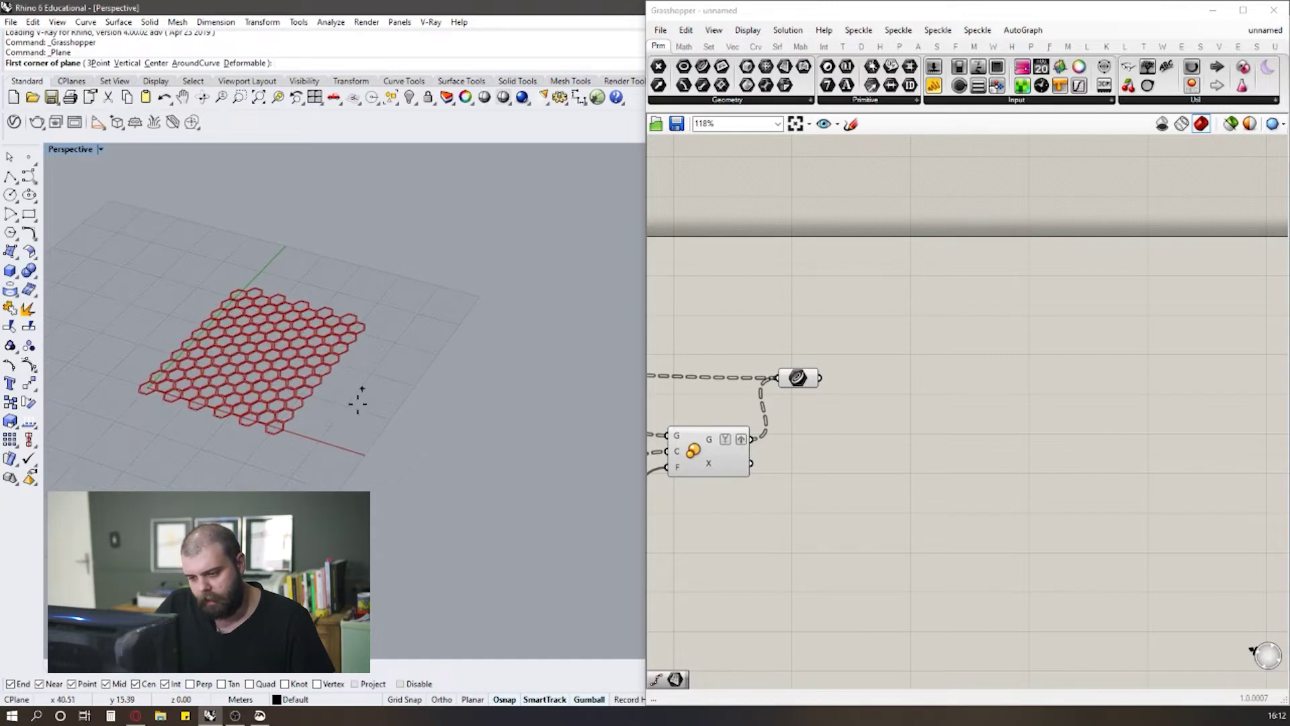
pyautogui.click(321, 433)
pyautogui.scroll(-2, 306, 427)
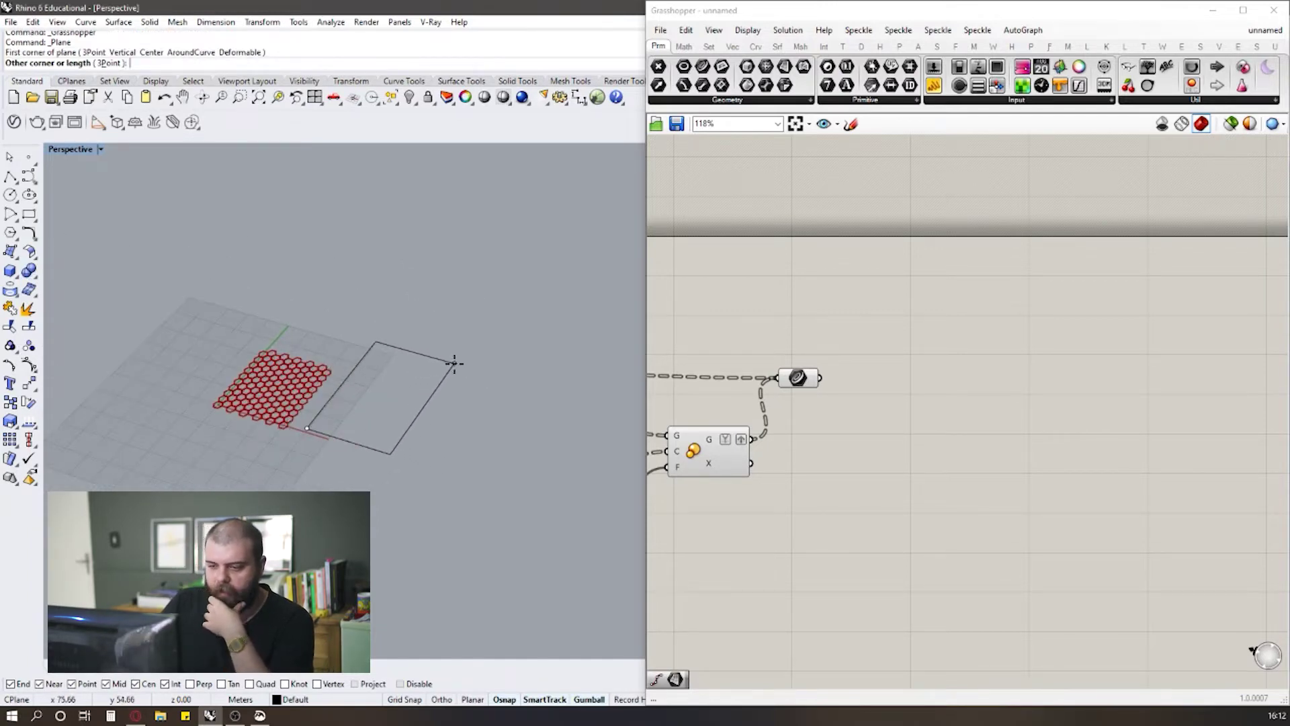
pyautogui.click(454, 363)
pyautogui.press('Return')
pyautogui.scroll(3, 354, 394)
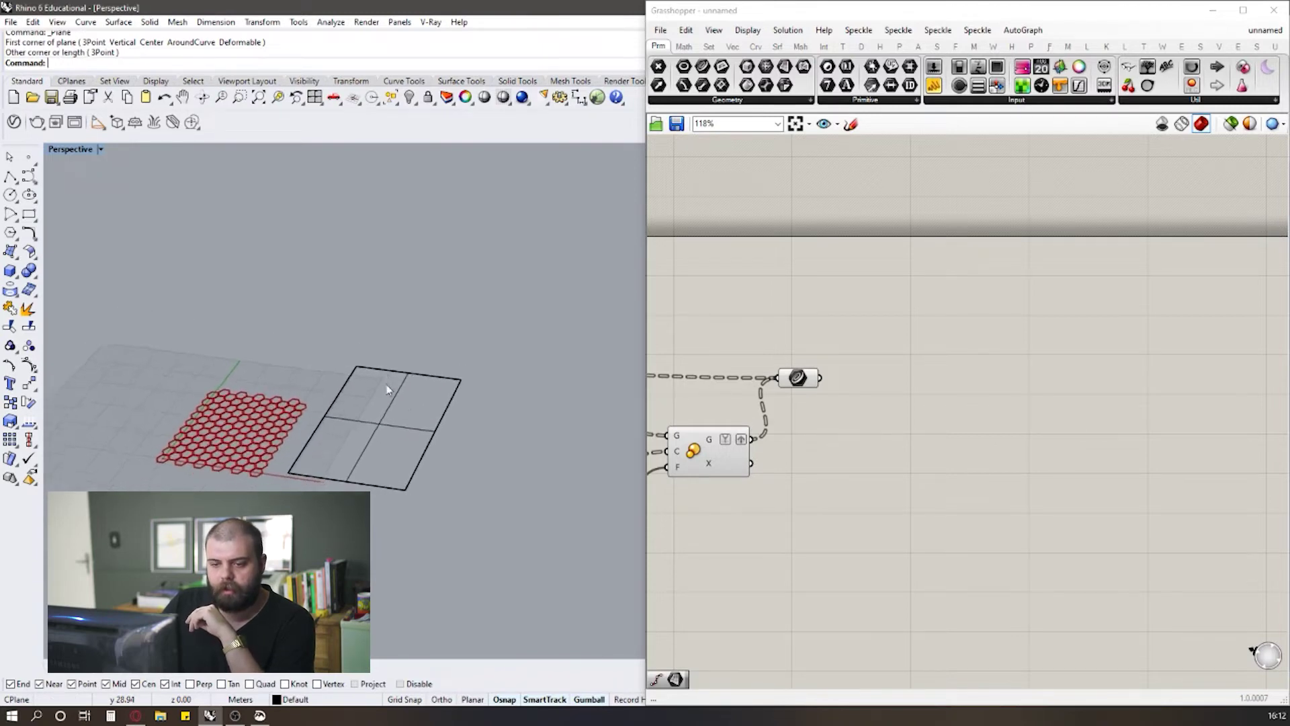
# Step: Set the Perspective viewport's display mode to Shaded
pyautogui.click(79, 153)
pyautogui.click(94, 197)
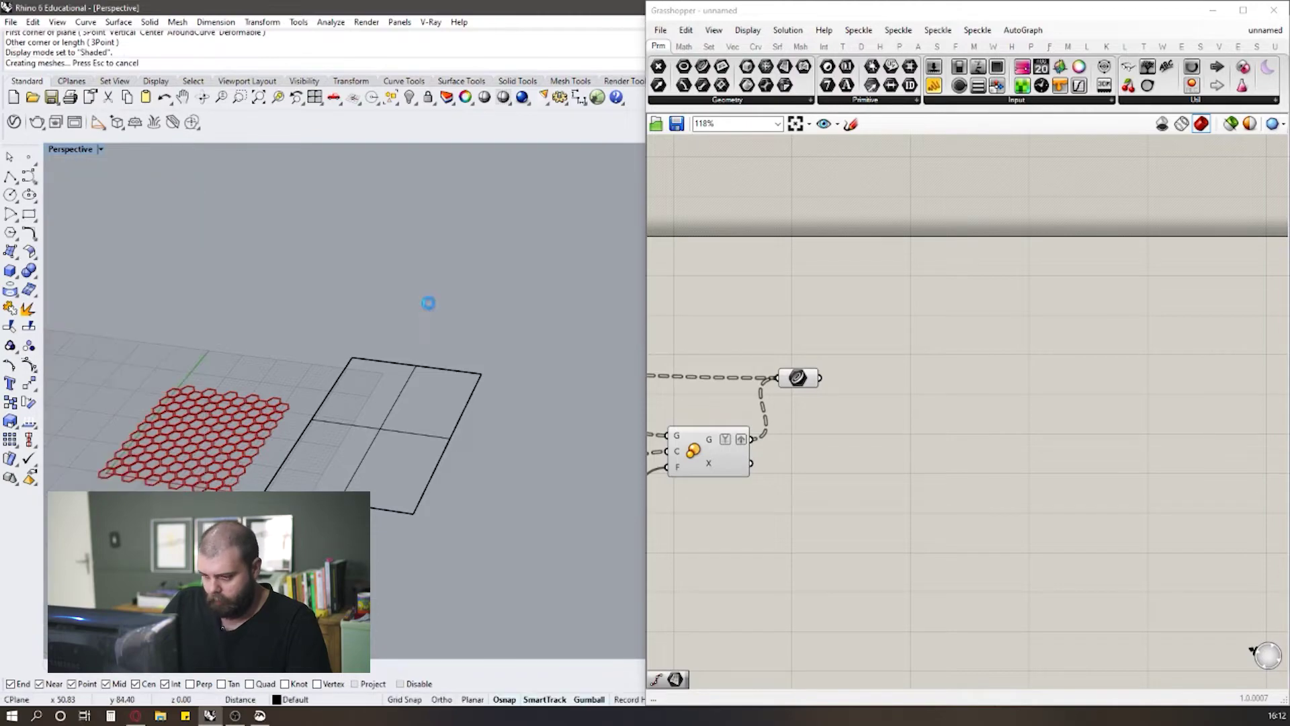
pyautogui.scroll(-5, 533, 369)
pyautogui.scroll(6, 464, 322)
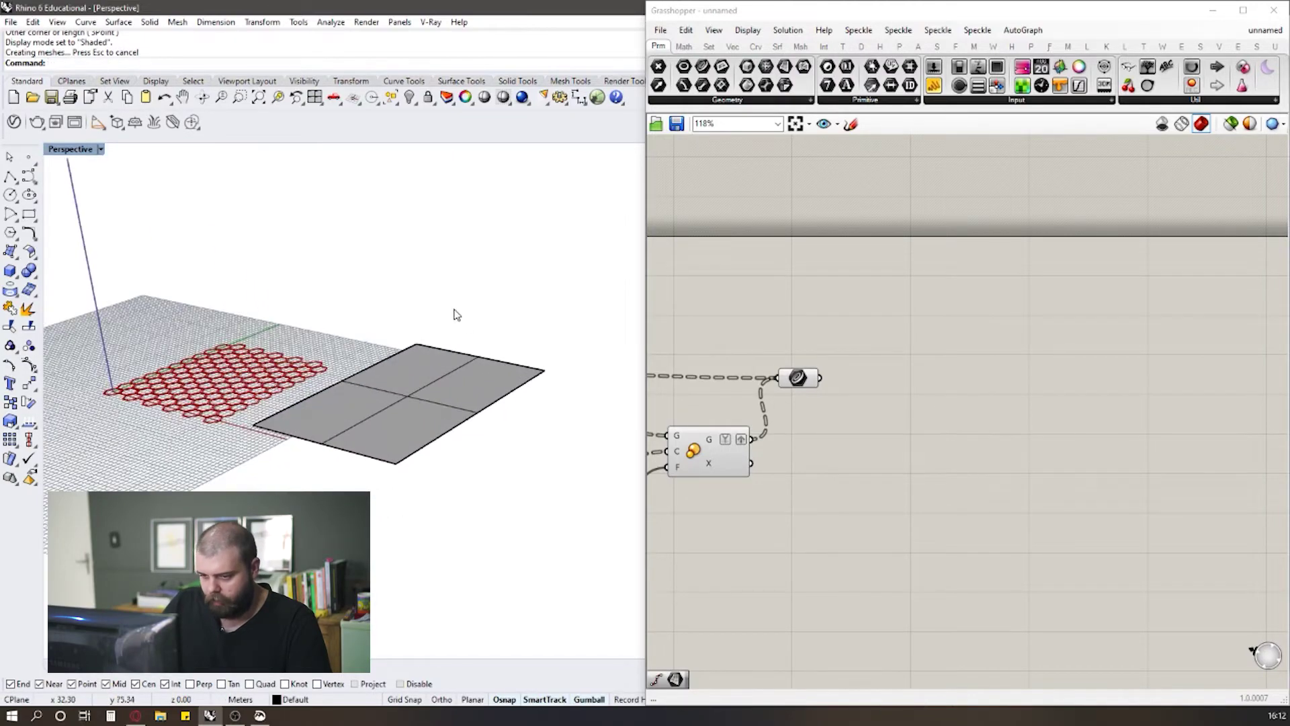
pyautogui.scroll(-3, 457, 316)
pyautogui.scroll(5, 472, 296)
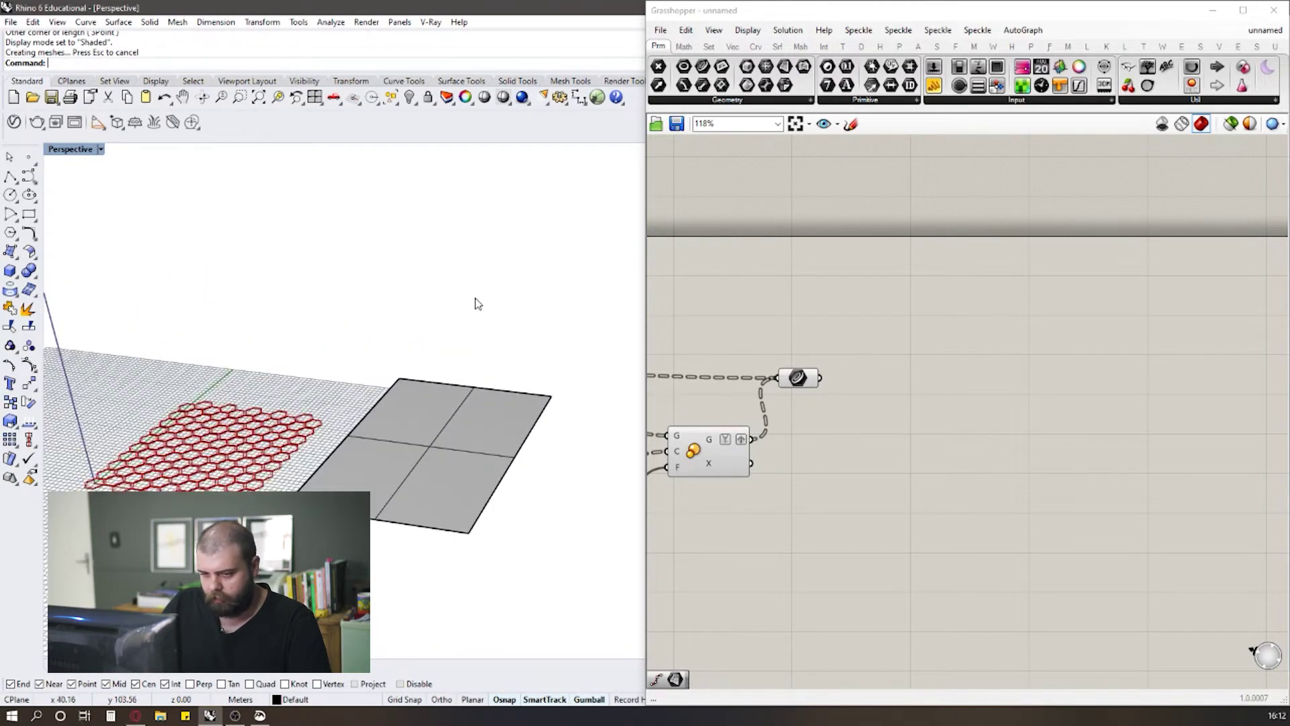
pyautogui.scroll(-2, 477, 303)
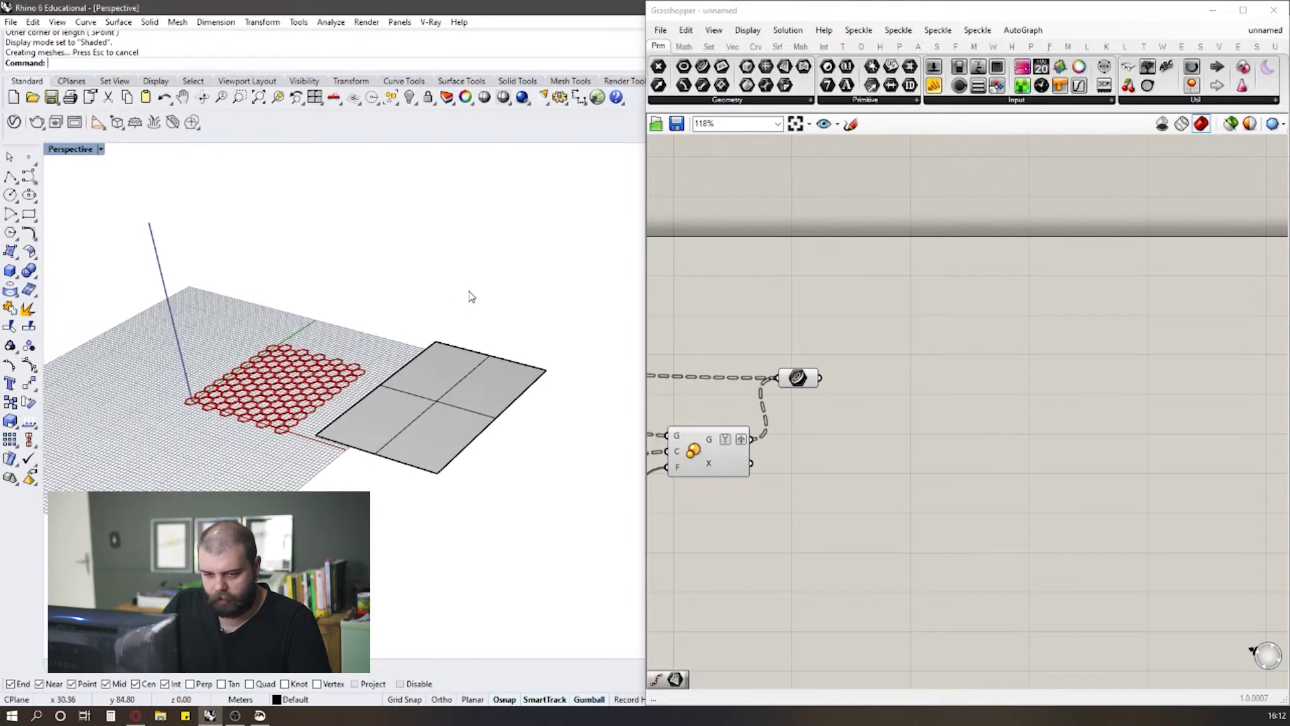
# Step: Turn on the control points of the rectangular plane surface
pyautogui.click(463, 358)
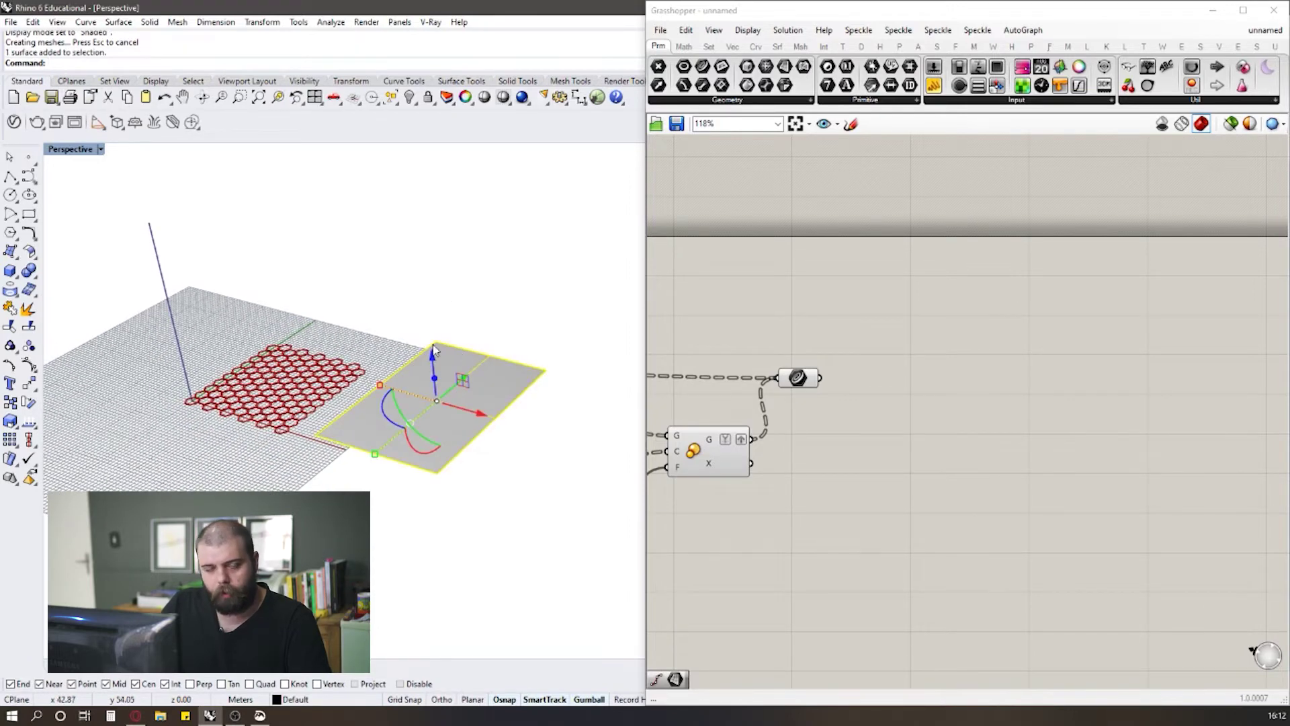
pyautogui.click(29, 367)
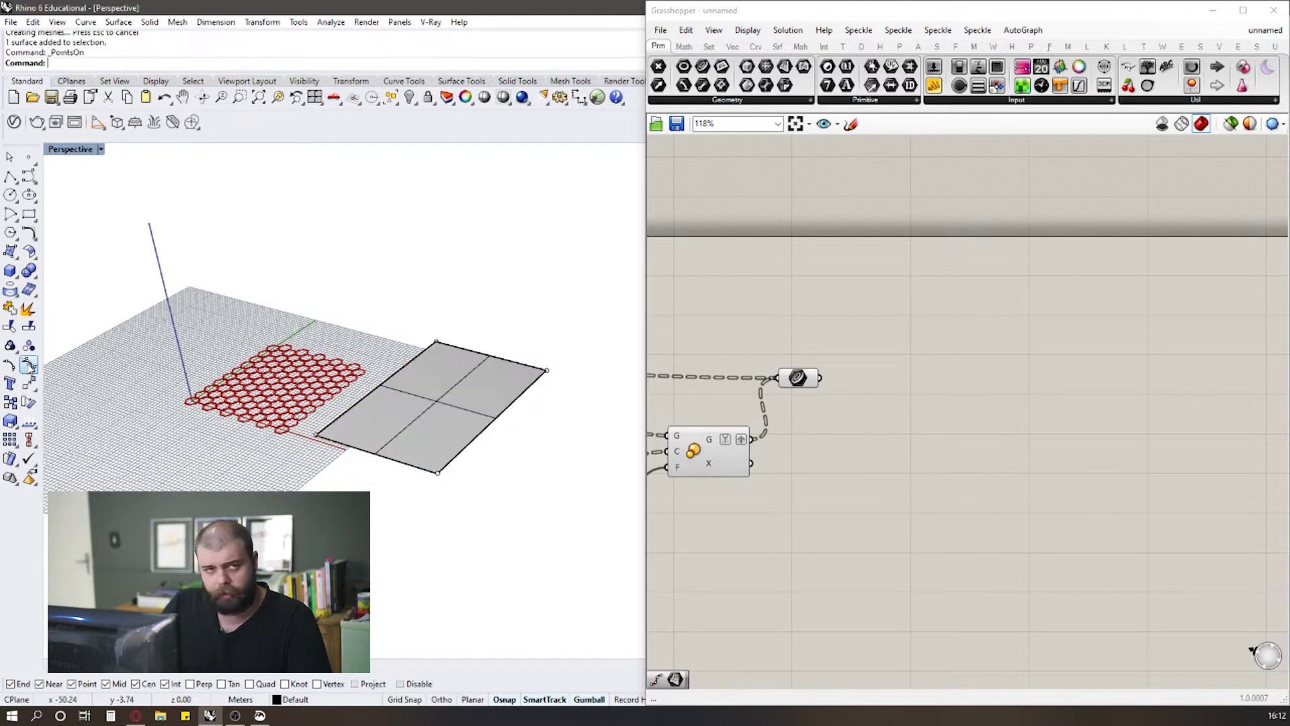
pyautogui.scroll(3, 464, 353)
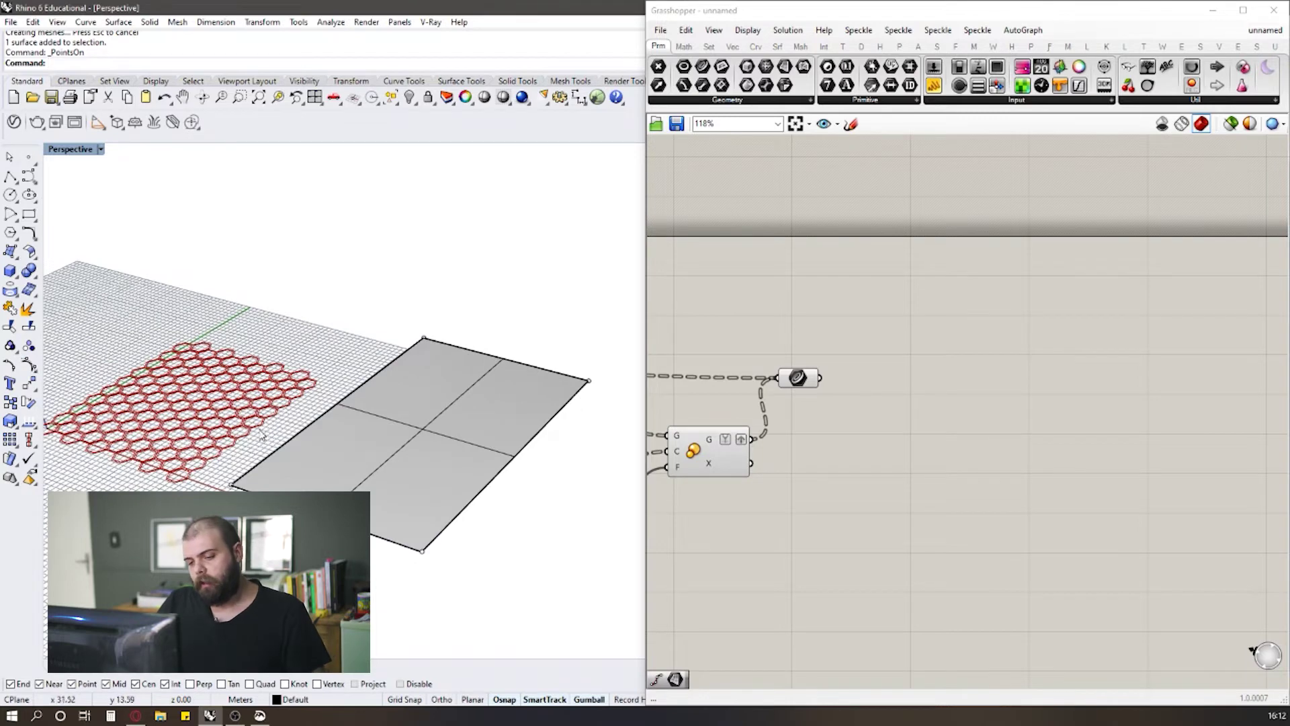
# Step: Turn on the gumball and raise two diagonally opposite corner control points of the plane surface vertically to twist it
pyautogui.moveTo(363, 290); pyautogui.dragTo(465, 361)
pyautogui.keyDown('shift'); pyautogui.moveTo(366, 536); pyautogui.dragTo(512, 615); pyautogui.keyUp('shift')
pyautogui.scroll(-1, 390, 555)
pyautogui.moveTo(390, 555); pyautogui.dragTo(461, 432, button='right')
pyautogui.click(591, 701)
pyautogui.click(592, 702)
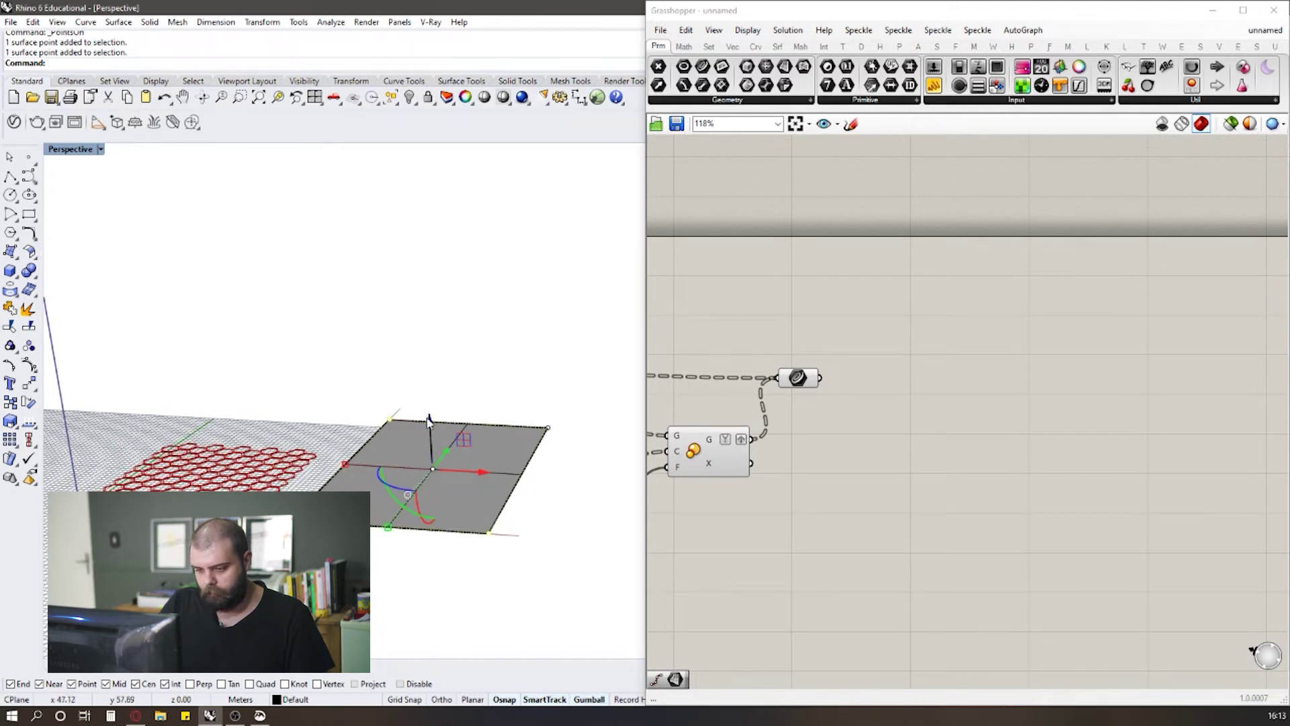
pyautogui.moveTo(430, 423); pyautogui.dragTo(510, 343)
pyautogui.click(501, 334)
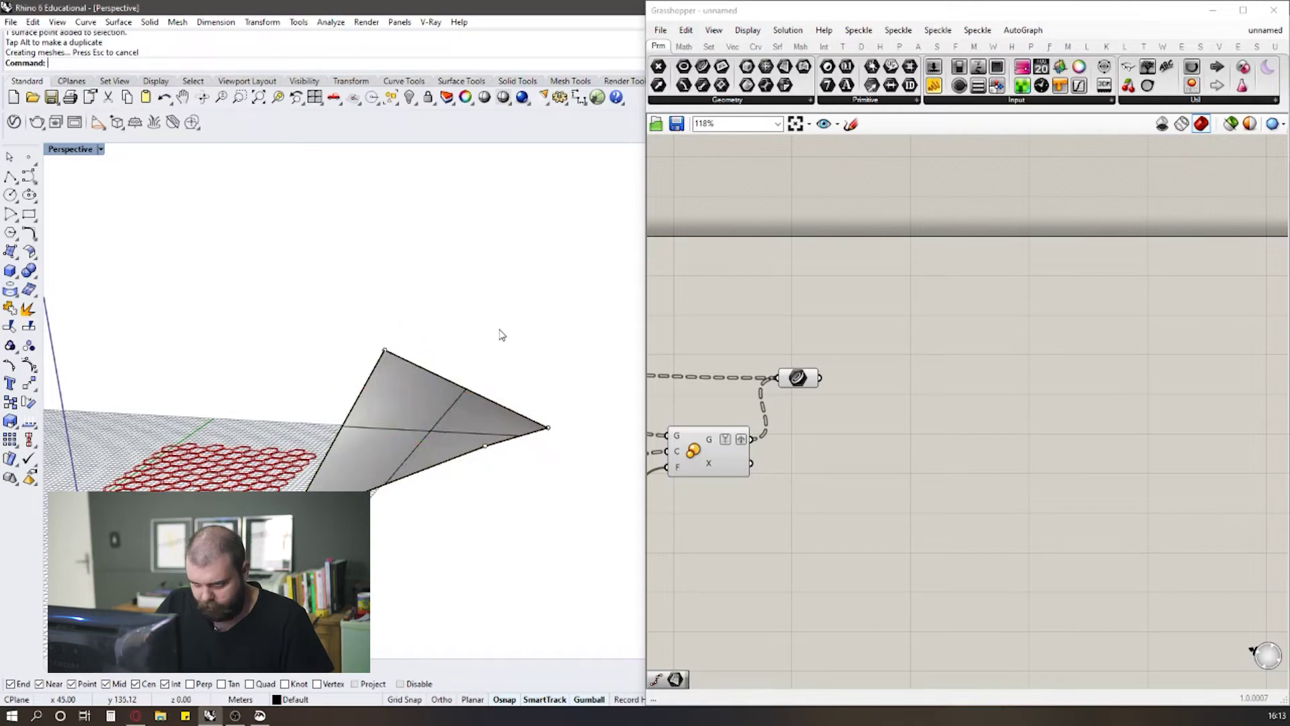
pyautogui.moveTo(451, 300); pyautogui.dragTo(440, 356, button='right')
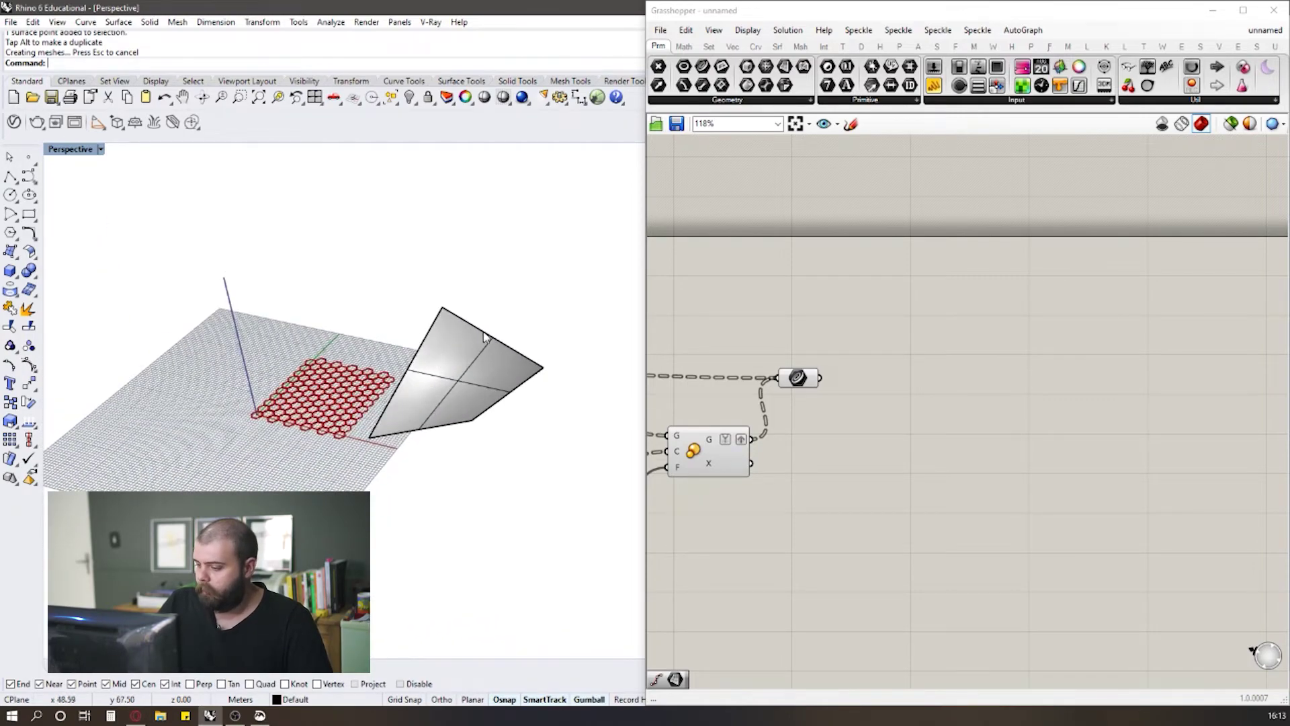
pyautogui.moveTo(449, 305); pyautogui.dragTo(630, 332, button='right')
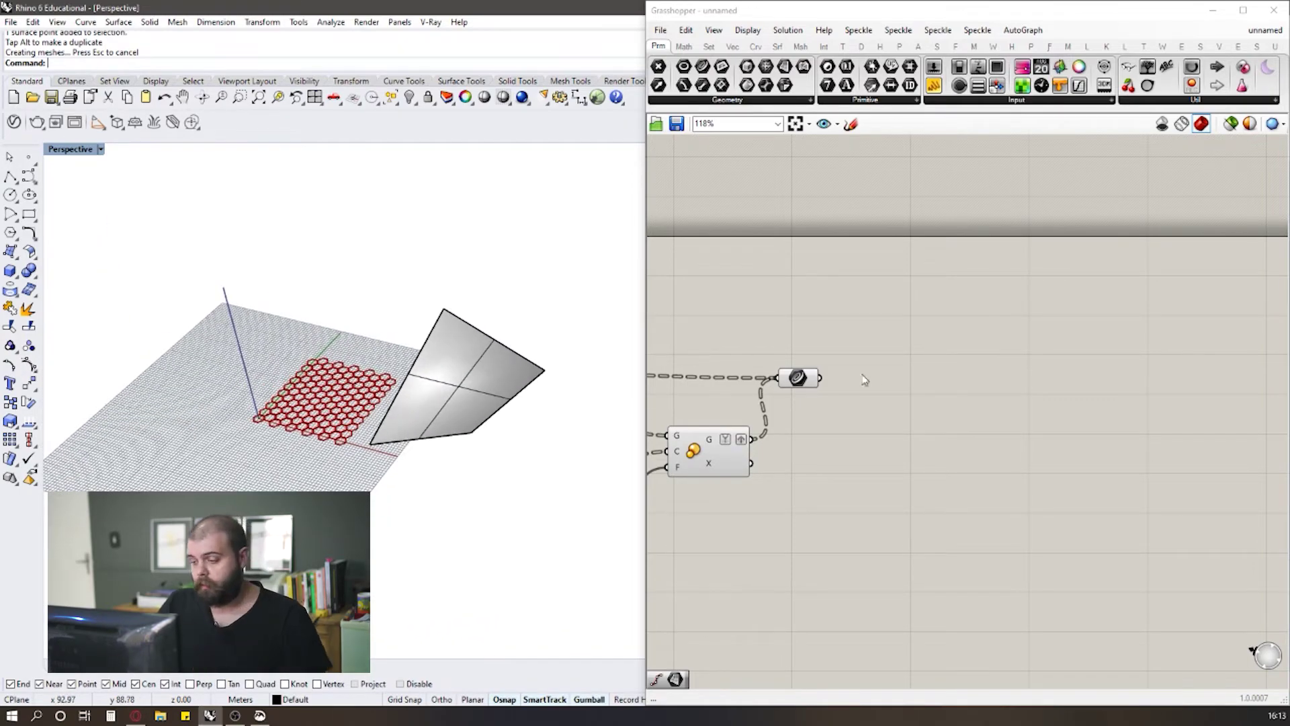
# Step: Add a Surface parameter below the Curve parameter in Grasshopper and reference the twisted Rhino surface as its one surface
pyautogui.scroll(-4, 846, 376)
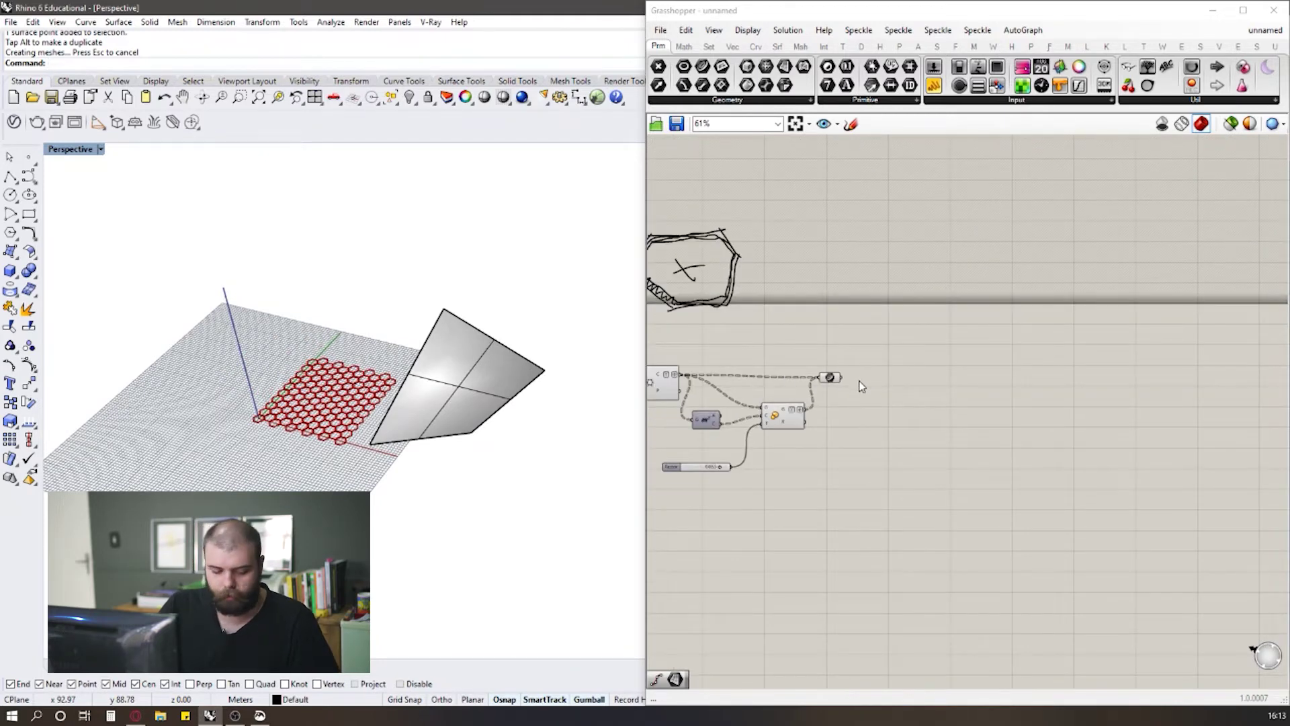
pyautogui.scroll(2, 859, 382)
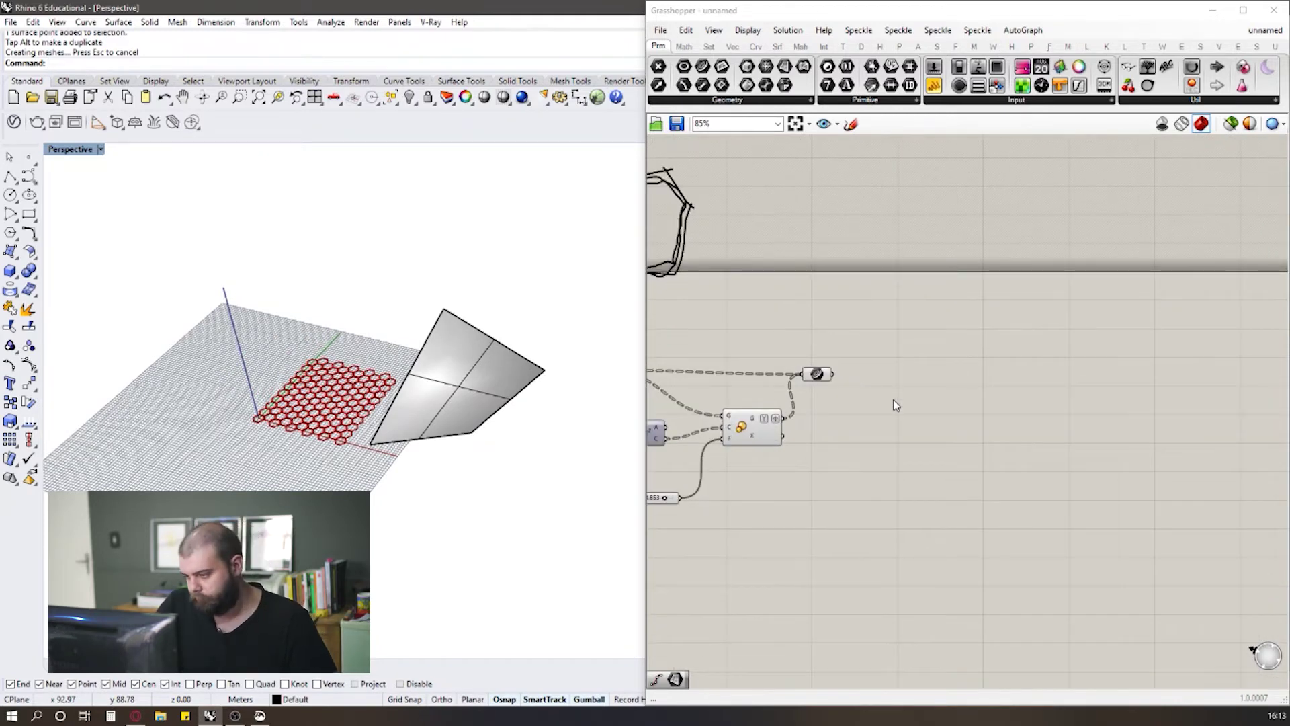
pyautogui.doubleClick(894, 406)
pyautogui.write('surface')
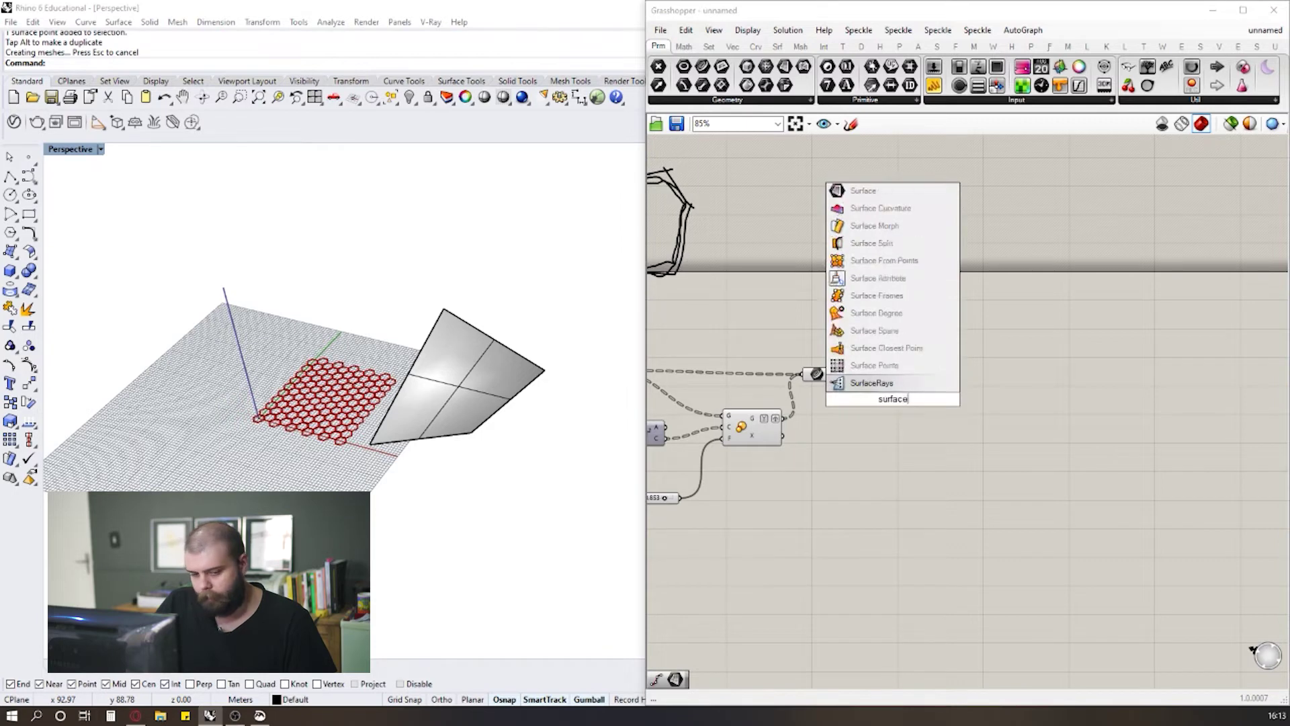
pyautogui.click(900, 383)
pyautogui.scroll(3, 904, 404)
pyautogui.moveTo(908, 411); pyautogui.dragTo(887, 490)
pyautogui.scroll(-2, 820, 462)
pyautogui.rightClick(887, 490)
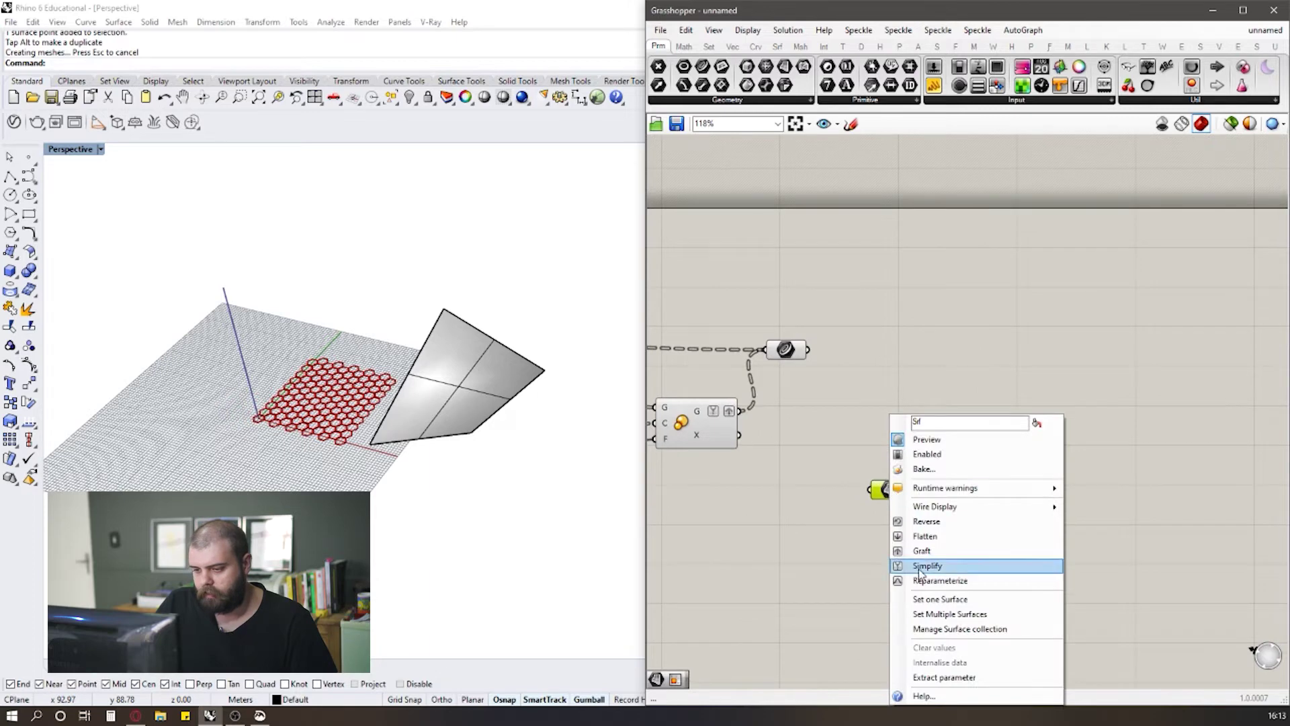
pyautogui.click(939, 599)
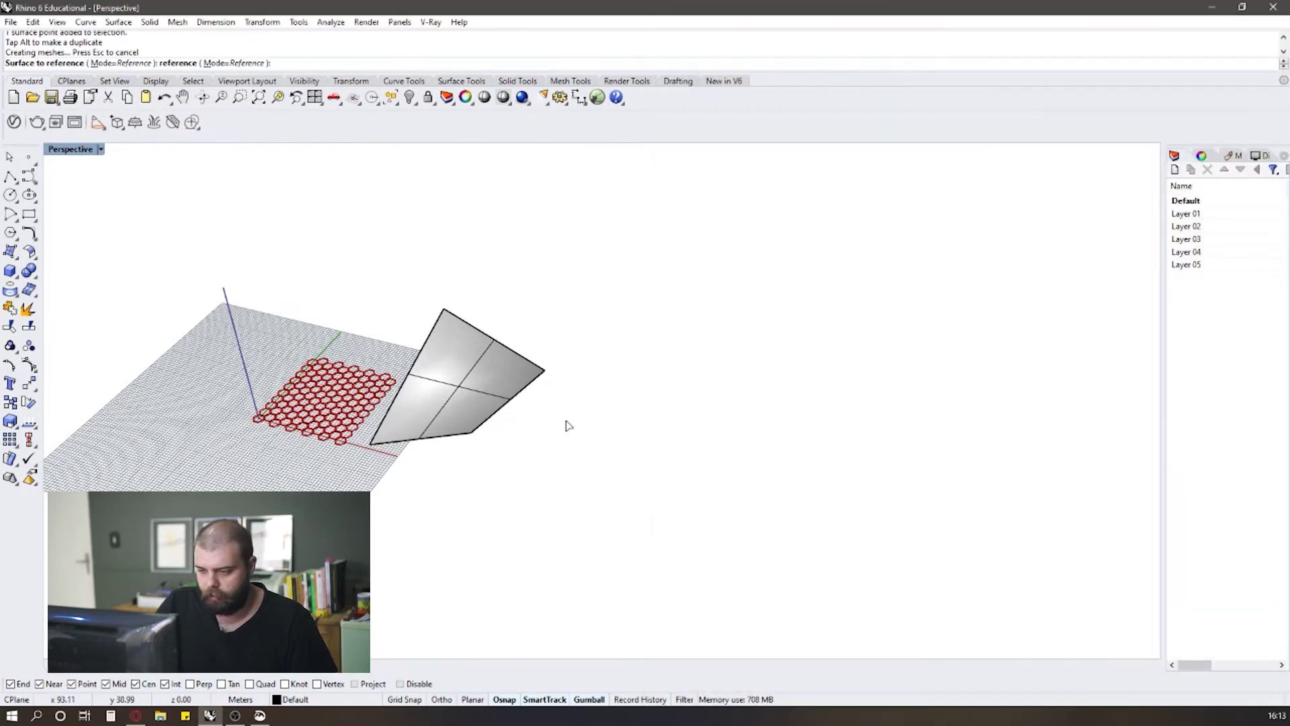
pyautogui.click(487, 349)
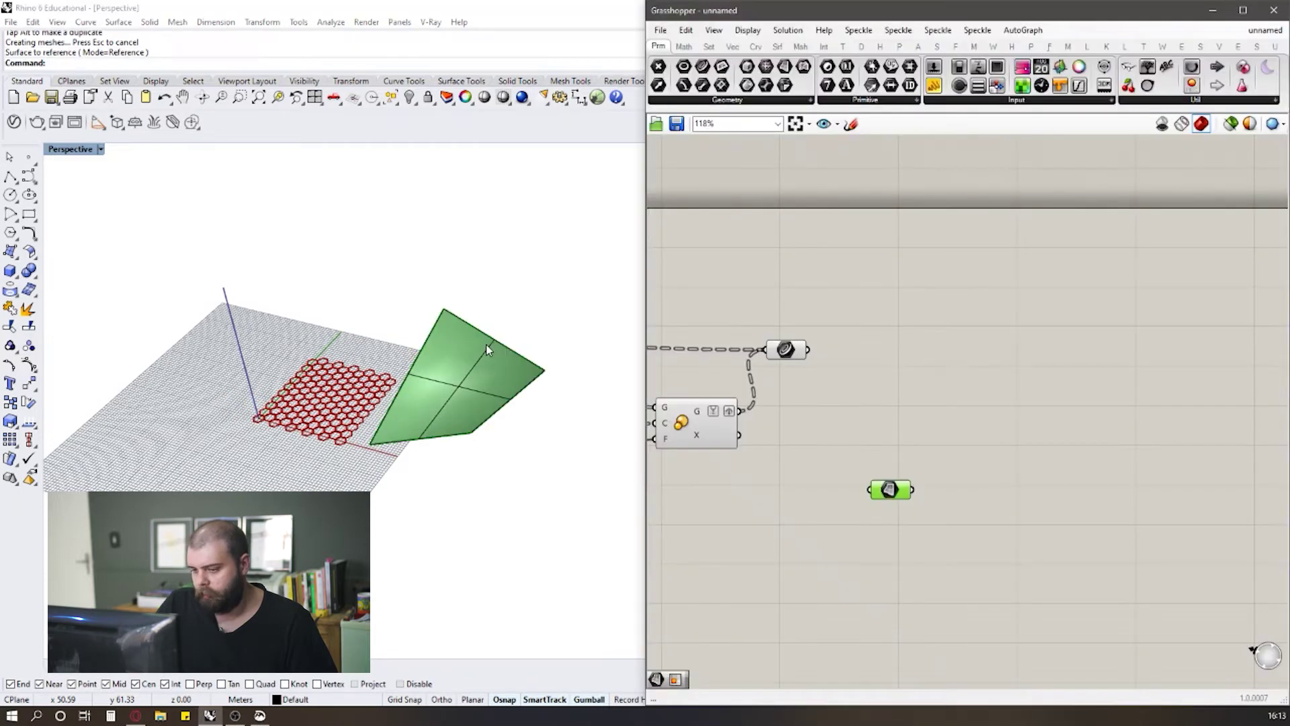
# Step: Hide the original twisted surface in Rhino and shift the Surface parameter closer beneath the Scale component
pyautogui.click(875, 453)
pyautogui.moveTo(893, 493); pyautogui.dragTo(859, 480)
pyautogui.moveTo(572, 527); pyautogui.dragTo(450, 268)
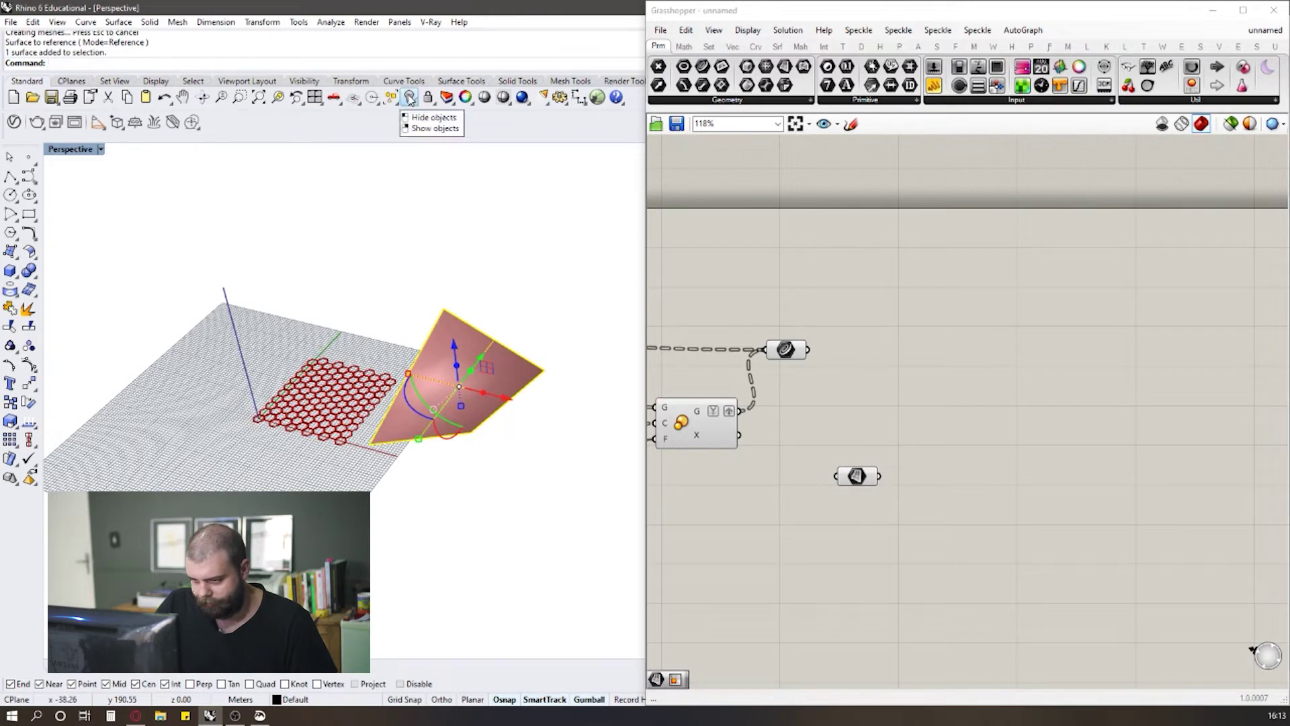
pyautogui.click(410, 98)
pyautogui.moveTo(383, 201); pyautogui.dragTo(466, 294, button='right')
pyautogui.moveTo(857, 476); pyautogui.dragTo(811, 493)
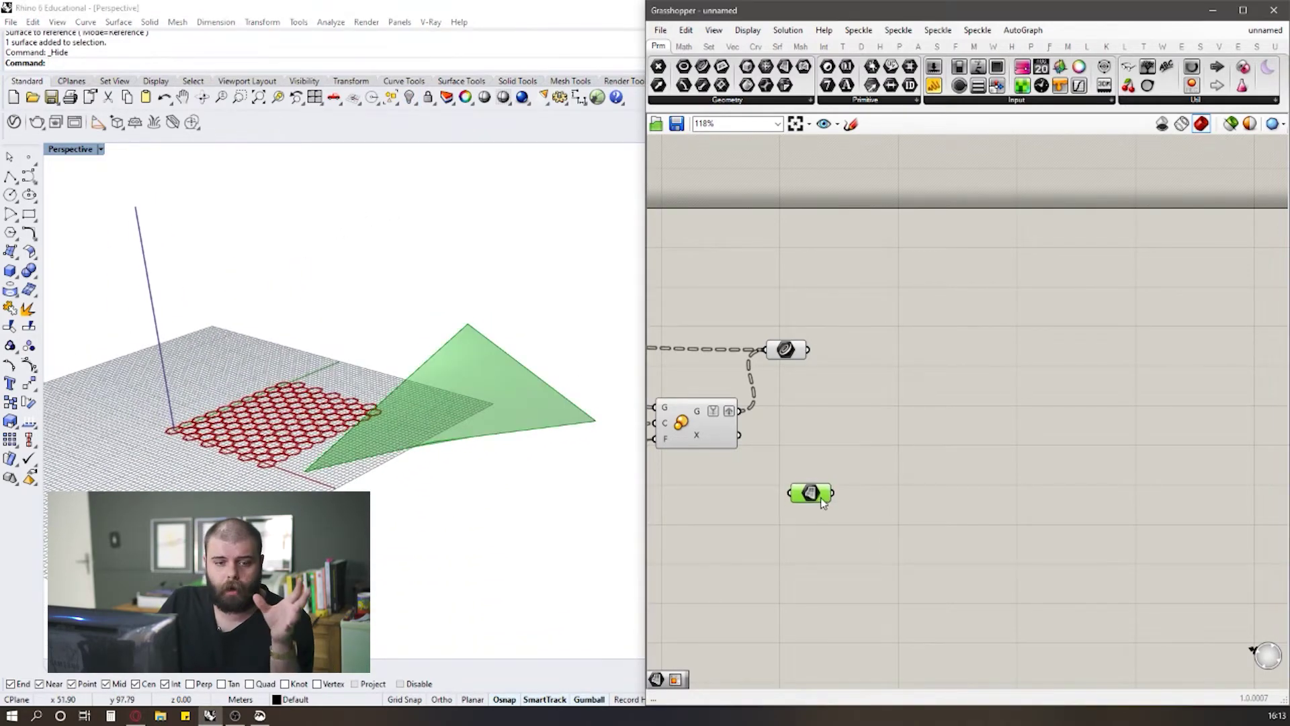
pyautogui.moveTo(461, 372); pyautogui.dragTo(594, 348, button='right')
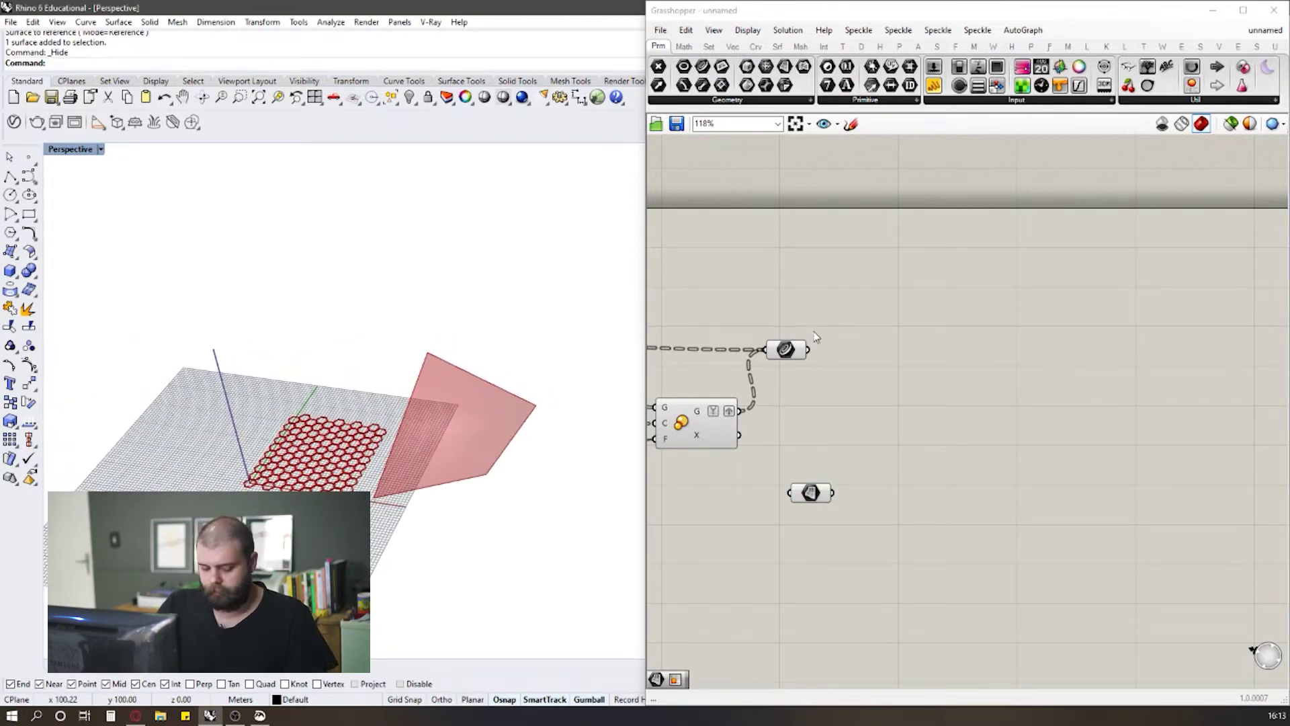
# Step: Add a Map to Surface component to the canvas and place it beyond the Curve and Surface parameters
pyautogui.scroll(-2, 820, 332)
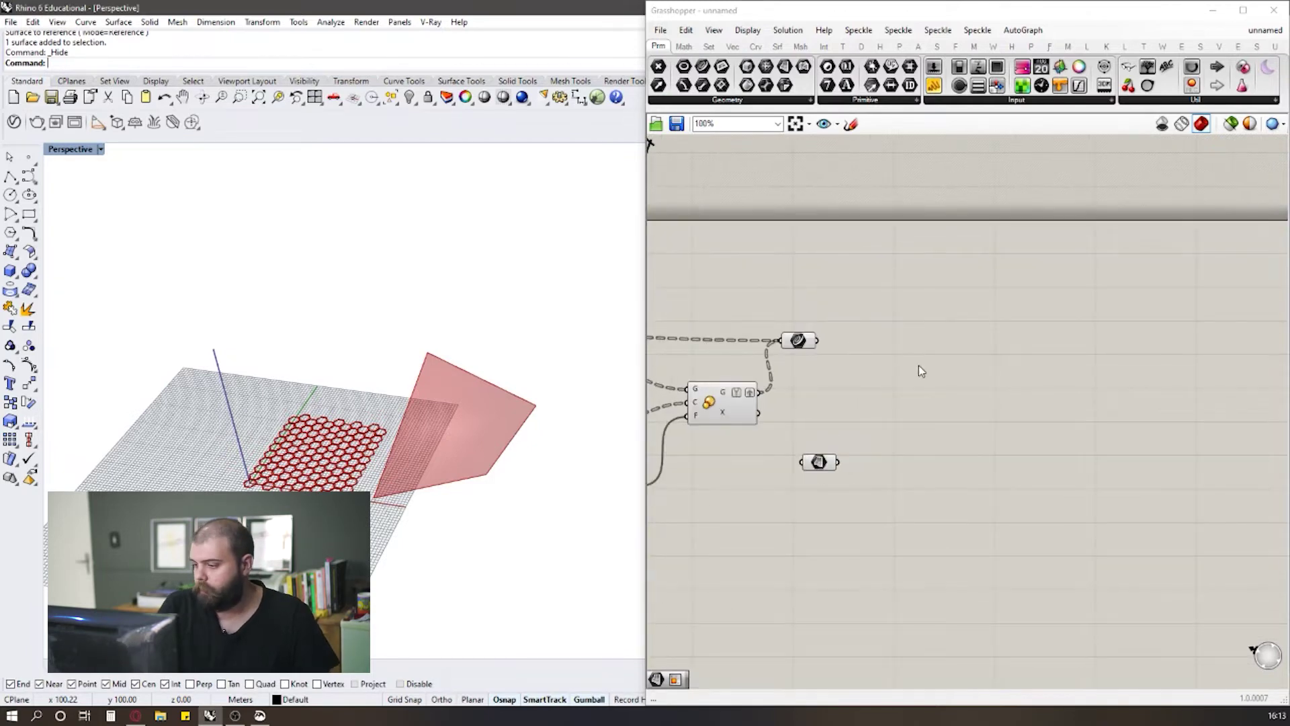
pyautogui.doubleClick(918, 365)
pyautogui.write('map to')
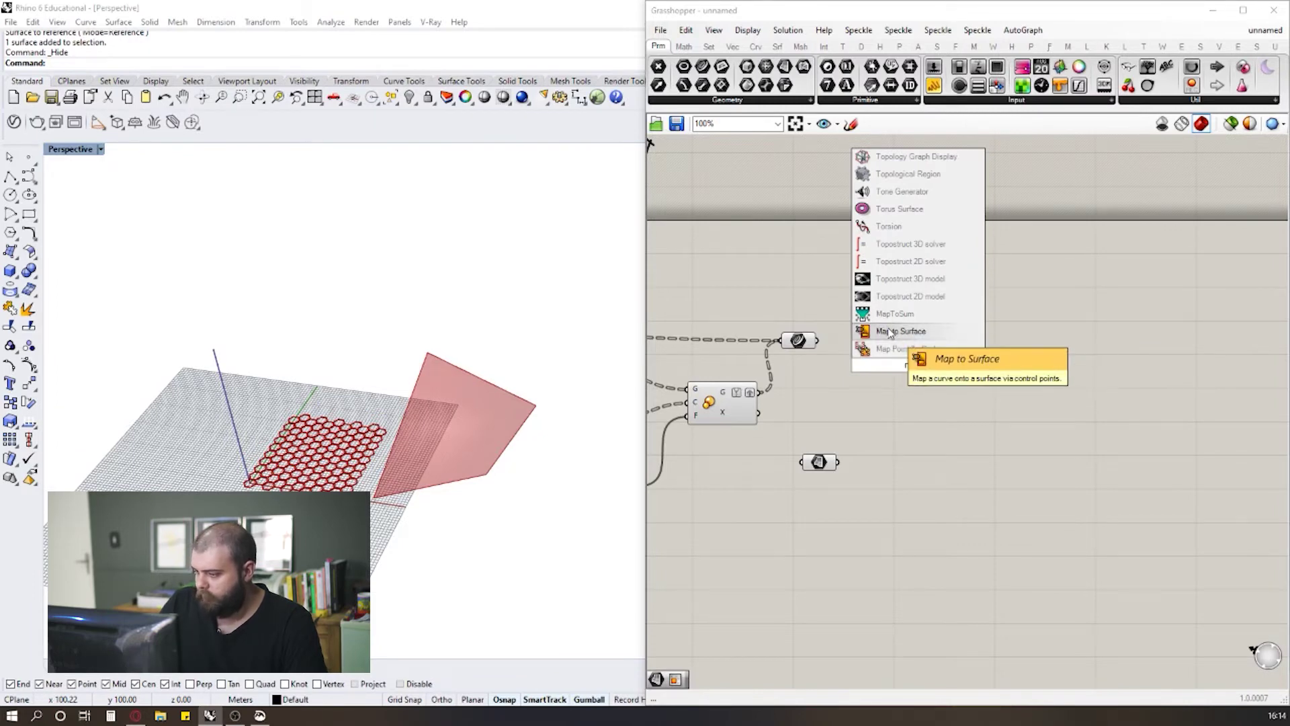
pyautogui.click(890, 332)
pyautogui.moveTo(902, 363); pyautogui.dragTo(986, 363)
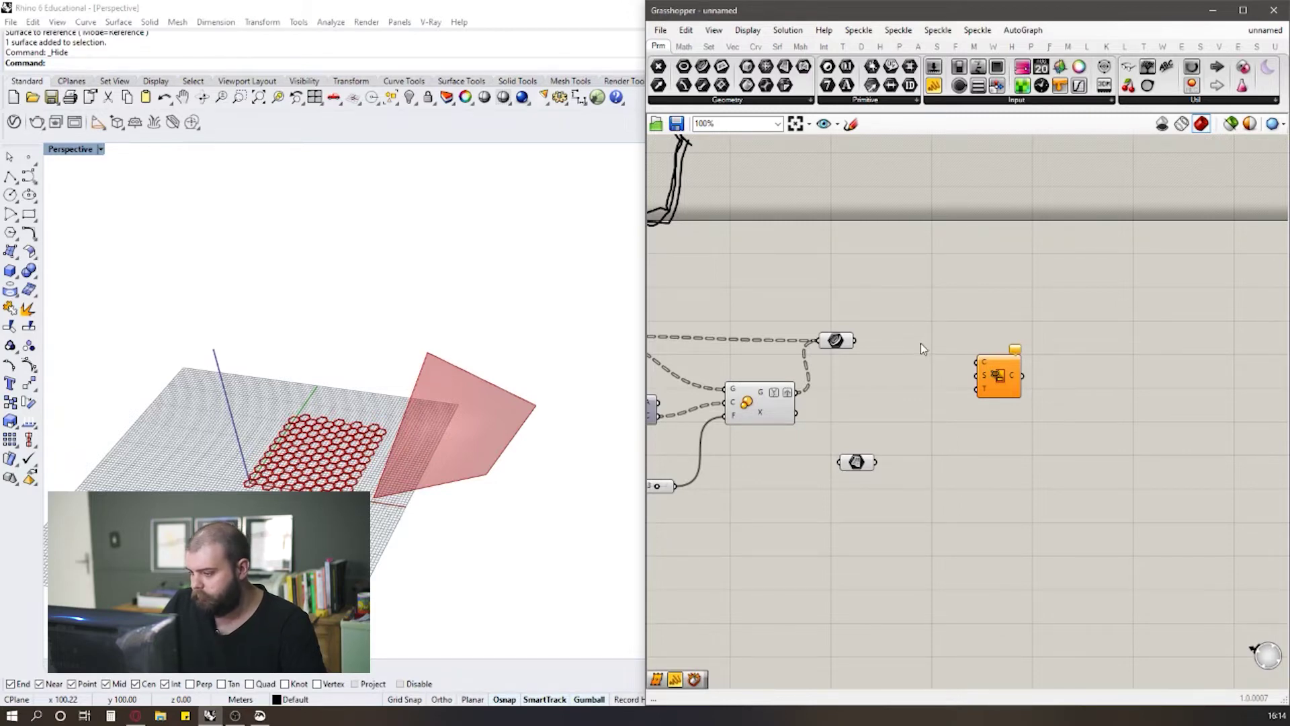
# Step: Nudge the Curve parameter that holds the hexagon cells slightly closer to the Map to Surface component
pyautogui.scroll(2, 920, 343)
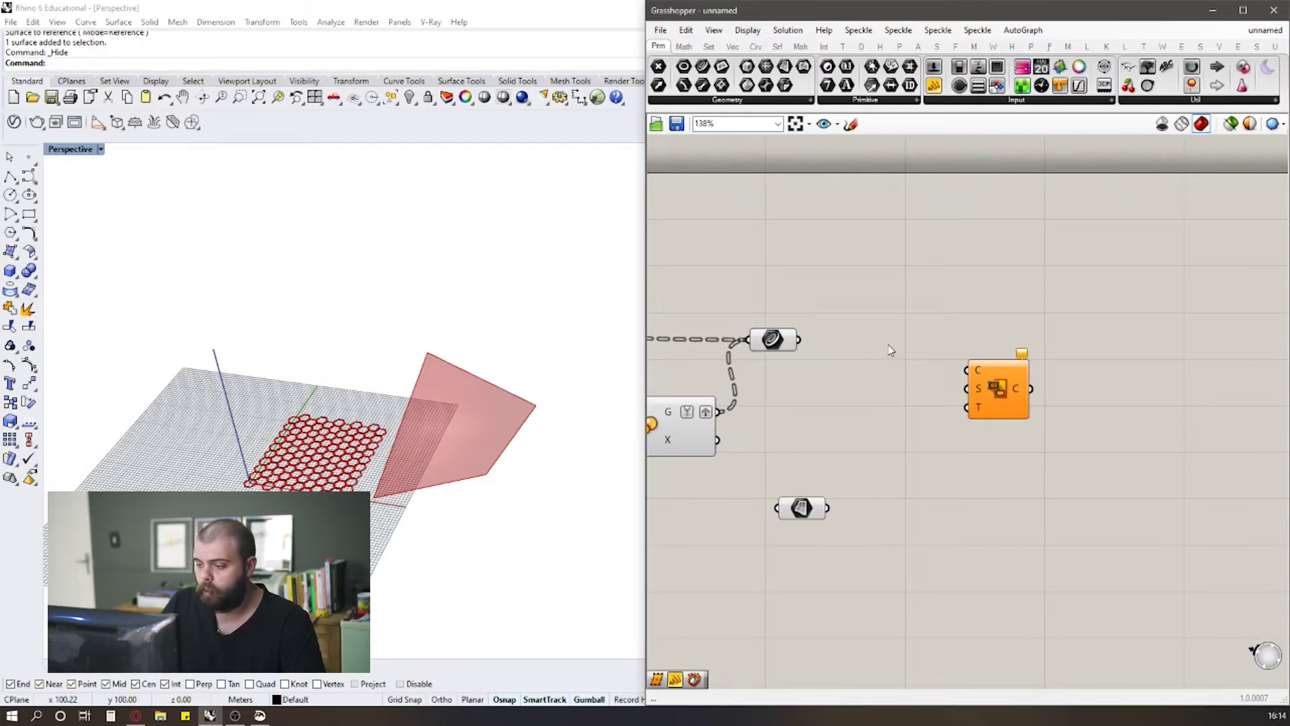
pyautogui.moveTo(771, 342); pyautogui.dragTo(791, 344)
pyautogui.moveTo(742, 287); pyautogui.dragTo(862, 379)
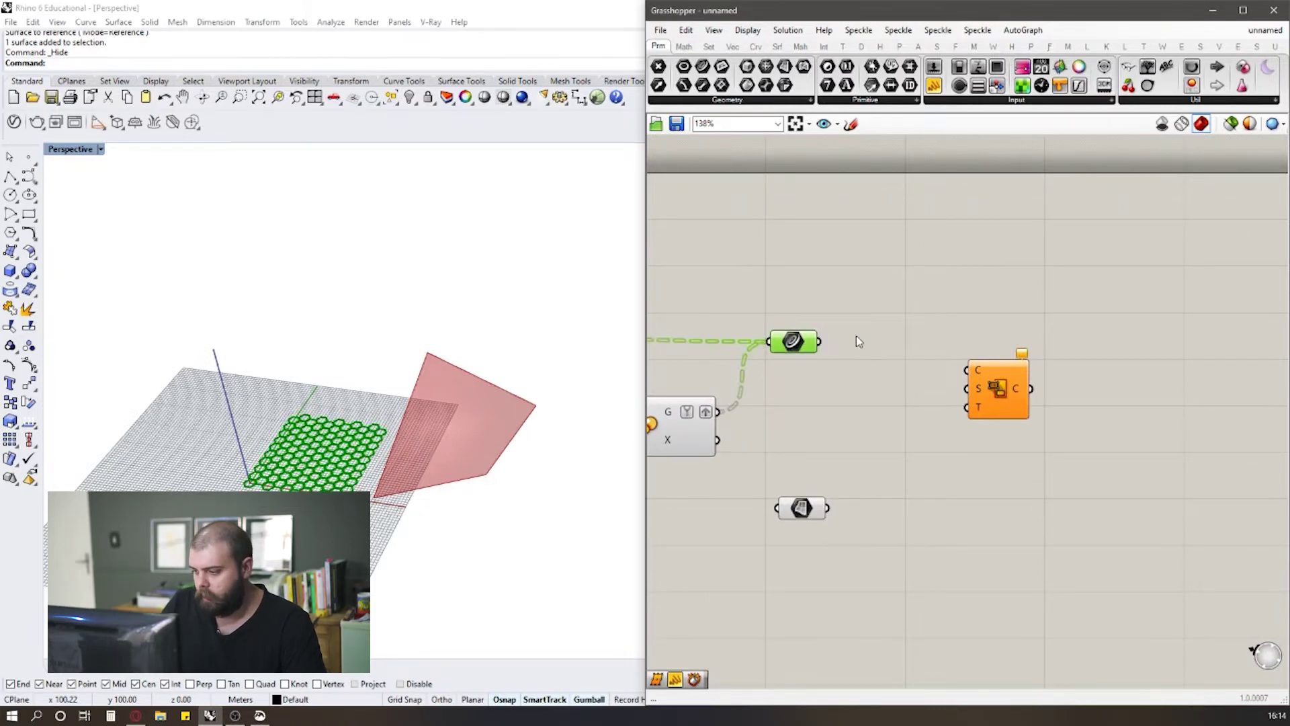
pyautogui.moveTo(793, 336); pyautogui.dragTo(782, 329)
pyautogui.click(962, 322)
pyautogui.scroll(-3, 962, 323)
pyautogui.scroll(1, 962, 322)
pyautogui.moveTo(675, 294); pyautogui.dragTo(960, 449)
pyautogui.click(1049, 341)
pyautogui.scroll(3, 1049, 340)
pyautogui.click(957, 336)
pyautogui.click(773, 308)
pyautogui.scroll(-1, 773, 313)
pyautogui.moveTo(1106, 382); pyautogui.dragTo(931, 350, button='right')
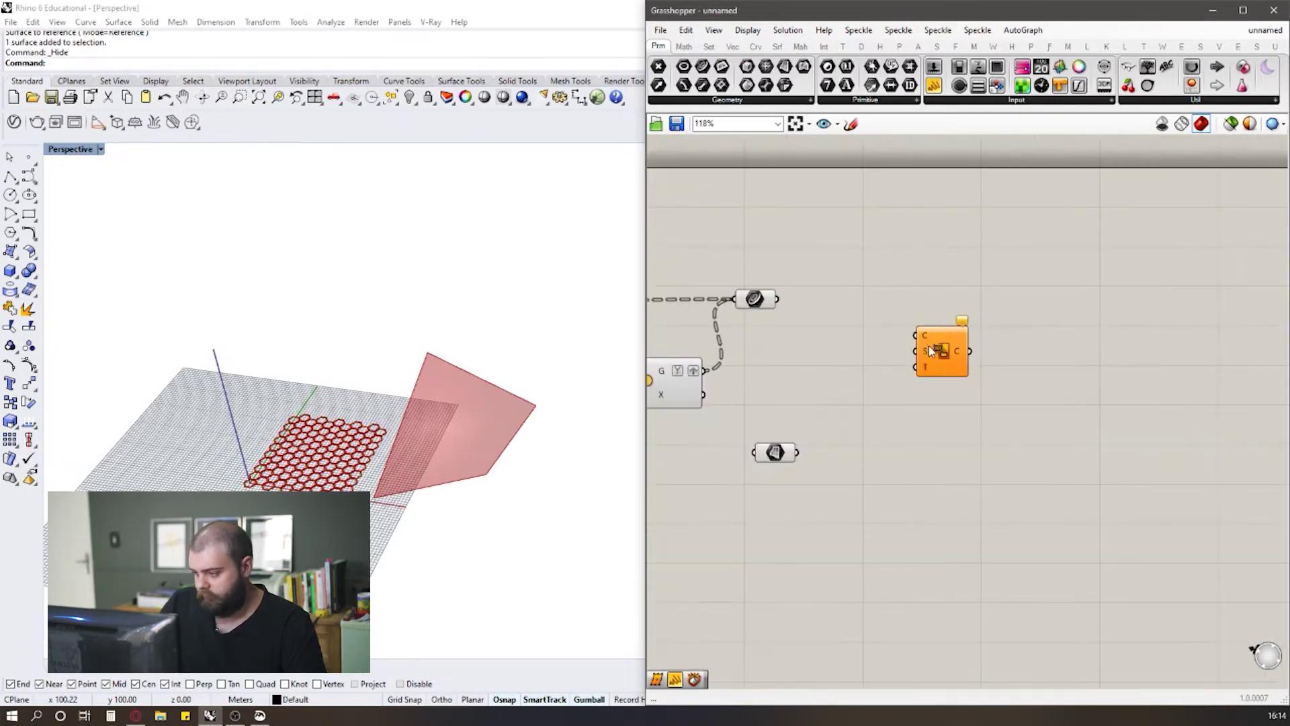
# Step: Examine the Target and Source inputs of the Map to Surface component
pyautogui.moveTo(930, 355)
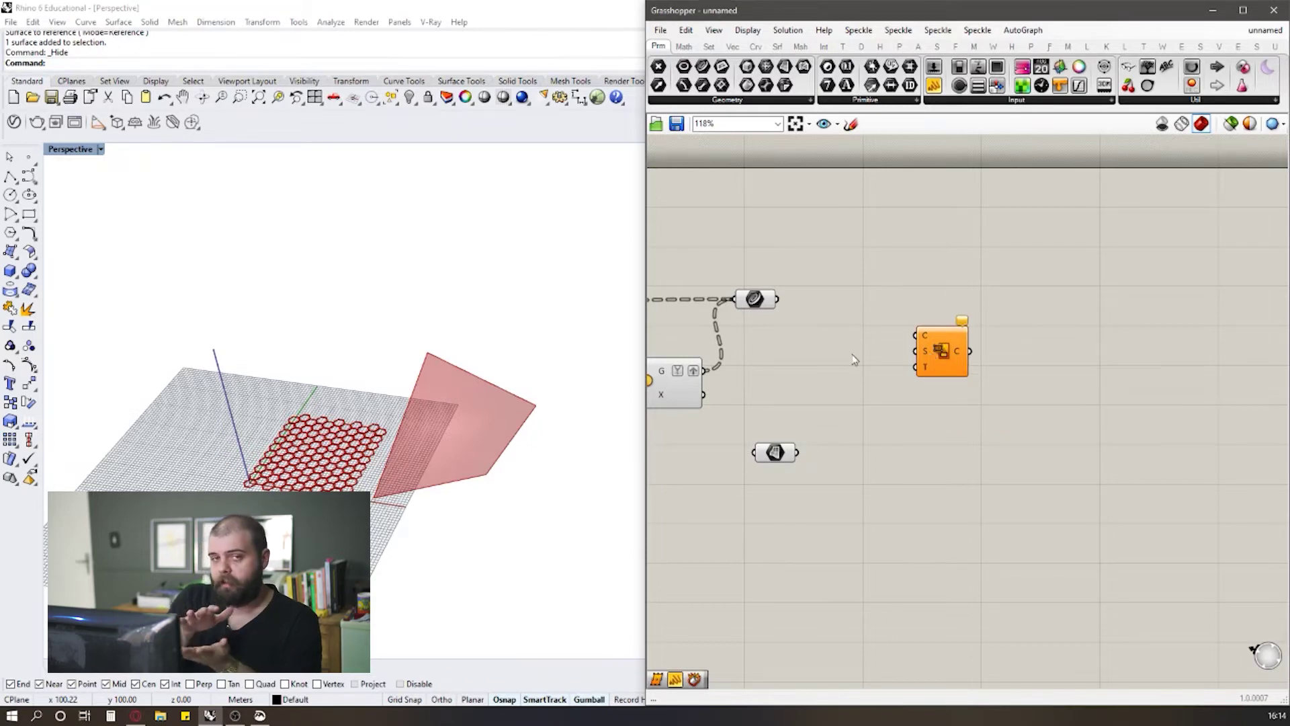
pyautogui.moveTo(926, 377)
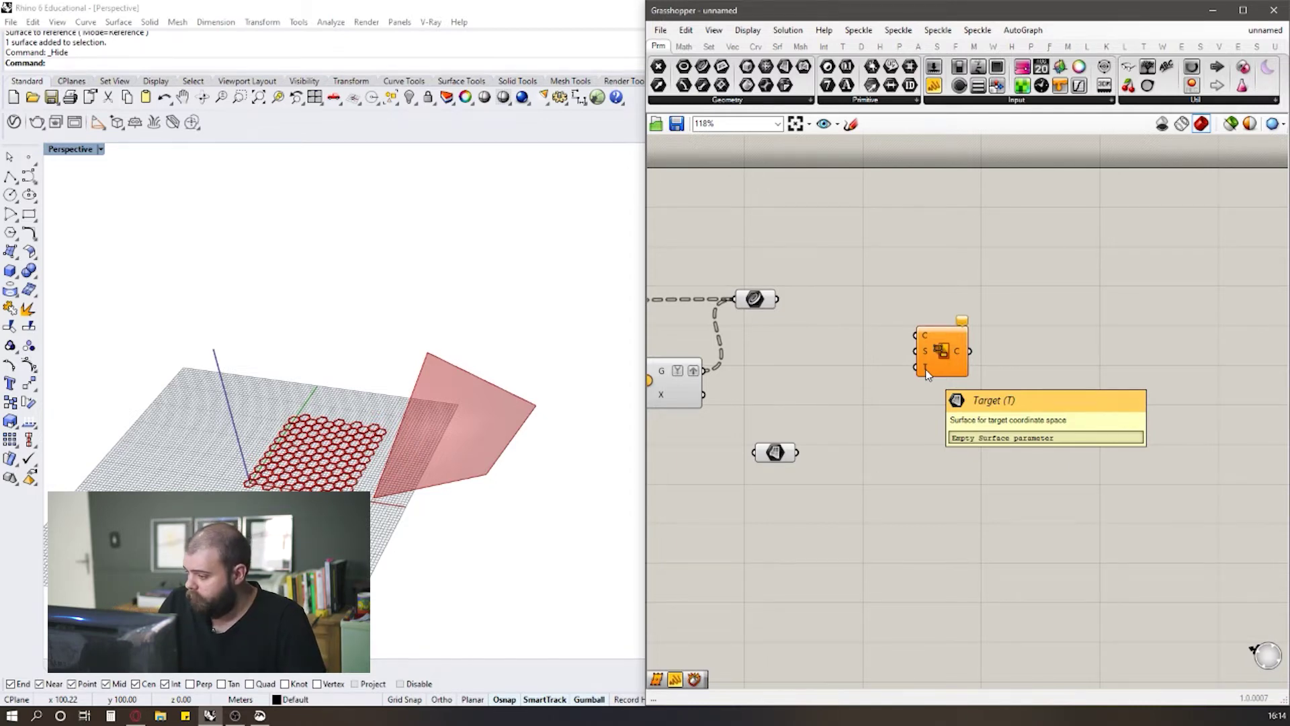
pyautogui.scroll(2, 927, 375)
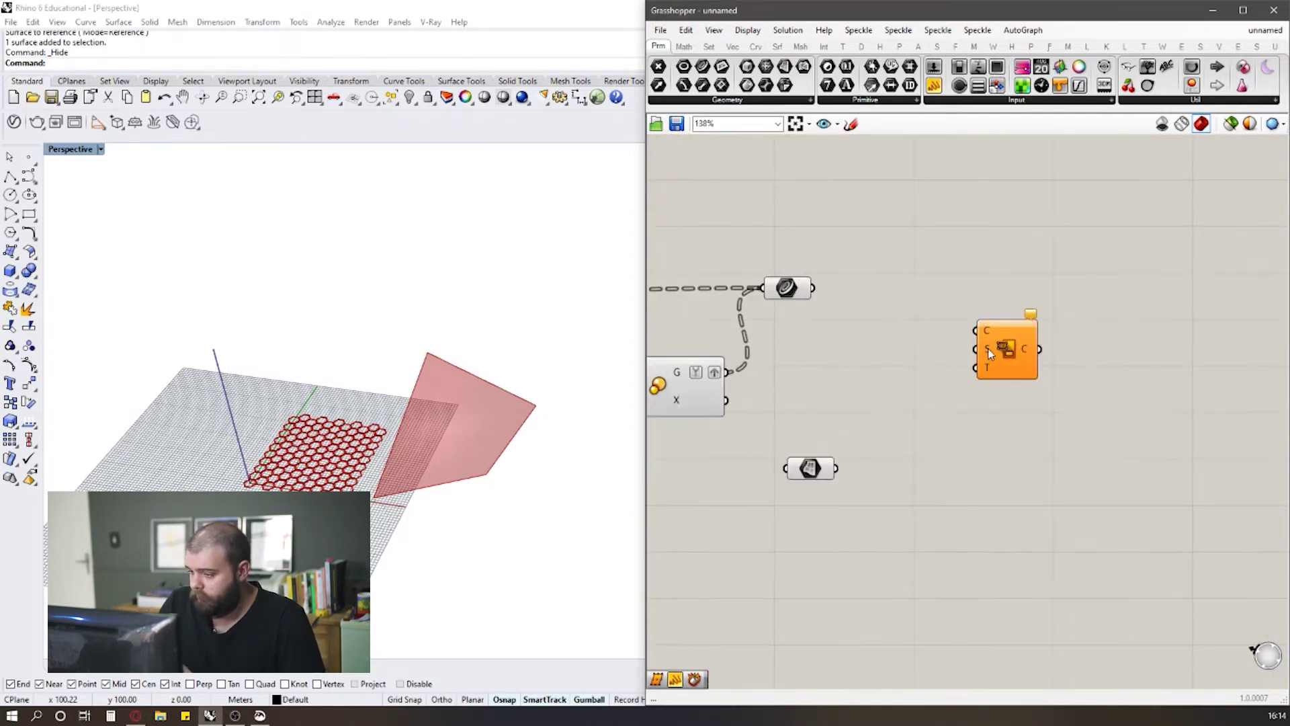
pyautogui.moveTo(987, 348)
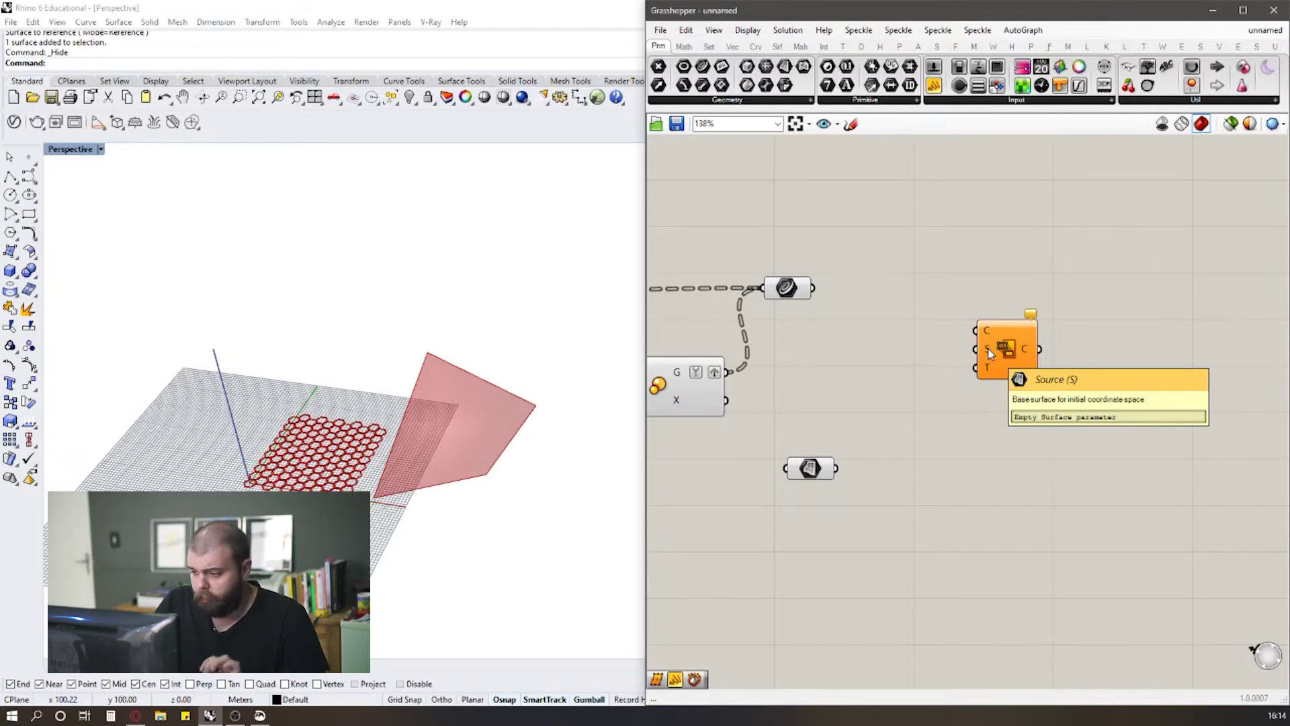
# Step: Add a Bounding Box component between the Curve parameter and the Map to Surface component
pyautogui.doubleClick(830, 368)
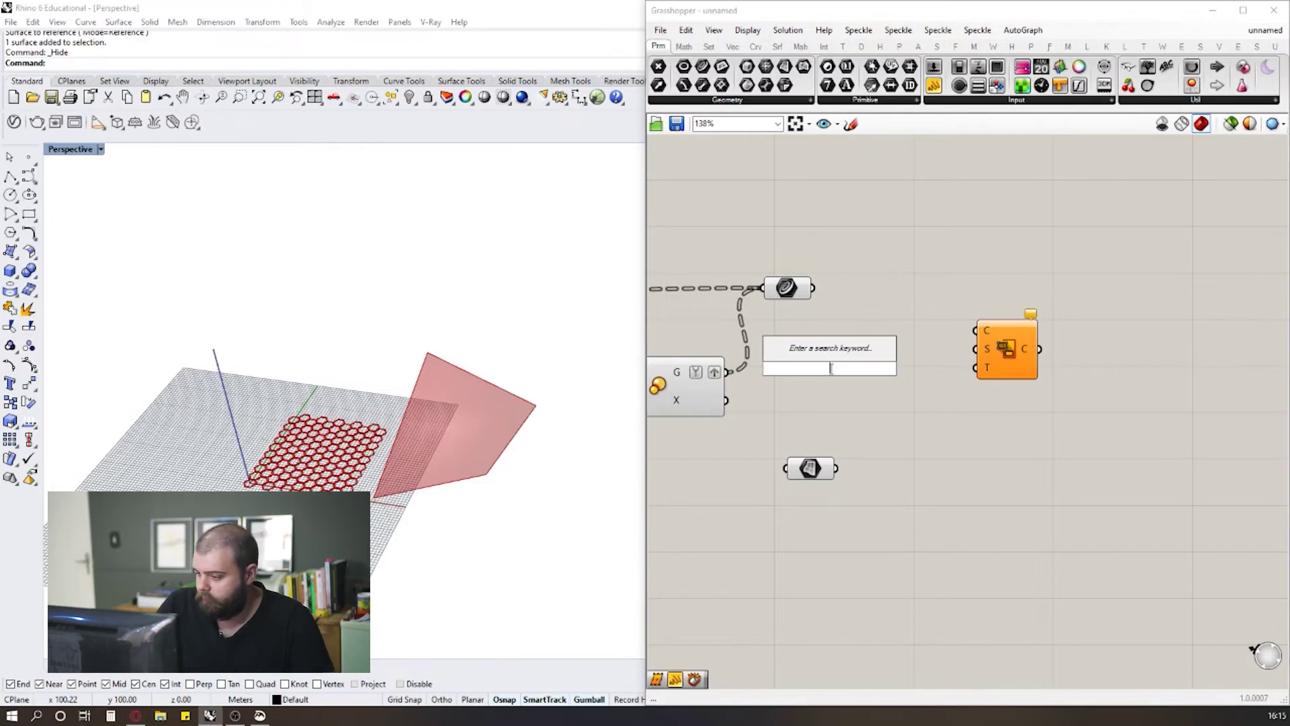
pyautogui.write('bounding')
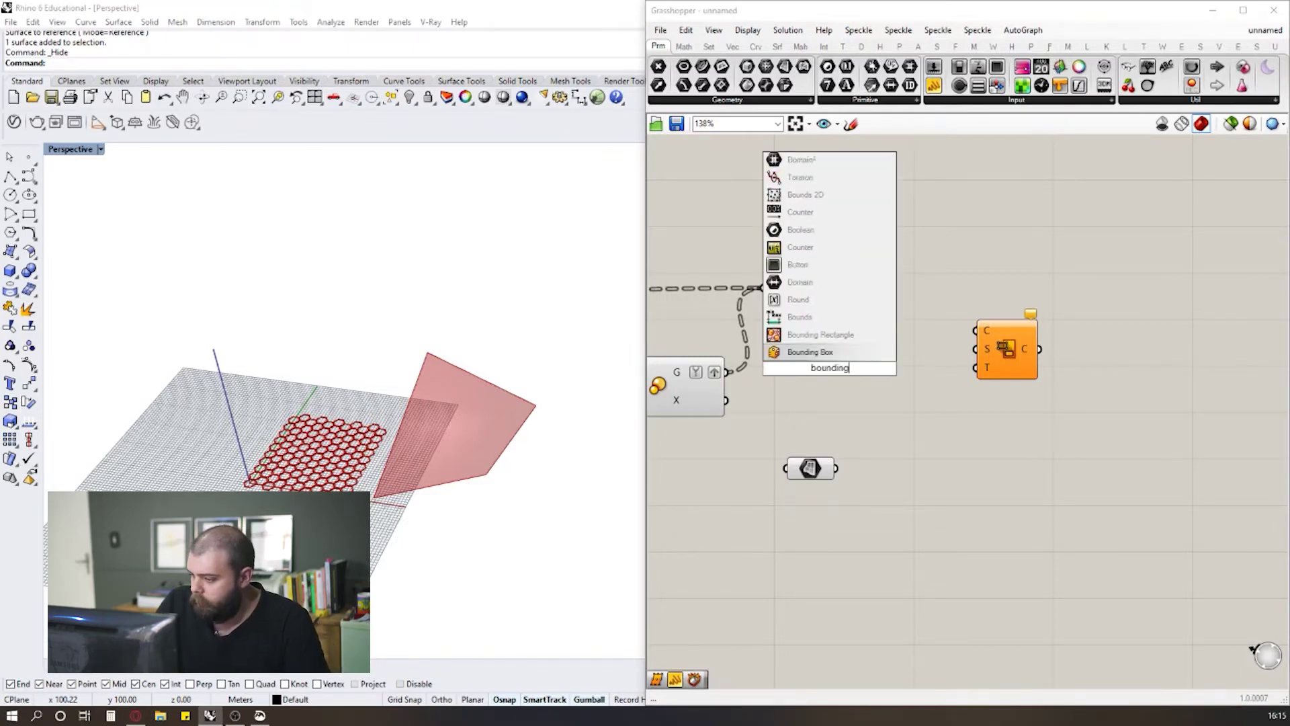
pyautogui.click(813, 350)
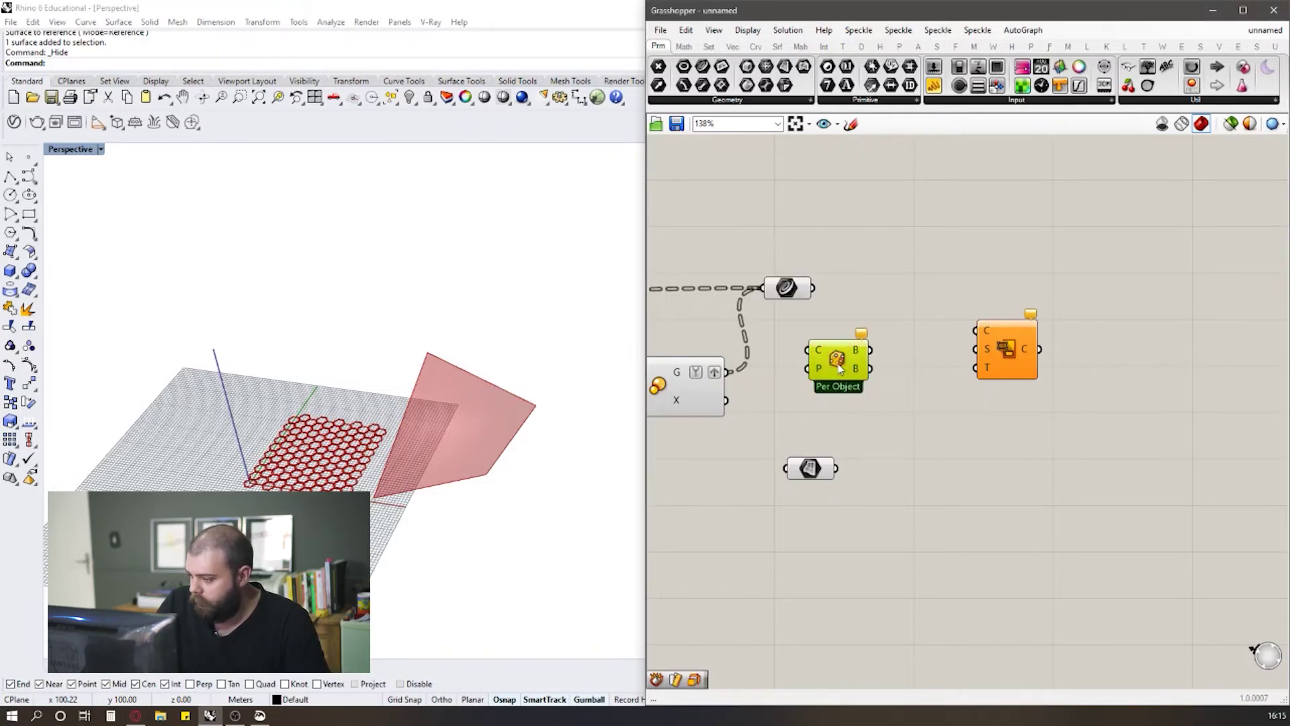
pyautogui.click(1109, 406)
pyautogui.scroll(-3, 1109, 406)
pyautogui.scroll(1, 980, 369)
pyautogui.moveTo(899, 351); pyautogui.dragTo(1030, 439)
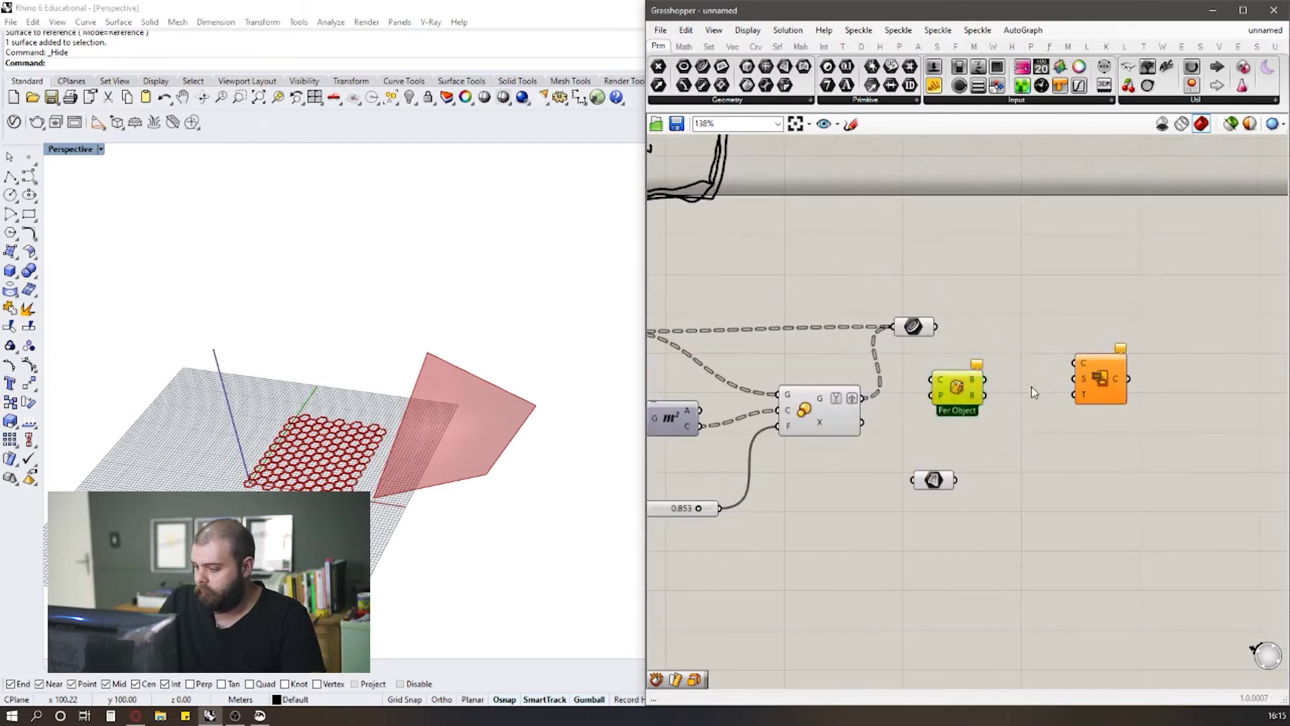
pyautogui.scroll(3, 1030, 386)
pyautogui.moveTo(779, 314); pyautogui.dragTo(979, 475)
pyautogui.click(974, 467)
pyautogui.moveTo(787, 319); pyautogui.dragTo(948, 430)
pyautogui.click(995, 408)
pyautogui.scroll(-4, 998, 406)
pyautogui.scroll(3, 995, 403)
pyautogui.click(922, 405)
pyautogui.click(1068, 389)
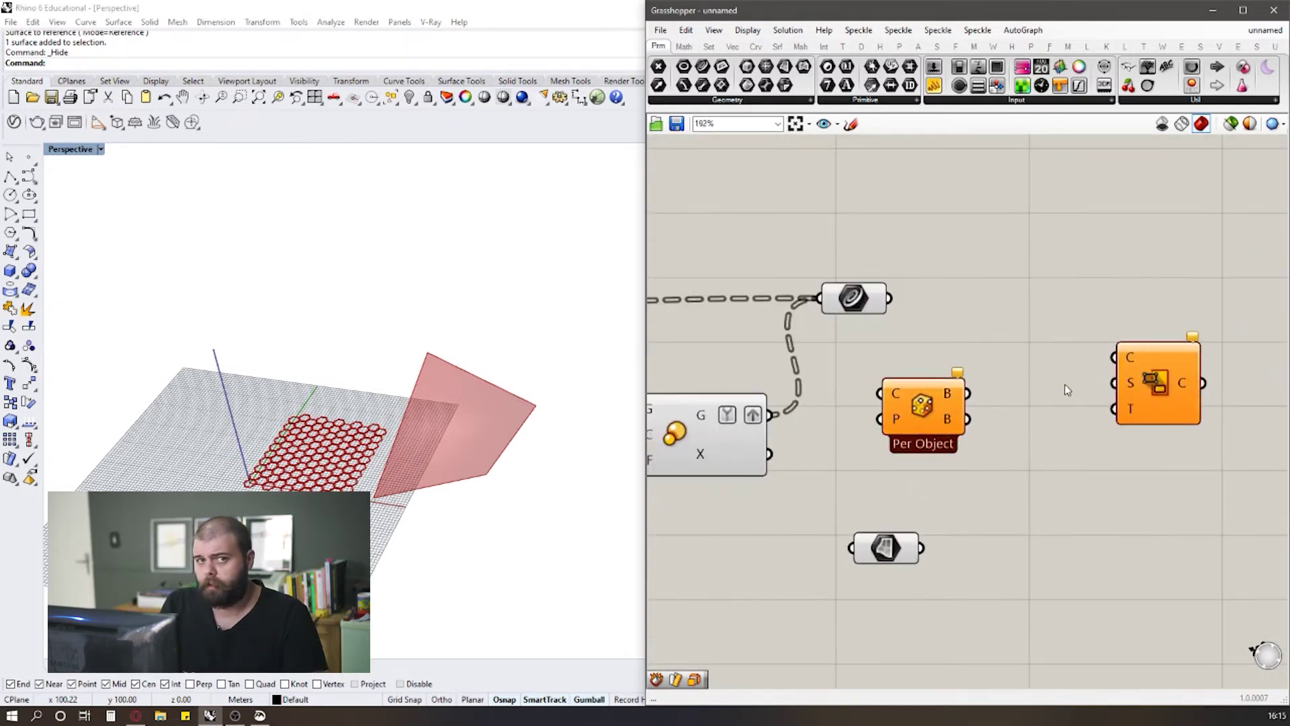
pyautogui.scroll(-3, 1075, 391)
pyautogui.scroll(-3, 999, 367)
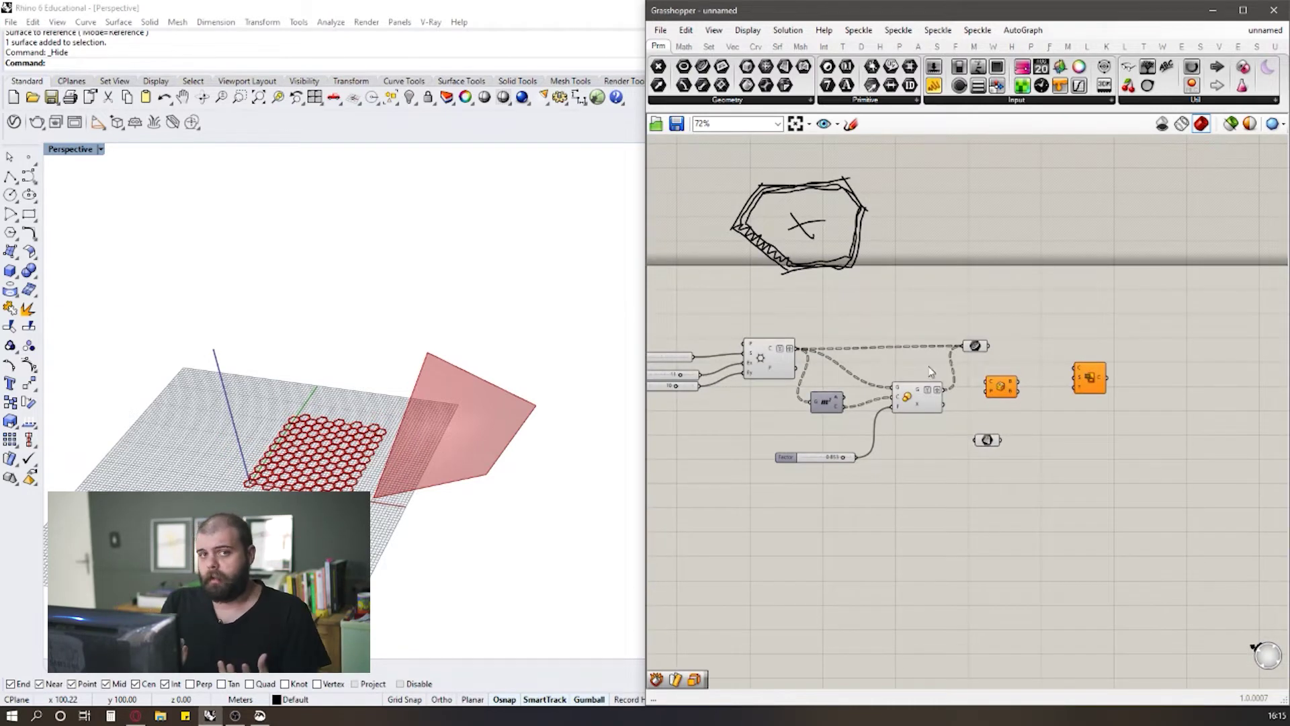
pyautogui.scroll(-3, 981, 371)
pyautogui.scroll(5, 1043, 373)
pyautogui.scroll(-1, 1044, 373)
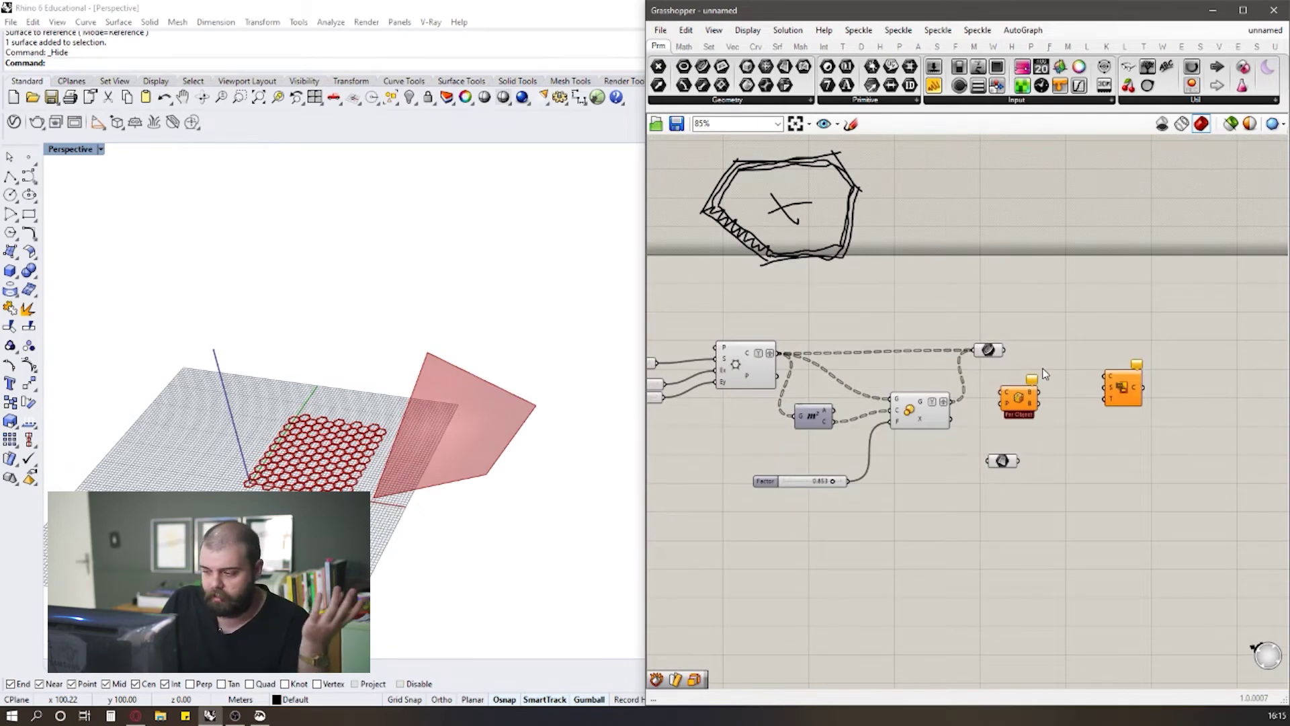
pyautogui.scroll(2, 1008, 382)
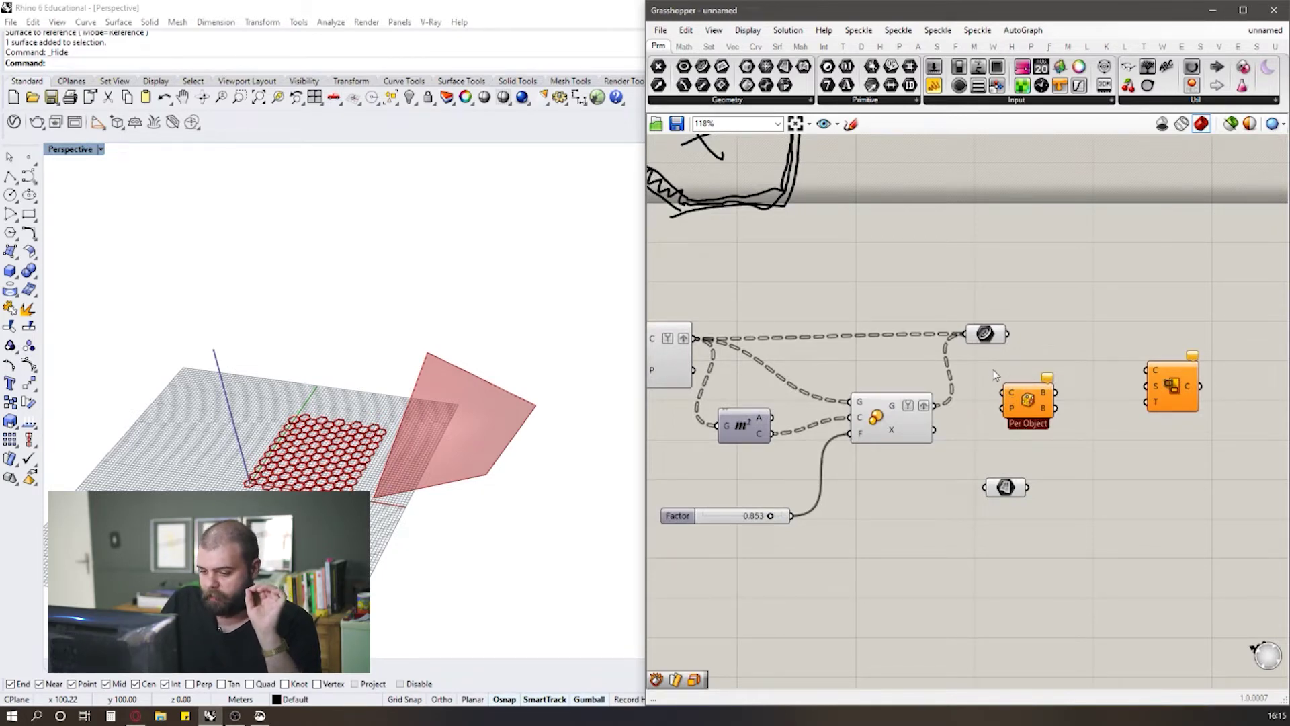
pyautogui.scroll(-1, 996, 376)
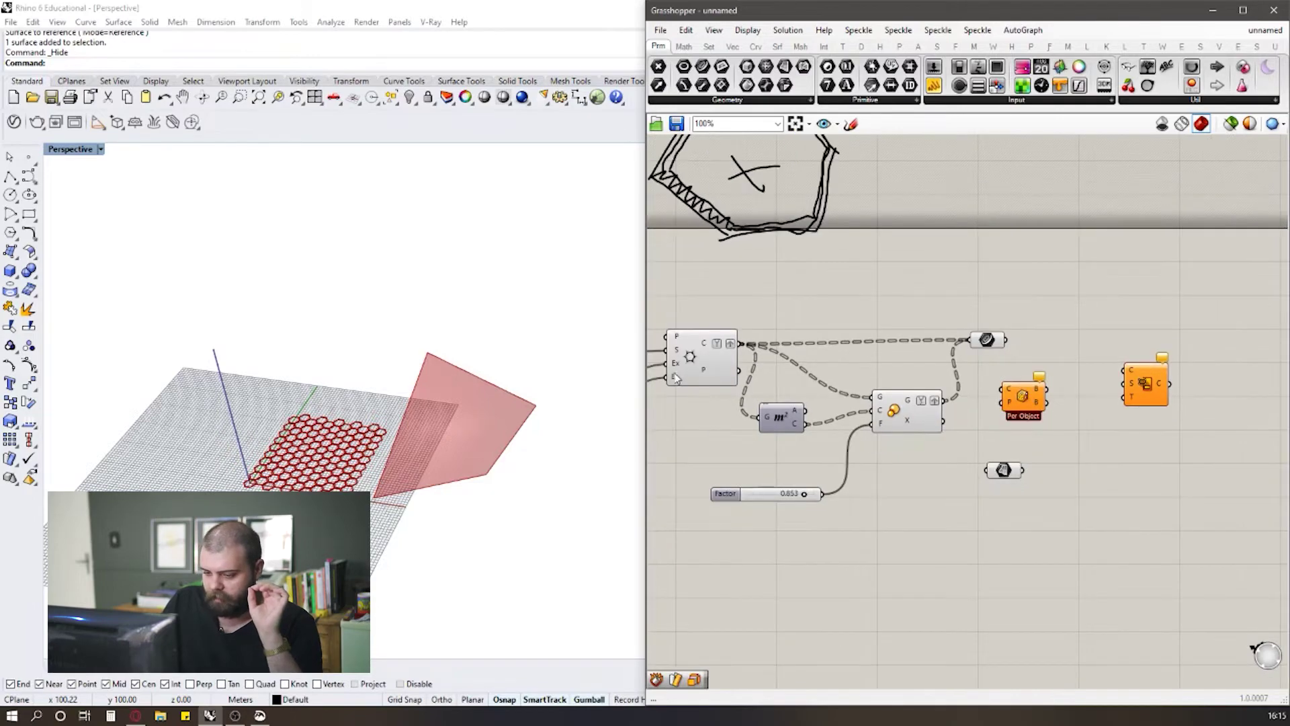
# Step: Connect the hexagonal grid's cells output to the content input of the Bounding Box and inspect the resulting boxes
pyautogui.click(715, 359)
pyautogui.moveTo(376, 437); pyautogui.dragTo(380, 484, button='right')
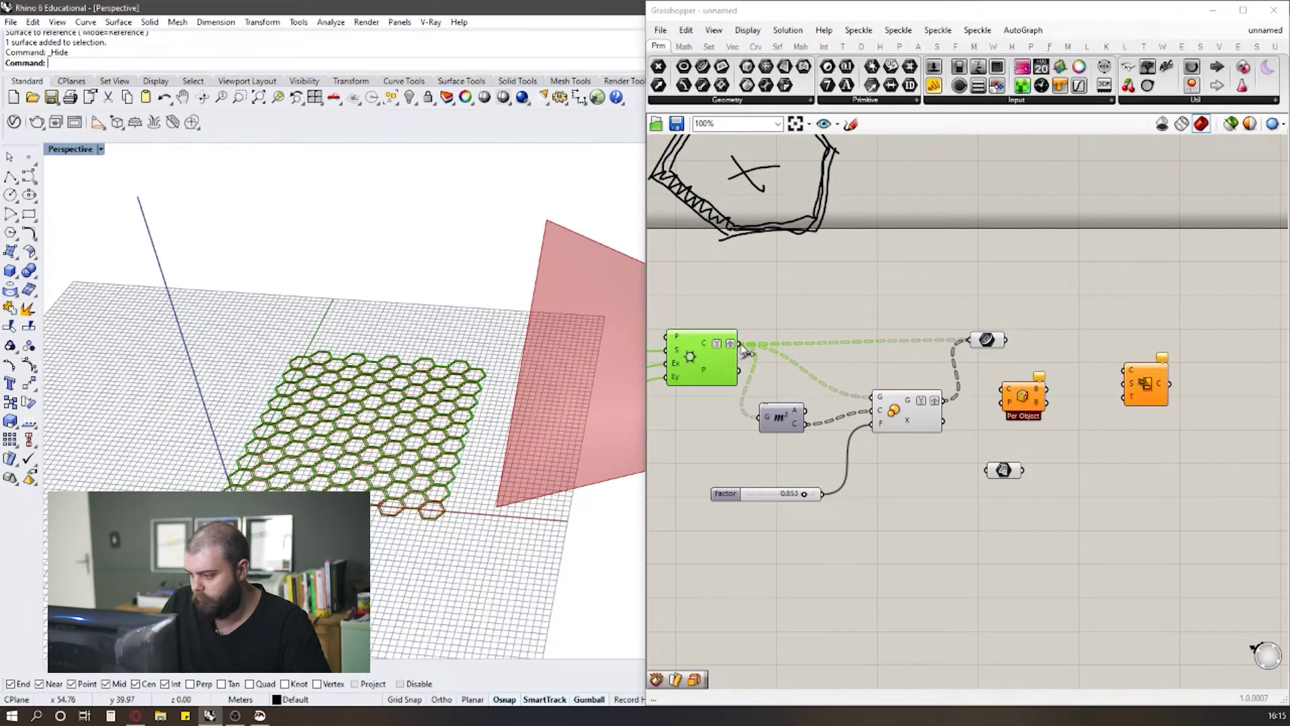
pyautogui.moveTo(741, 344); pyautogui.dragTo(1037, 392)
pyautogui.click(1058, 361)
pyautogui.click(1054, 357)
pyautogui.scroll(1, 1043, 374)
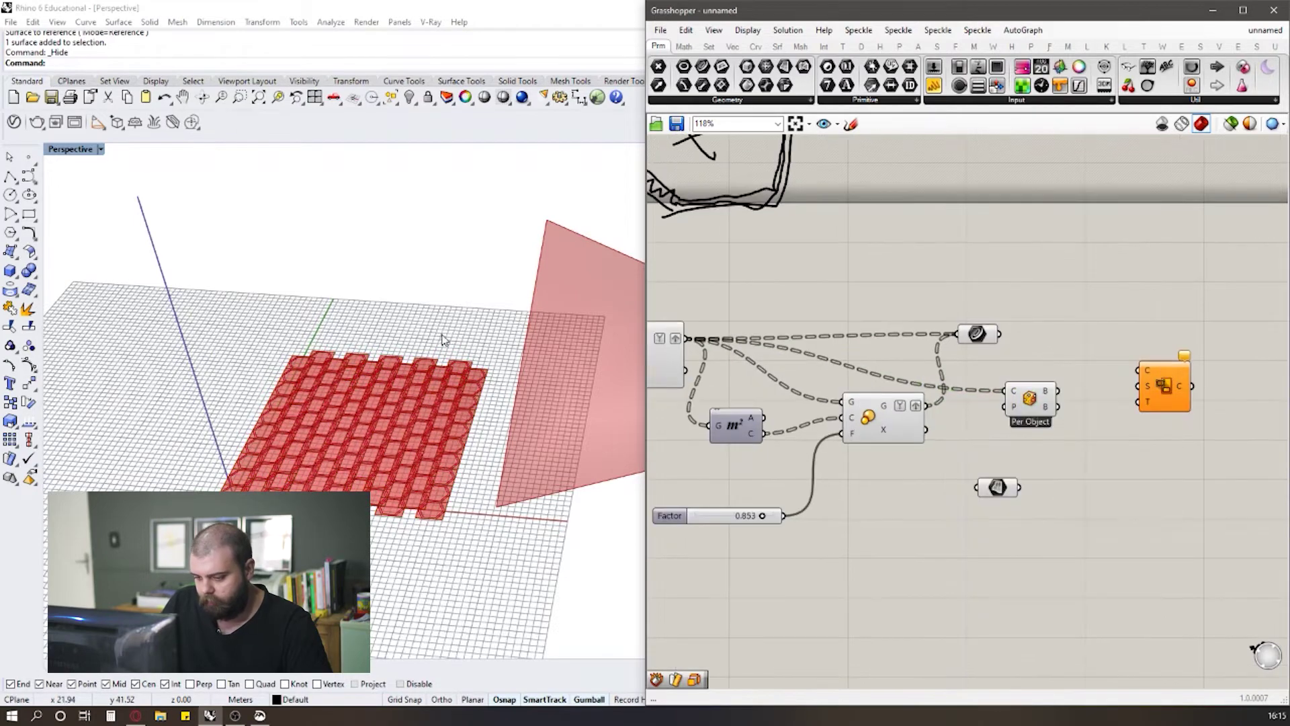
pyautogui.scroll(3, 389, 371)
pyautogui.scroll(-2, 316, 363)
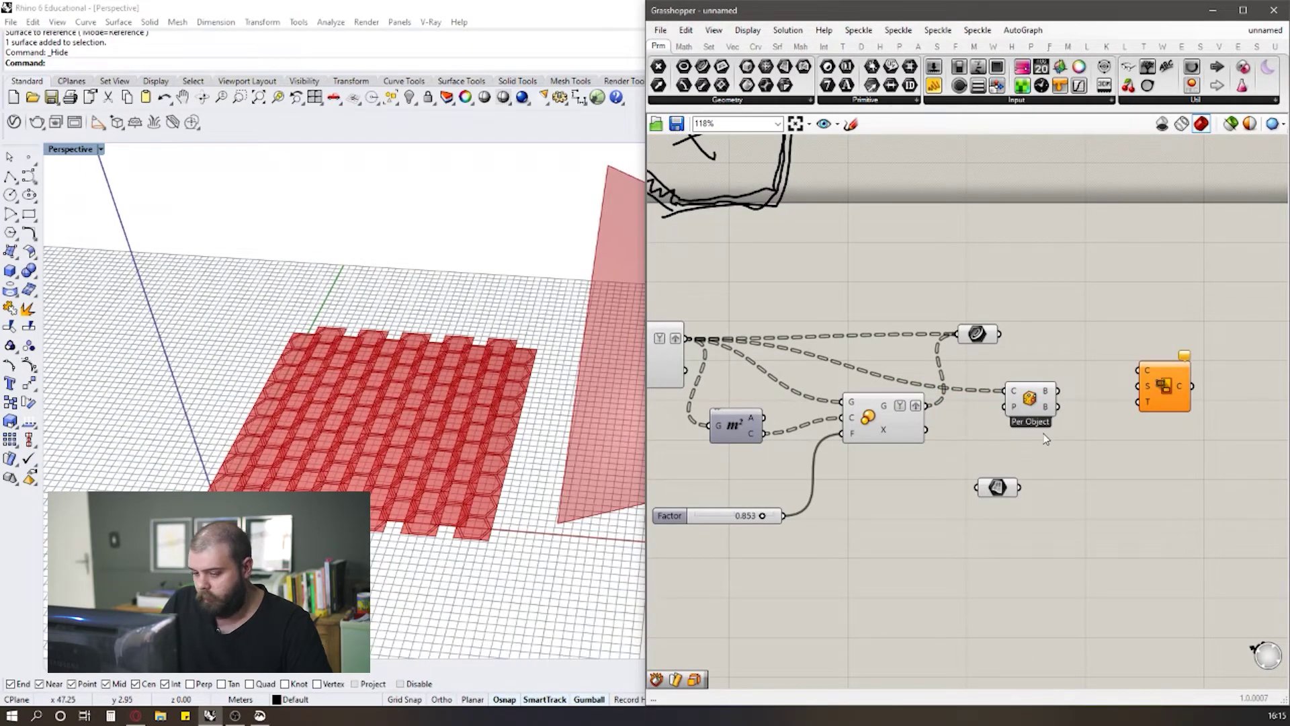
# Step: Switch the Bounding Box component from per-object boxes to Union Box
pyautogui.scroll(-1, 1045, 439)
pyautogui.scroll(3, 941, 376)
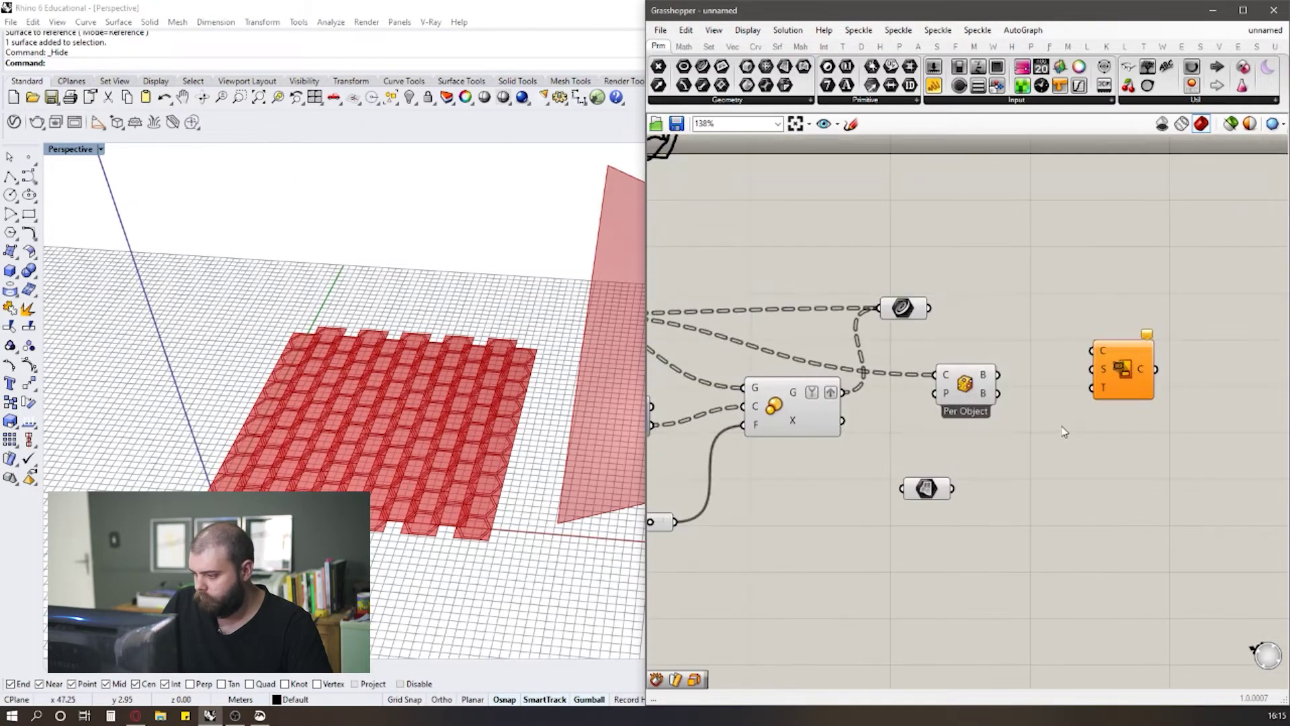
pyautogui.rightClick(928, 368)
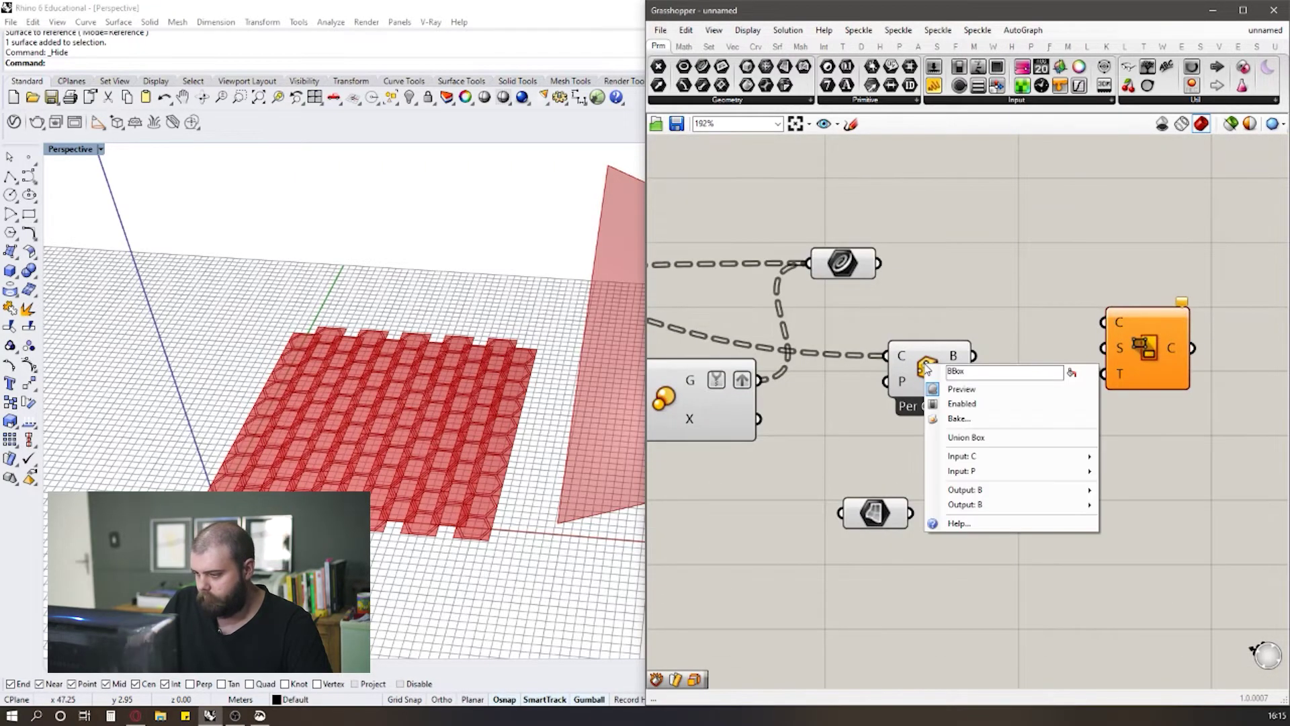
pyautogui.click(971, 440)
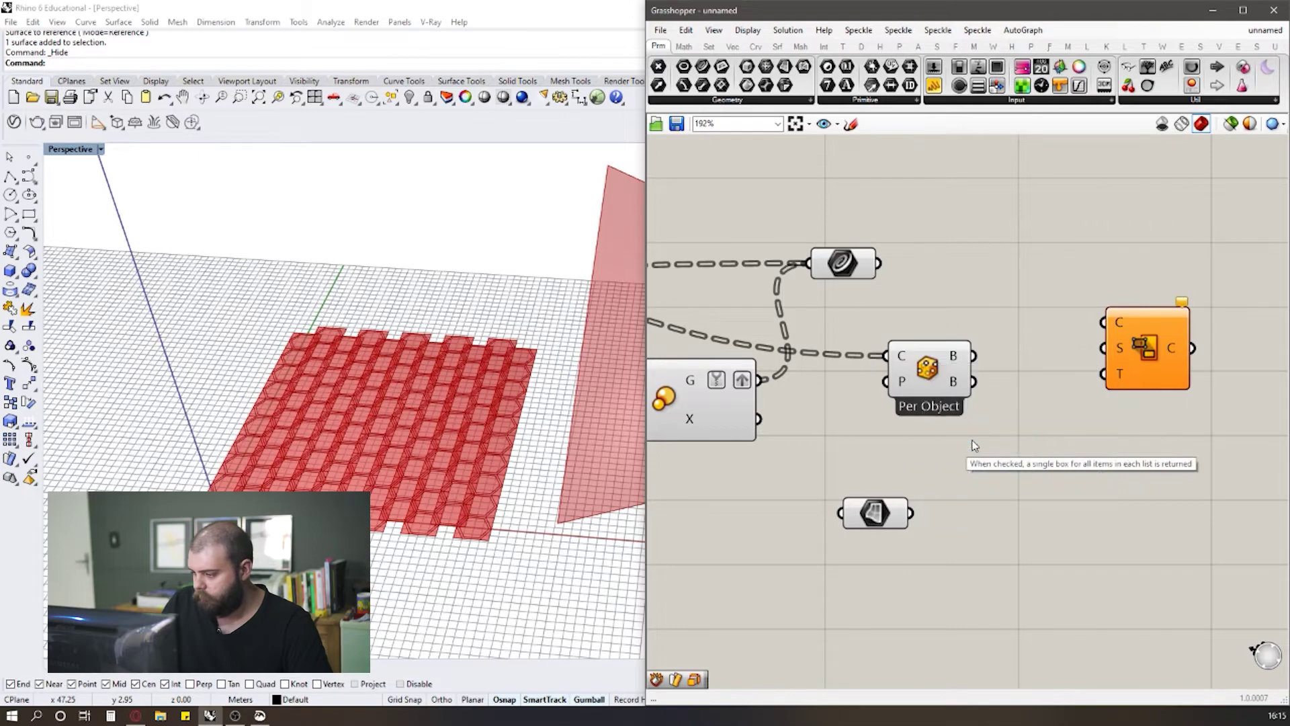
pyautogui.scroll(-2, 1007, 449)
pyautogui.scroll(1, 998, 432)
pyautogui.click(961, 413)
pyautogui.click(1029, 395)
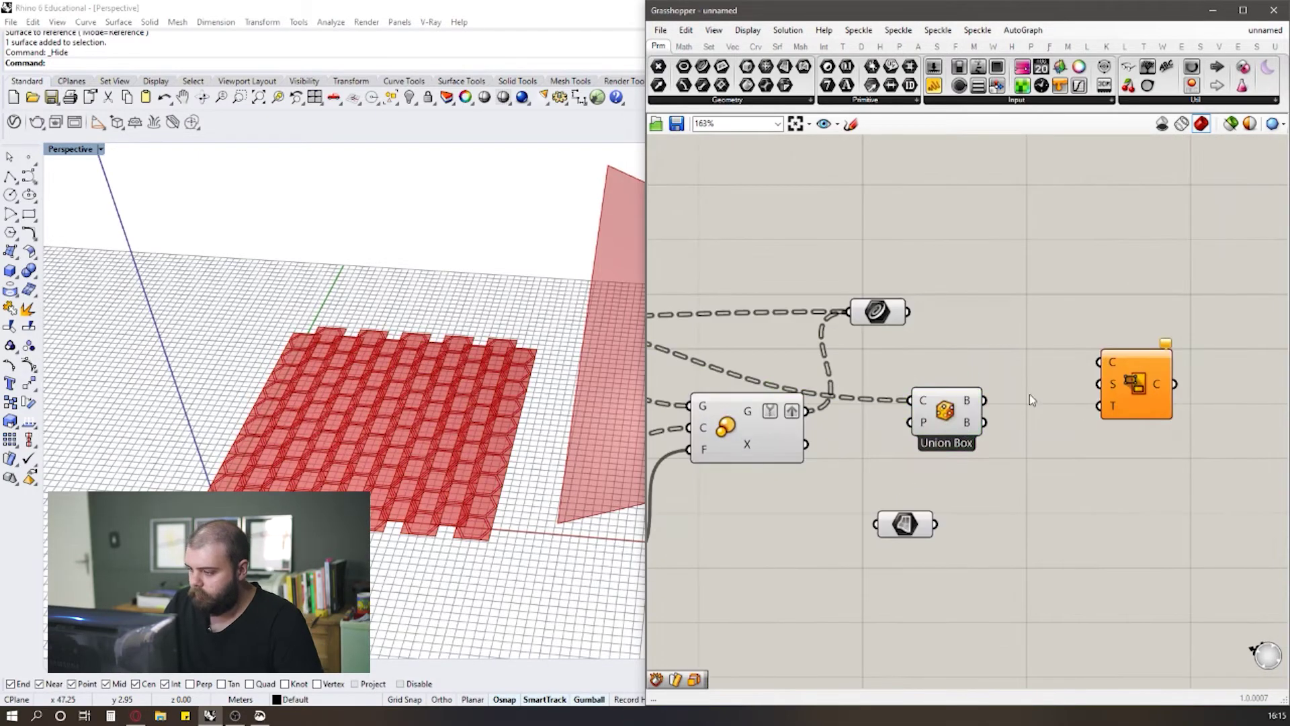
# Step: Flatten the Content input of the Bounding Box so all hexagon cells share one box, and shift the component slightly
pyautogui.scroll(2, 1030, 396)
pyautogui.click(968, 356)
pyautogui.click(966, 338)
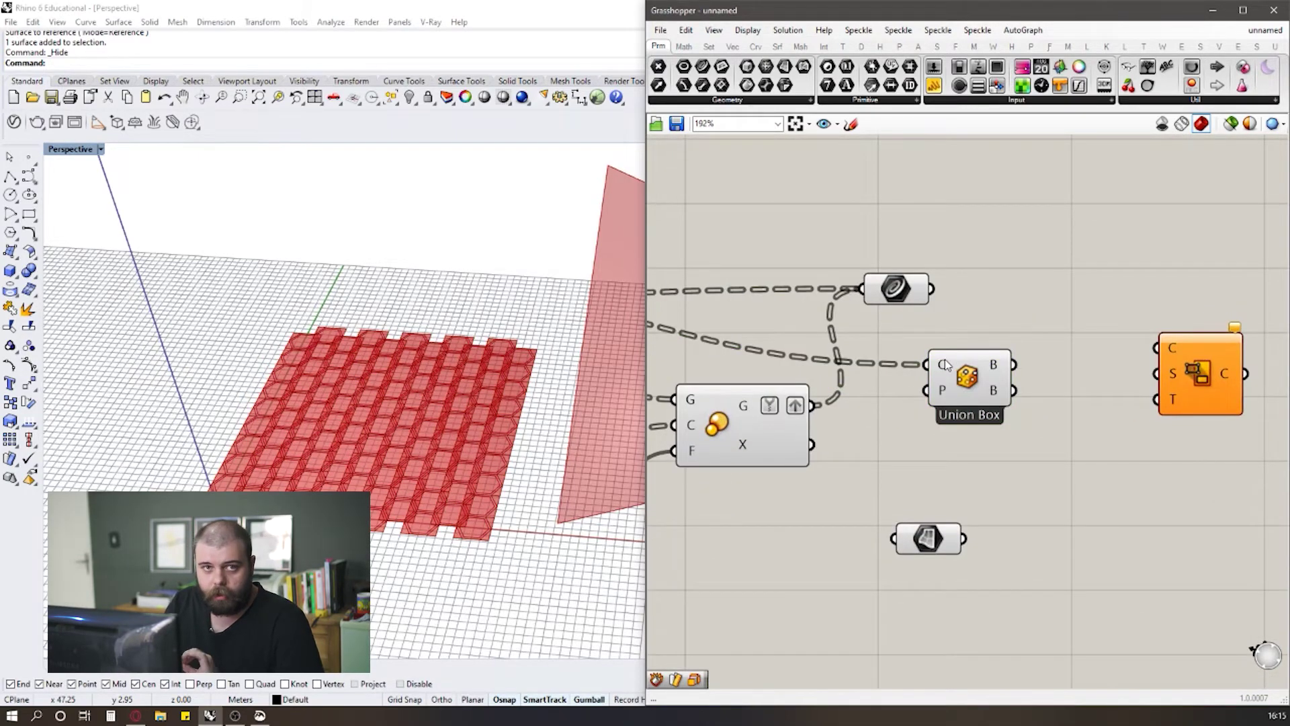
pyautogui.moveTo(946, 365)
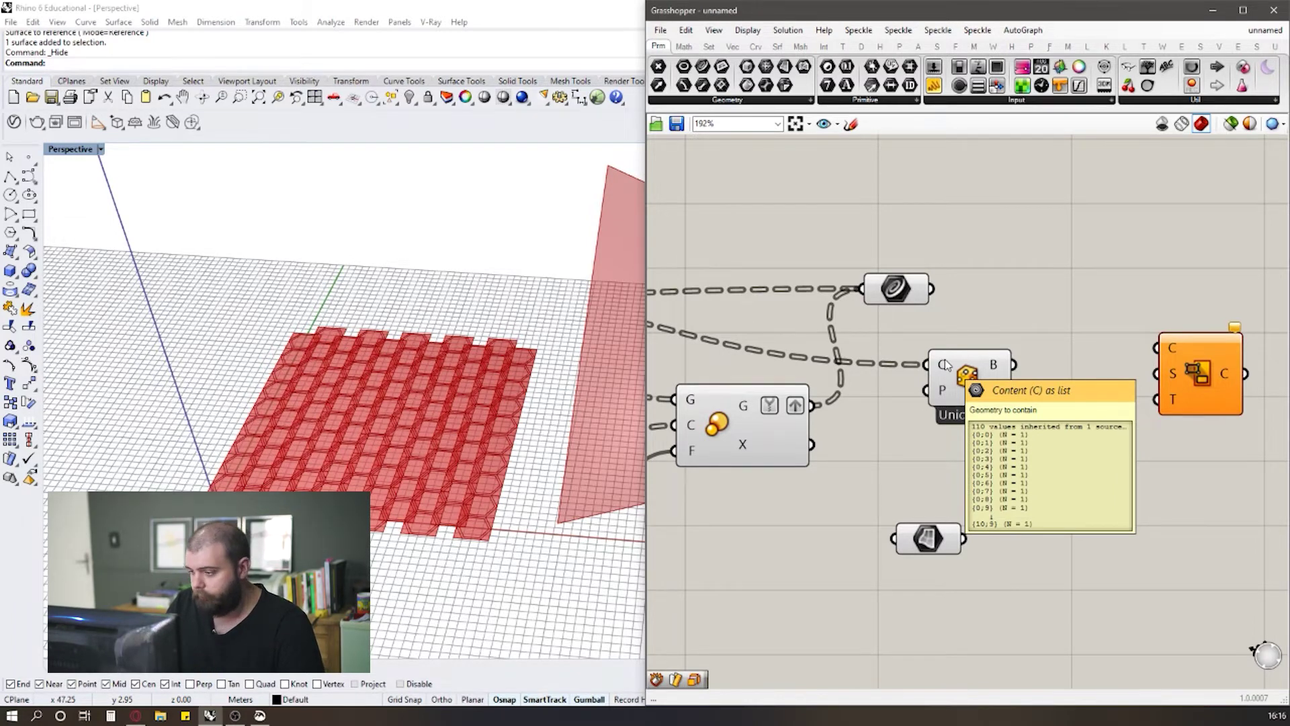
pyautogui.rightClick(945, 365)
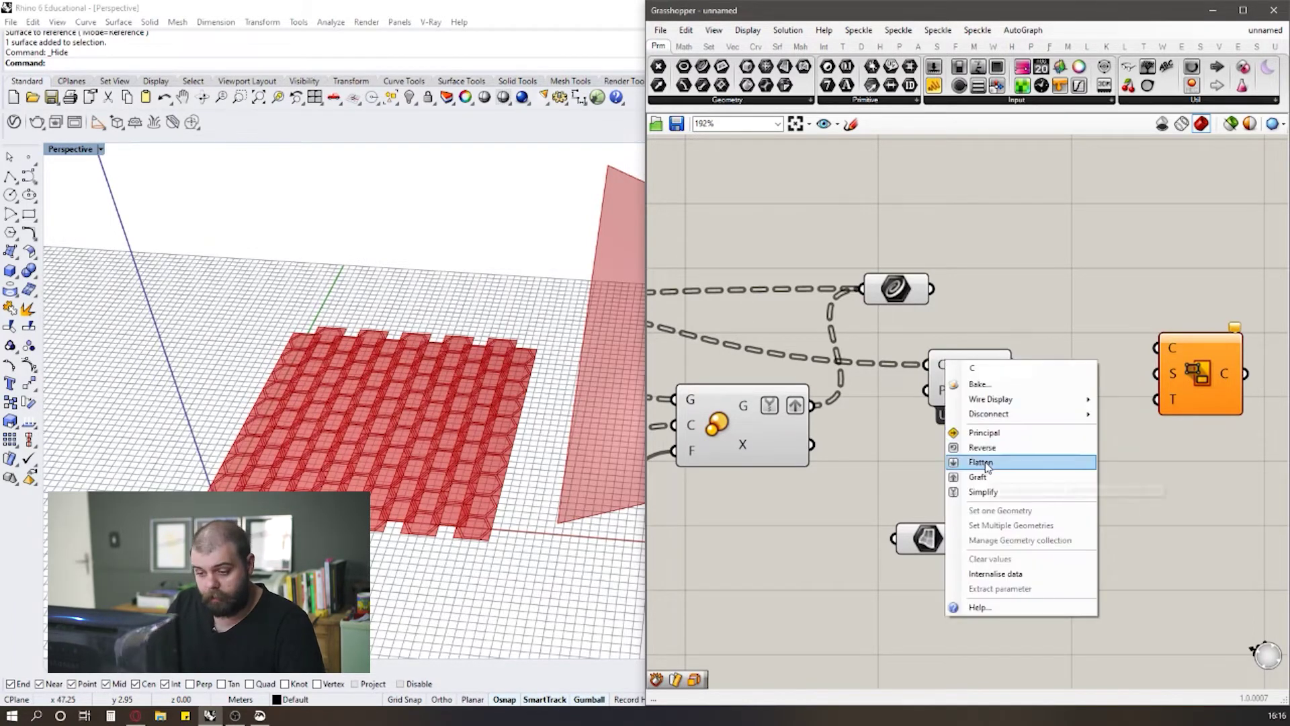
pyautogui.click(985, 461)
pyautogui.moveTo(962, 379); pyautogui.dragTo(958, 396)
pyautogui.click(987, 471)
pyautogui.moveTo(403, 336); pyautogui.dragTo(432, 373, button='right')
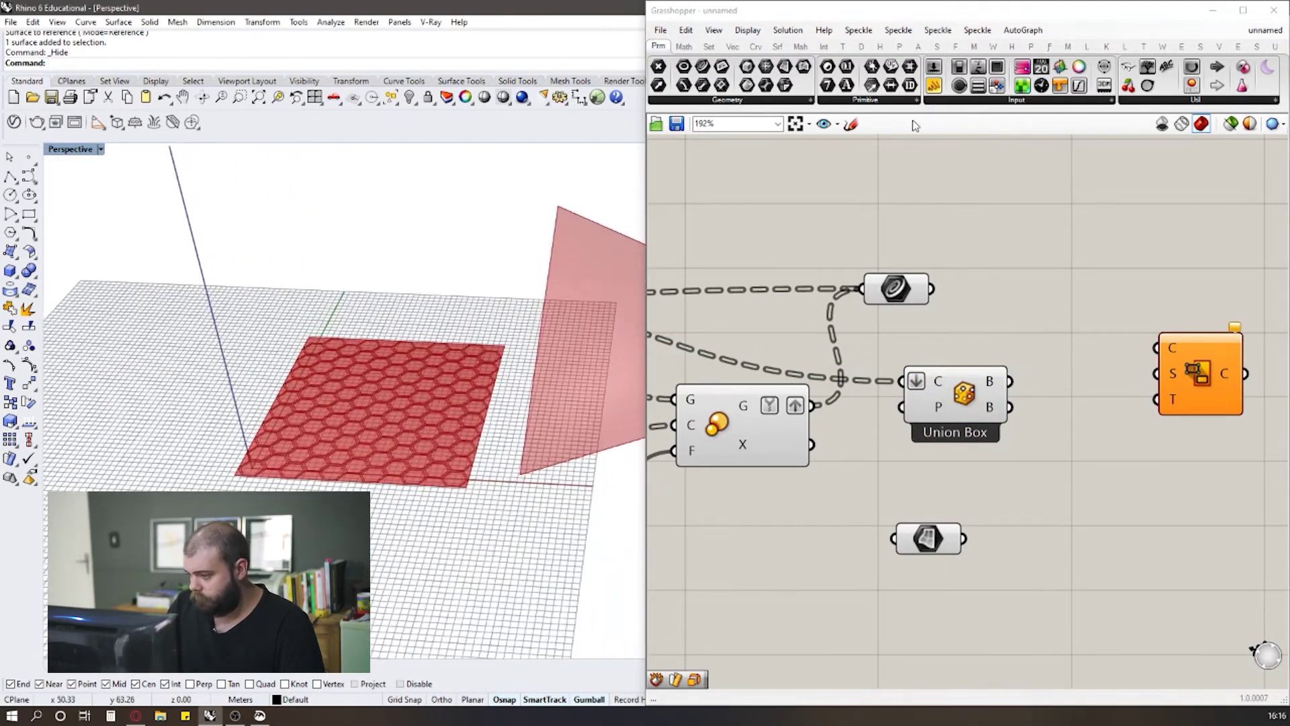
# Step: Add a Panel below the Map to Surface component and connect the Bounding Box's Box output to read its content
pyautogui.moveTo(932, 89); pyautogui.dragTo(1150, 508)
pyautogui.scroll(-1, 1161, 511)
pyautogui.scroll(1, 1161, 511)
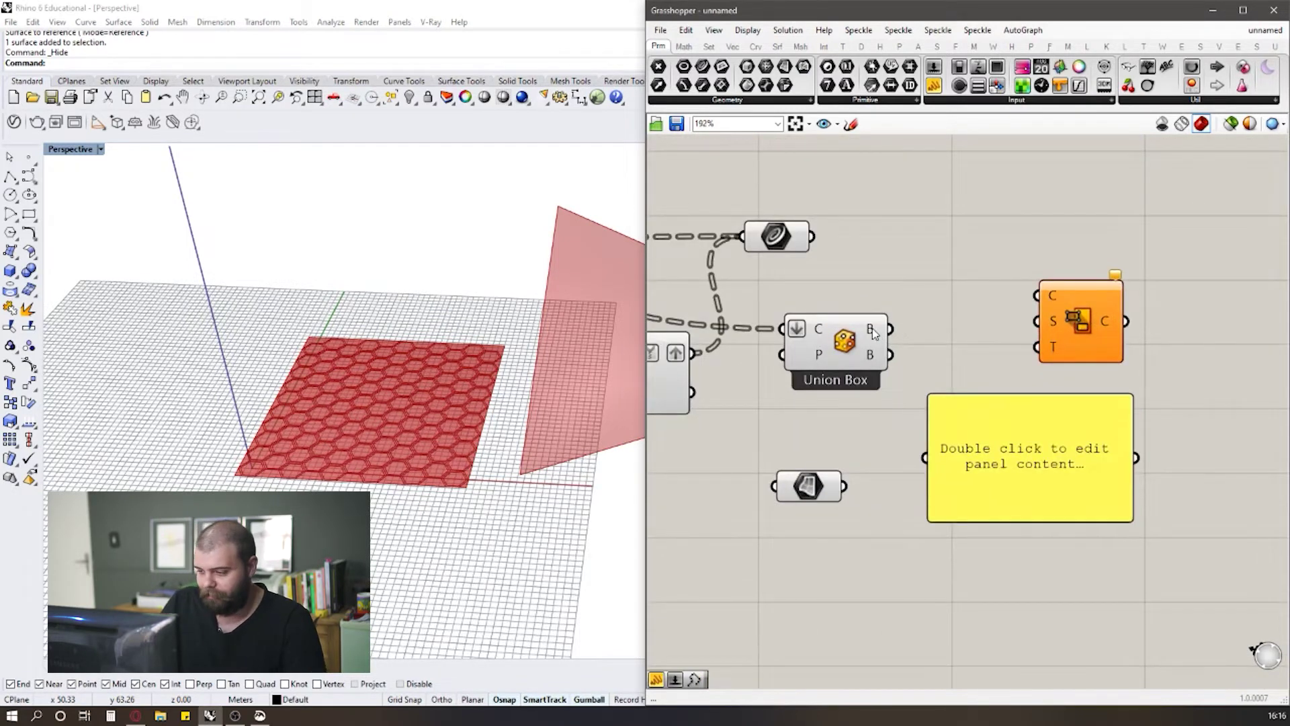
pyautogui.moveTo(872, 334)
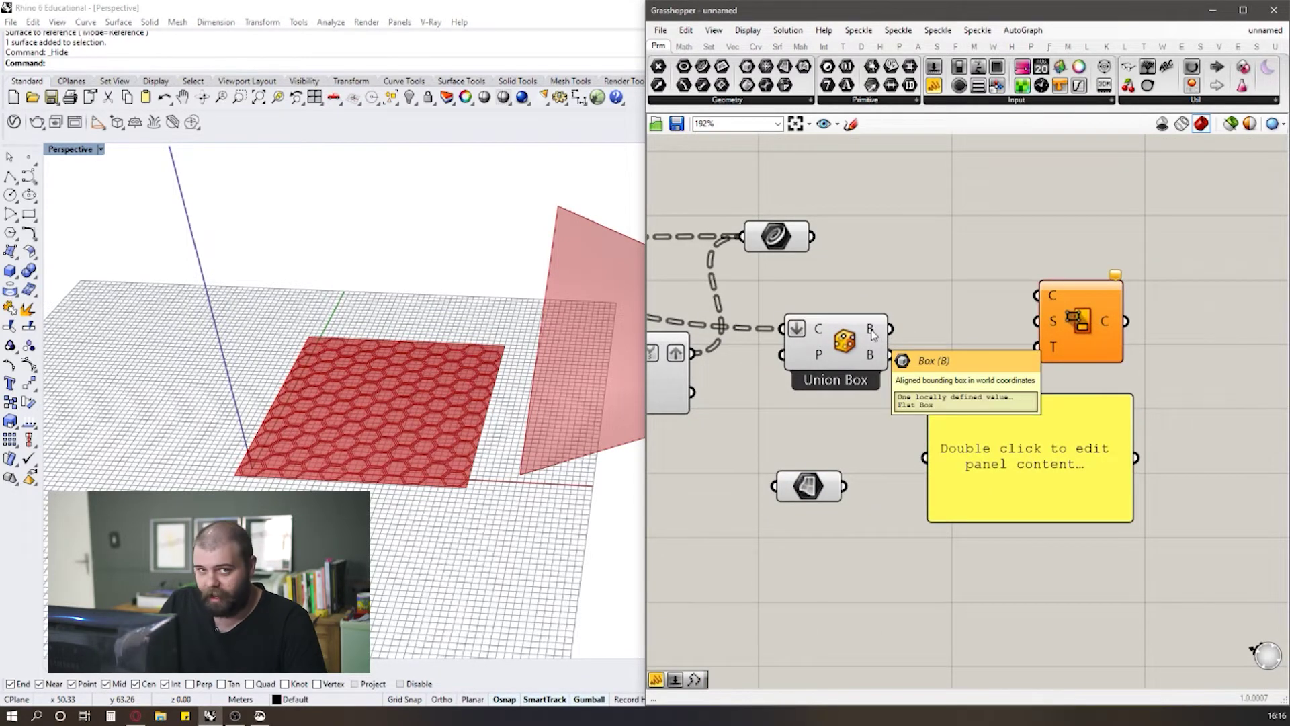
pyautogui.moveTo(446, 444); pyautogui.dragTo(434, 445, button='right')
pyautogui.moveTo(891, 329); pyautogui.dragTo(890, 445)
pyautogui.scroll(3, 1005, 456)
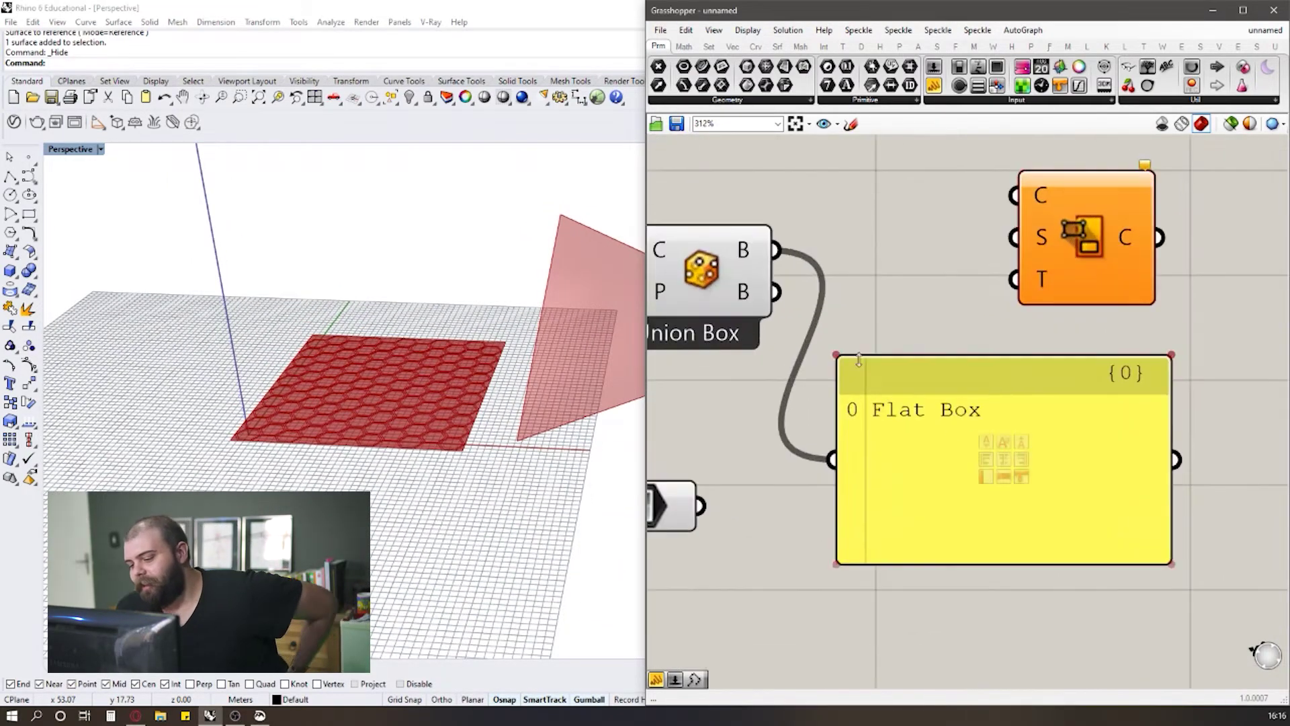
pyautogui.moveTo(817, 336); pyautogui.dragTo(1026, 442)
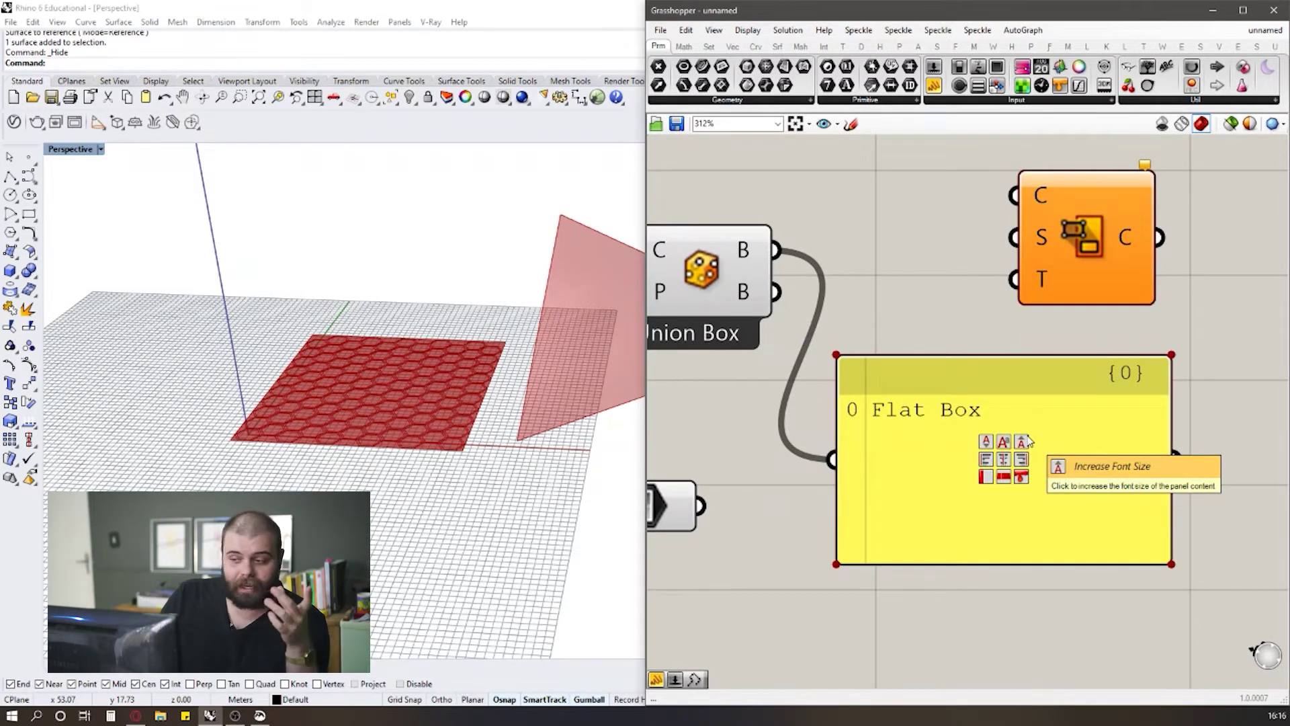
pyautogui.scroll(-5, 472, 329)
pyautogui.moveTo(471, 329); pyautogui.dragTo(496, 352, button='right')
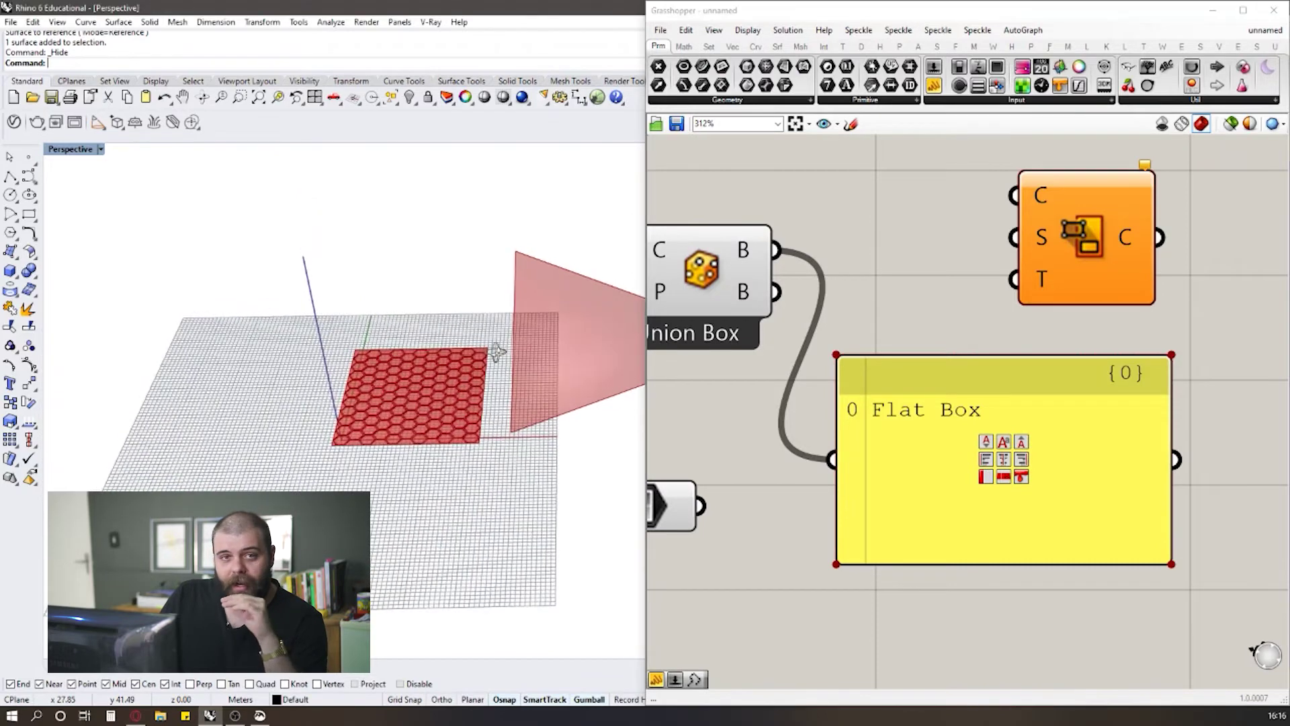
pyautogui.scroll(-2, 941, 317)
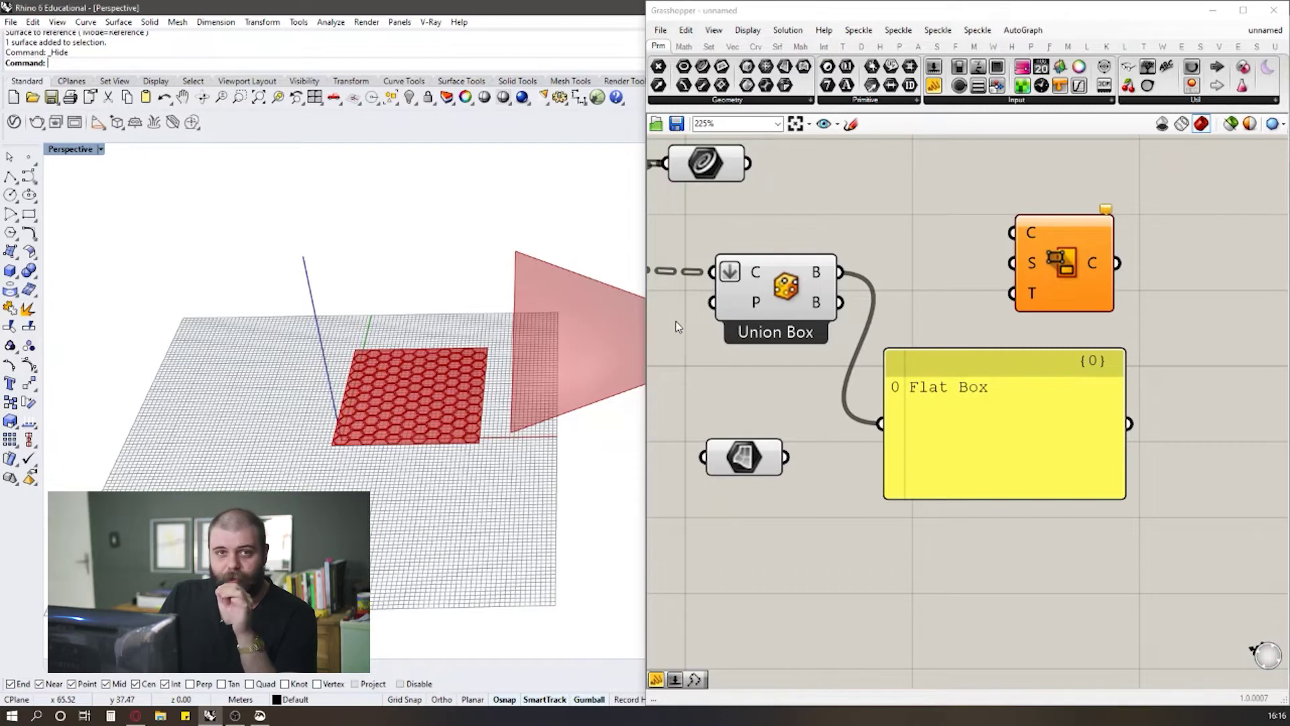
pyautogui.scroll(-3, 864, 366)
pyautogui.scroll(2, 887, 390)
pyautogui.scroll(-3, 910, 412)
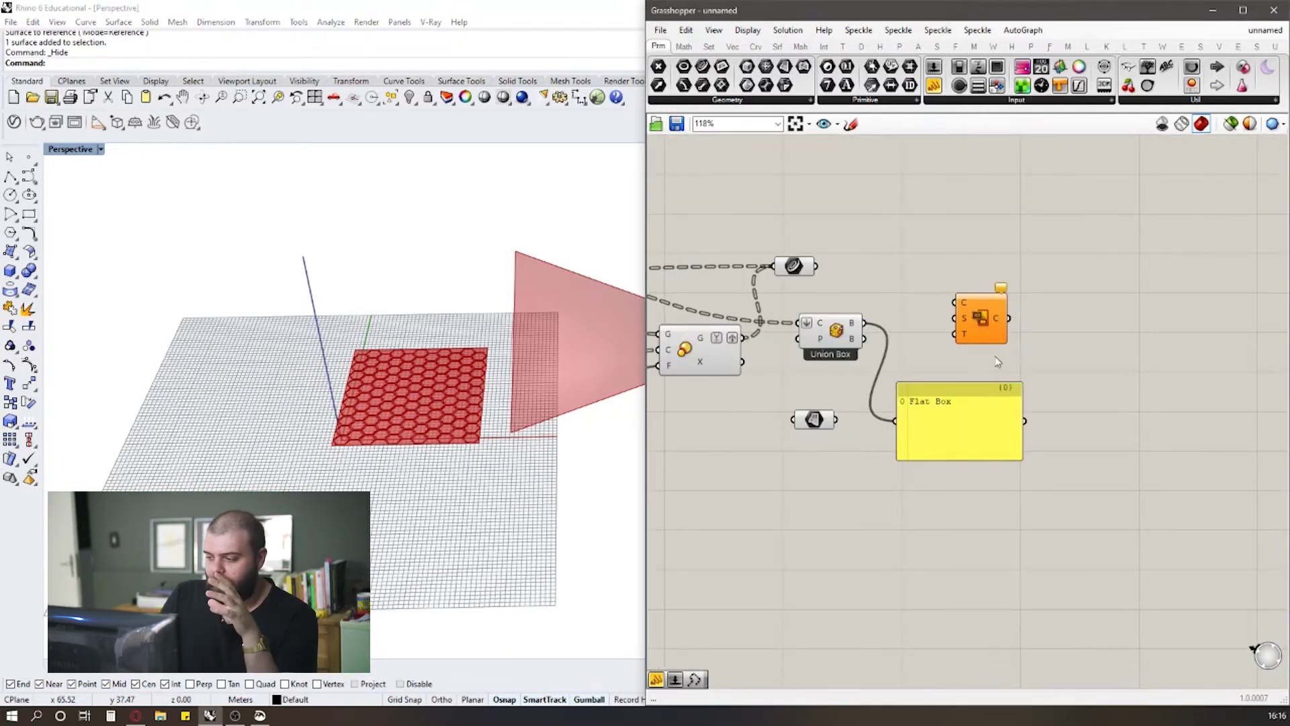
pyautogui.scroll(3, 962, 358)
pyautogui.scroll(-4, 882, 350)
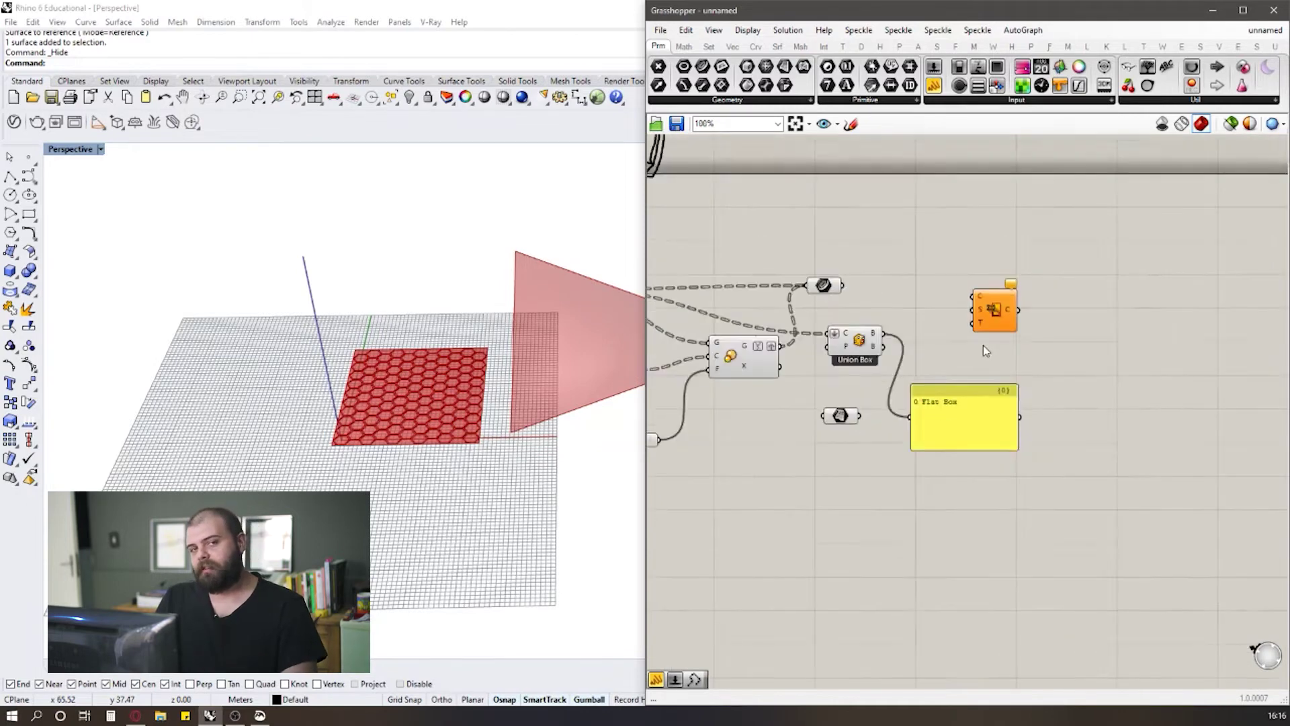
pyautogui.scroll(3, 882, 369)
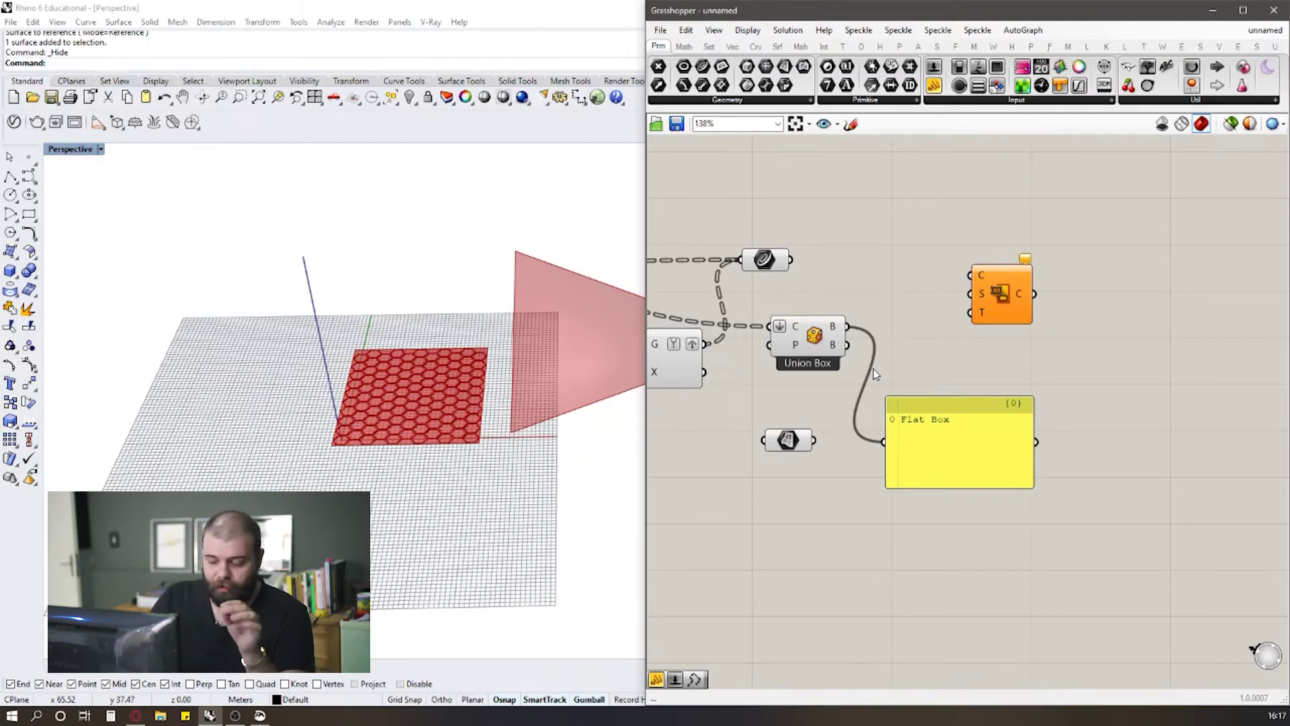
# Step: Delete the Panel connected to the Bounding Box and nudge the Bounding Box closer below the Curve parameter
pyautogui.moveTo(811, 345); pyautogui.dragTo(787, 316)
pyautogui.click(925, 446)
pyautogui.press('Delete')
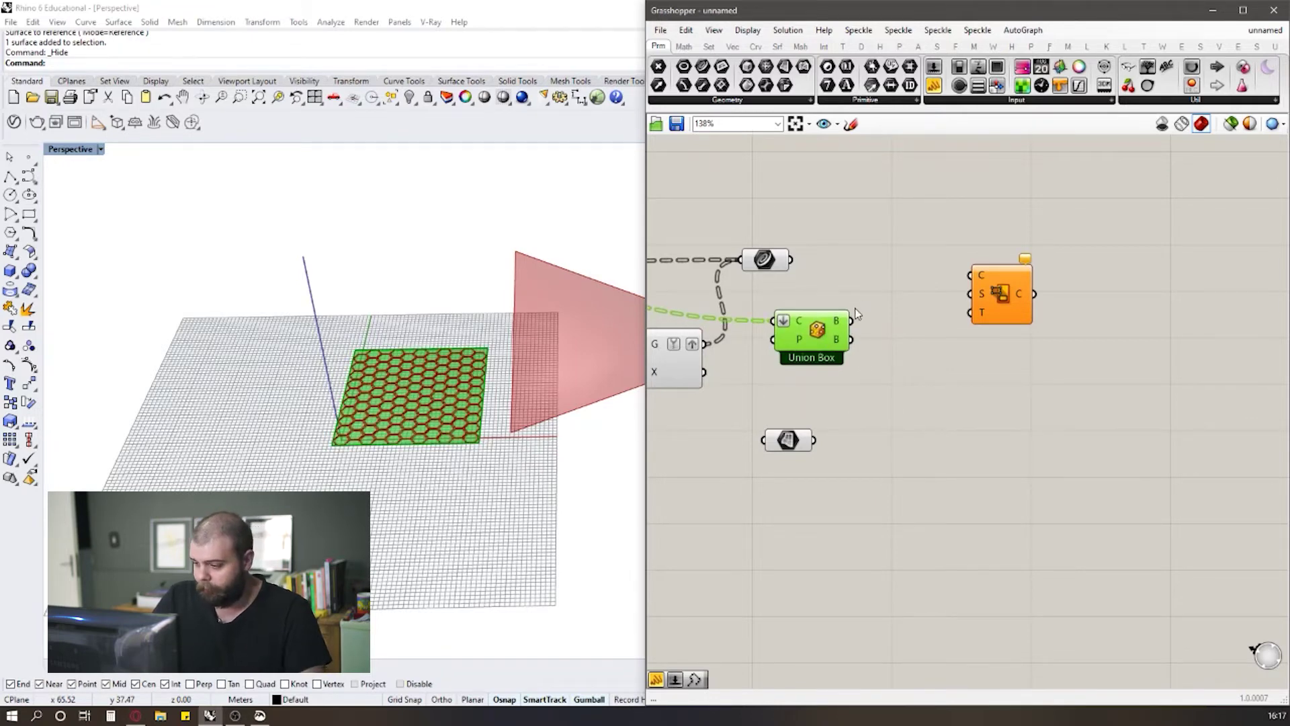
pyautogui.scroll(-4, 895, 379)
pyautogui.click(888, 348)
pyautogui.scroll(3, 886, 347)
pyautogui.click(836, 343)
pyautogui.click(844, 330)
pyautogui.scroll(2, 479, 343)
pyautogui.scroll(2, 473, 365)
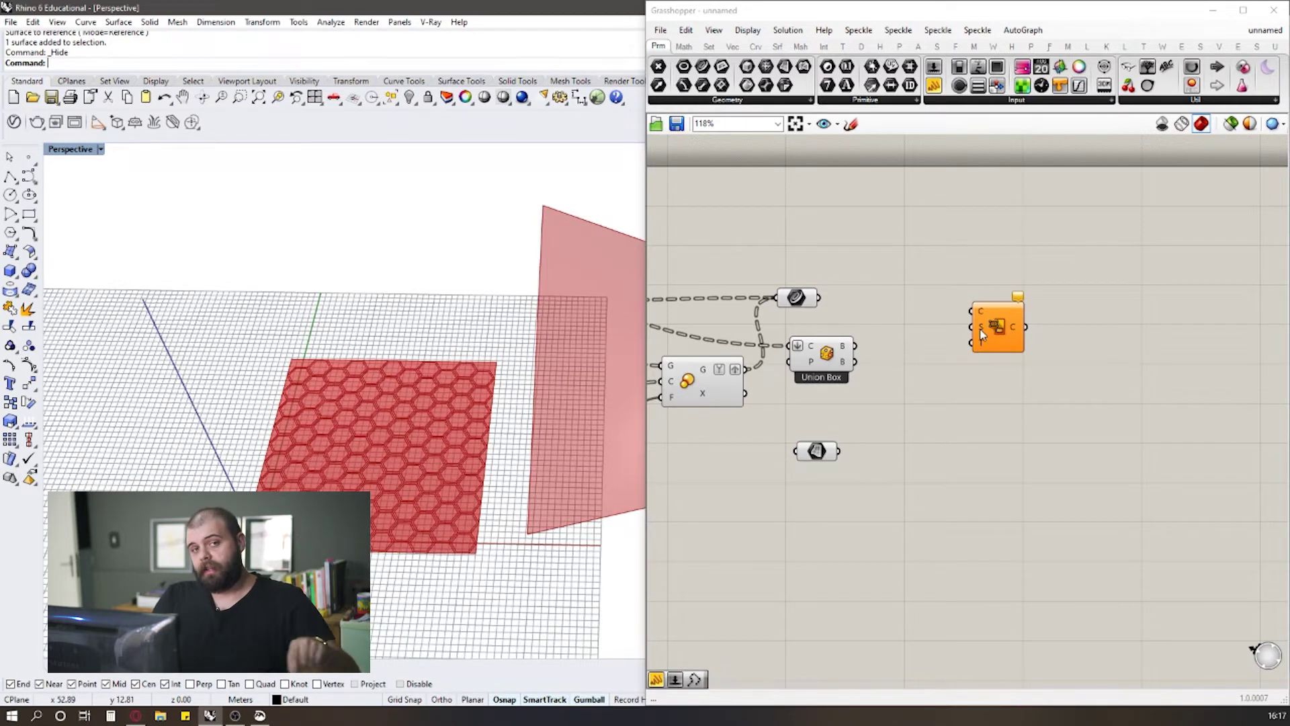
# Step: Examine the Source input of the Map to Surface component and view the flat grid beside the target surface
pyautogui.moveTo(980, 328)
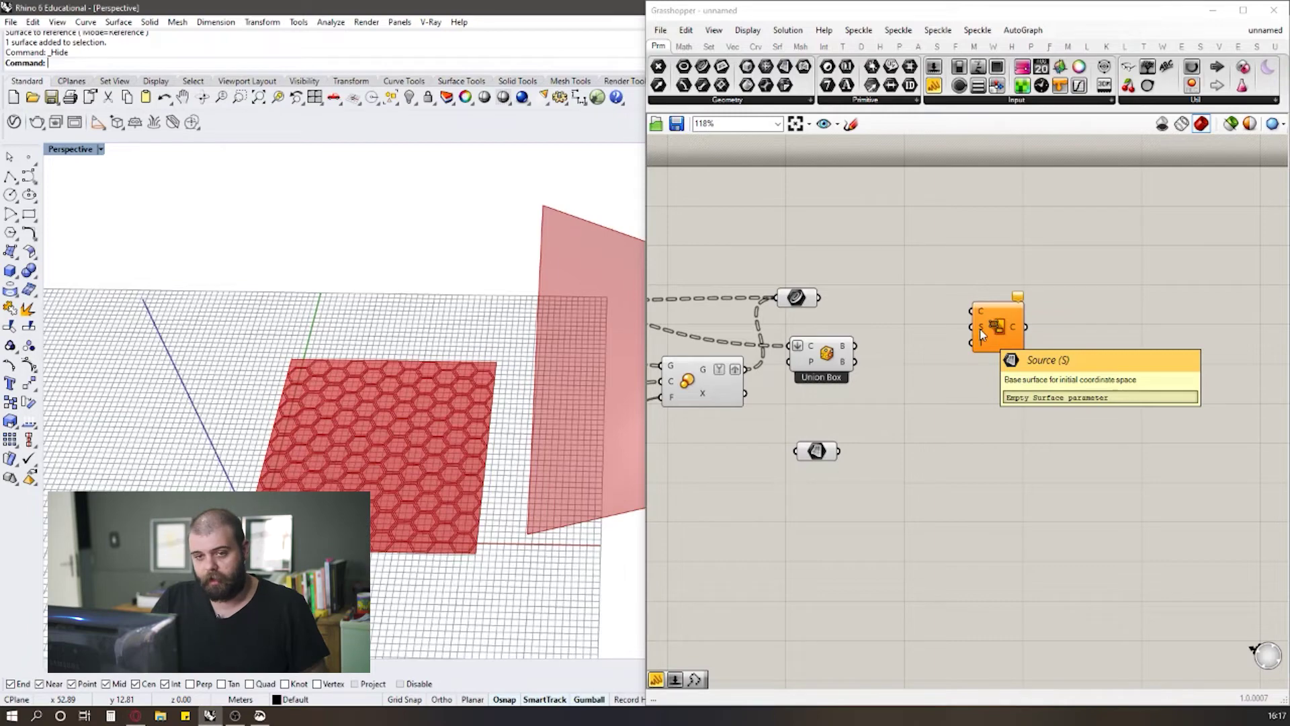
pyautogui.scroll(-3, 287, 420)
pyautogui.moveTo(287, 420); pyautogui.dragTo(308, 395, button='right')
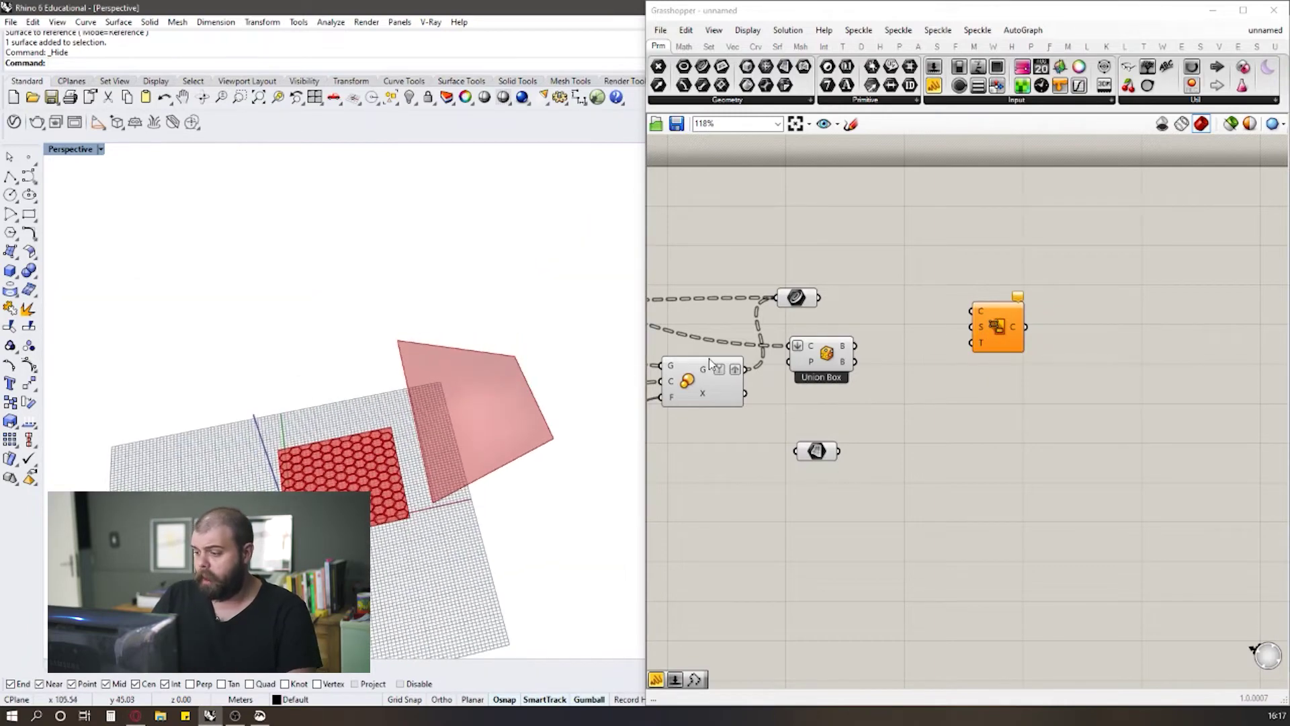
# Step: Connect the Curve parameter holding the hexagon cells to the Curve input of Map to Surface and nudge the Bounding Box
pyautogui.scroll(2, 881, 368)
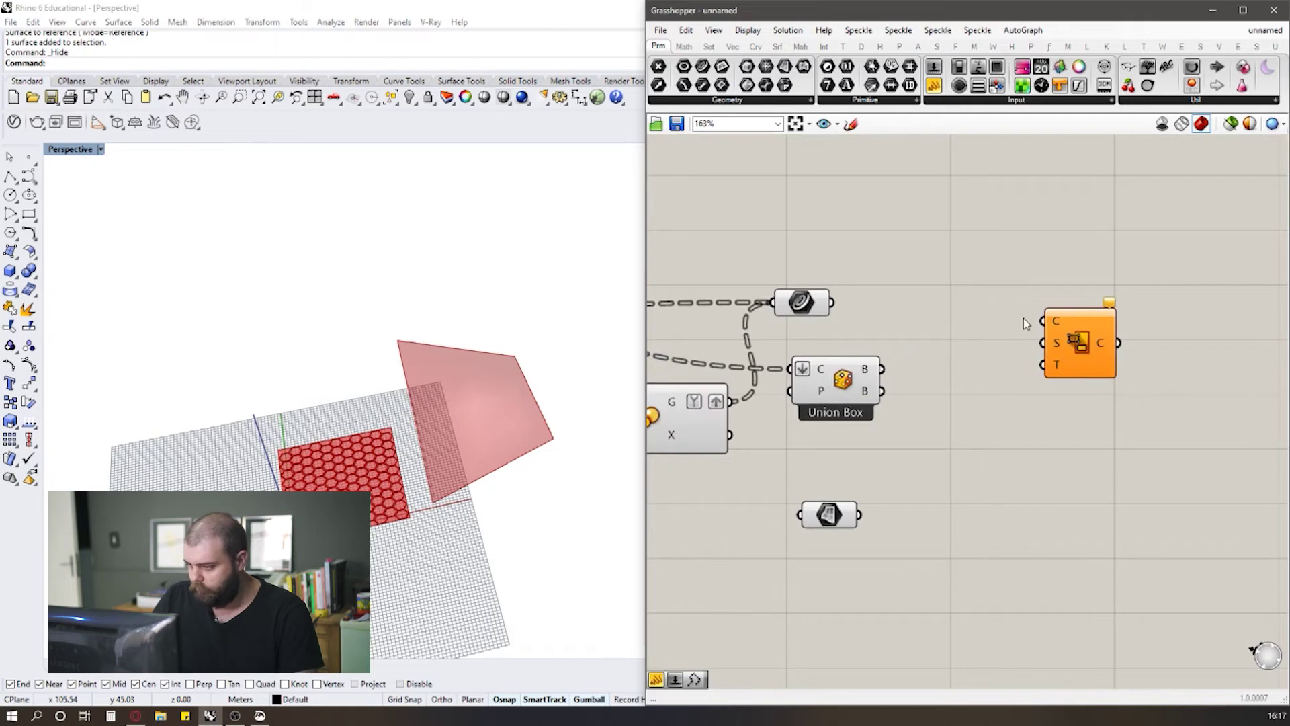
pyautogui.click(809, 304)
pyautogui.moveTo(858, 302); pyautogui.dragTo(1043, 321)
pyautogui.click(1001, 401)
pyautogui.moveTo(1001, 400); pyautogui.dragTo(992, 392, button='right')
pyautogui.scroll(-2, 984, 376)
pyautogui.scroll(2, 971, 373)
pyautogui.click(930, 371)
pyautogui.moveTo(860, 384)
pyautogui.mouseDown()
pyautogui.moveTo(843, 375)
pyautogui.moveTo(871, 366)
pyautogui.mouseUp()
pyautogui.scroll(-3, 959, 366)
pyautogui.scroll(3, 957, 364)
pyautogui.click(924, 321)
pyautogui.scroll(-2, 917, 330)
pyautogui.scroll(3, 987, 337)
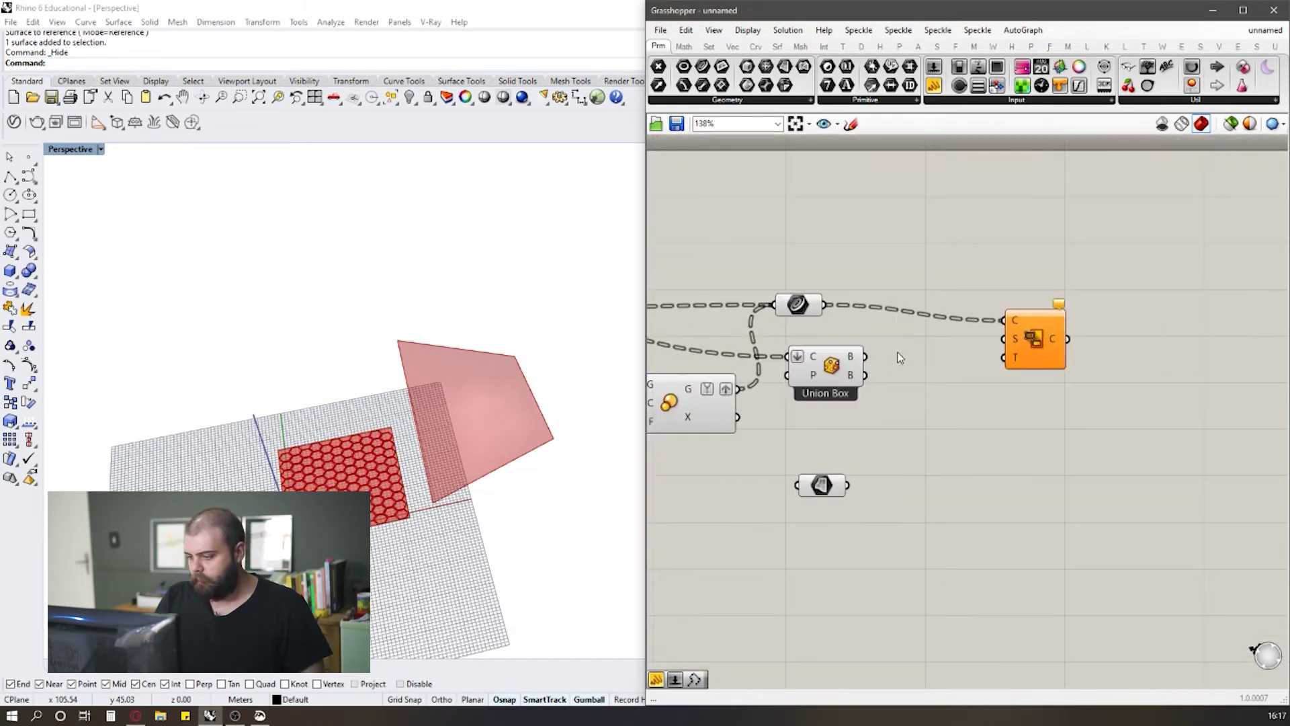
# Step: Connect the Bounding Box's Box output to the Source input of Map to Surface and move the Surface parameter closer to it
pyautogui.moveTo(853, 358); pyautogui.dragTo(1044, 335)
pyautogui.moveTo(793, 536); pyautogui.dragTo(905, 508)
pyautogui.click(923, 462)
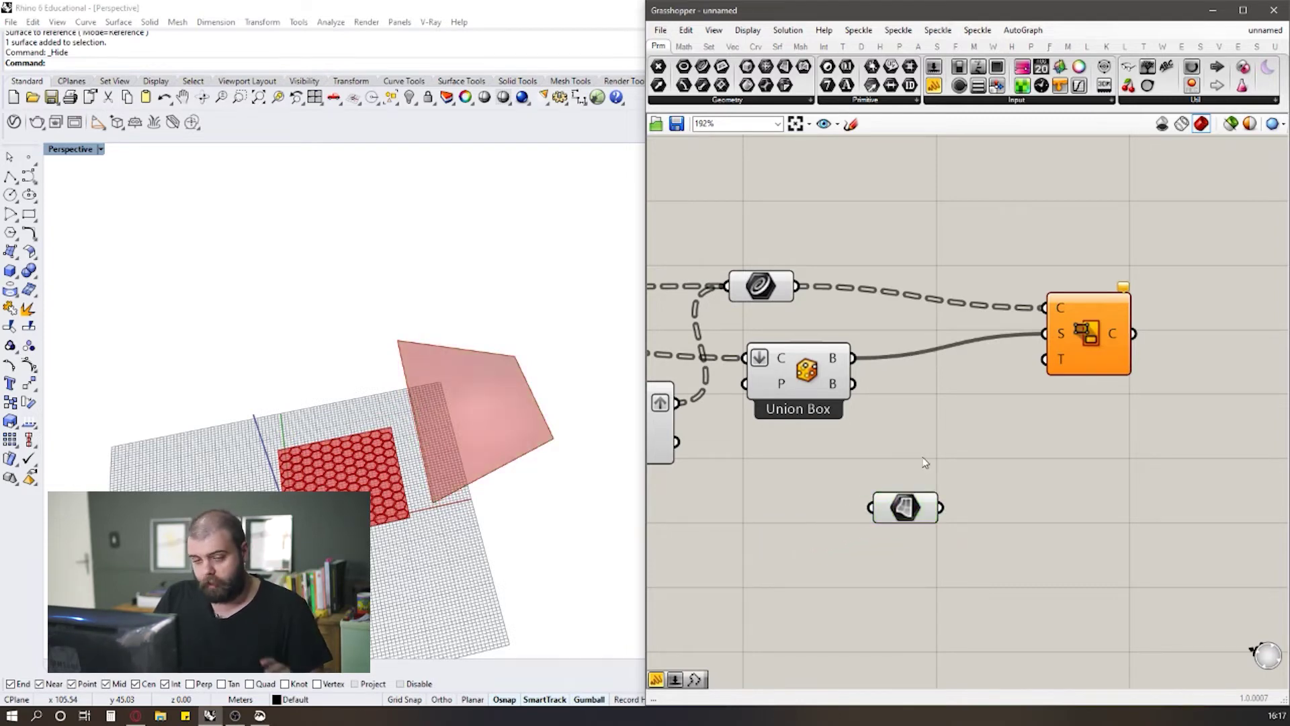
# Step: Connect the Surface parameter to the Target input of Map to Surface and inspect the mapped hexagons
pyautogui.click(908, 509)
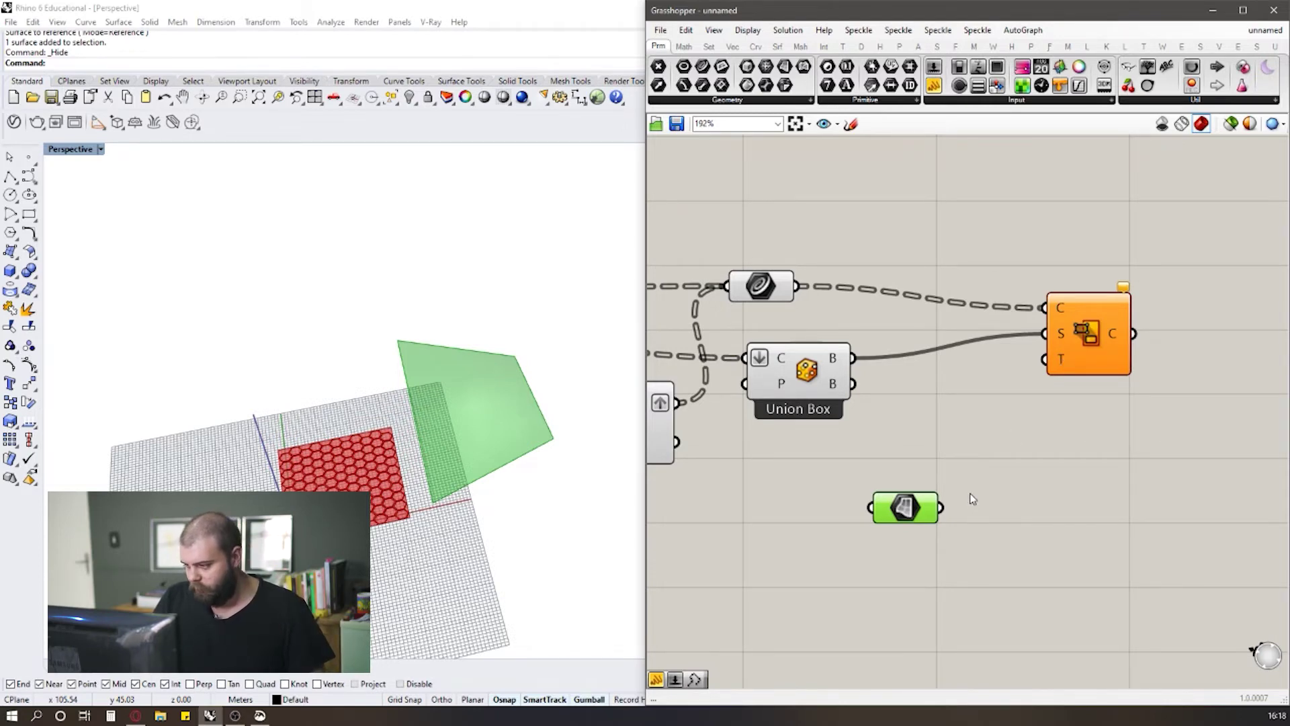
pyautogui.moveTo(942, 509); pyautogui.dragTo(1043, 359)
pyautogui.scroll(-2, 930, 396)
pyautogui.scroll(-1, 930, 402)
pyautogui.moveTo(376, 430); pyautogui.dragTo(507, 321, button='right')
pyautogui.scroll(3, 461, 342)
pyautogui.scroll(3, 465, 335)
pyautogui.scroll(-2, 950, 453)
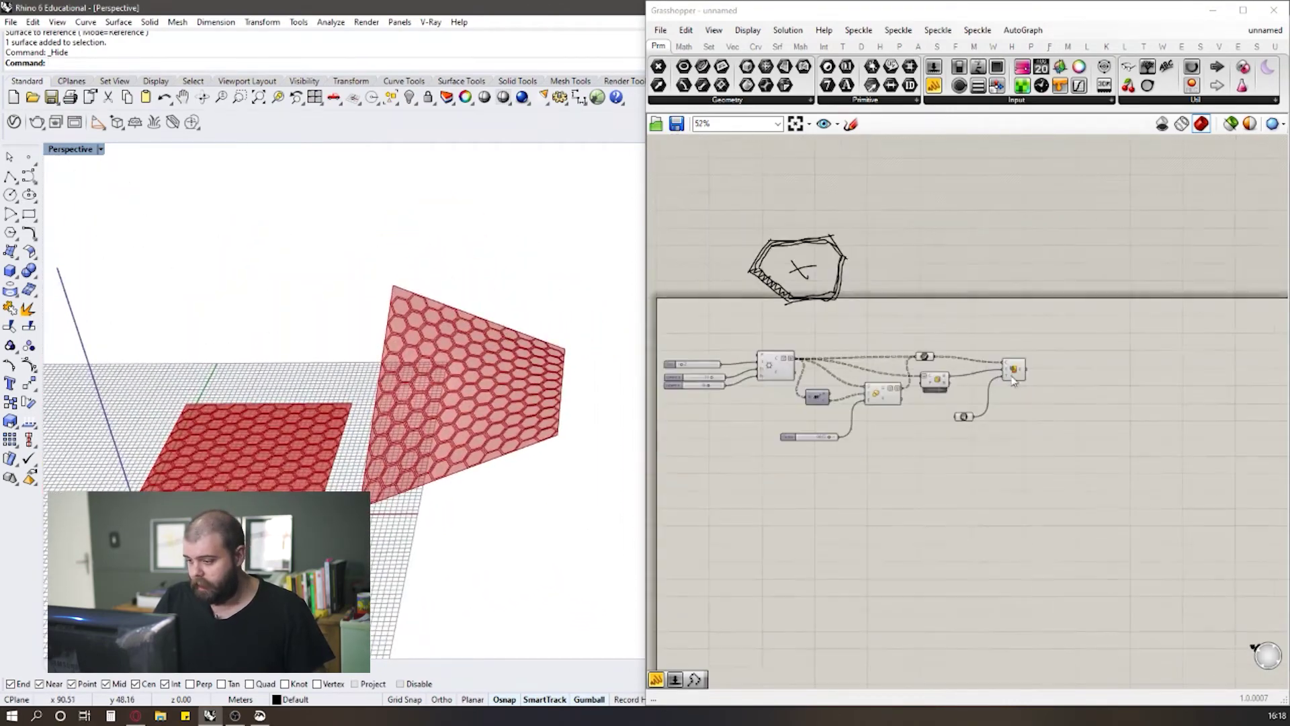
# Step: Turn off the preview of the Bounding Box component
pyautogui.moveTo(951, 457)
pyautogui.mouseDown()
pyautogui.moveTo(802, 336)
pyautogui.moveTo(727, 308)
pyautogui.moveTo(869, 356)
pyautogui.moveTo(930, 449)
pyautogui.mouseUp()
pyautogui.moveTo(981, 394); pyautogui.dragTo(943, 369)
pyautogui.middleClick(944, 366)
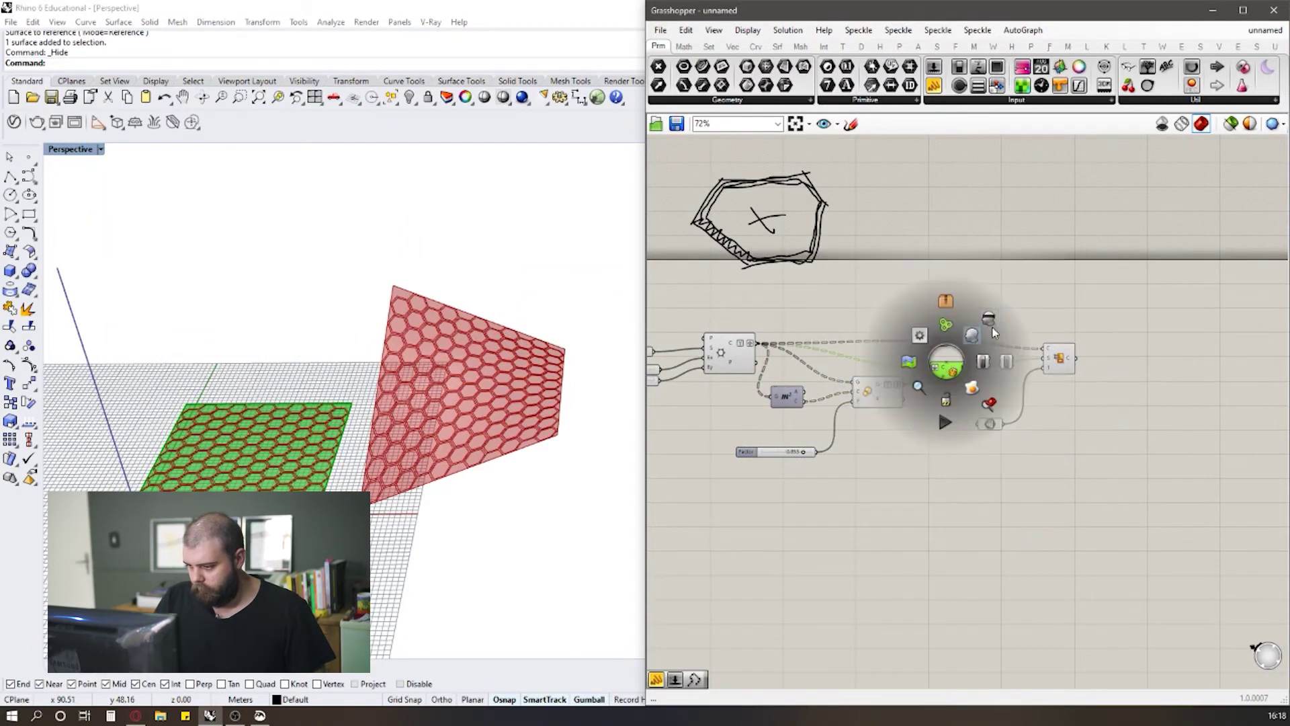
pyautogui.click(993, 325)
pyautogui.scroll(2, 938, 311)
pyautogui.click(938, 311)
pyautogui.scroll(-2, 833, 465)
# Step: Turn off the preview of the hexagonal grid, Area and Scale components together
pyautogui.moveTo(877, 562); pyautogui.dragTo(692, 366)
pyautogui.middleClick(810, 349)
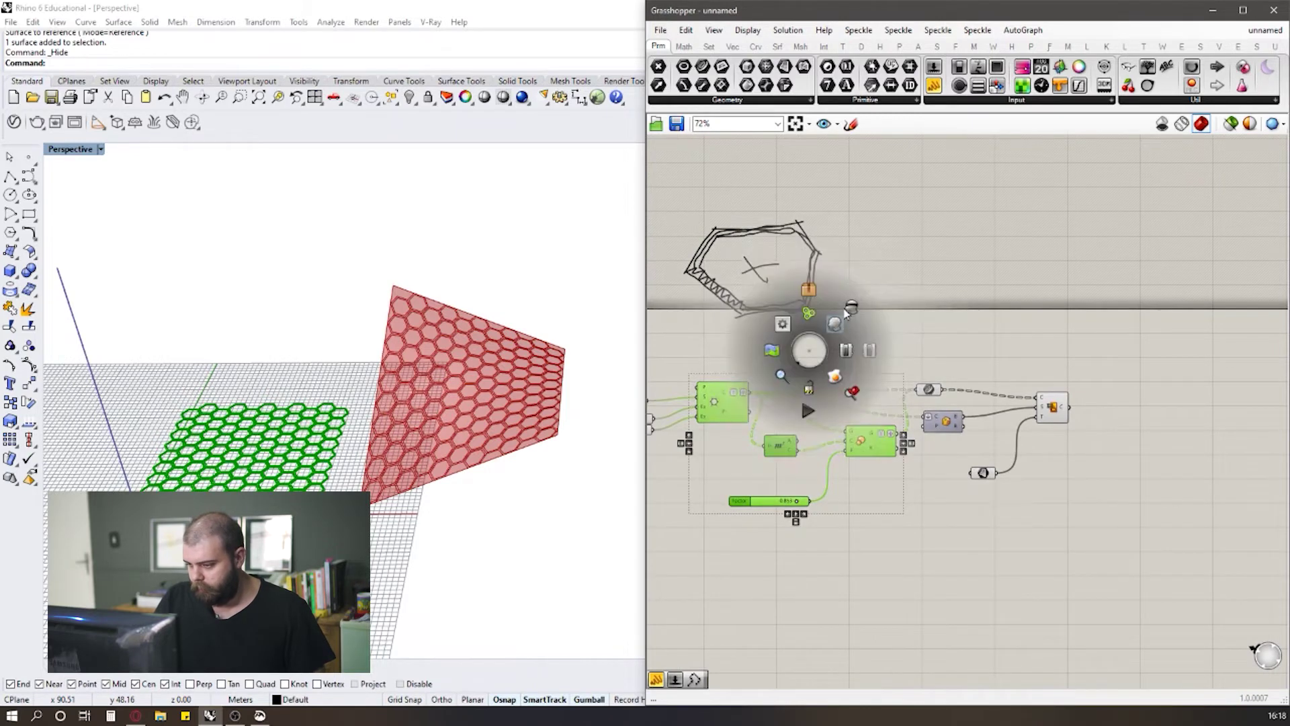
pyautogui.click(915, 358)
pyautogui.scroll(2, 958, 402)
pyautogui.moveTo(838, 335); pyautogui.dragTo(968, 403)
pyautogui.click(962, 354)
pyautogui.scroll(-2, 692, 342)
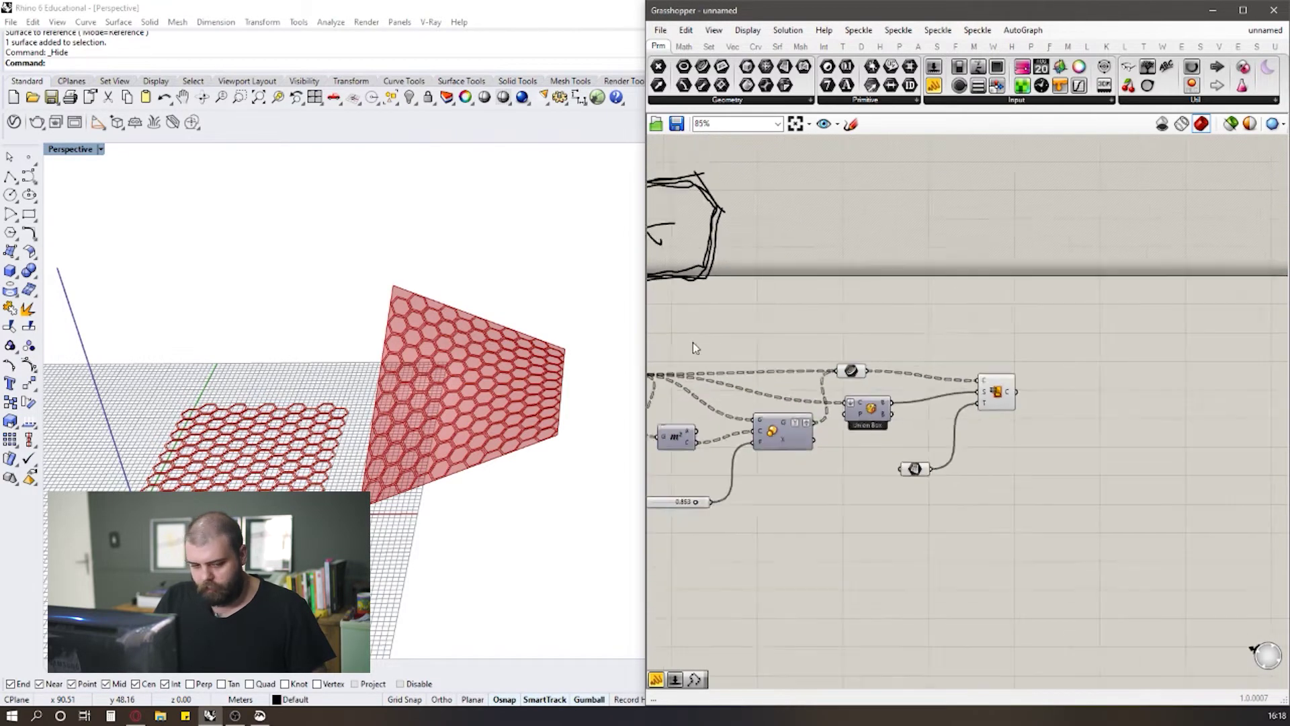
# Step: Examine the hexagon curves mapped onto the twisted surface from several angles, both overall and close up
pyautogui.scroll(2, 1061, 437)
pyautogui.moveTo(832, 492); pyautogui.dragTo(755, 452)
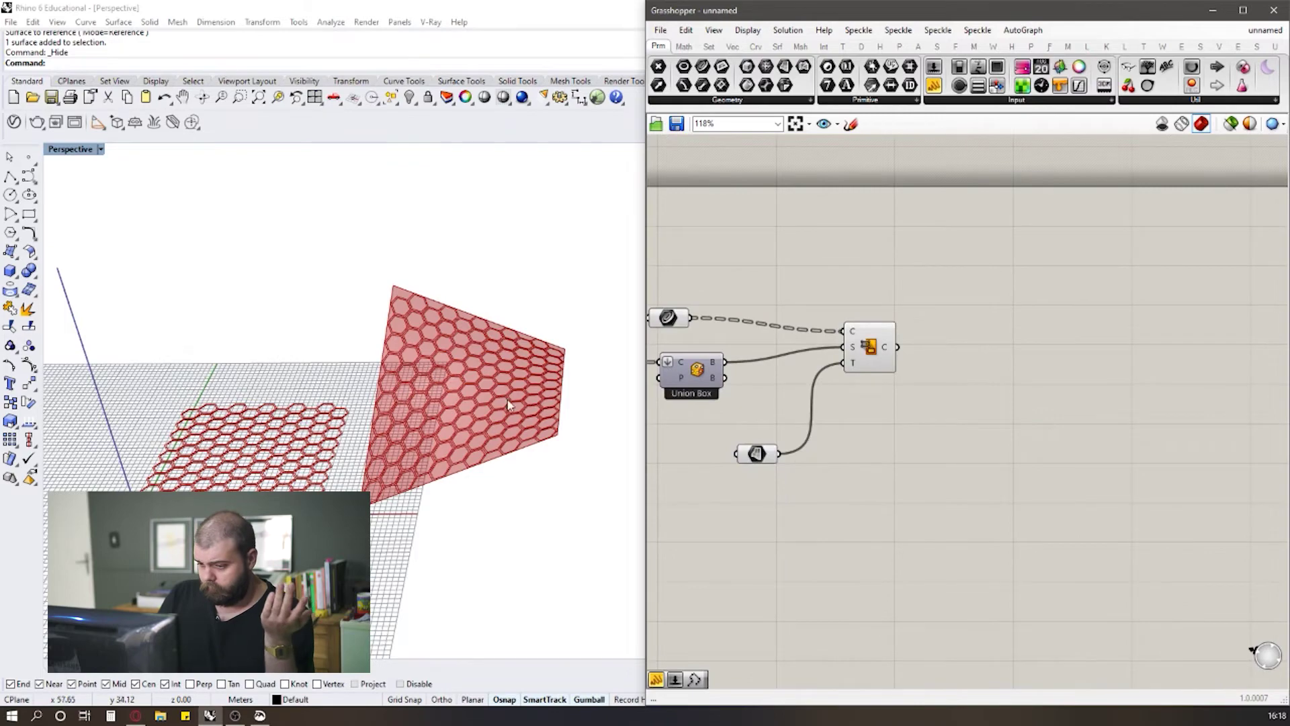
pyautogui.moveTo(571, 377); pyautogui.dragTo(509, 403, button='right')
pyautogui.scroll(4, 512, 411)
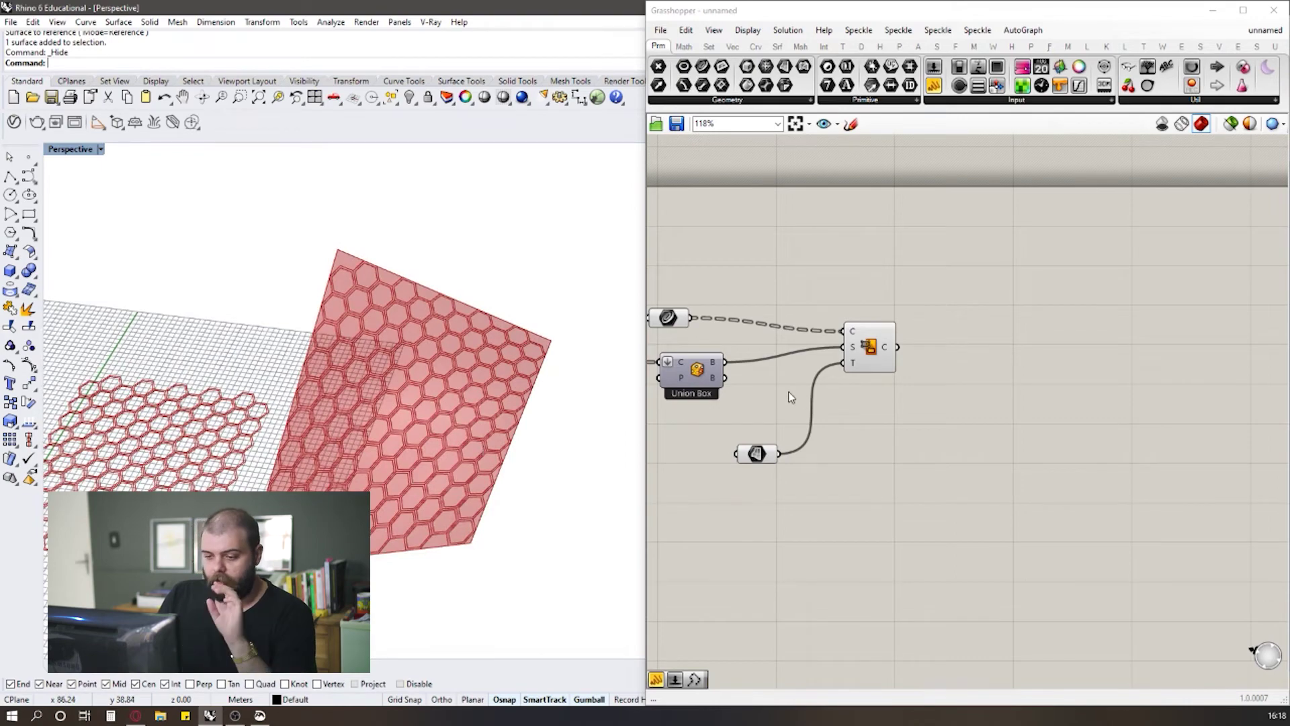
pyautogui.moveTo(555, 353); pyautogui.dragTo(430, 296, button='right')
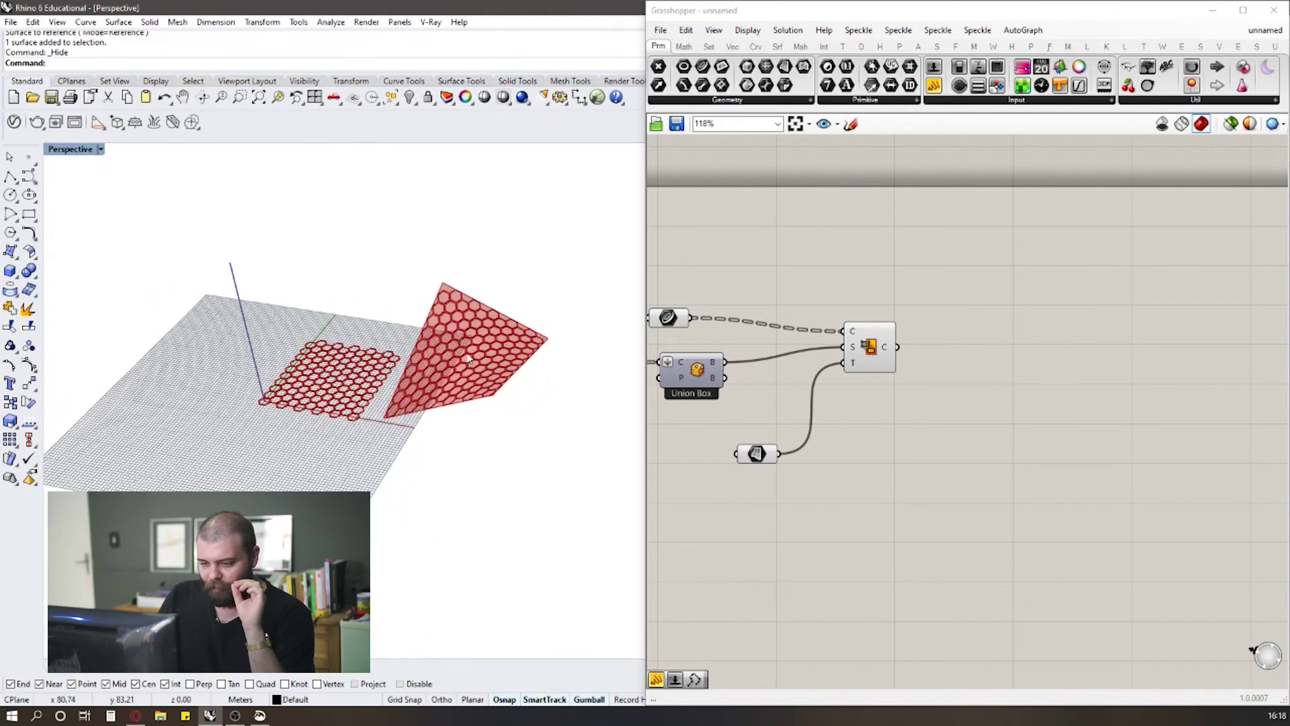
pyautogui.scroll(3, 406, 288)
pyautogui.scroll(-6, 392, 308)
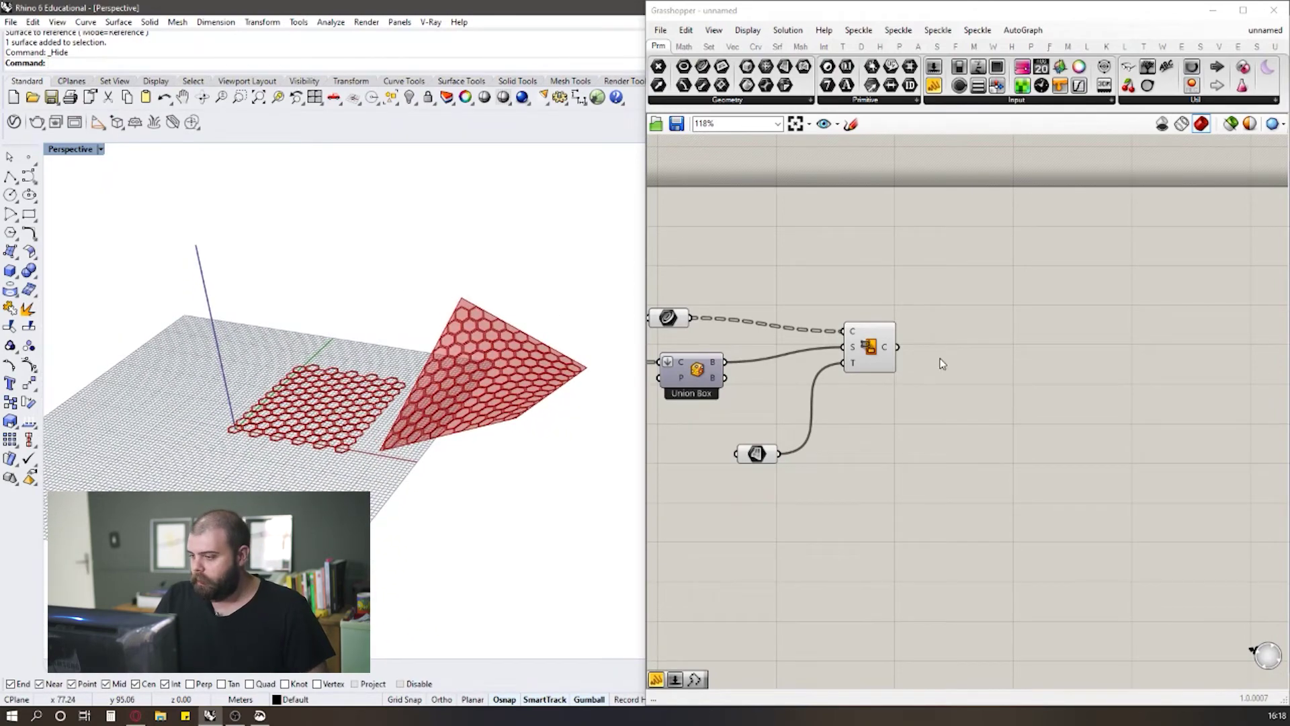
pyautogui.scroll(2, 934, 359)
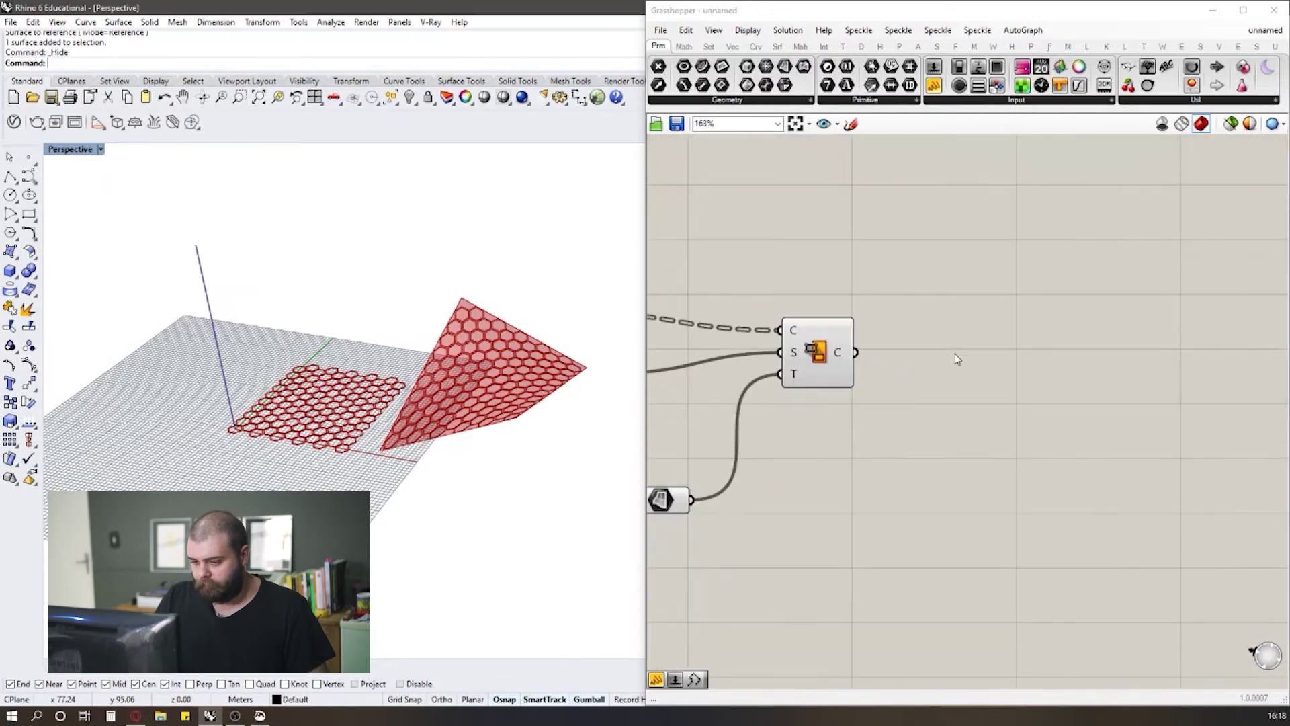
pyautogui.scroll(10, 502, 319)
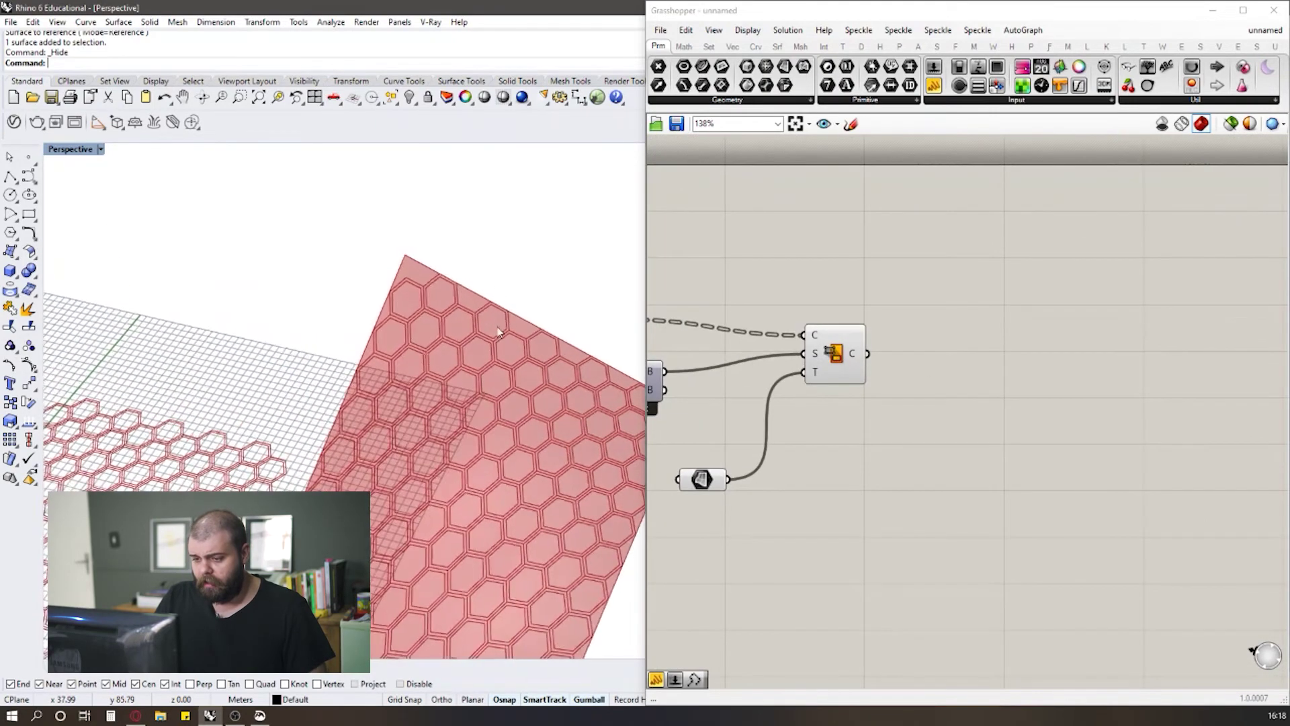
# Step: Add a Loft component and connect the Map to Surface curves output to its Curves input
pyautogui.scroll(2, 399, 355)
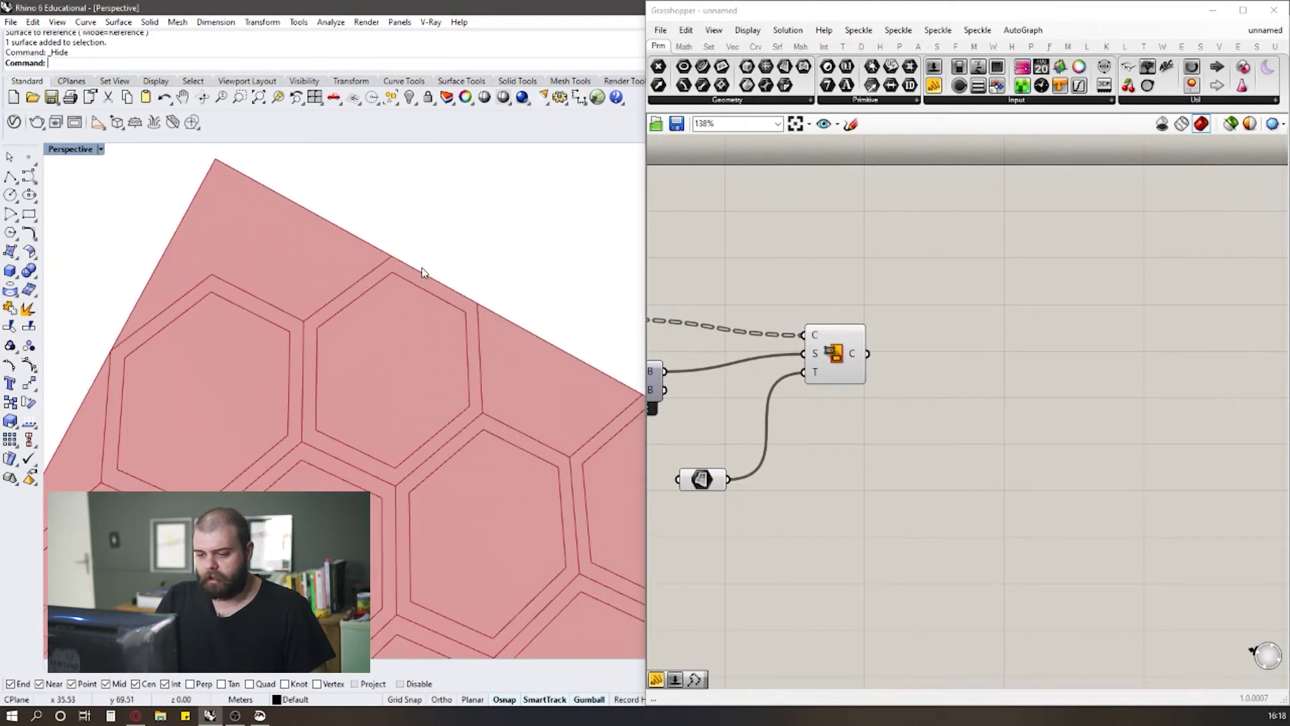
pyautogui.scroll(-10, 424, 422)
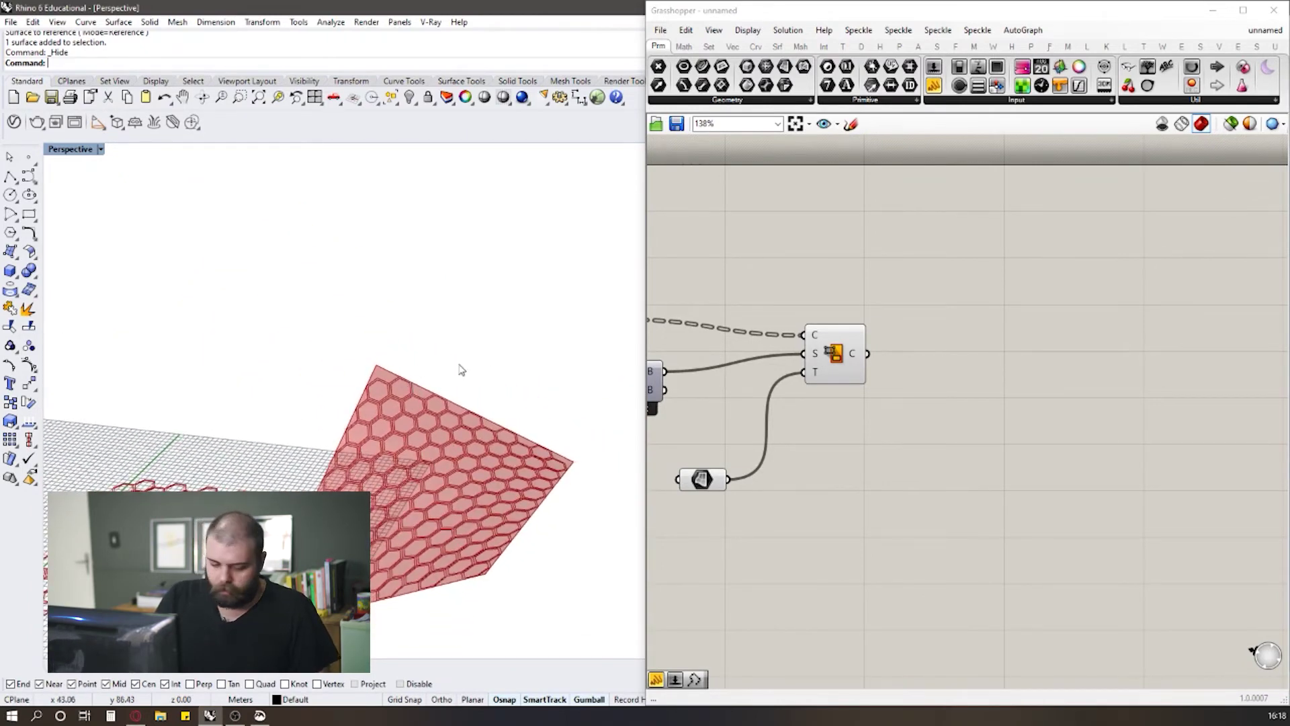
pyautogui.doubleClick(915, 354)
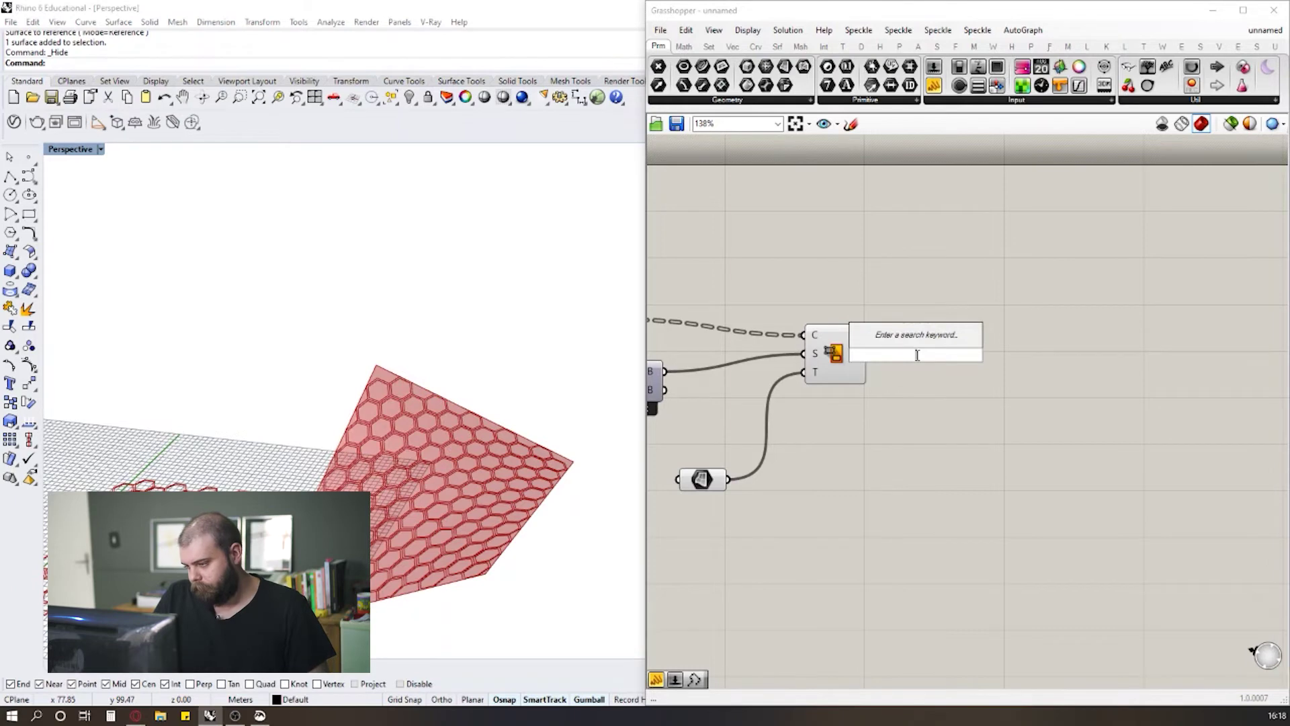
pyautogui.write('loft')
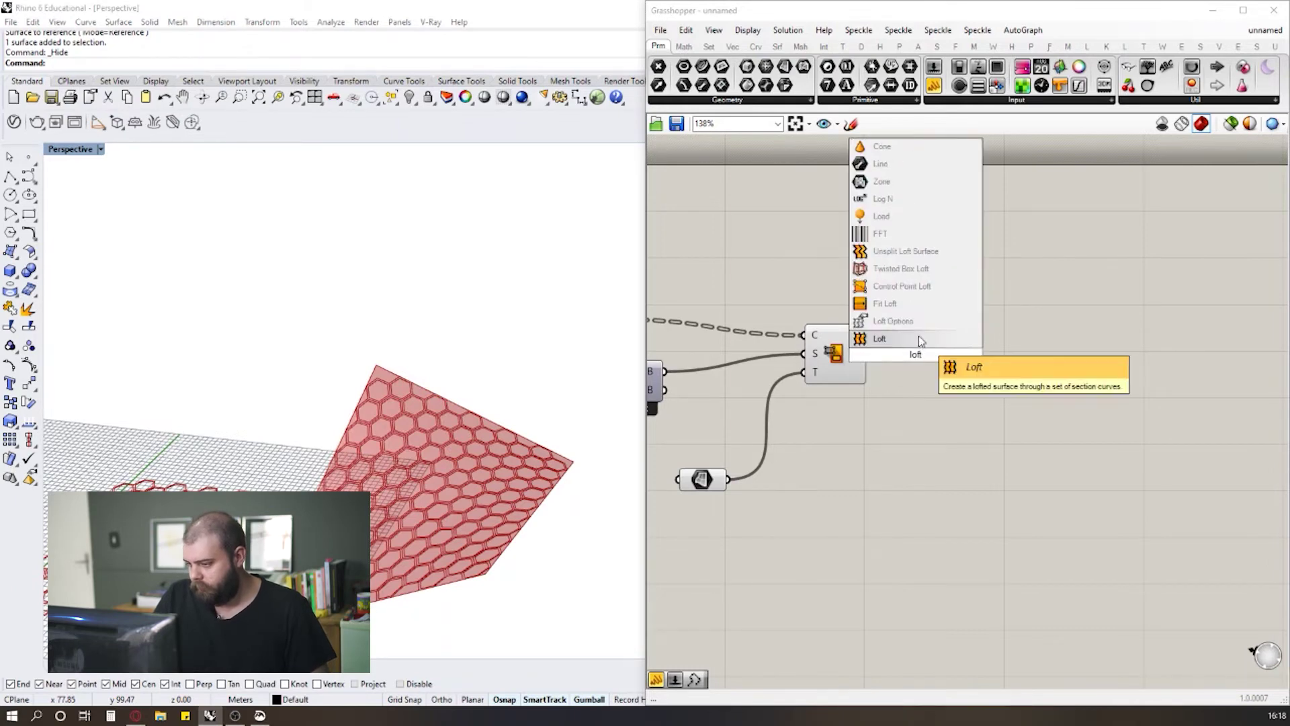
pyautogui.click(918, 336)
pyautogui.moveTo(920, 340); pyautogui.dragTo(952, 349)
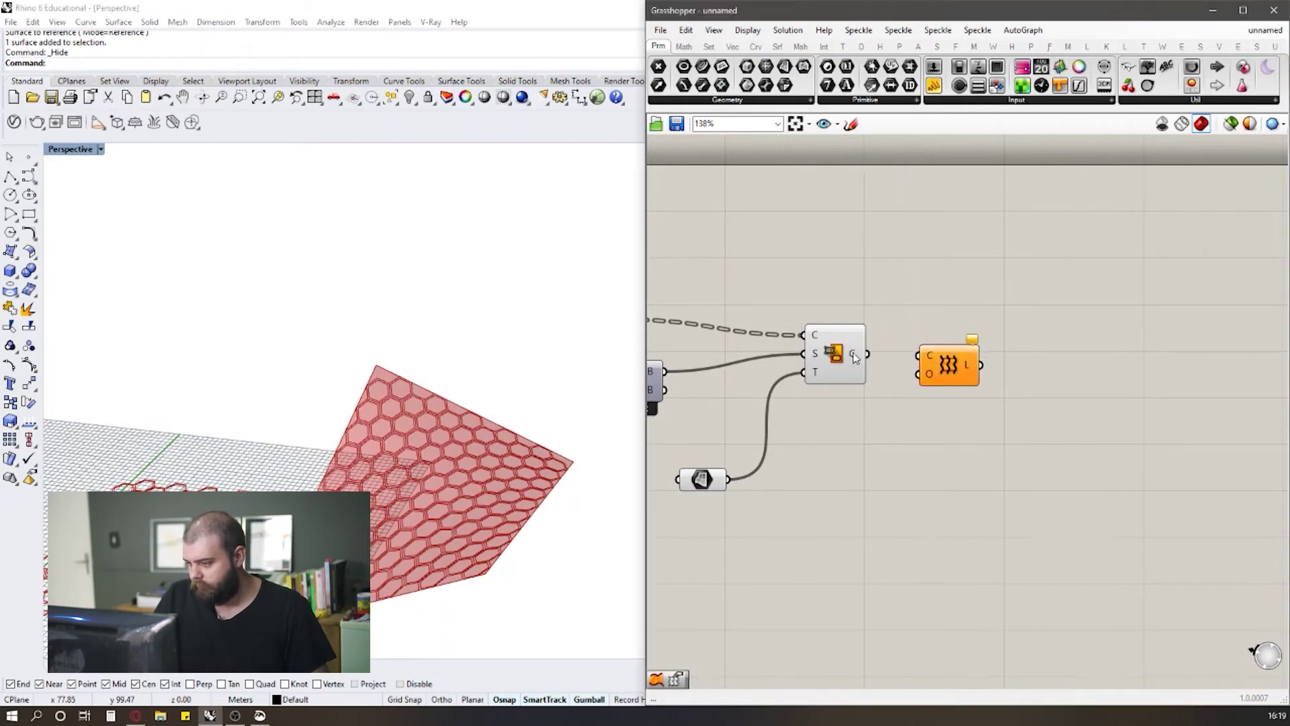
pyautogui.moveTo(869, 354); pyautogui.dragTo(914, 366)
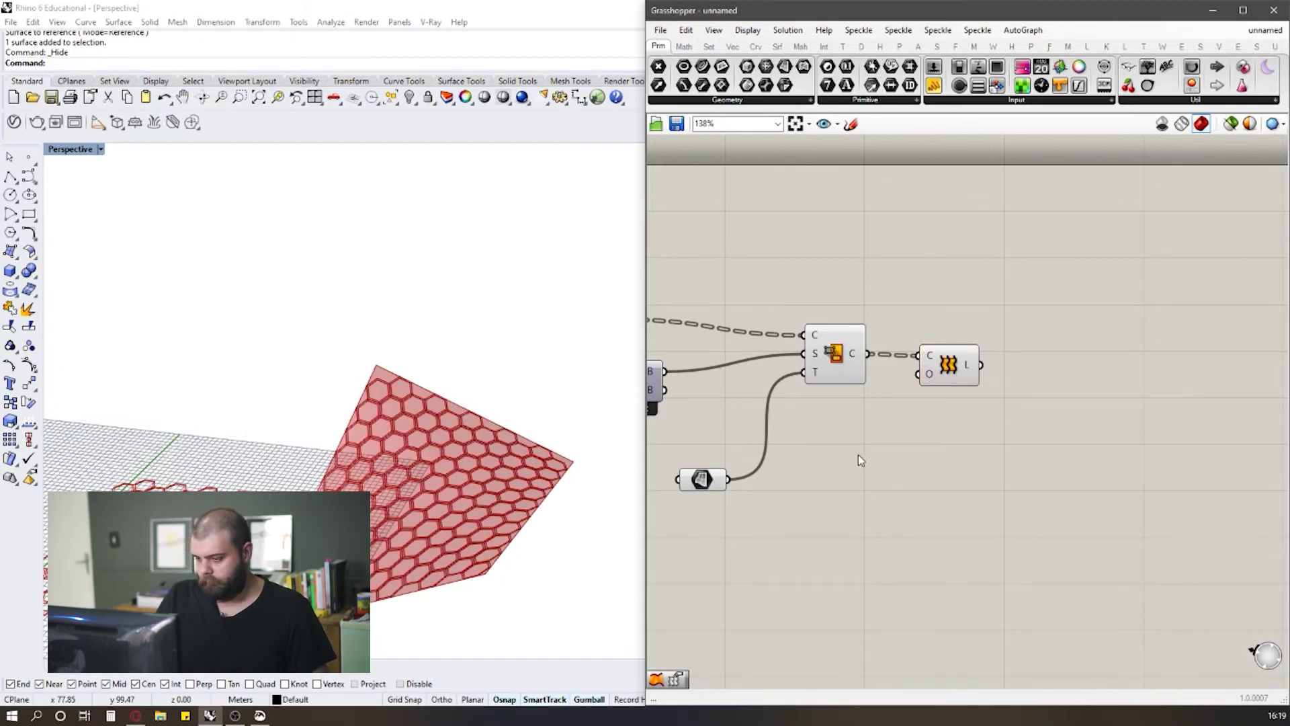
# Step: Turn off the preview of the Map to Surface component and the Surface parameter together
pyautogui.scroll(-5, 916, 430)
pyautogui.moveTo(936, 450); pyautogui.dragTo(809, 293)
pyautogui.middleClick(828, 336)
pyautogui.click(930, 460)
pyautogui.moveTo(930, 457); pyautogui.dragTo(872, 296)
pyautogui.middleClick(871, 289)
pyautogui.click(903, 269)
# Step: Examine the lofted hexagonal frames on the twisted surface from several angles, both close up and overall
pyautogui.moveTo(546, 381); pyautogui.dragTo(484, 357, button='right')
pyautogui.scroll(12, 402, 387)
pyautogui.moveTo(400, 386); pyautogui.dragTo(383, 397, button='right')
pyautogui.scroll(-10, 340, 363)
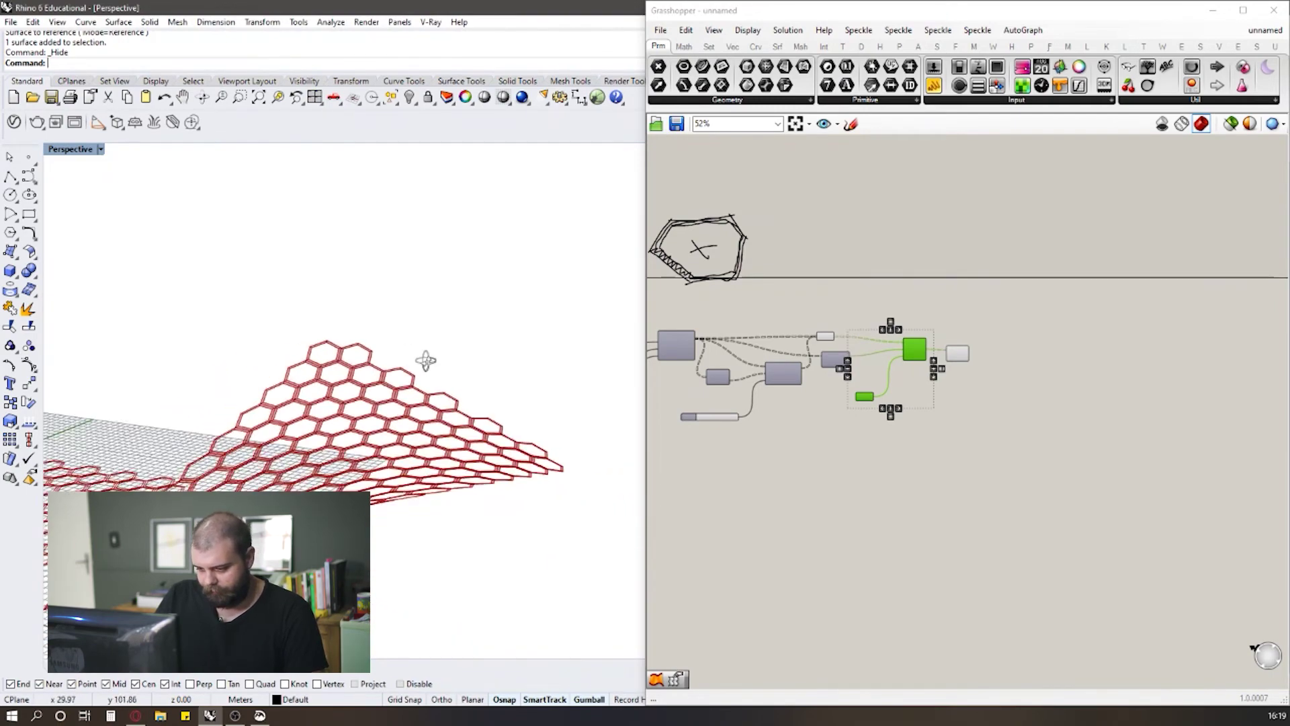
pyautogui.scroll(-3, 470, 359)
pyautogui.moveTo(452, 395); pyautogui.dragTo(423, 383, button='right')
pyautogui.scroll(5, 569, 426)
pyautogui.scroll(-5, 565, 403)
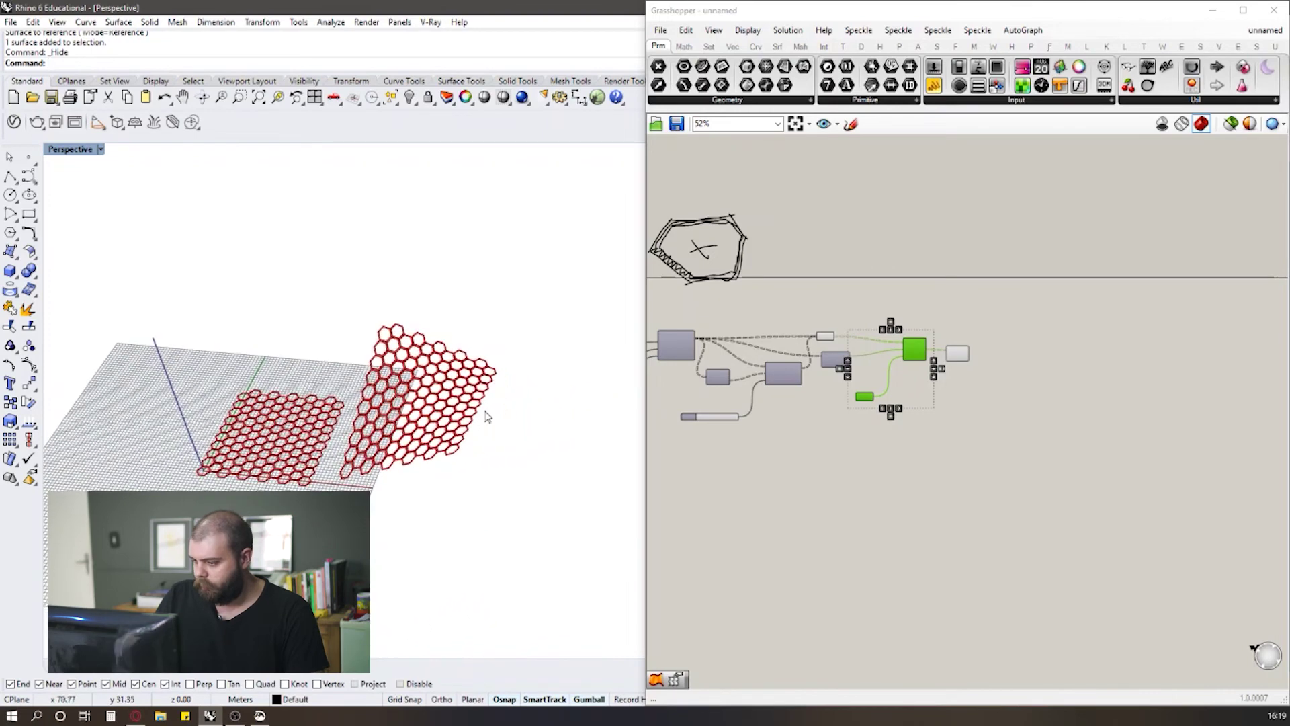
pyautogui.click(1022, 342)
# Step: Set the hexagonal grid's Size slider to 3 and check the effect on the flat and mapped grids
pyautogui.scroll(5, 1022, 341)
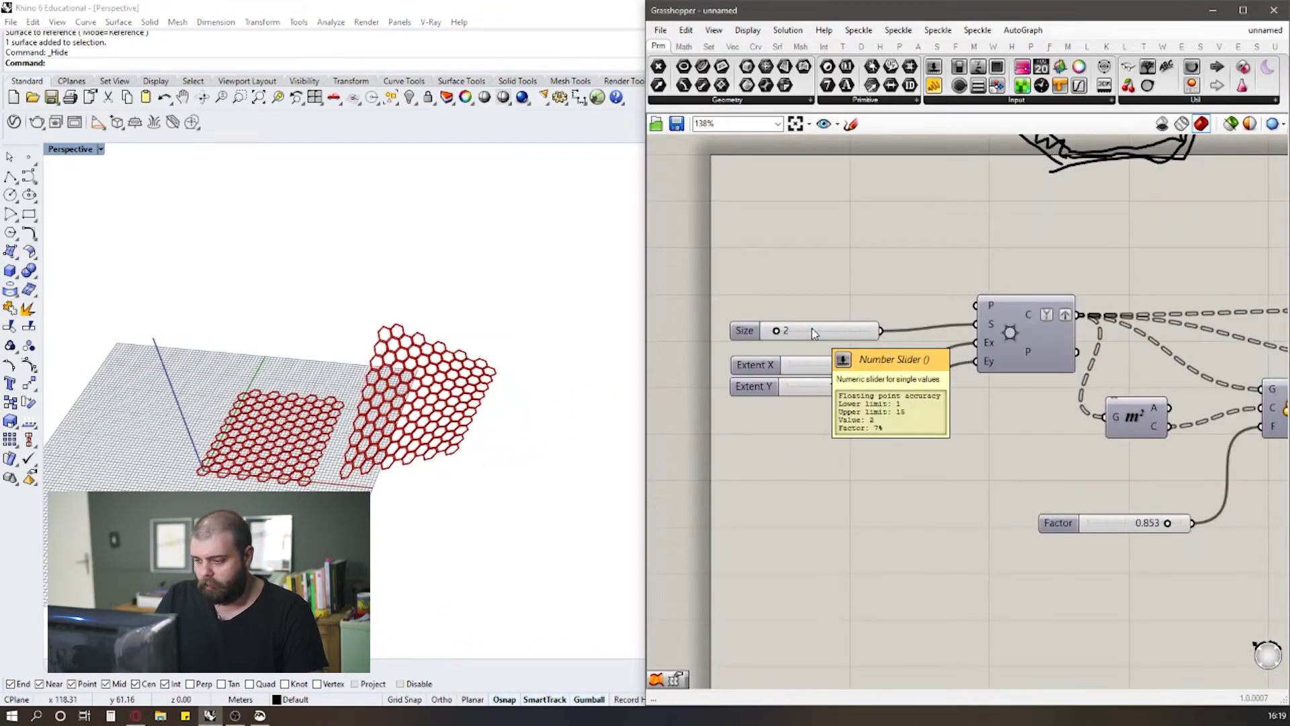
pyautogui.scroll(2, 766, 328)
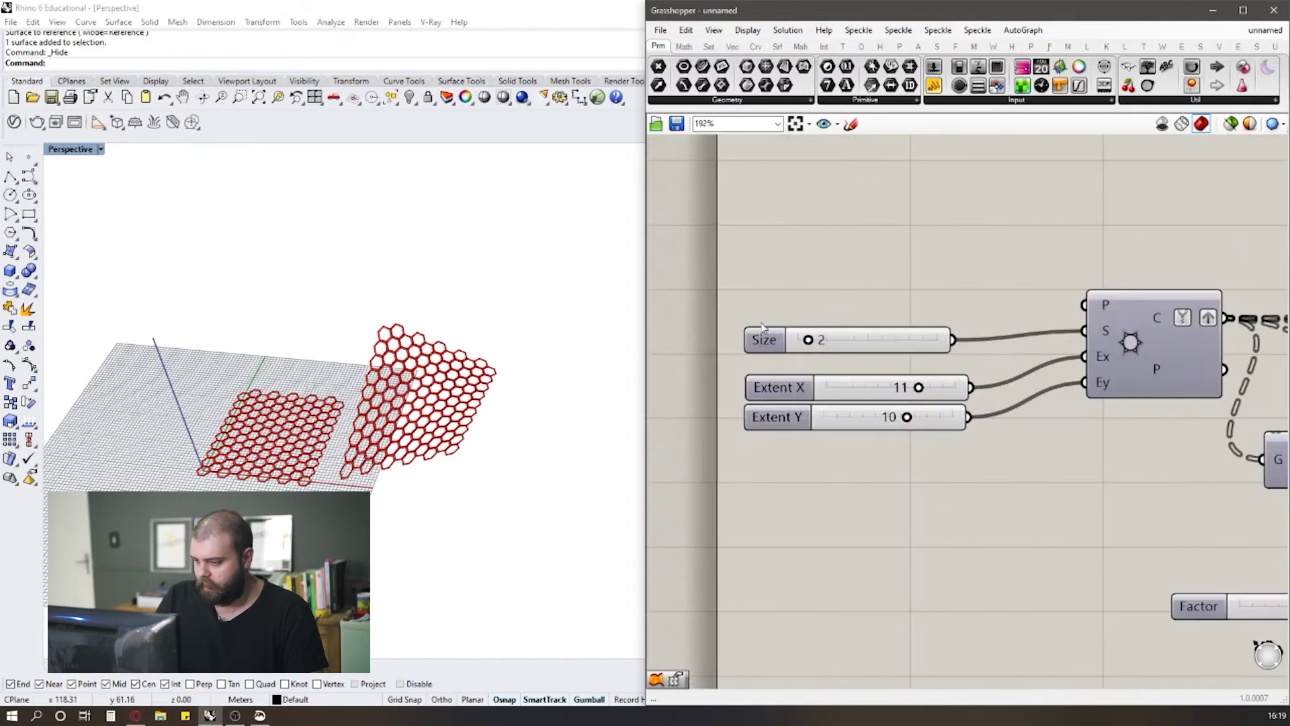
pyautogui.doubleClick(848, 342)
pyautogui.write('3')
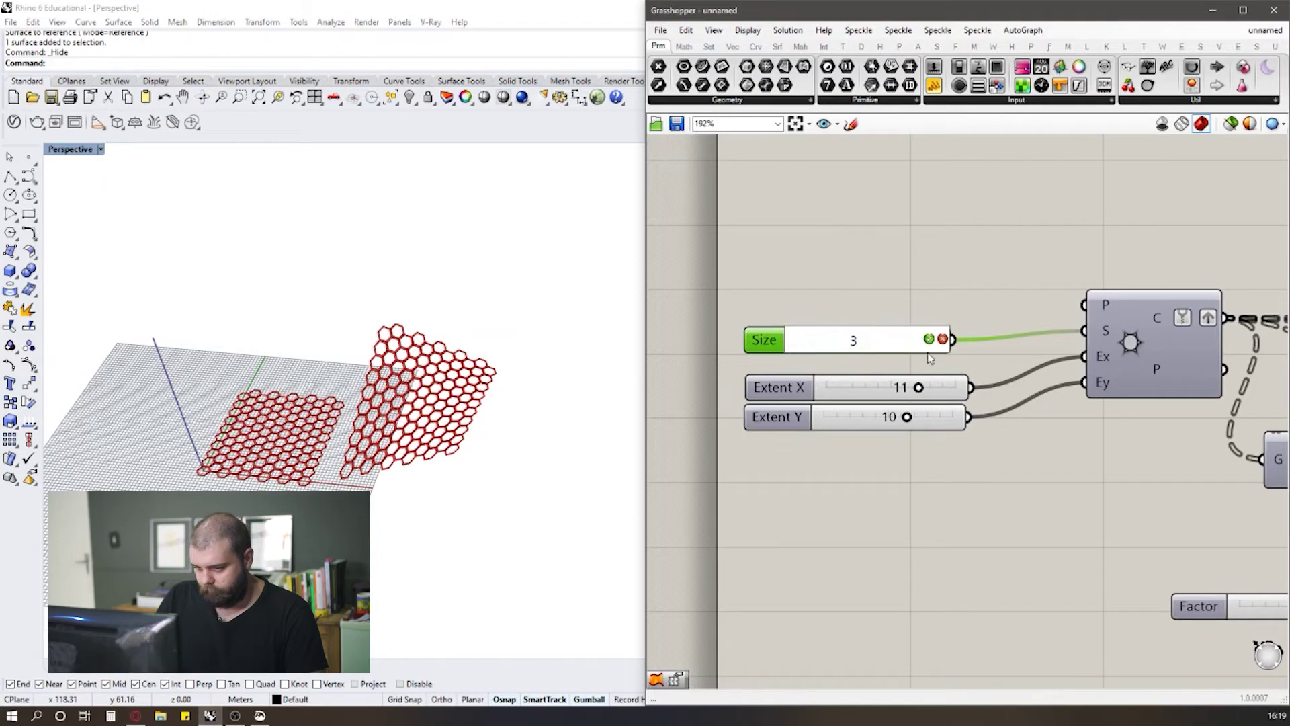
pyautogui.click(929, 340)
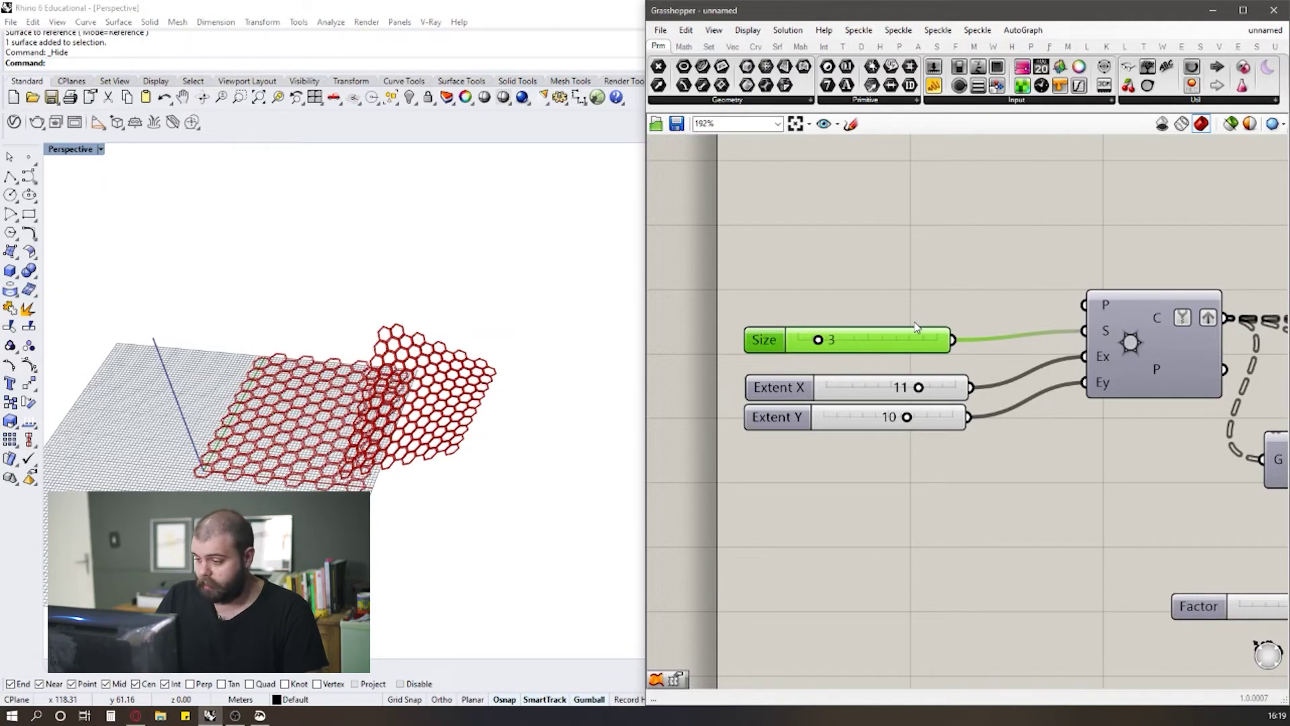
pyautogui.scroll(-5, 383, 352)
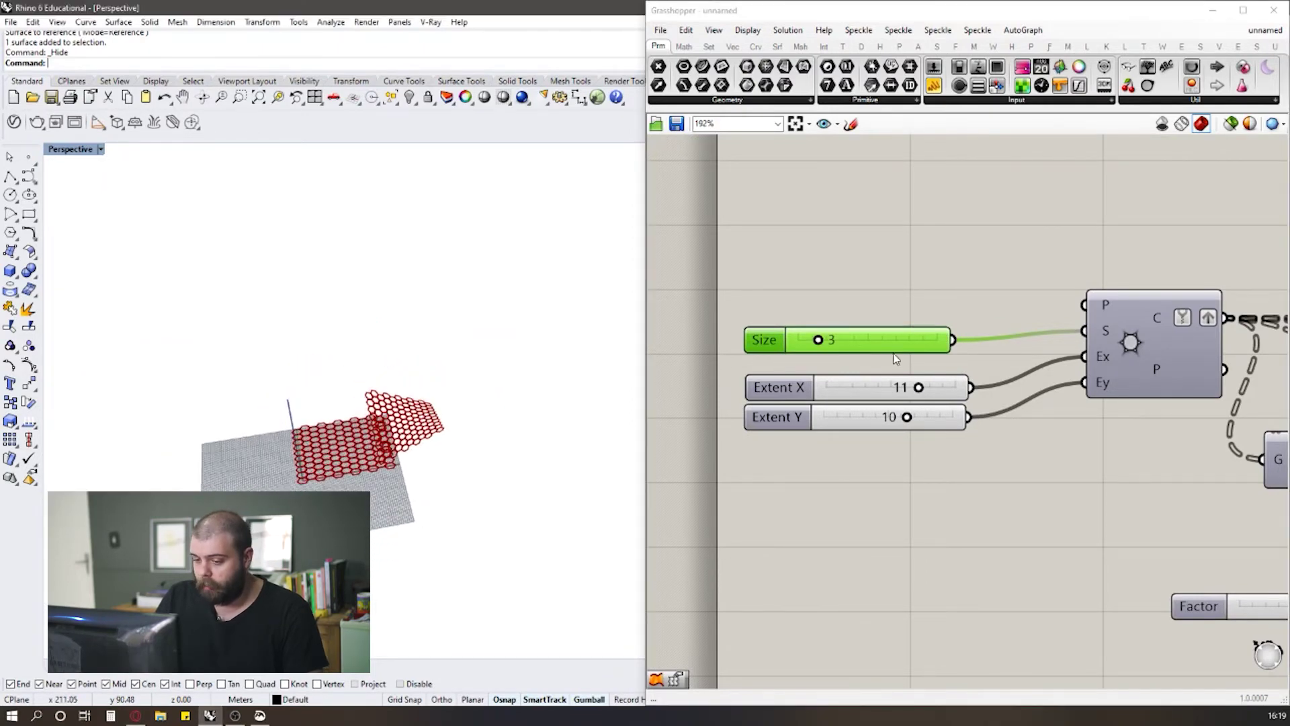
# Step: Return the hexagonal grid's Size slider to 2
pyautogui.doubleClick(894, 346)
pyautogui.write('2')
pyautogui.click(929, 346)
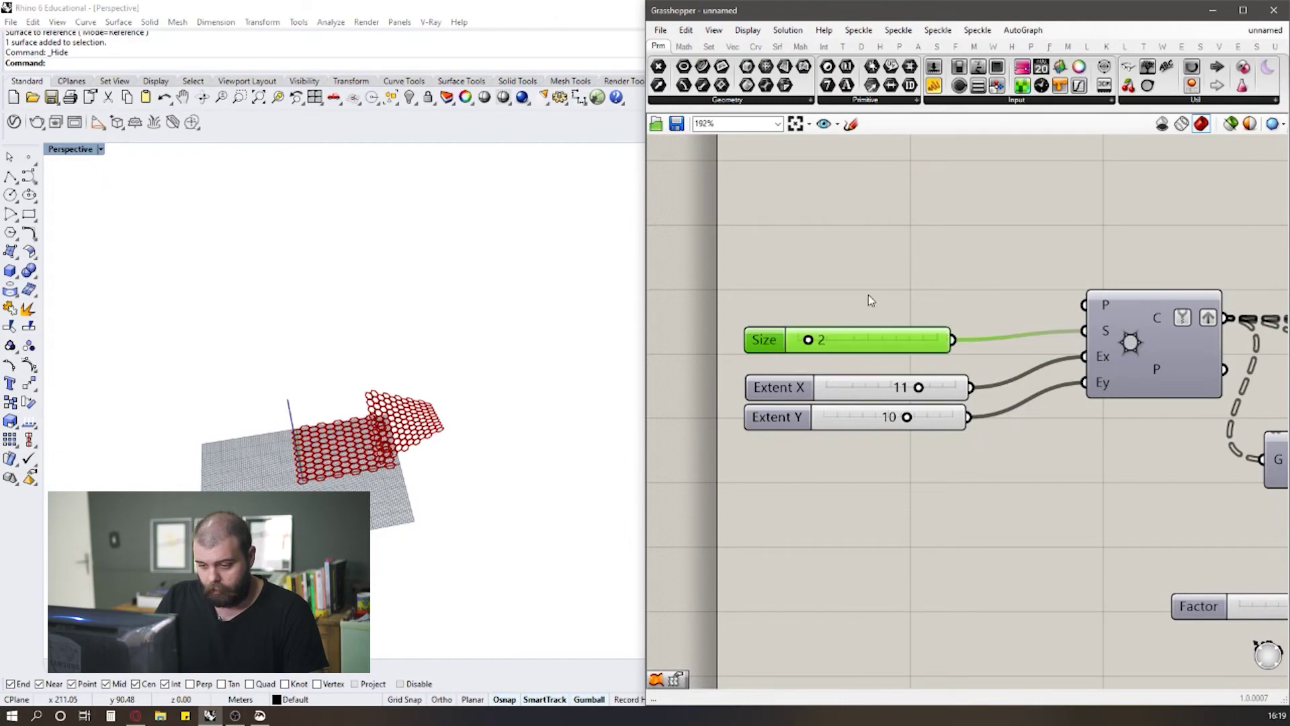
# Step: Review the flat and mapped frames along with the whole definition, from the grid sliders to the Loft component
pyautogui.scroll(-2, 871, 296)
pyautogui.moveTo(484, 368); pyautogui.dragTo(365, 356, button='right')
pyautogui.scroll(-3, 790, 346)
pyautogui.moveTo(721, 251); pyautogui.dragTo(960, 413)
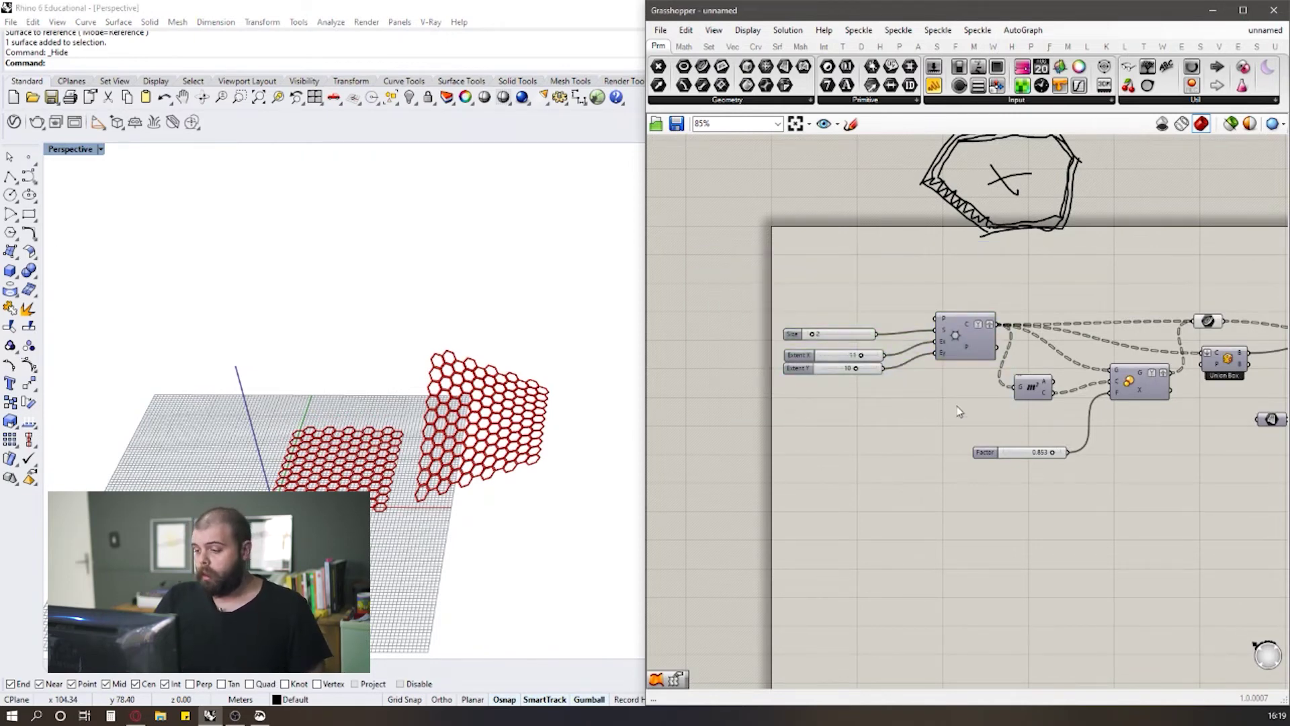
pyautogui.scroll(2, 914, 412)
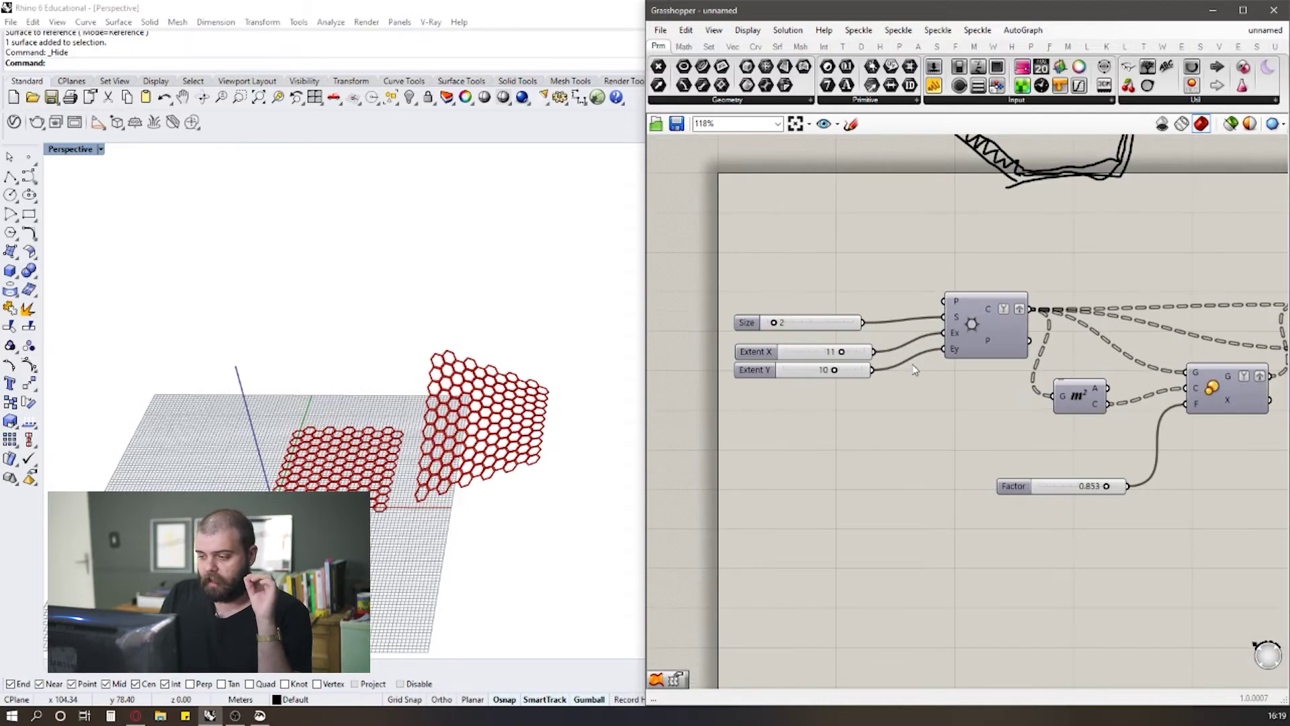
pyautogui.scroll(-5, 863, 333)
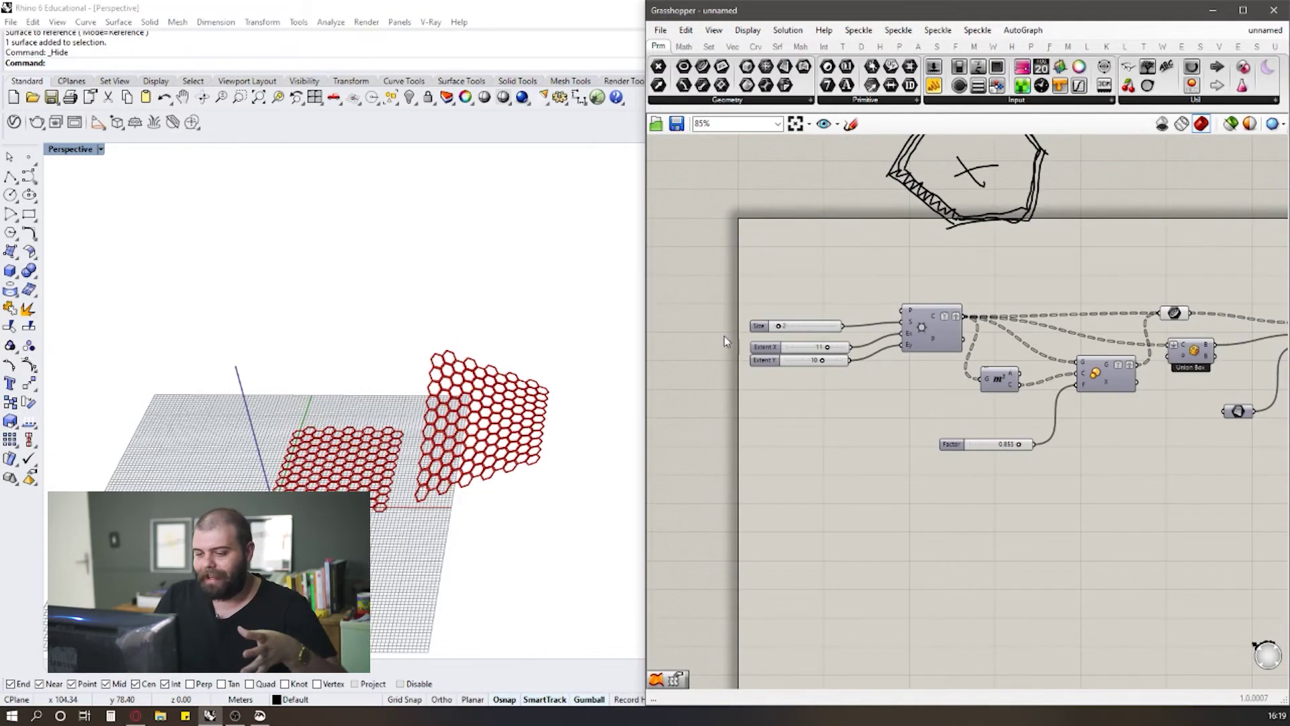
pyautogui.scroll(4, 1032, 332)
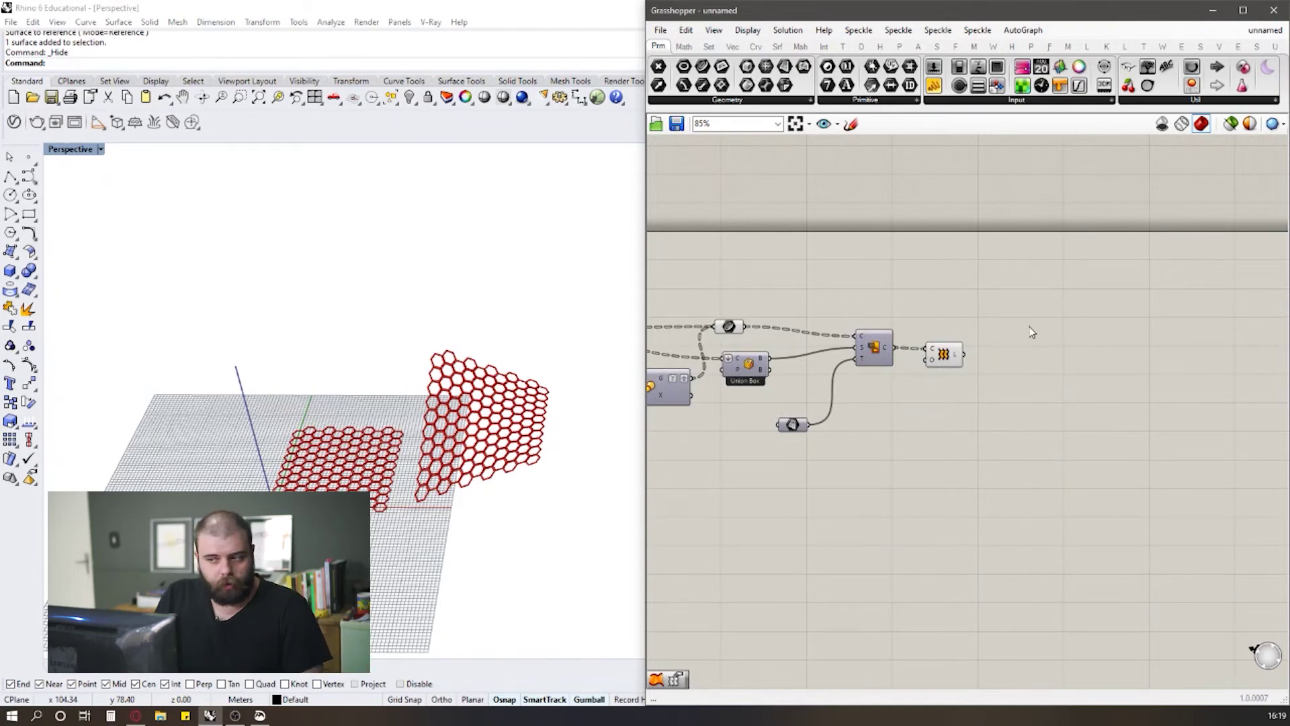
pyautogui.scroll(-4, 1059, 309)
pyautogui.scroll(3, 841, 323)
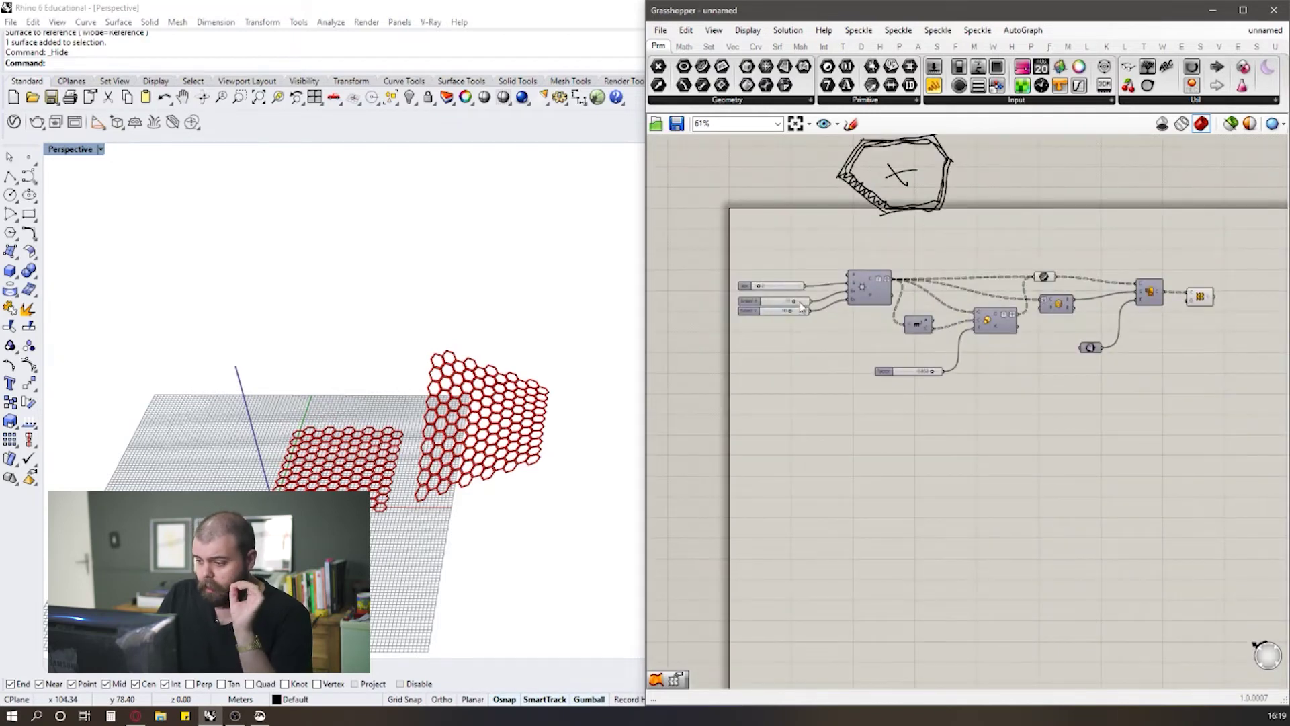
pyautogui.scroll(5, 770, 302)
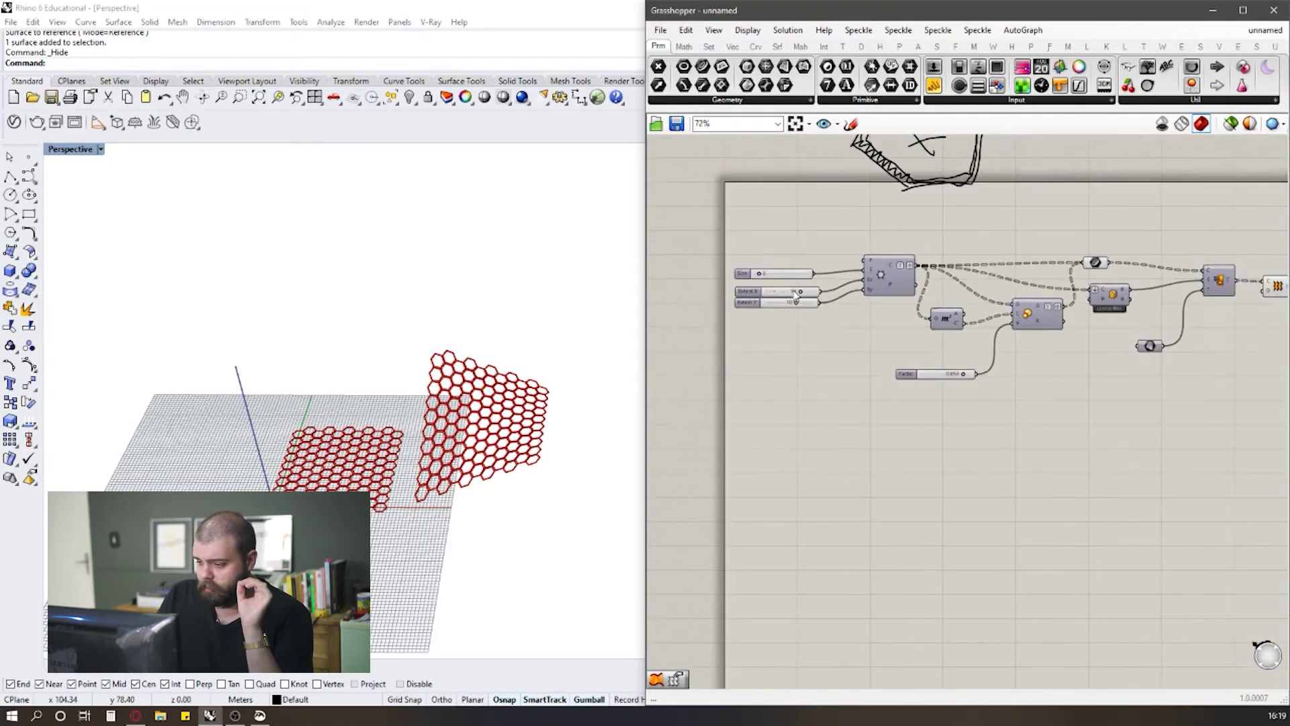
# Step: Move the Extent Y slider down the canvas to separate it from the Extent X slider
pyautogui.moveTo(741, 324); pyautogui.dragTo(709, 368)
pyautogui.scroll(-1, 841, 367)
pyautogui.scroll(-2, 840, 365)
pyautogui.scroll(4, 800, 343)
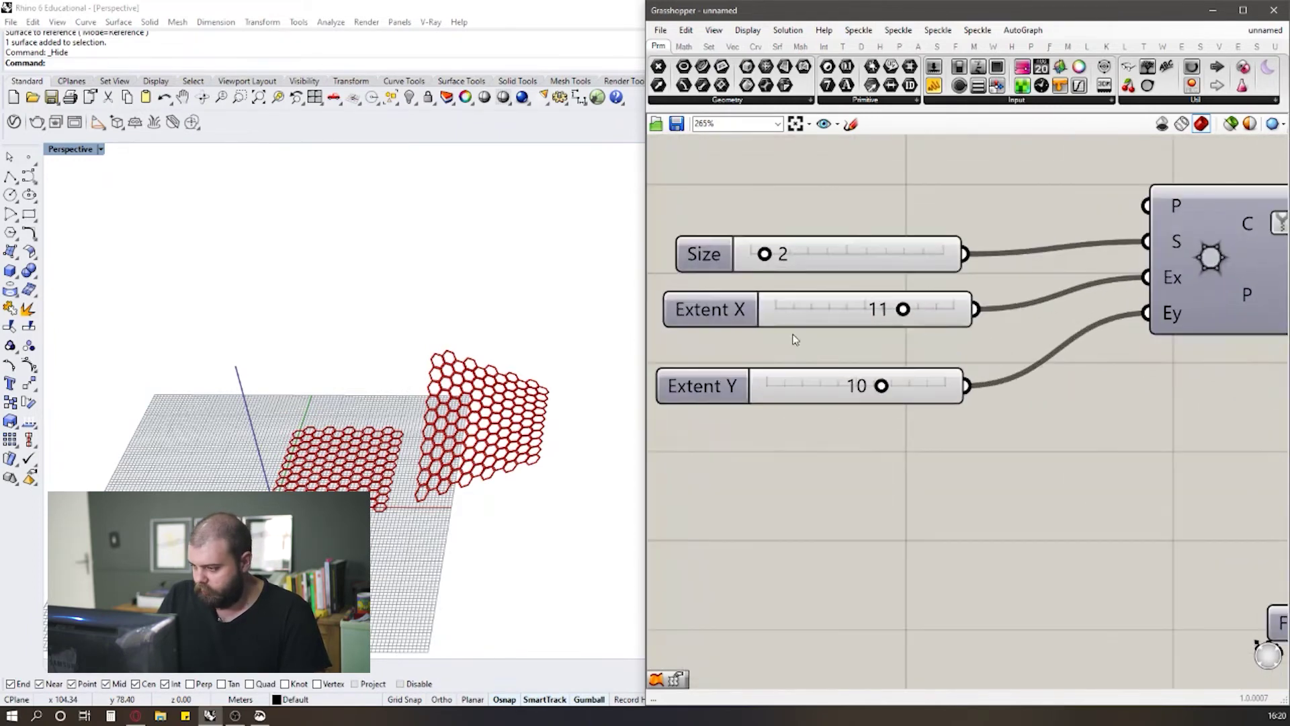
# Step: Set the hexagonal grid's Extent X to 6 and Extent Y to 4
pyautogui.doubleClick(786, 314)
pyautogui.write('6')
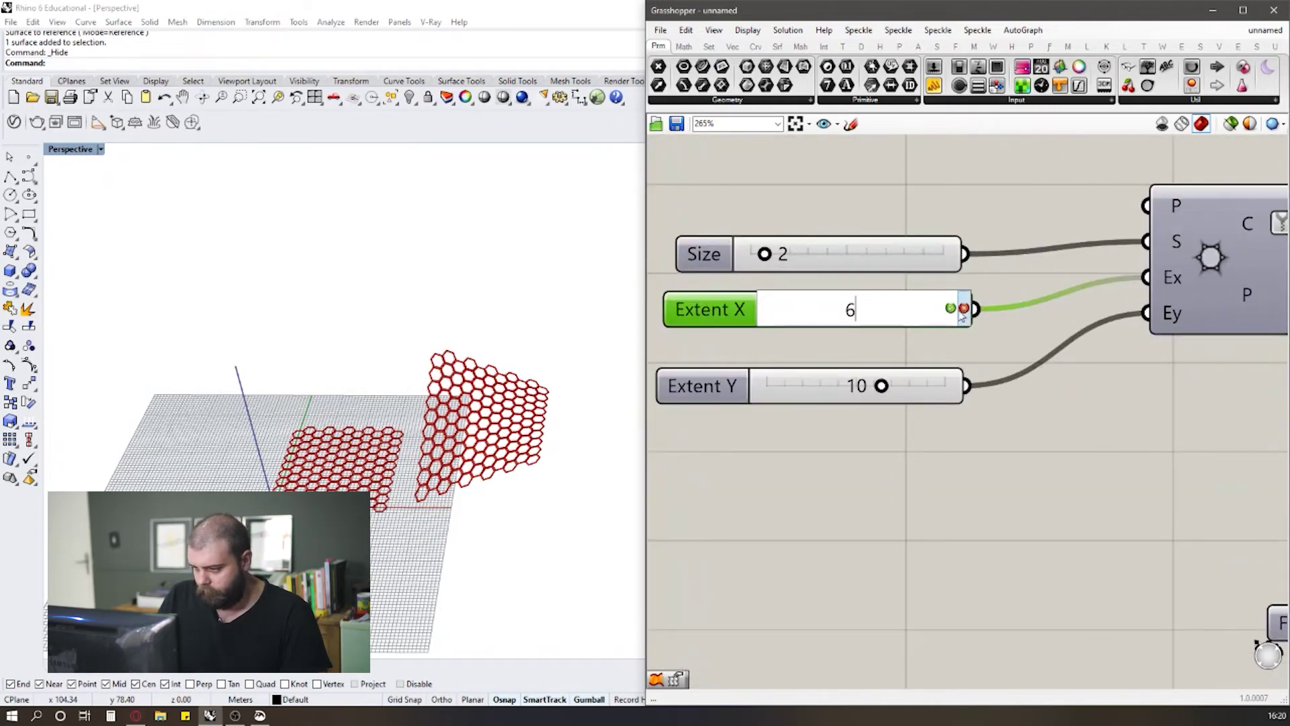
pyautogui.click(950, 308)
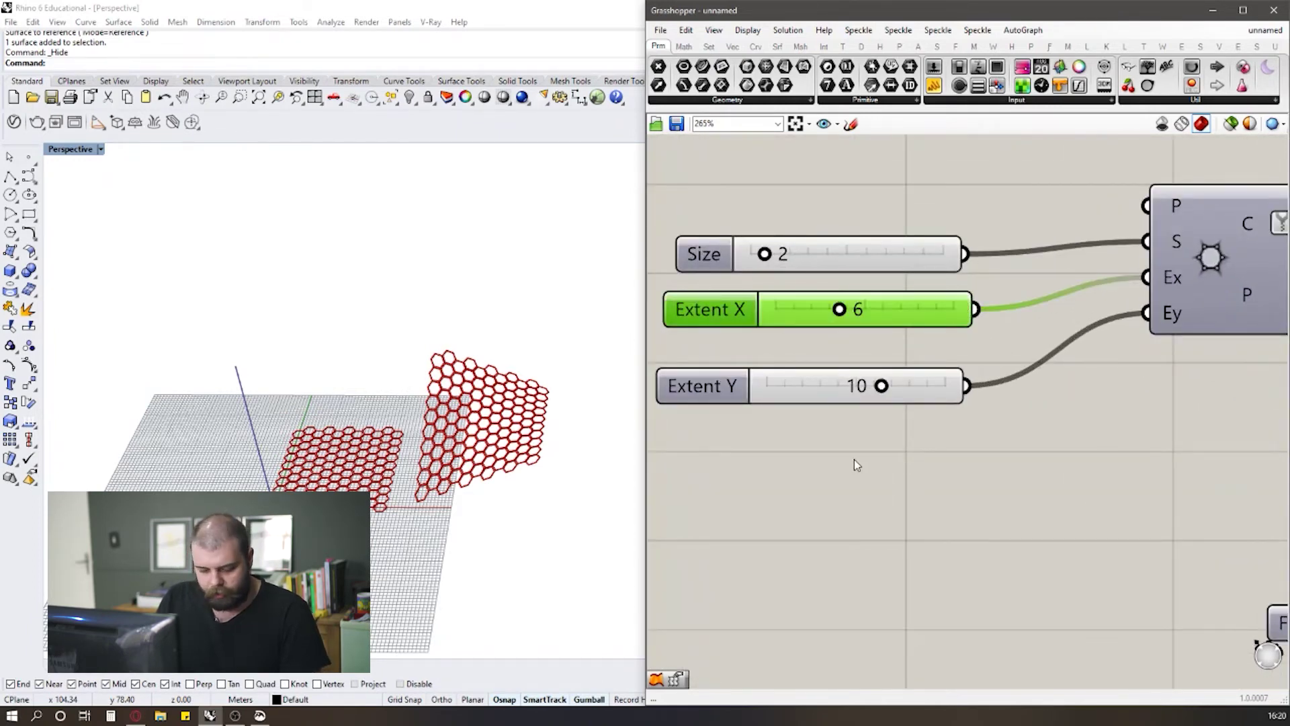
pyautogui.doubleClick(798, 386)
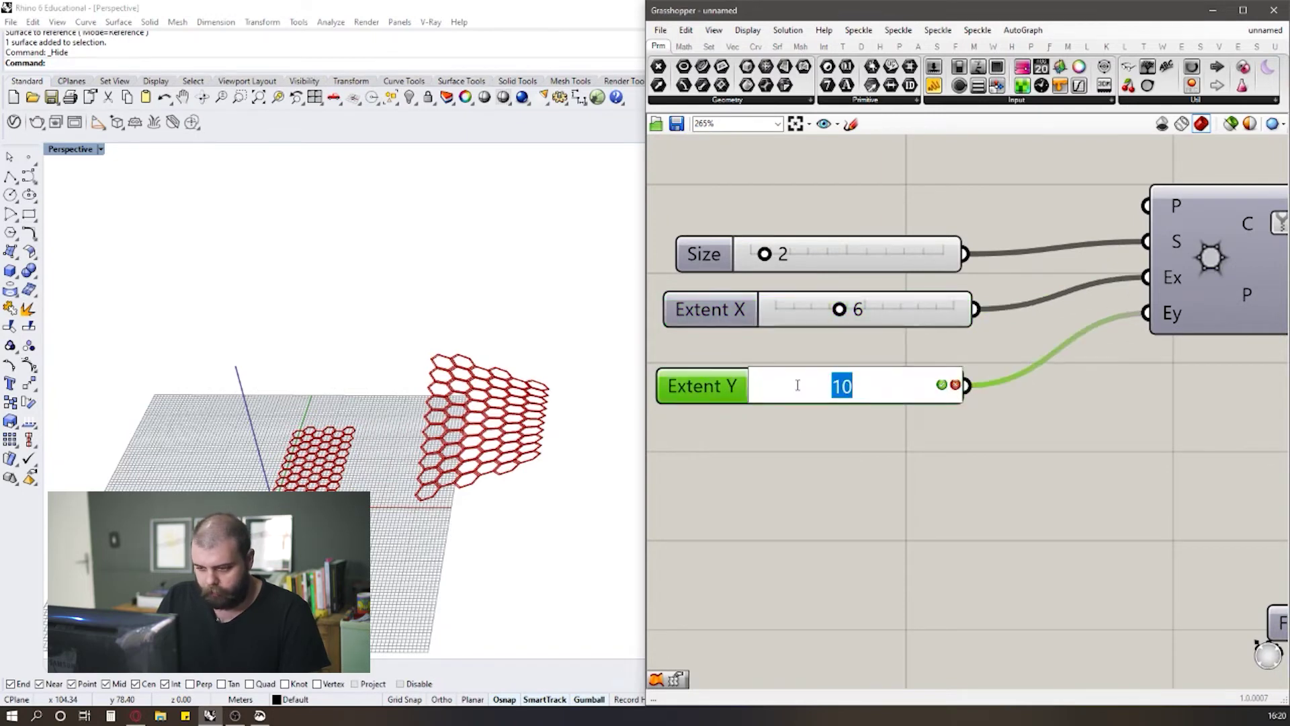
pyautogui.write('4')
pyautogui.press('Return')
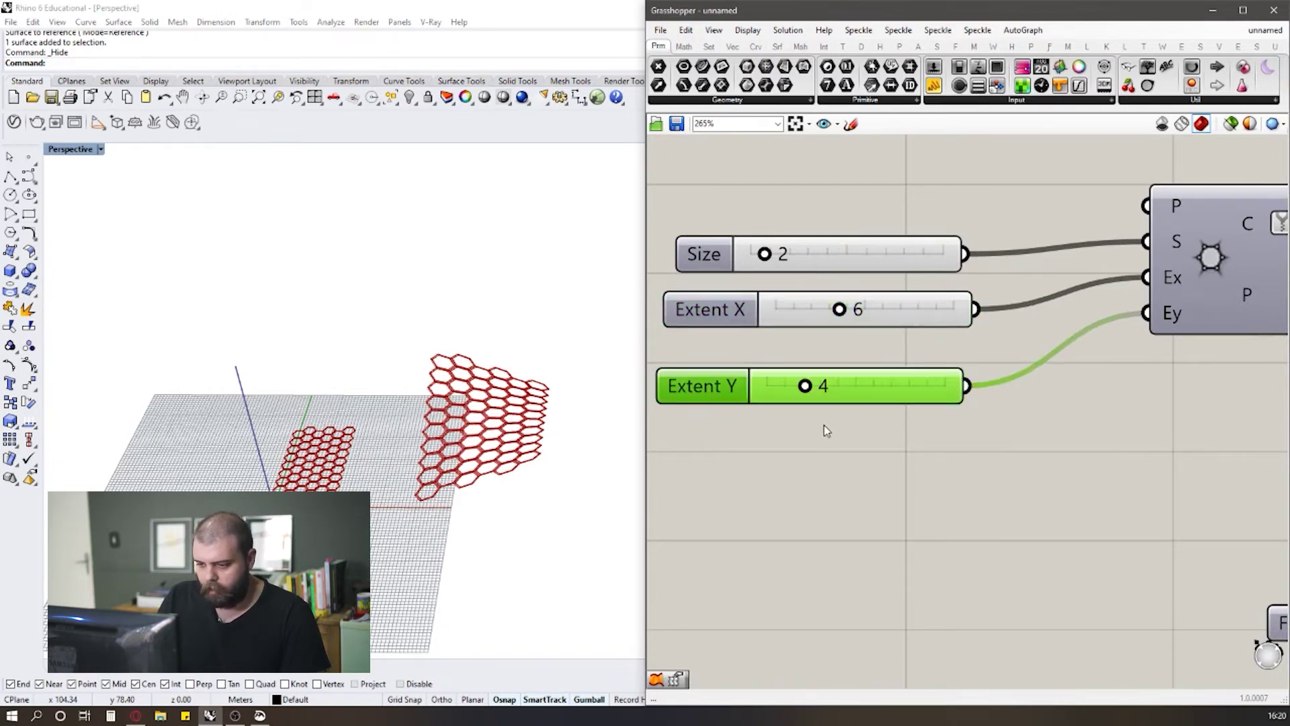
# Step: Compare the cell proportions of the flat grid with those of the frames mapped on the twisted surface
pyautogui.scroll(3, 525, 418)
pyautogui.moveTo(524, 418); pyautogui.dragTo(467, 402, button='right')
pyautogui.scroll(-3, 466, 402)
pyautogui.scroll(3, 300, 462)
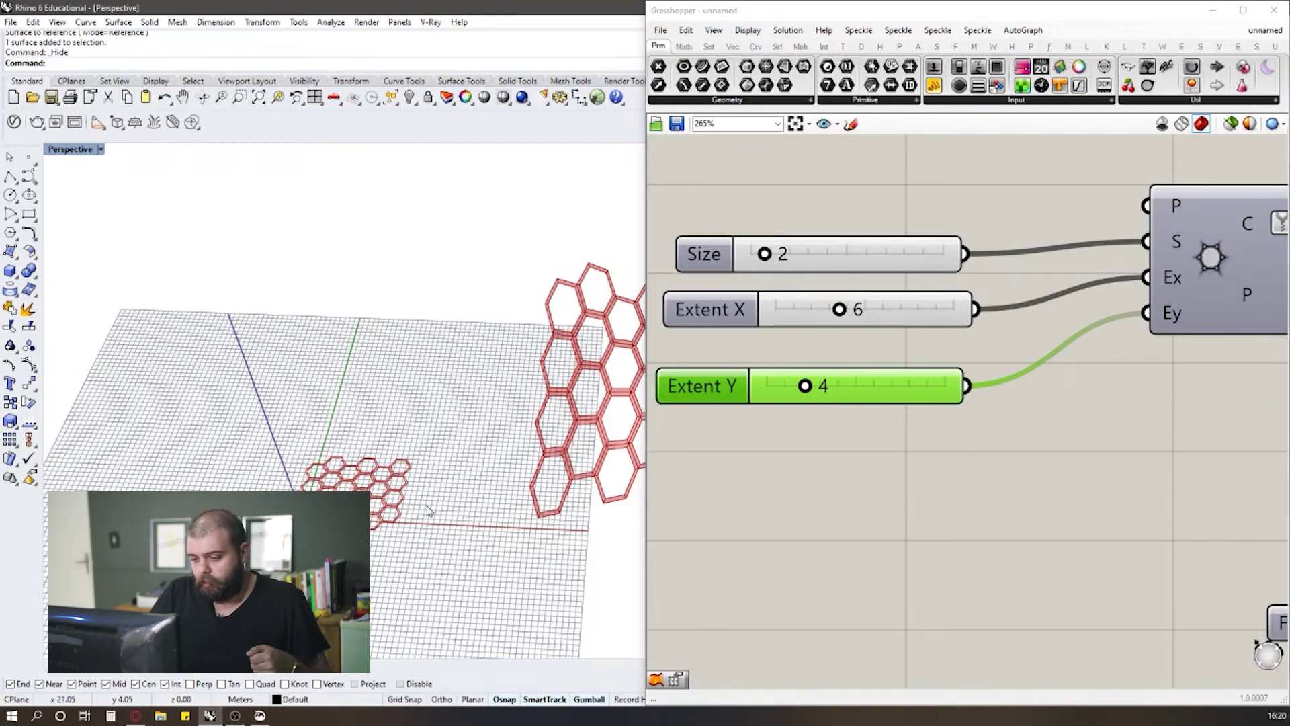
pyautogui.scroll(-4, 404, 484)
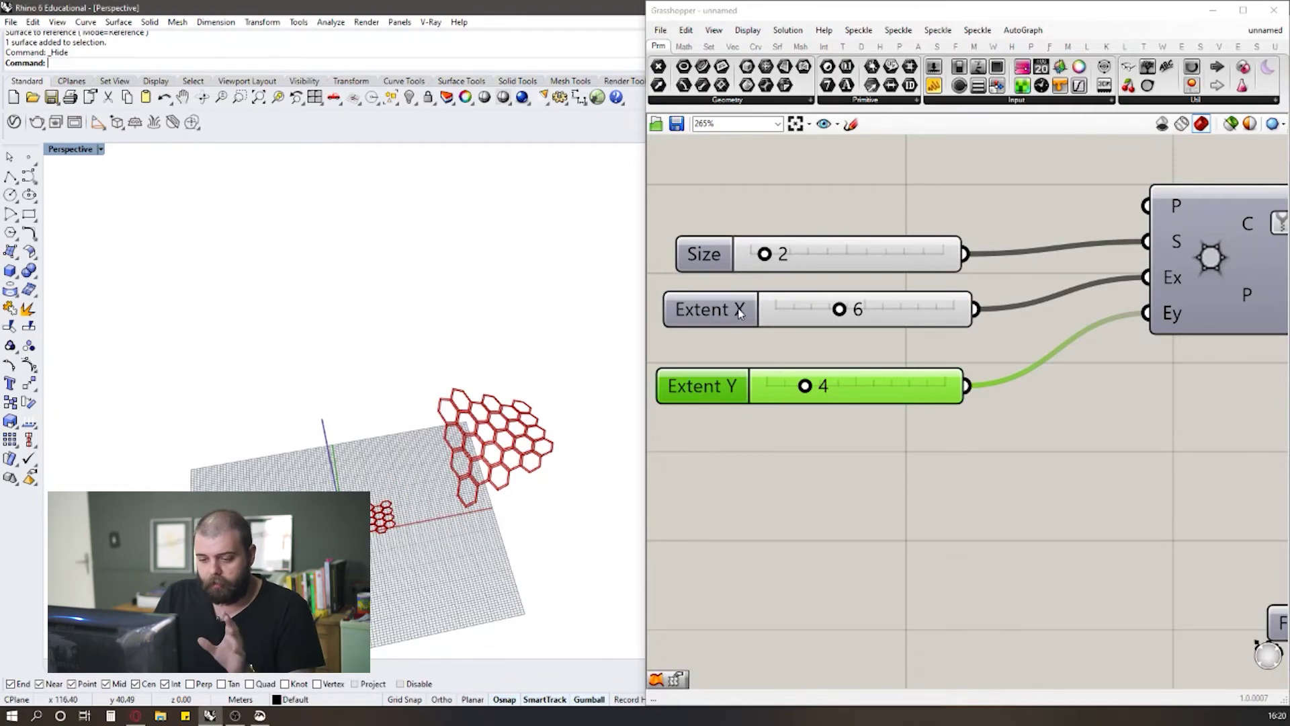
pyautogui.moveTo(497, 492); pyautogui.dragTo(470, 456, button='right')
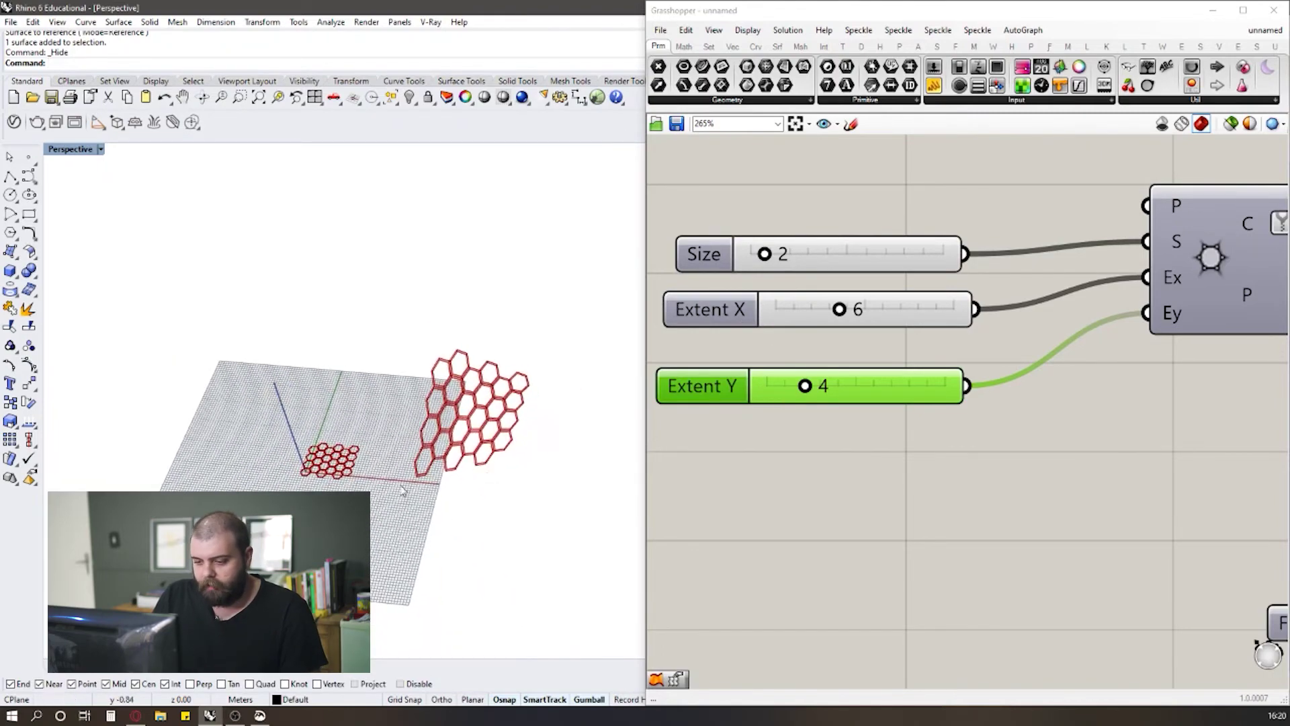
pyautogui.scroll(3, 258, 415)
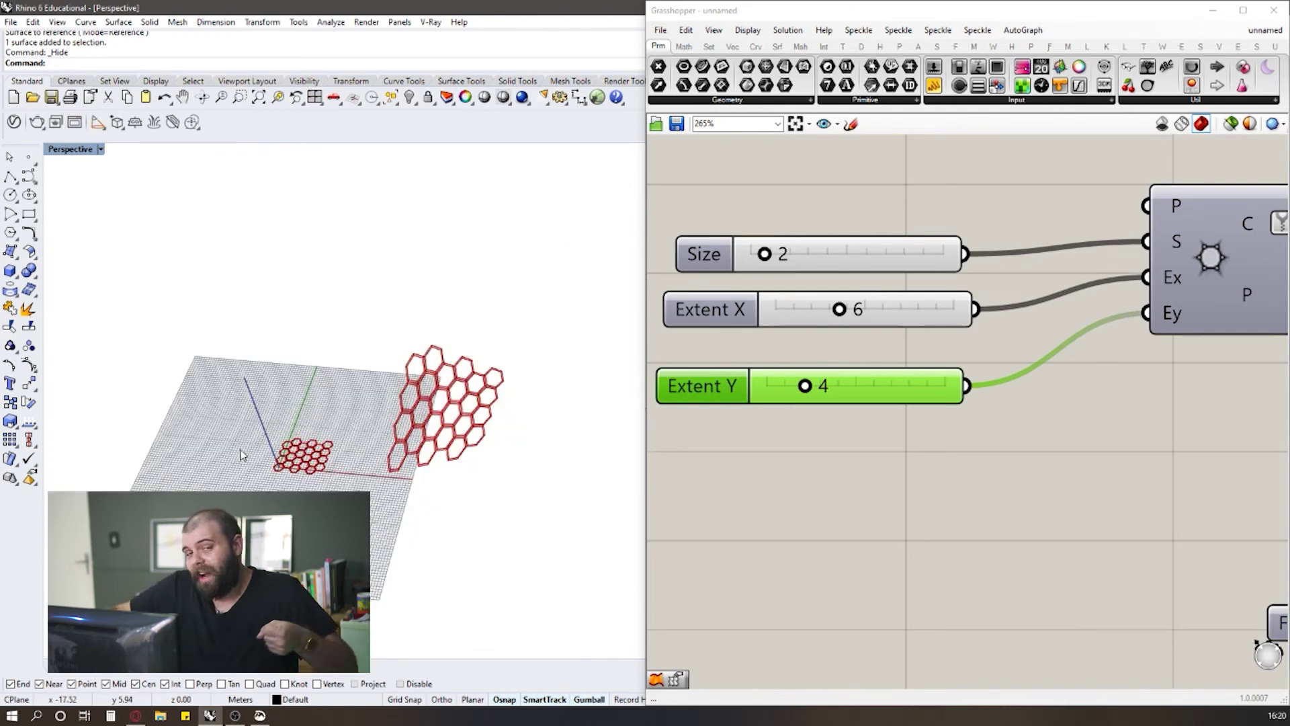
pyautogui.moveTo(242, 453); pyautogui.dragTo(311, 431, button='right')
pyautogui.moveTo(367, 327); pyautogui.dragTo(539, 499)
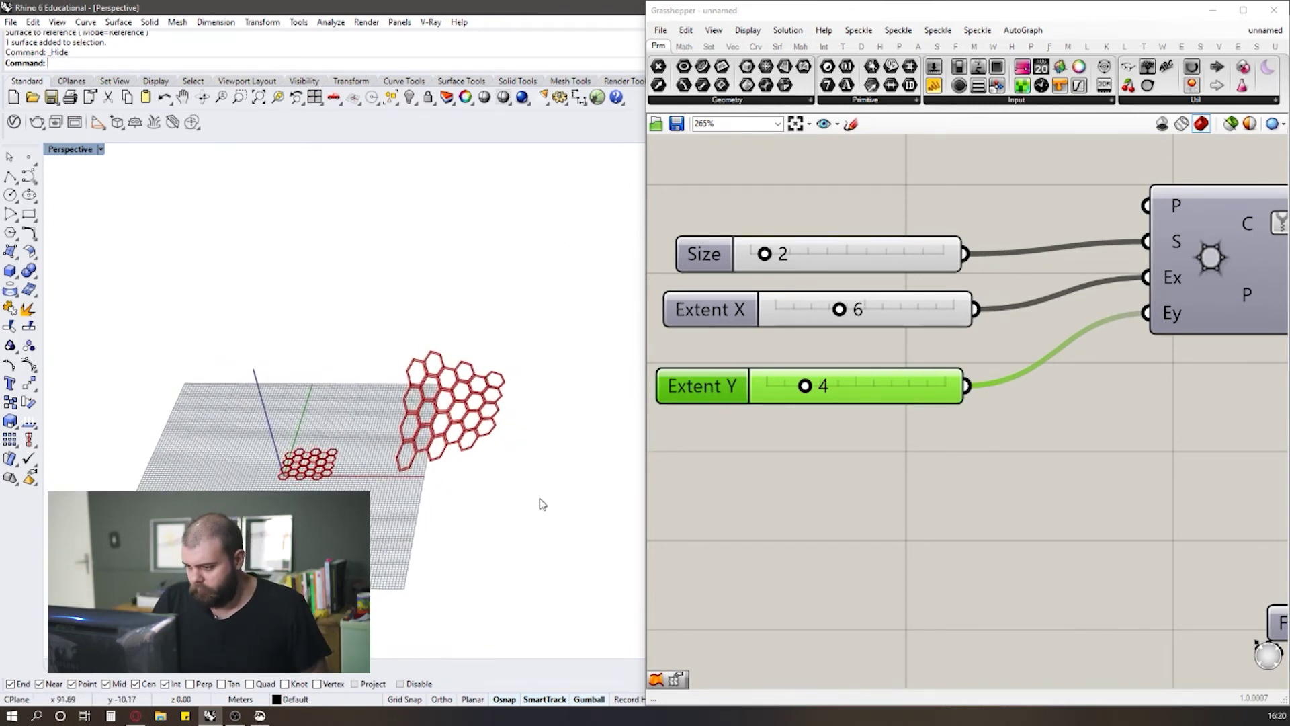
# Step: Check the Extent Y slider's settings and set its value to 15
pyautogui.doubleClick(874, 397)
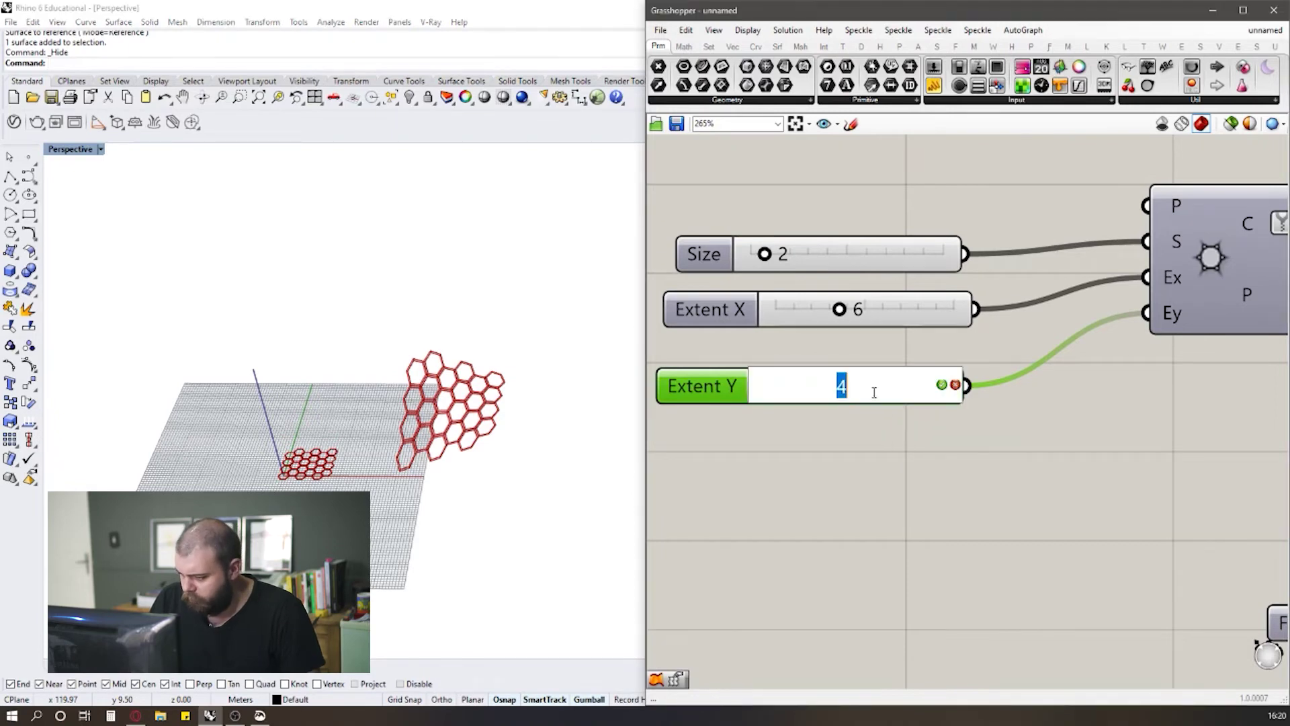
pyautogui.click(720, 429)
pyautogui.doubleClick(700, 384)
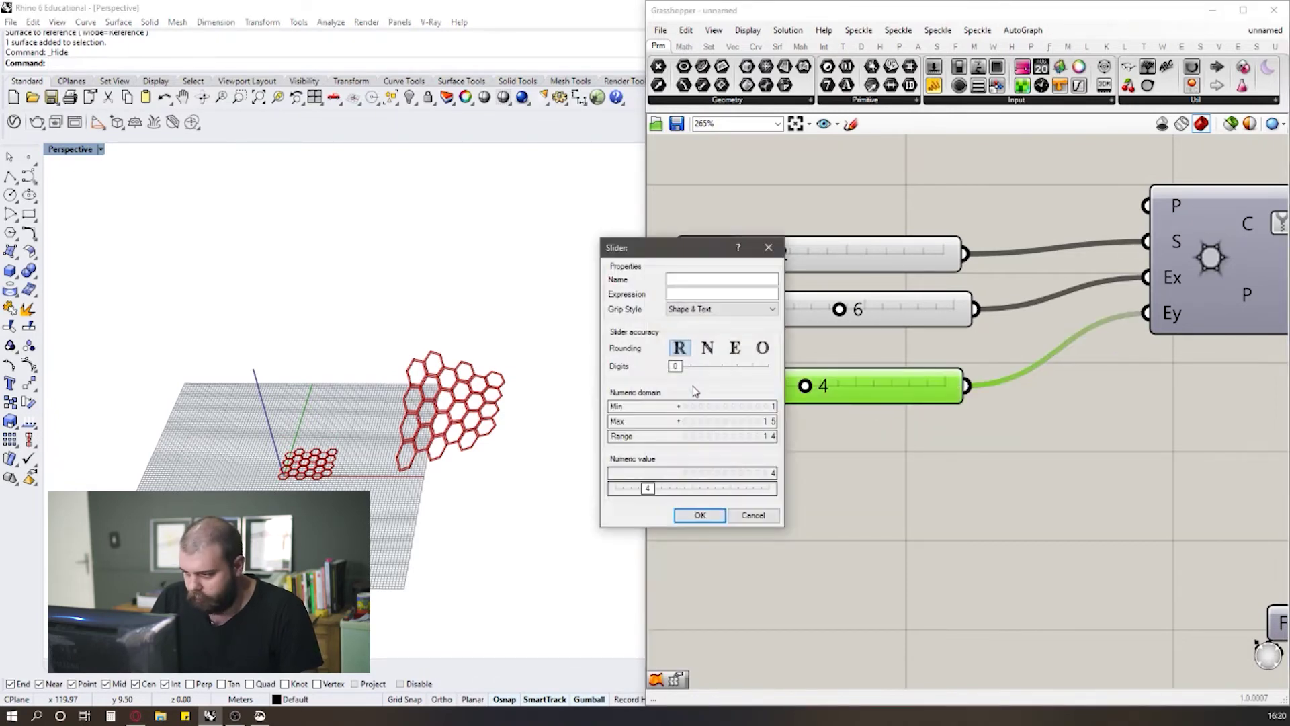
pyautogui.click(700, 515)
pyautogui.doubleClick(876, 391)
pyautogui.write('15')
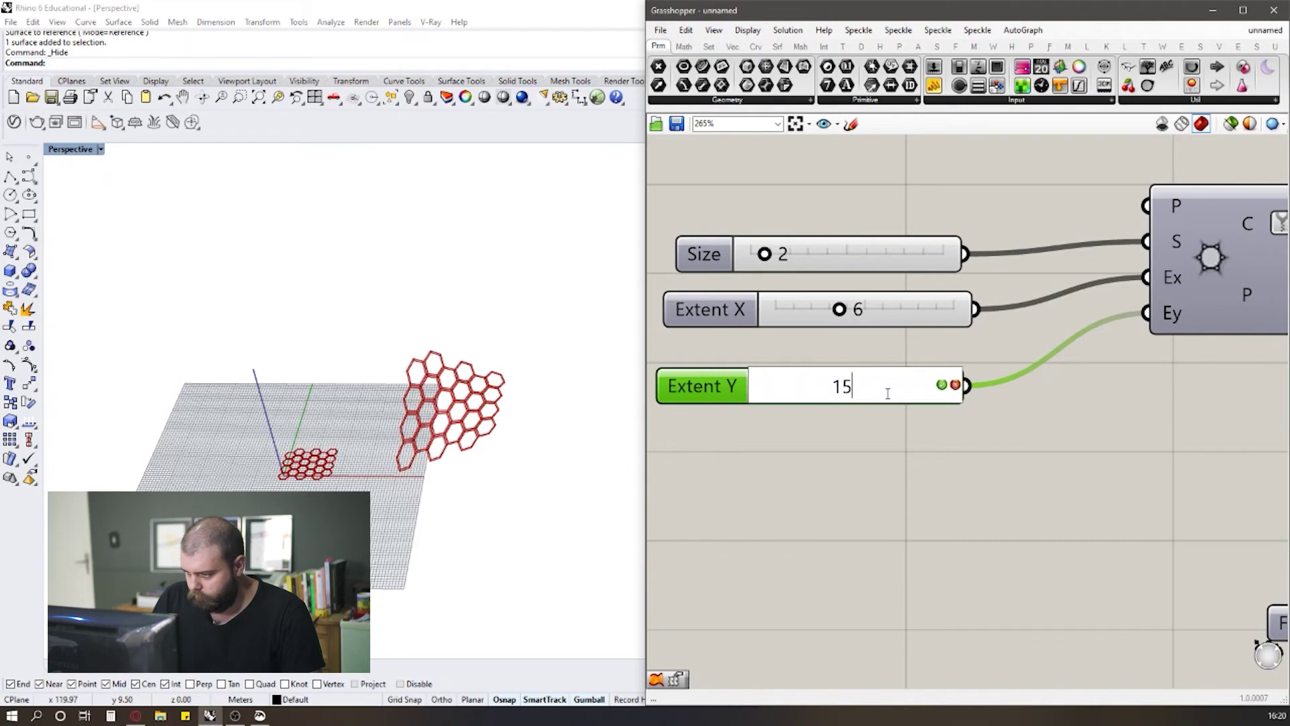
pyautogui.press('Return')
# Step: Set the hexagonal grid's Extent X to 8
pyautogui.doubleClick(896, 315)
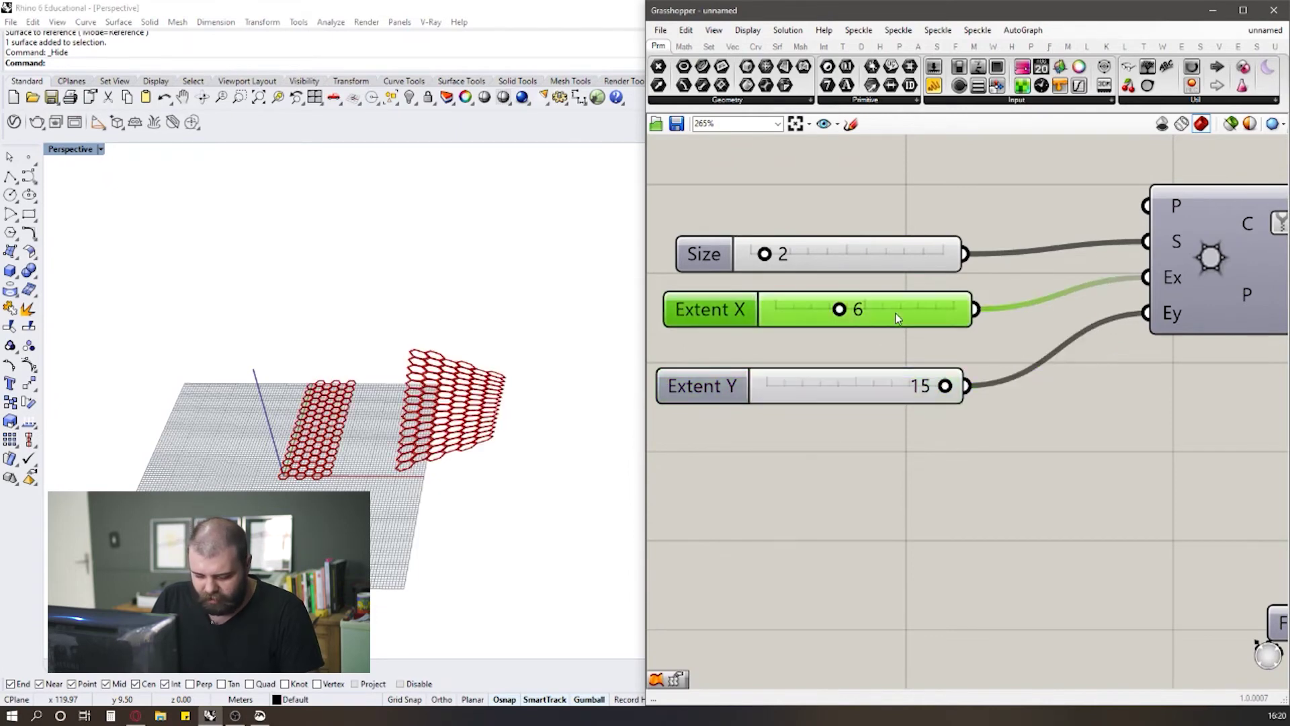
pyautogui.write('8')
pyautogui.click(950, 309)
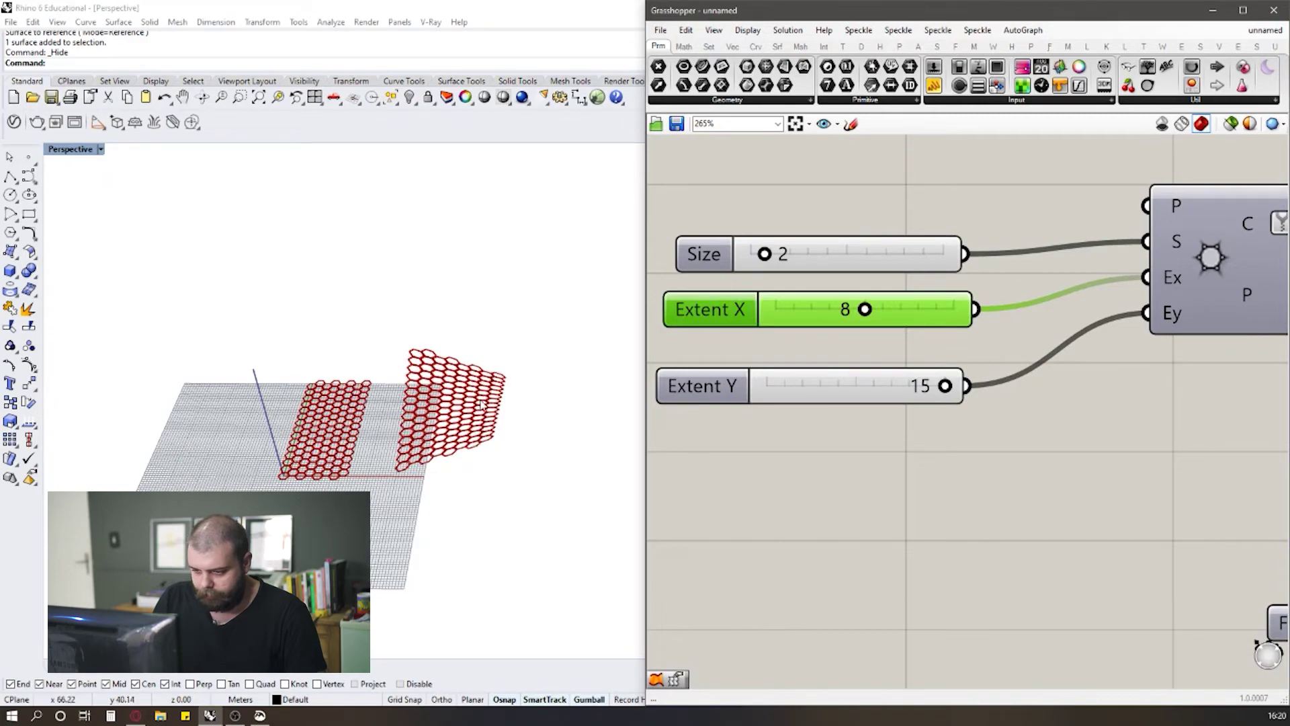
# Step: Inspect the hexagonal frames mapped on the twisted surface and the Size and Extent sliders that feed the hexagonal grid
pyautogui.scroll(3, 471, 381)
pyautogui.moveTo(471, 382)
pyautogui.mouseDown(button='right')
pyautogui.moveTo(408, 460)
pyautogui.moveTo(476, 367)
pyautogui.mouseUp(button='right')
pyautogui.scroll(4, 475, 365)
pyautogui.scroll(-2, 476, 365)
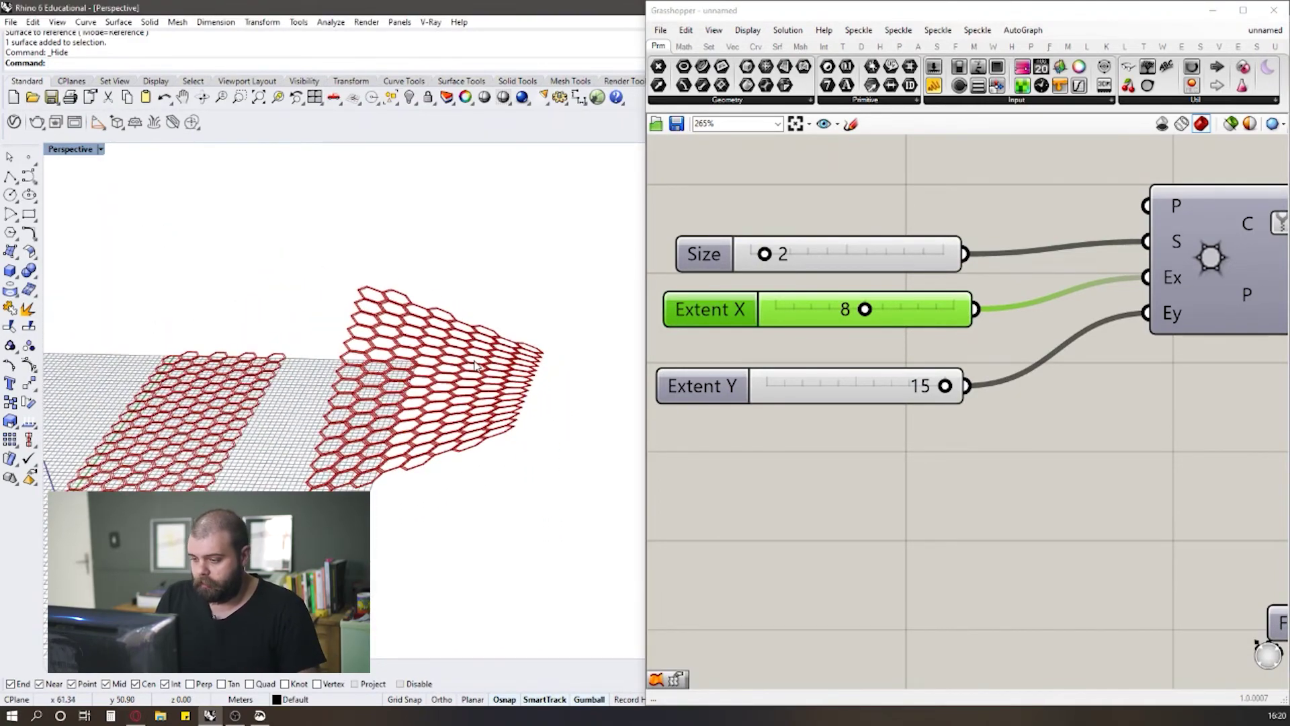
pyautogui.scroll(-3, 484, 354)
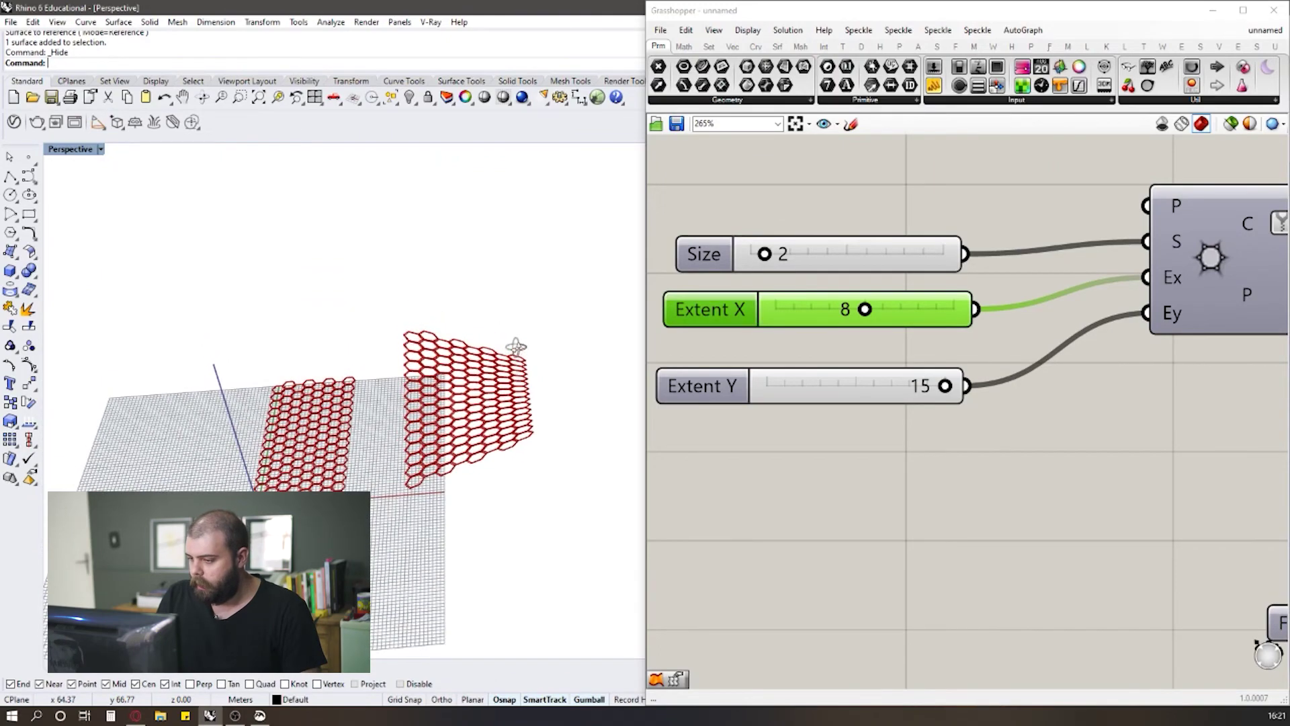
pyautogui.scroll(-2, 793, 281)
pyautogui.moveTo(684, 280); pyautogui.dragTo(928, 408)
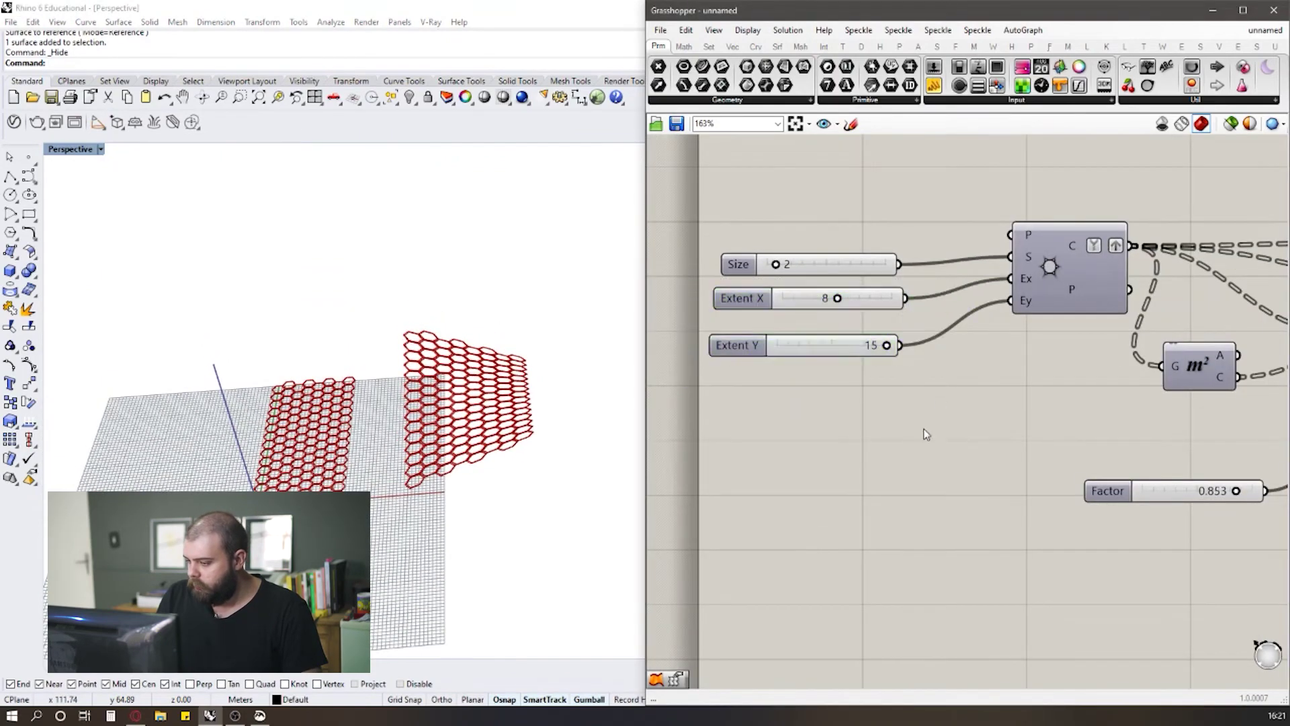
pyautogui.scroll(-1, 929, 407)
pyautogui.moveTo(848, 258); pyautogui.dragTo(873, 347, button='right')
pyautogui.moveTo(885, 372); pyautogui.dragTo(861, 335)
pyautogui.click(777, 318)
pyautogui.scroll(-2, 764, 316)
pyautogui.moveTo(720, 300); pyautogui.dragTo(836, 314)
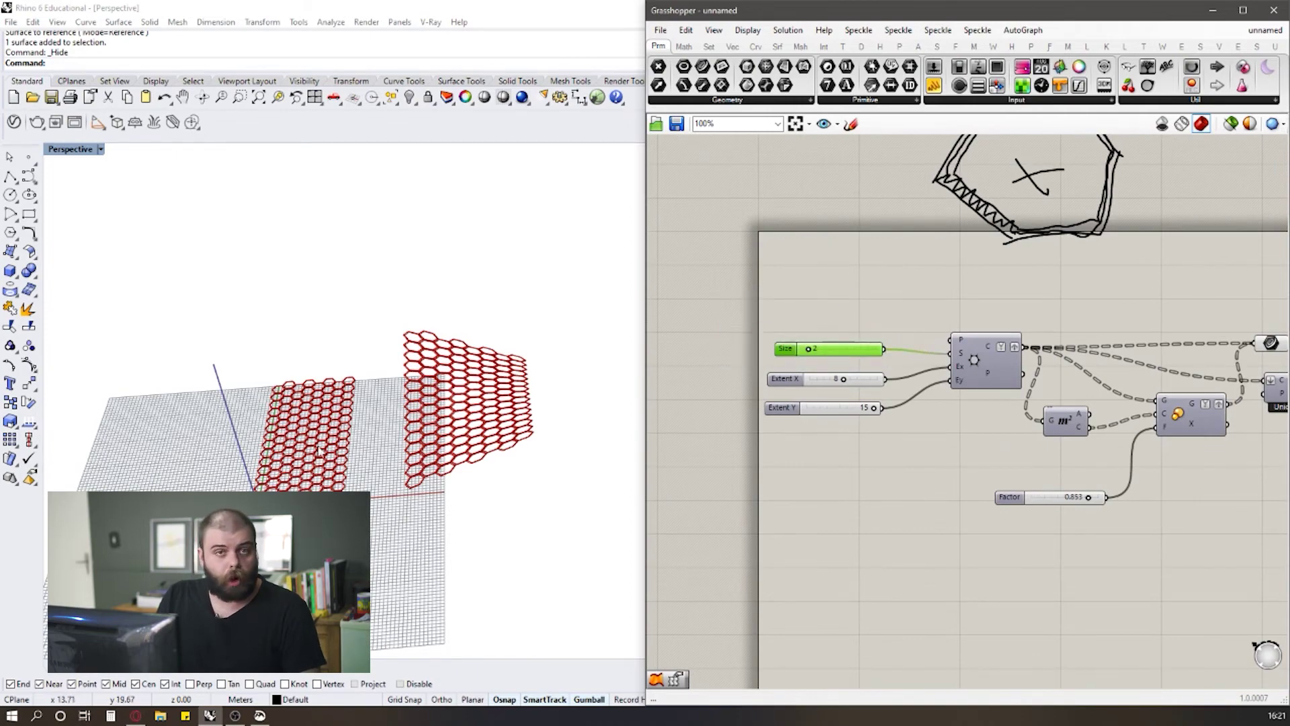
# Step: Compare the flat hexagonal cells with the mapped frames and review the grid, area and scale components that generate them
pyautogui.scroll(2, 306, 457)
pyautogui.moveTo(731, 321); pyautogui.dragTo(869, 316)
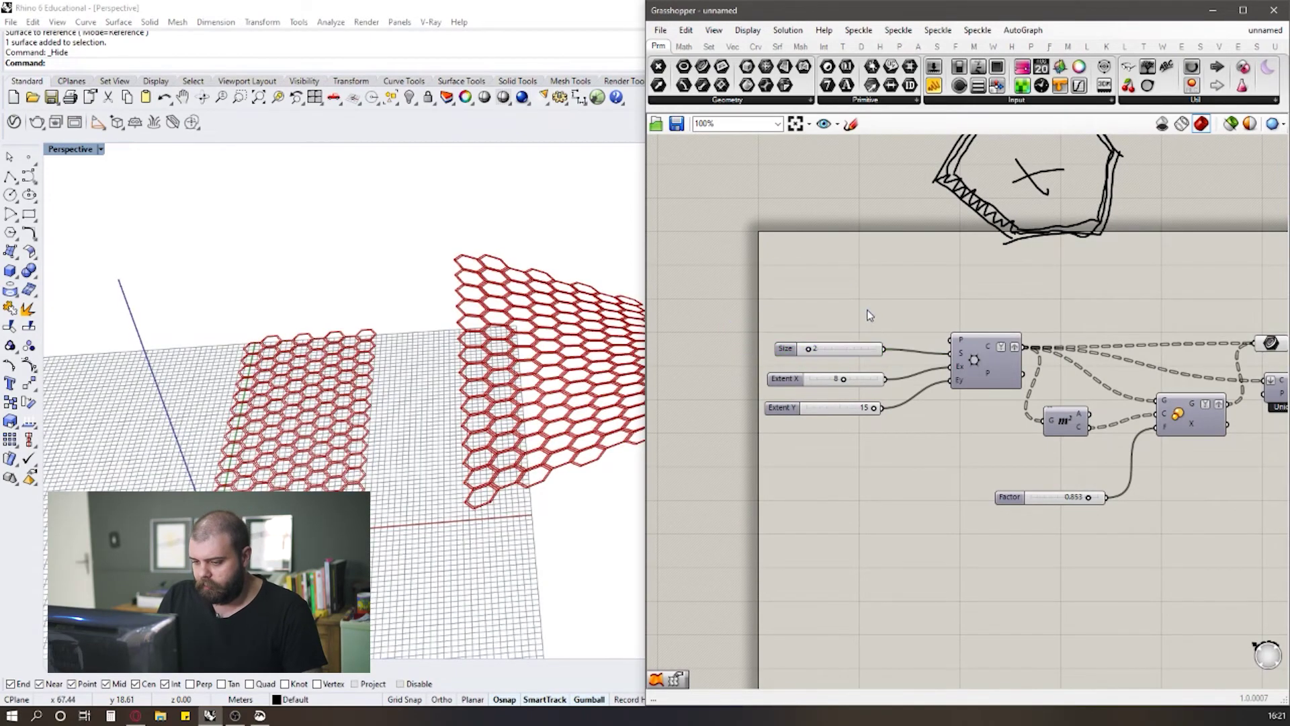
pyautogui.scroll(-2, 739, 348)
pyautogui.scroll(4, 486, 353)
pyautogui.scroll(-4, 485, 352)
pyautogui.scroll(3, 904, 490)
pyautogui.scroll(-1, 1034, 398)
pyautogui.scroll(2, 1034, 397)
pyautogui.moveTo(927, 331); pyautogui.dragTo(1109, 476)
pyautogui.click(952, 366)
pyautogui.moveTo(919, 333); pyautogui.dragTo(1098, 465)
pyautogui.click(1088, 466)
pyautogui.scroll(-4, 955, 516)
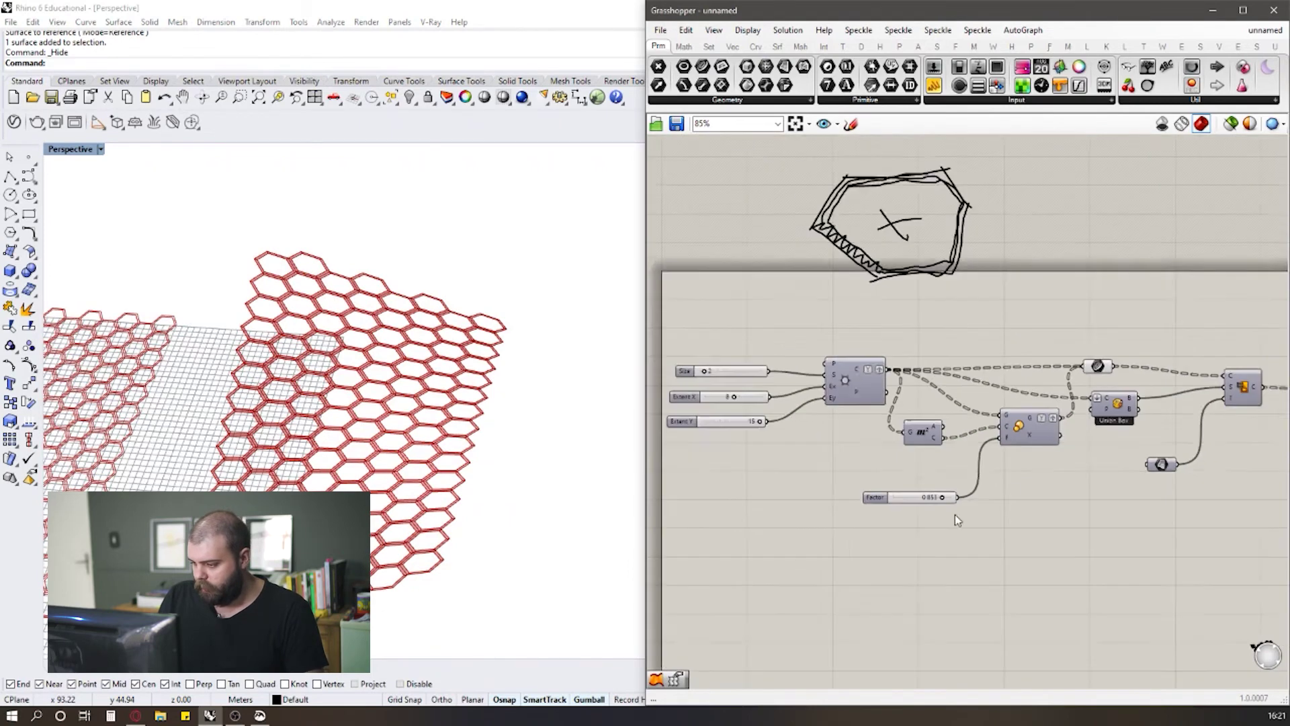
# Step: Set the scale Factor to 0.40 and inspect how thick the mapped frames are
pyautogui.scroll(4, 957, 519)
pyautogui.doubleClick(903, 435)
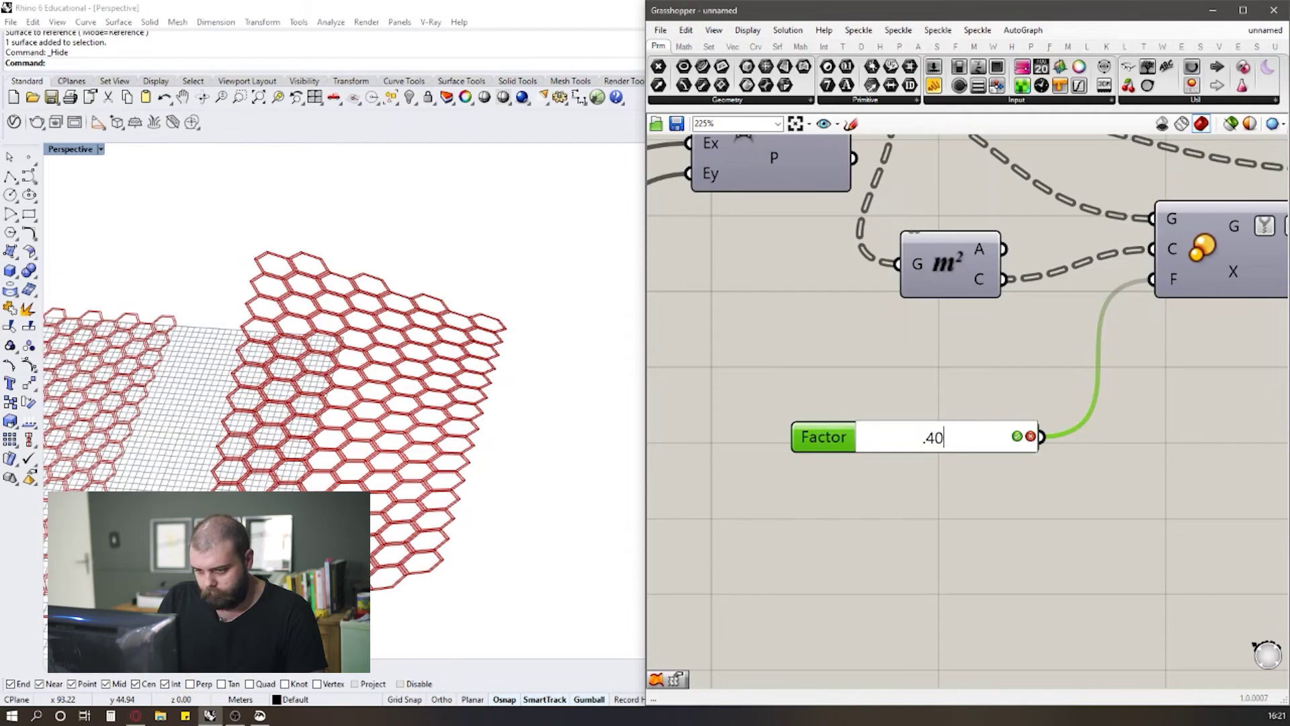
pyautogui.write('.40')
pyautogui.press('Return')
pyautogui.moveTo(403, 322); pyautogui.dragTo(471, 316, button='right')
pyautogui.moveTo(222, 247); pyautogui.dragTo(524, 561)
pyautogui.moveTo(501, 466); pyautogui.dragTo(491, 364, button='right')
# Step: Set the scale Factor to 0.85 and check the mapped hexagonal frames
pyautogui.doubleClick(900, 446)
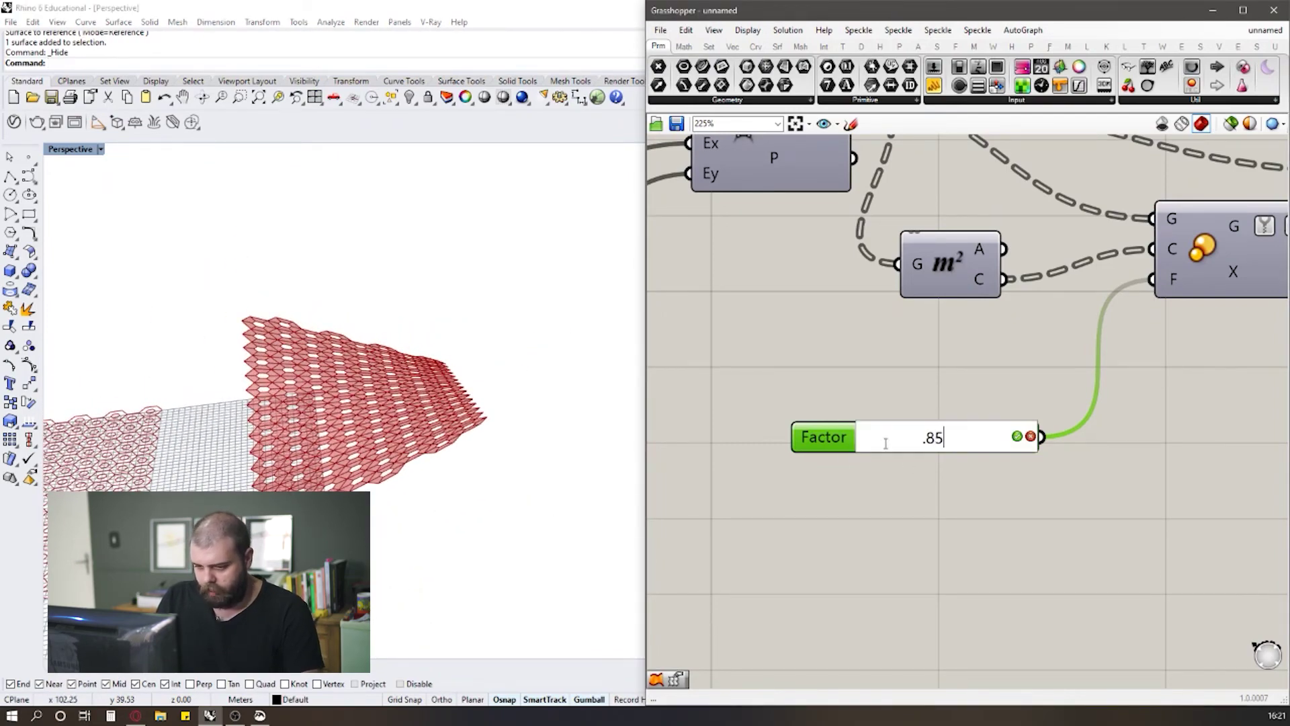
pyautogui.press('Return')
pyautogui.moveTo(516, 400)
pyautogui.mouseDown(button='right')
pyautogui.moveTo(550, 366)
pyautogui.moveTo(516, 400)
pyautogui.mouseUp(button='right')
pyautogui.scroll(-1, 737, 416)
pyautogui.scroll(-5, 737, 416)
pyautogui.scroll(3, 941, 363)
pyautogui.scroll(-3, 1075, 334)
pyautogui.scroll(3, 1006, 349)
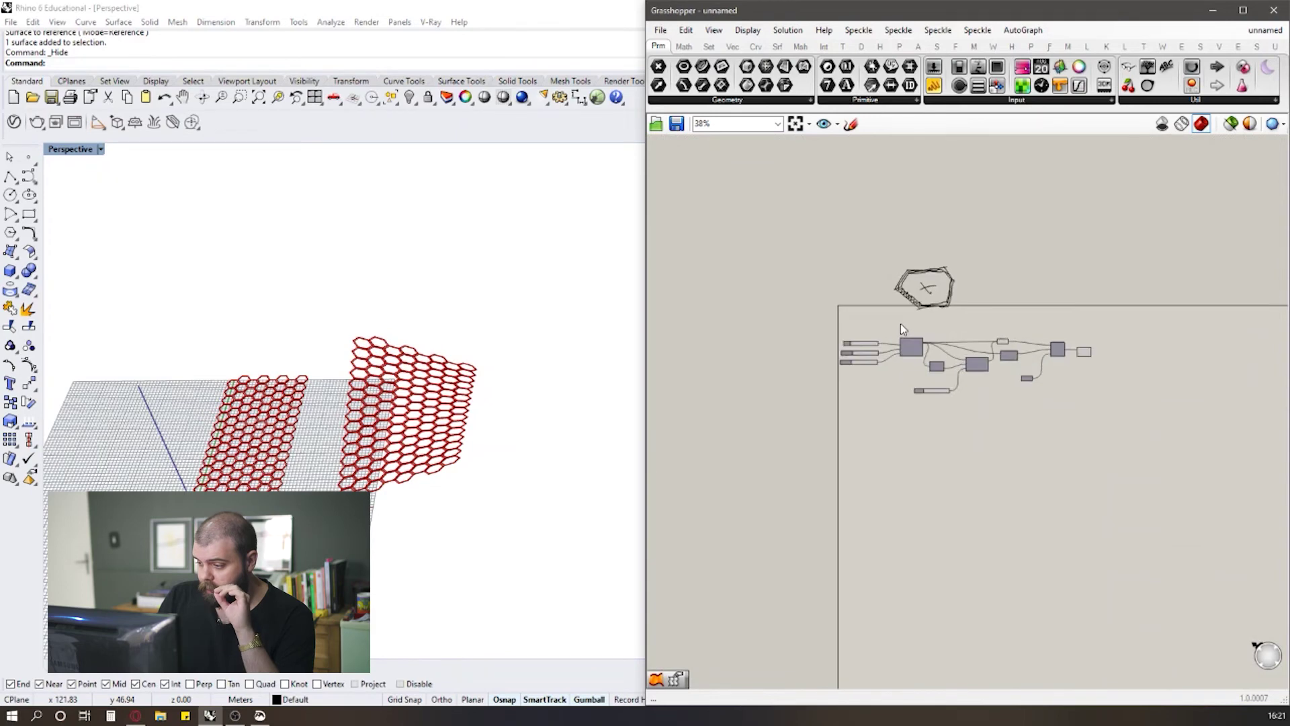
# Step: Add a Triangular grid component below the hexagonal grid definition
pyautogui.scroll(3, 962, 393)
pyautogui.moveTo(992, 457); pyautogui.dragTo(902, 416)
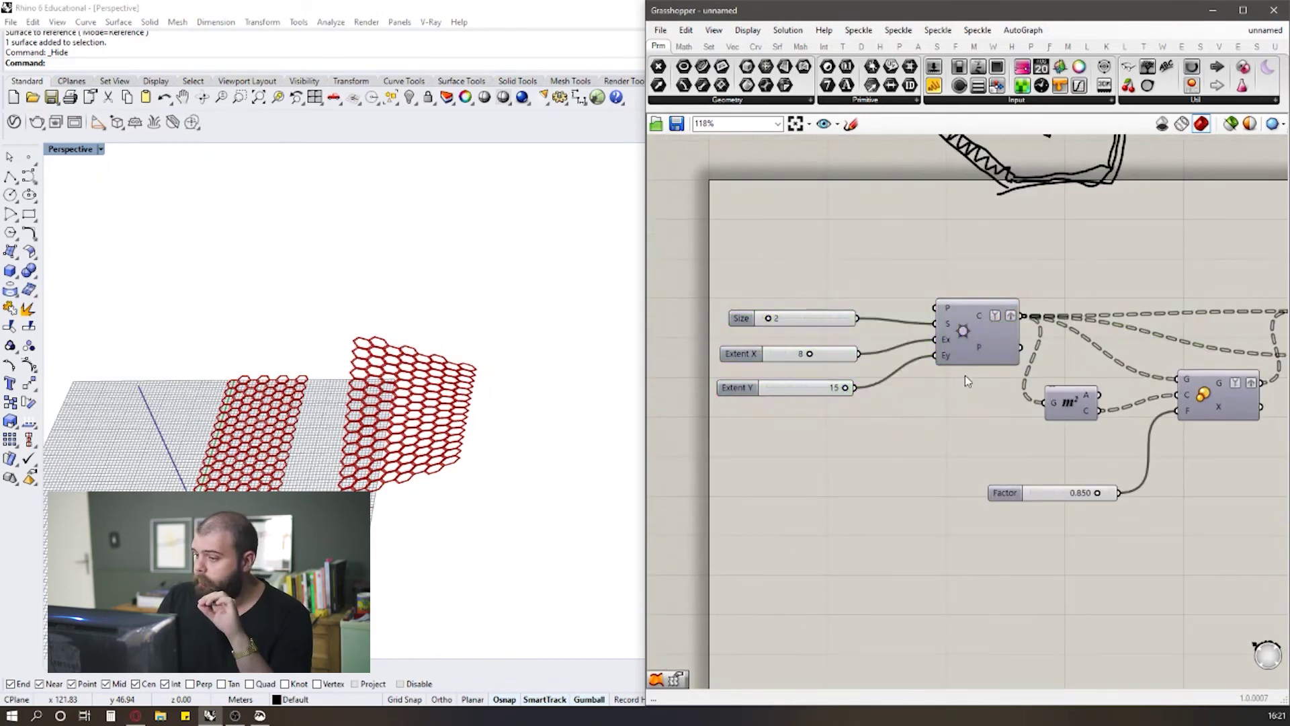
pyautogui.click(732, 47)
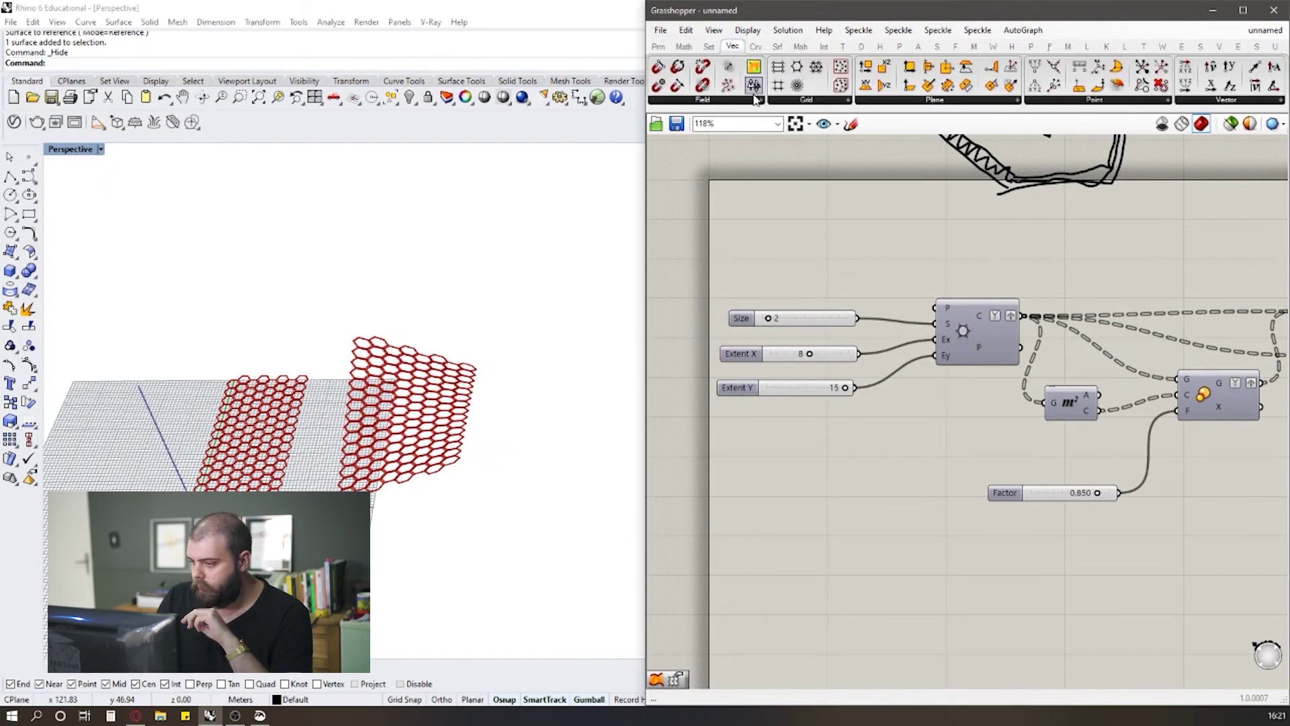
pyautogui.click(795, 101)
pyautogui.click(810, 196)
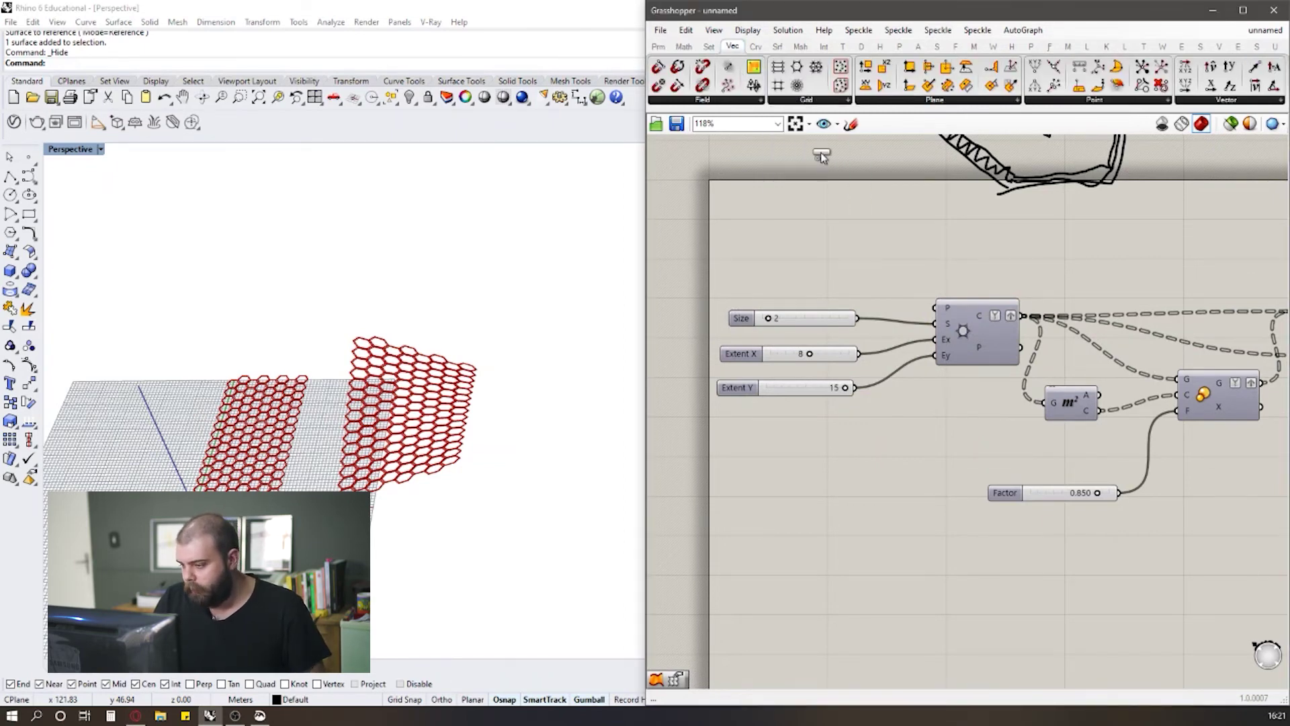
pyautogui.scroll(-2, 845, 268)
pyautogui.click(945, 463)
pyautogui.scroll(3, 921, 464)
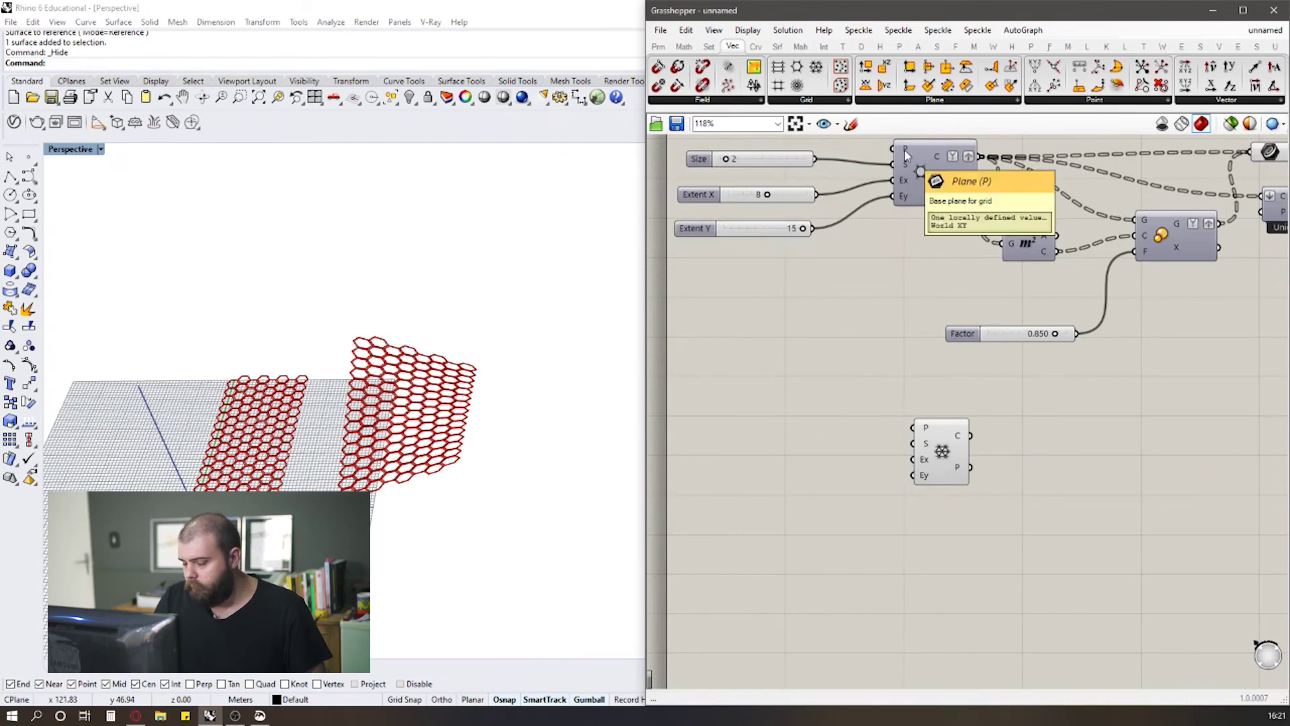
# Step: Duplicate the Extent X and Extent Y sliders and wire the copies to the triangular grid's Ex and Ey inputs
pyautogui.moveTo(905, 168)
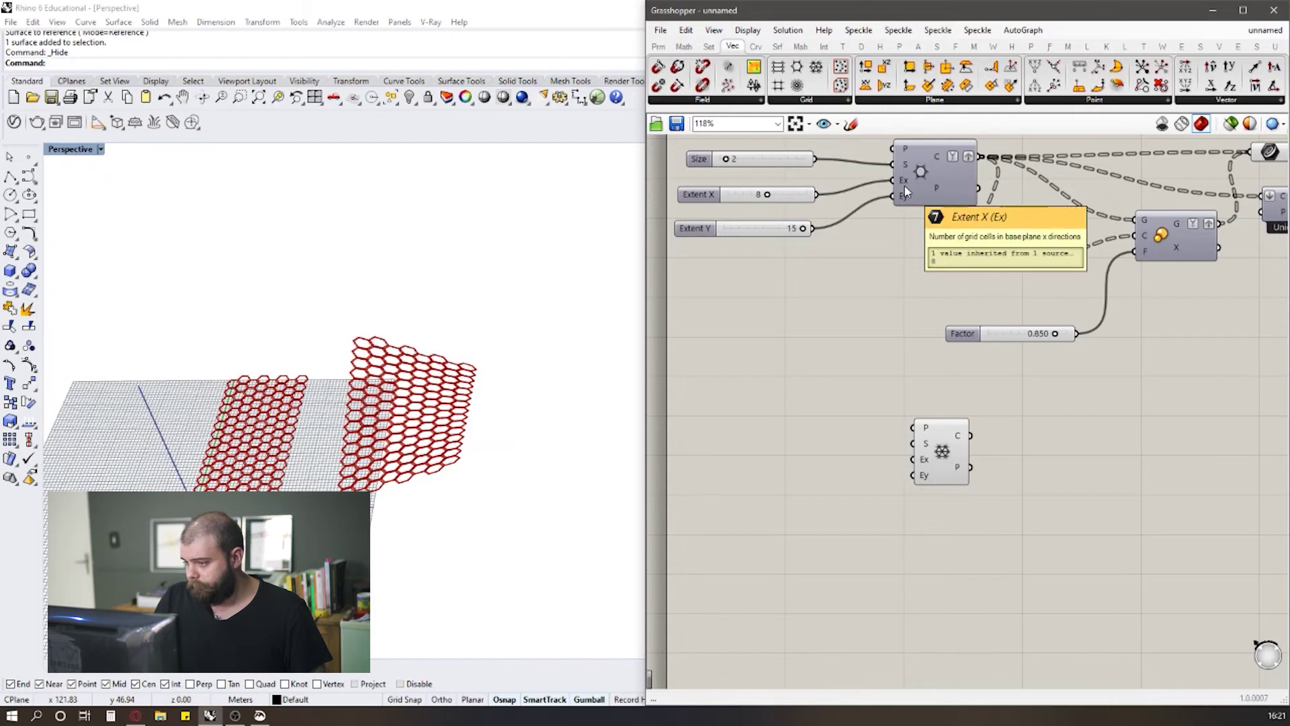
pyautogui.moveTo(904, 199)
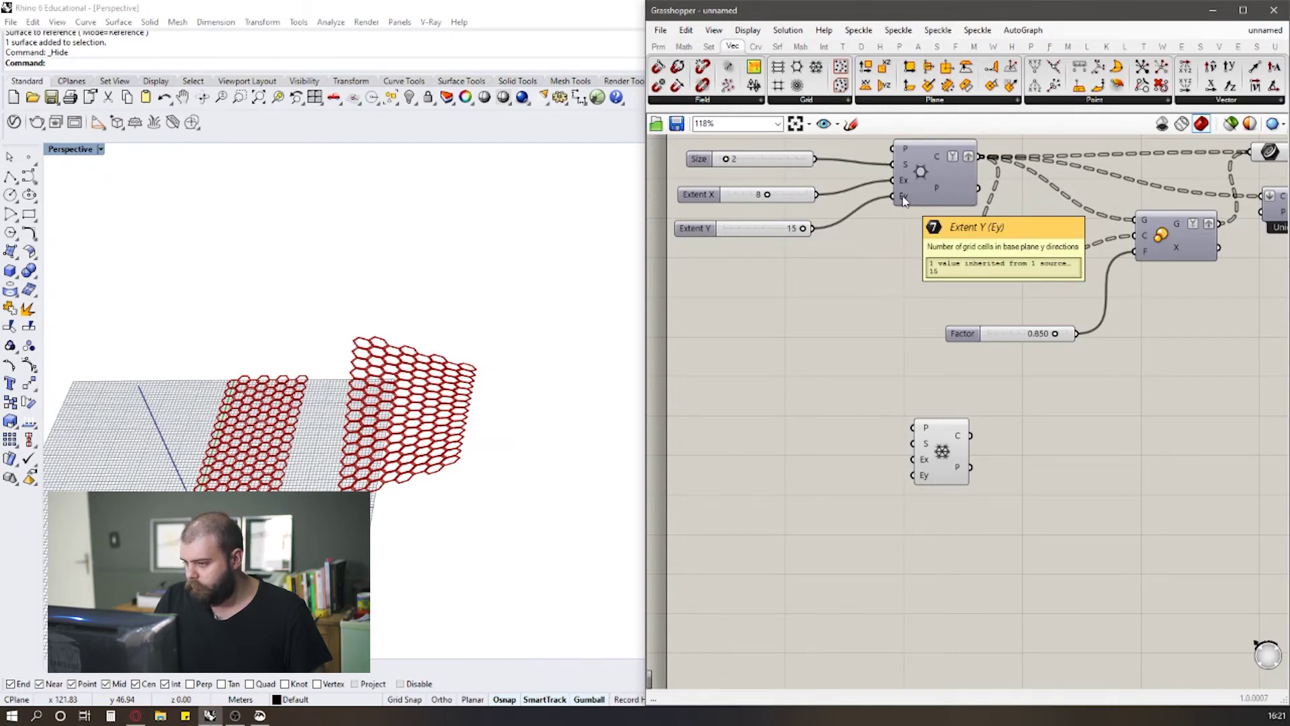
pyautogui.scroll(-2, 903, 200)
pyautogui.scroll(2, 888, 192)
pyautogui.moveTo(952, 440); pyautogui.dragTo(938, 391)
pyautogui.click(918, 326)
pyautogui.moveTo(844, 309); pyautogui.dragTo(753, 184)
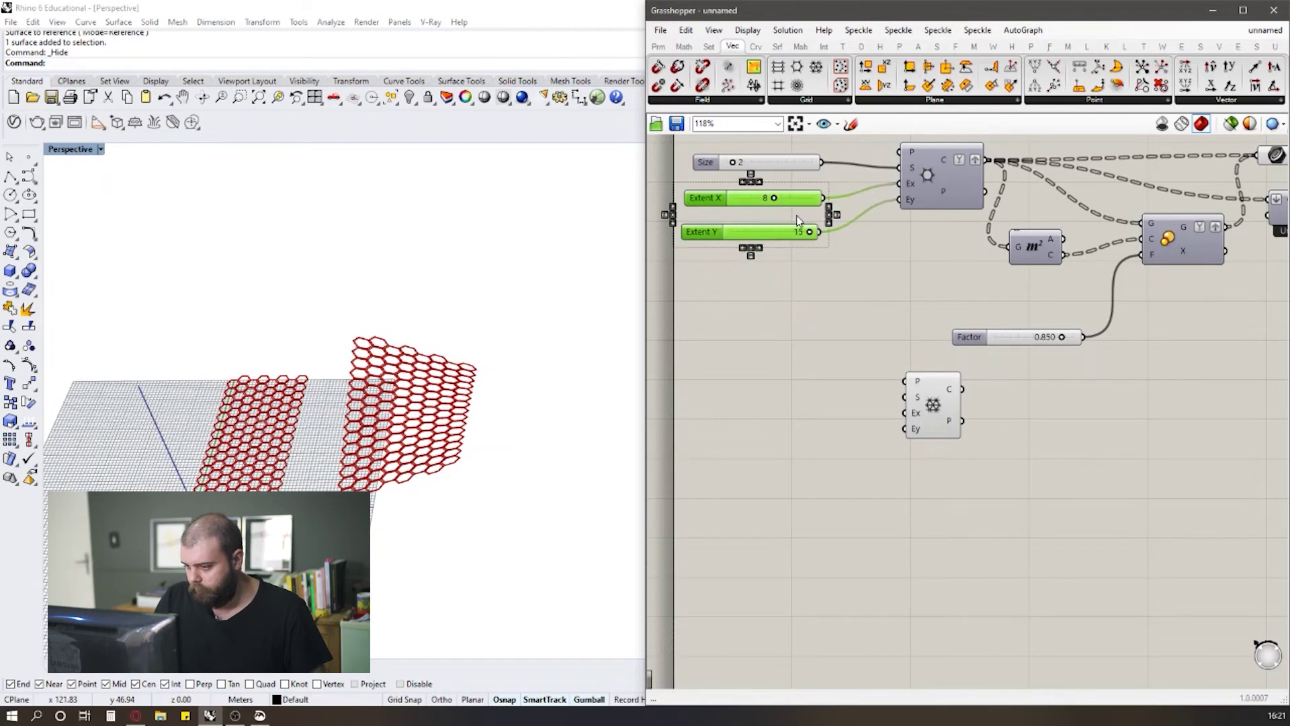
pyautogui.keyDown('alt'); pyautogui.moveTo(798, 221); pyautogui.dragTo(919, 408); pyautogui.keyUp('alt')
pyautogui.click(831, 375)
pyautogui.scroll(2, 864, 430)
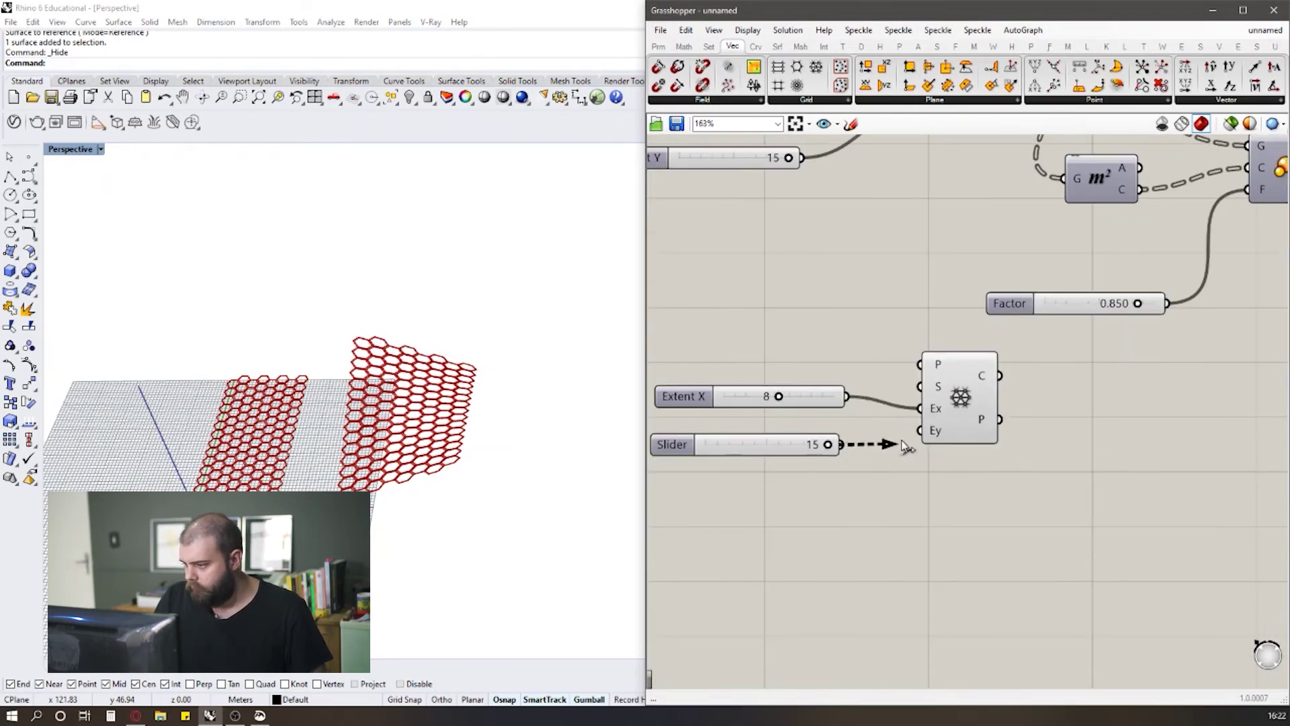
# Step: Turn off the preview of the curve parameter that collects the original and scaled hexagon curves
pyautogui.scroll(-4, 774, 440)
pyautogui.scroll(3, 941, 302)
pyautogui.moveTo(991, 301); pyautogui.dragTo(882, 224)
pyautogui.press('space')
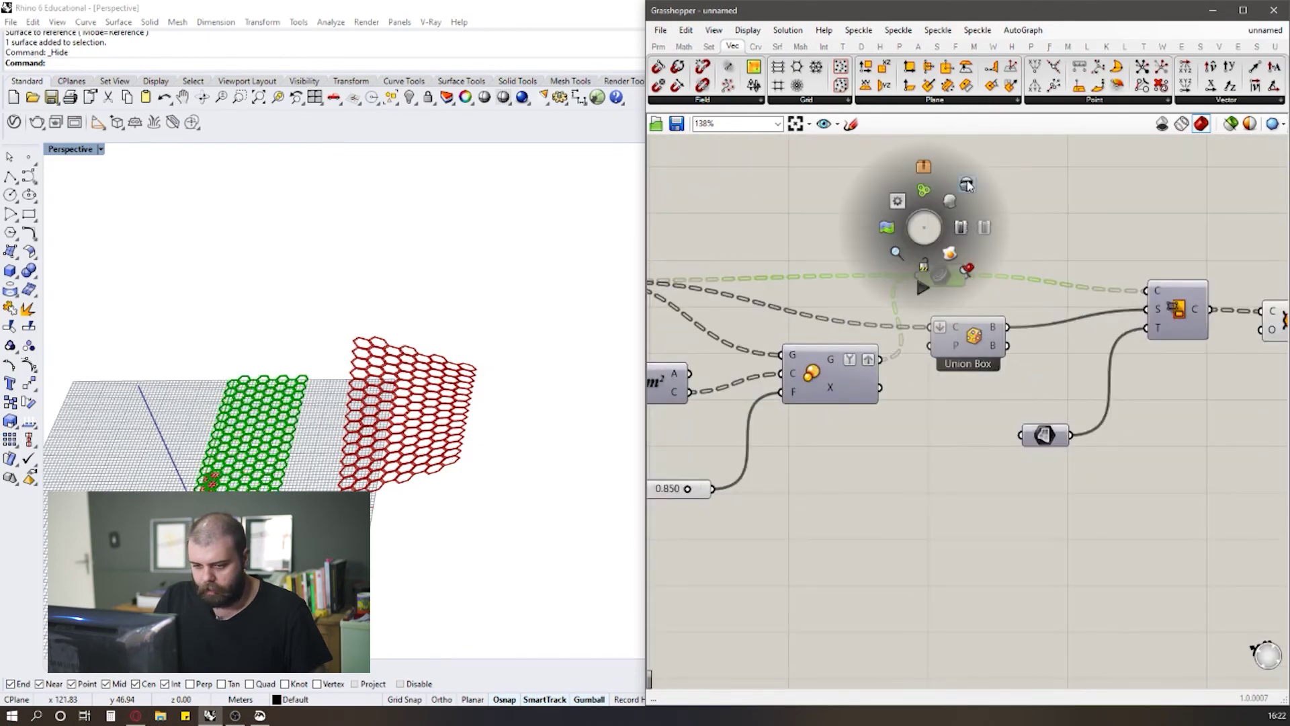
pyautogui.click(977, 188)
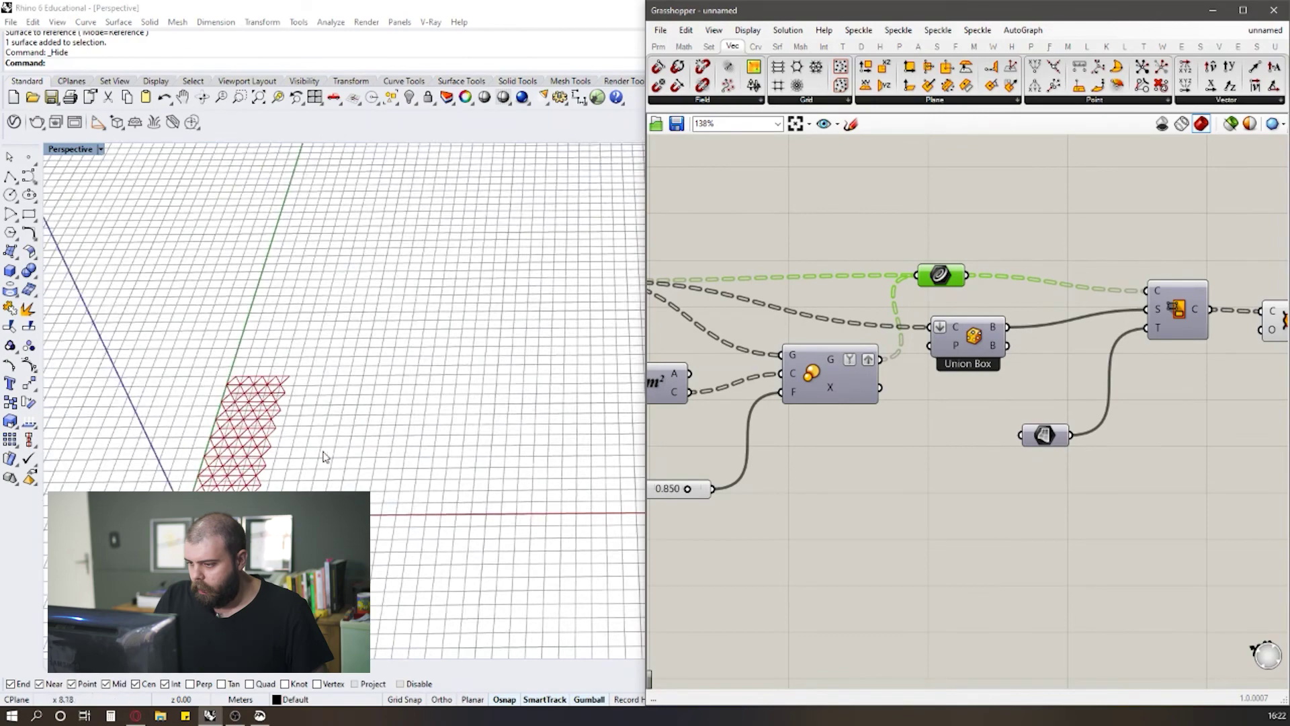
pyautogui.scroll(-3, 1002, 398)
pyautogui.scroll(3, 820, 363)
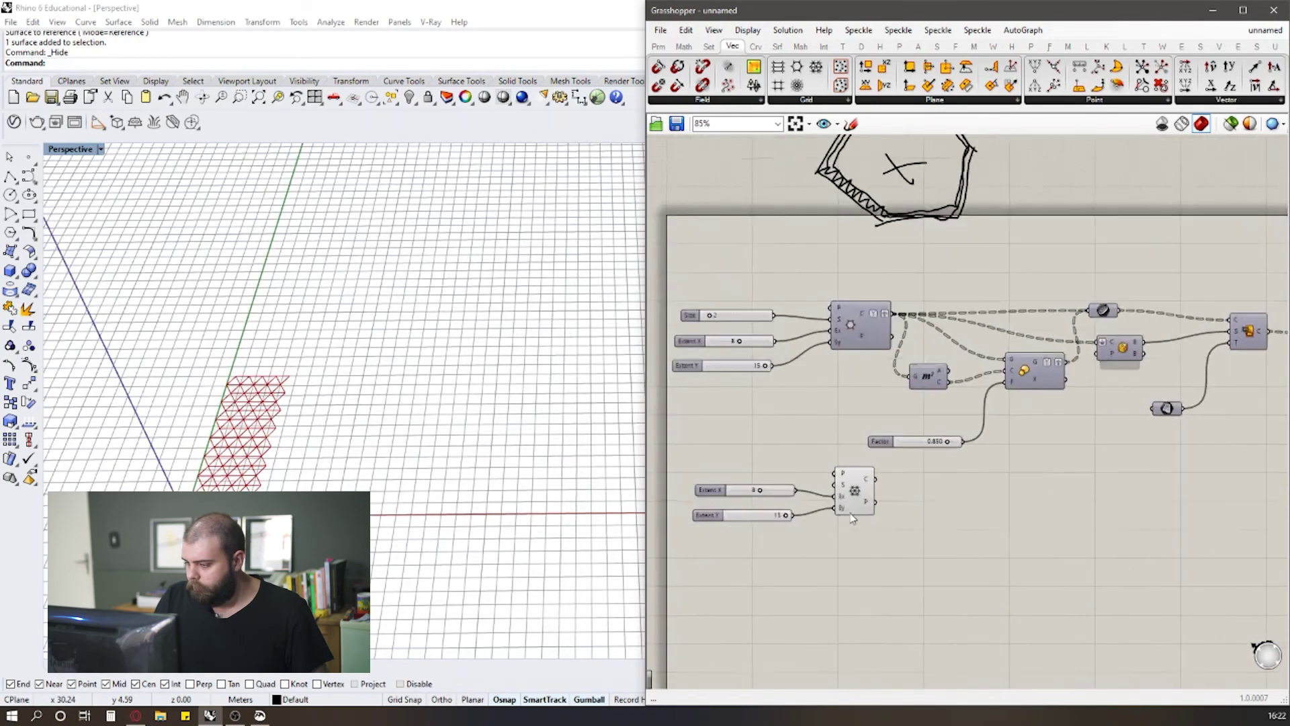
# Step: Move the Factor slider up beside the Scale component and the triangular grid with its sliders directly below the hexagonal grid
pyautogui.scroll(1, 819, 364)
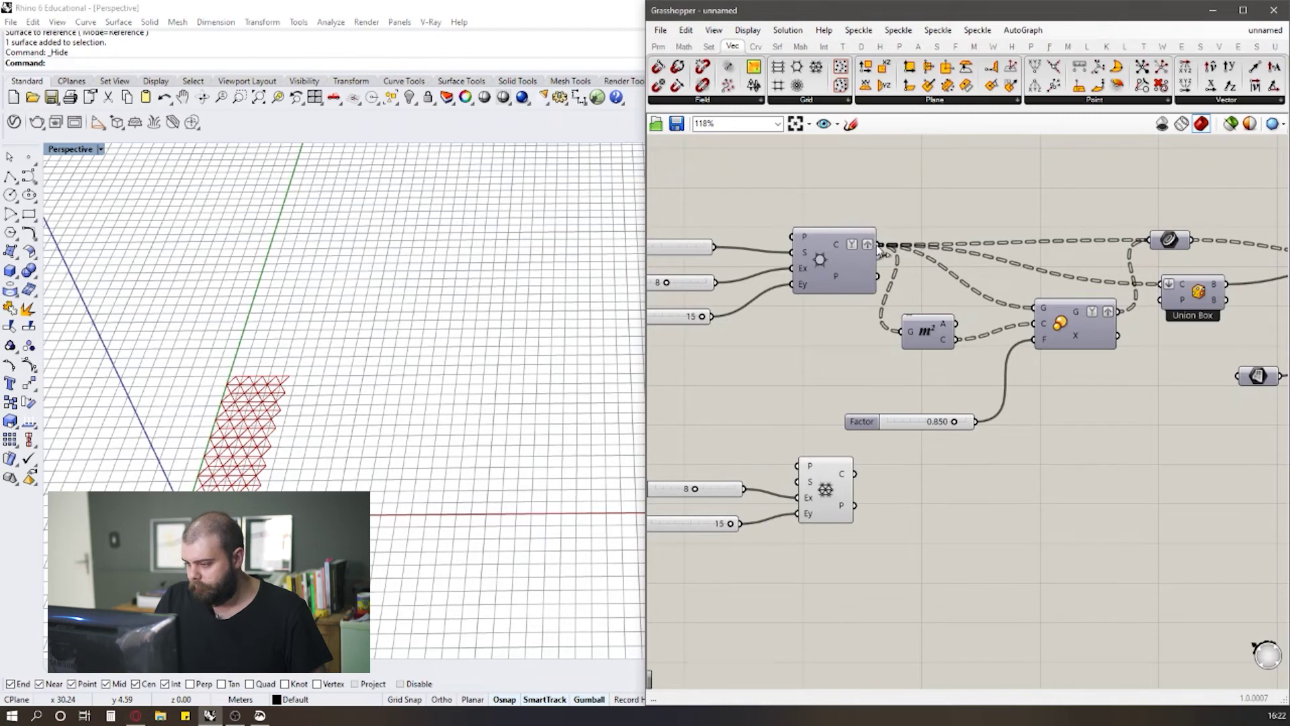
pyautogui.moveTo(749, 184); pyautogui.dragTo(895, 335)
pyautogui.moveTo(872, 422); pyautogui.dragTo(924, 380)
pyautogui.scroll(-2, 925, 434)
pyautogui.moveTo(917, 605); pyautogui.dragTo(772, 466)
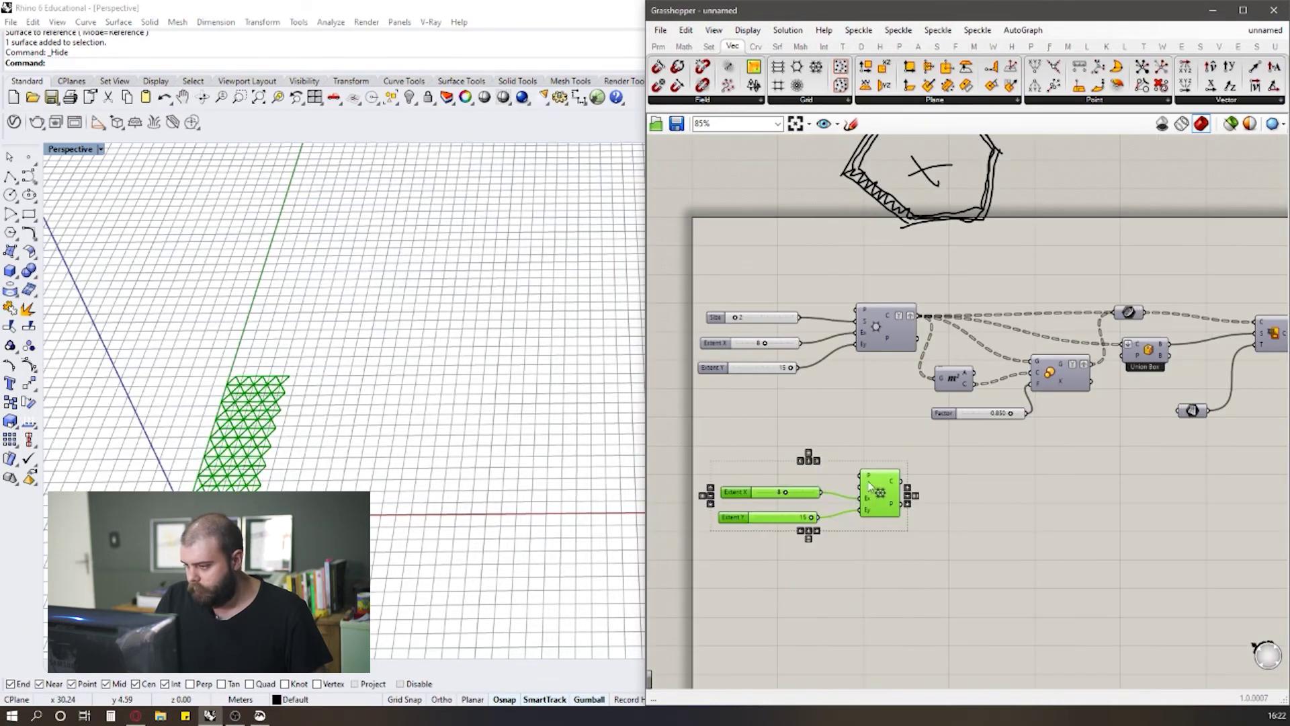
pyautogui.moveTo(878, 492); pyautogui.dragTo(879, 393)
pyautogui.click(916, 430)
# Step: Transfer all wires from the hexagonal grid's cell output to the triangular grid's cell output and inspect the mapped result
pyautogui.scroll(4, 907, 349)
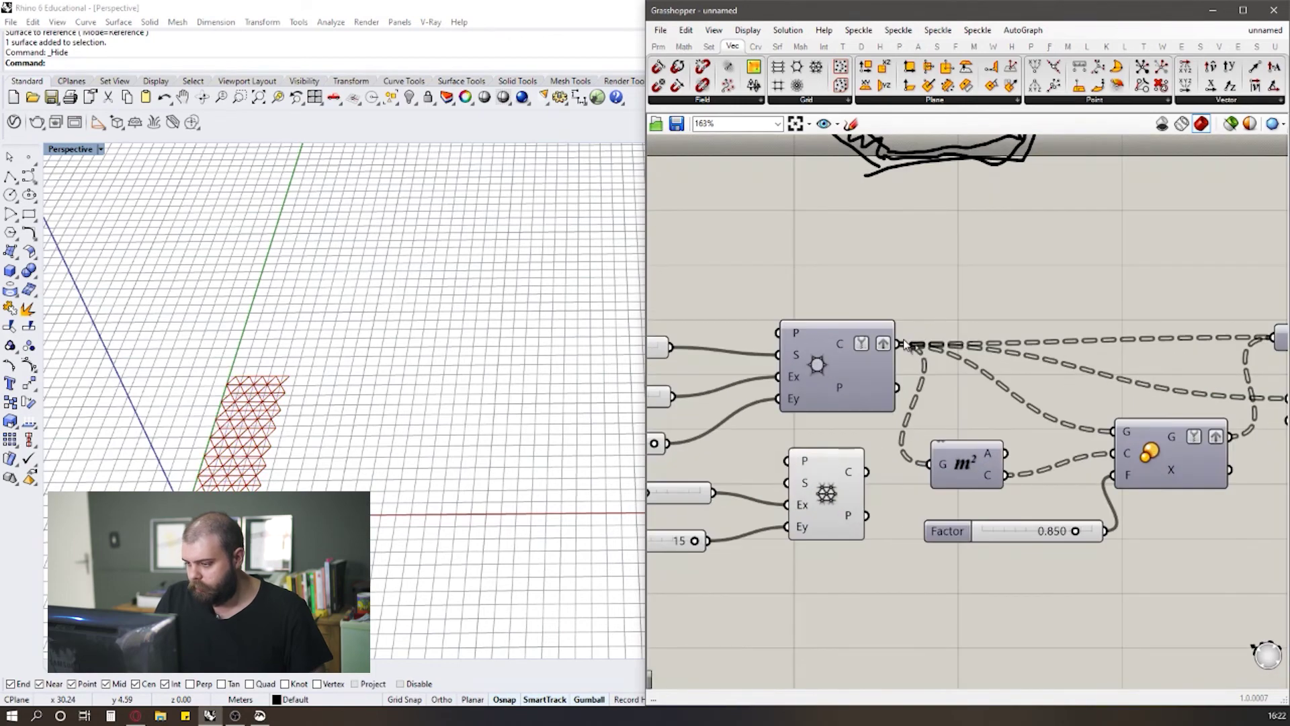
pyautogui.keyDown('ctrl'); pyautogui.keyDown('shift'); pyautogui.moveTo(899, 345); pyautogui.dragTo(864, 474); pyautogui.keyUp('shift'); pyautogui.keyUp('ctrl')
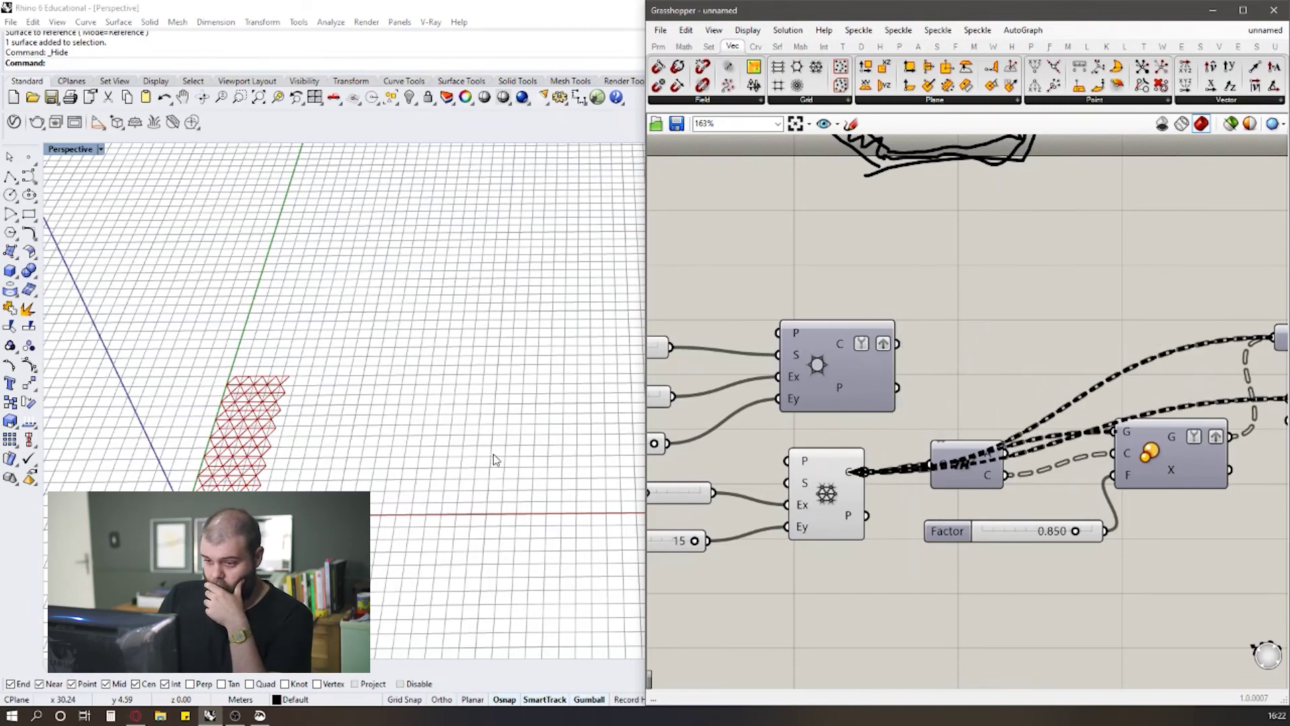
pyautogui.scroll(-6, 176, 368)
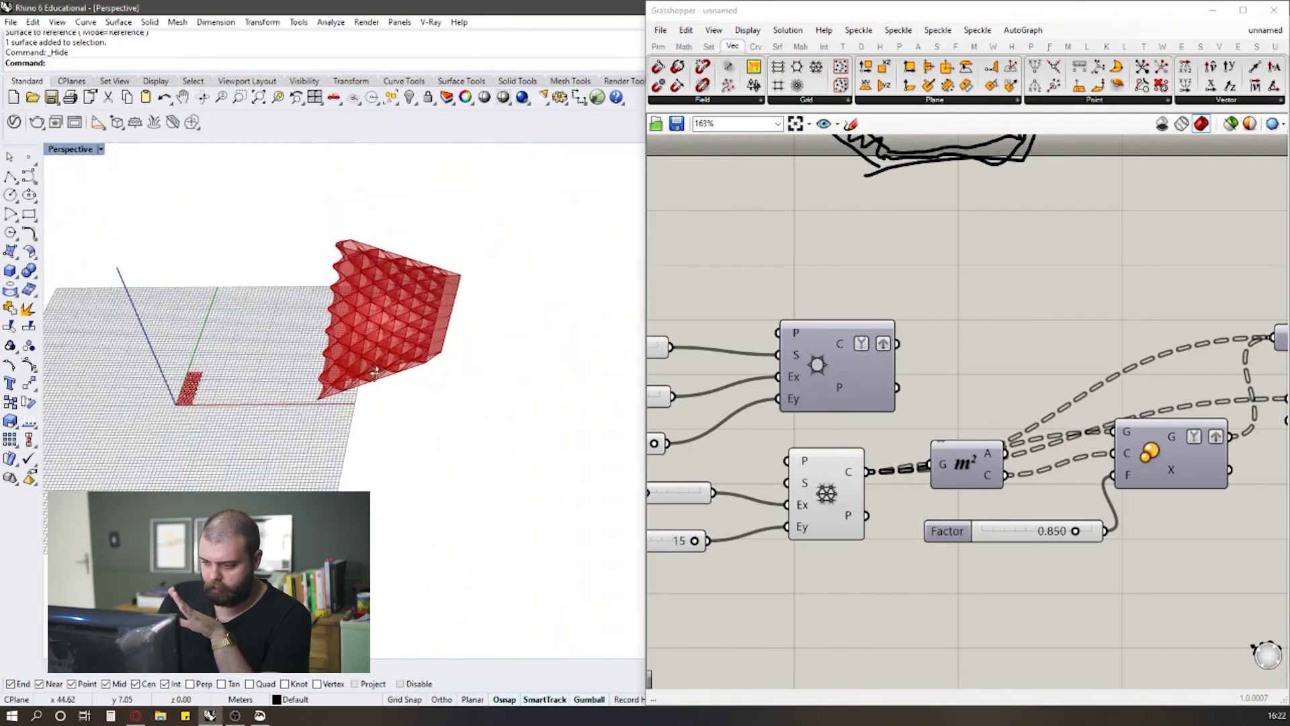
pyautogui.scroll(4, 405, 341)
pyautogui.moveTo(461, 304); pyautogui.dragTo(494, 346, button='right')
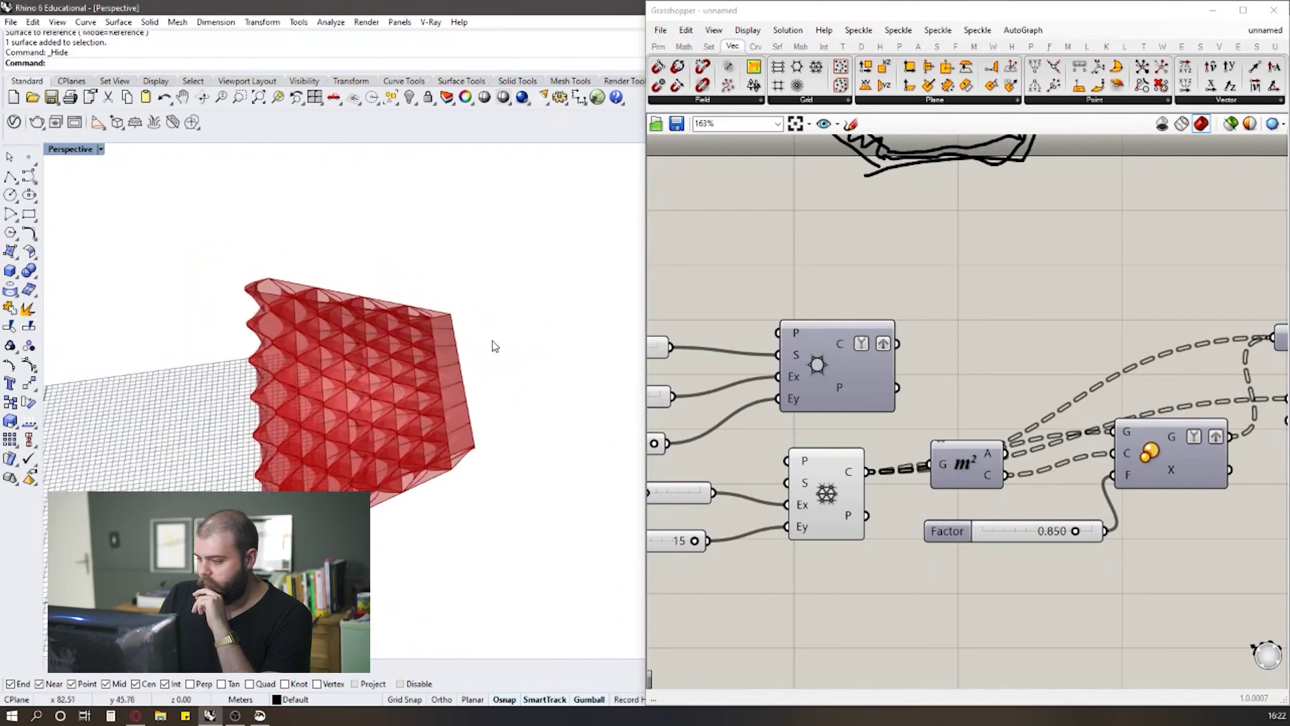
# Step: Graft and simplify the triangular grid's cell output, and check the triangular frames on the twisted surface
pyautogui.scroll(2, 828, 434)
pyautogui.moveTo(815, 224); pyautogui.dragTo(967, 340)
pyautogui.rightClick(862, 475)
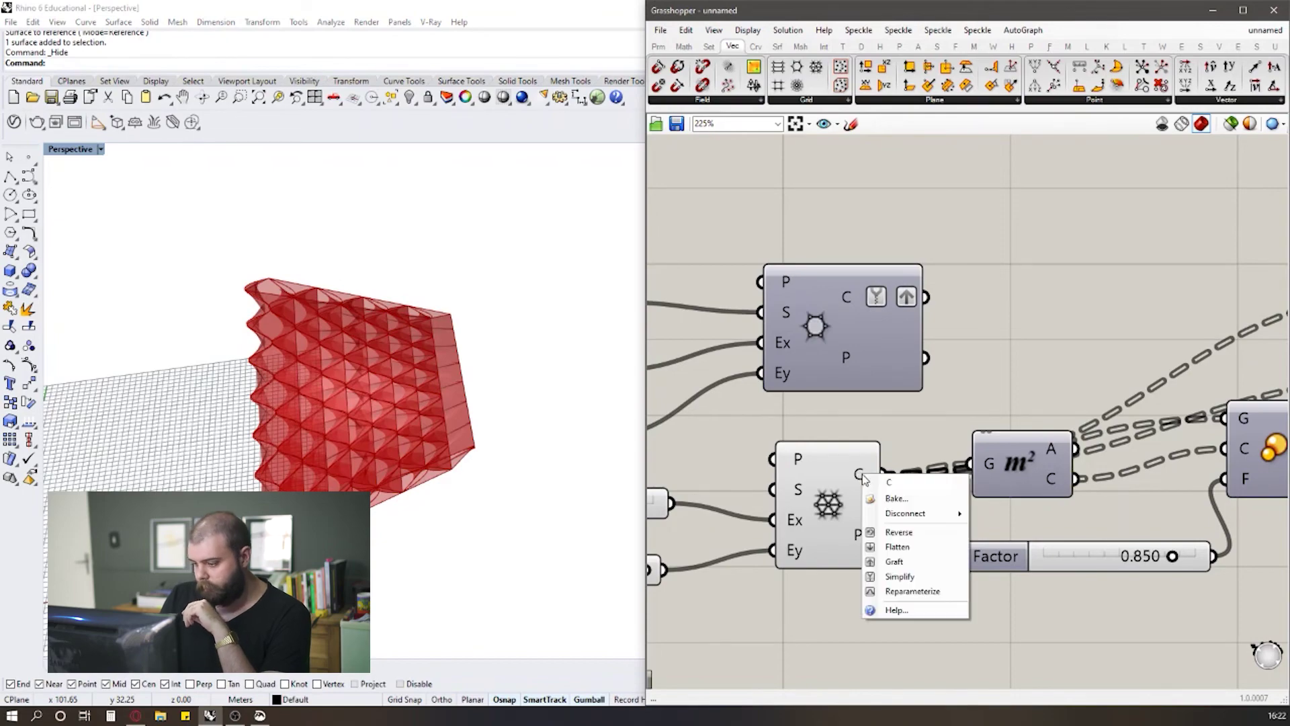
pyautogui.click(901, 565)
pyautogui.rightClick(858, 473)
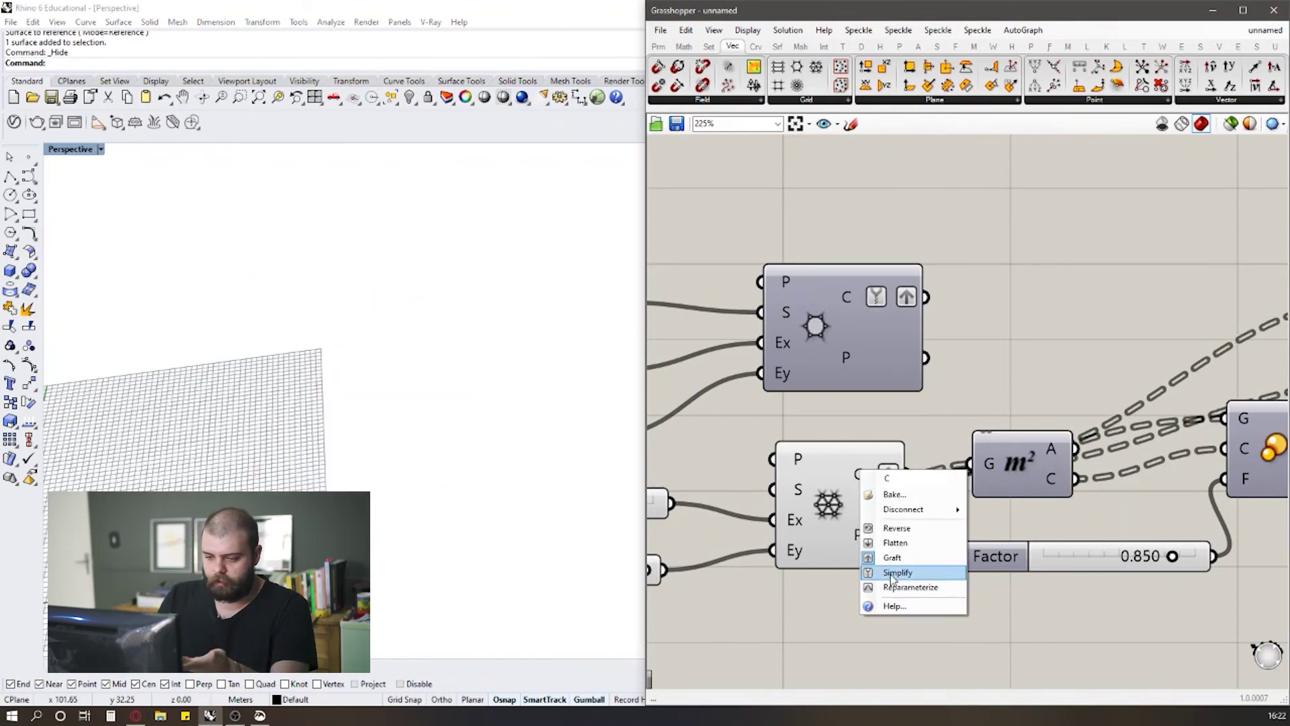
pyautogui.click(901, 566)
pyautogui.moveTo(480, 397); pyautogui.dragTo(411, 432, button='right')
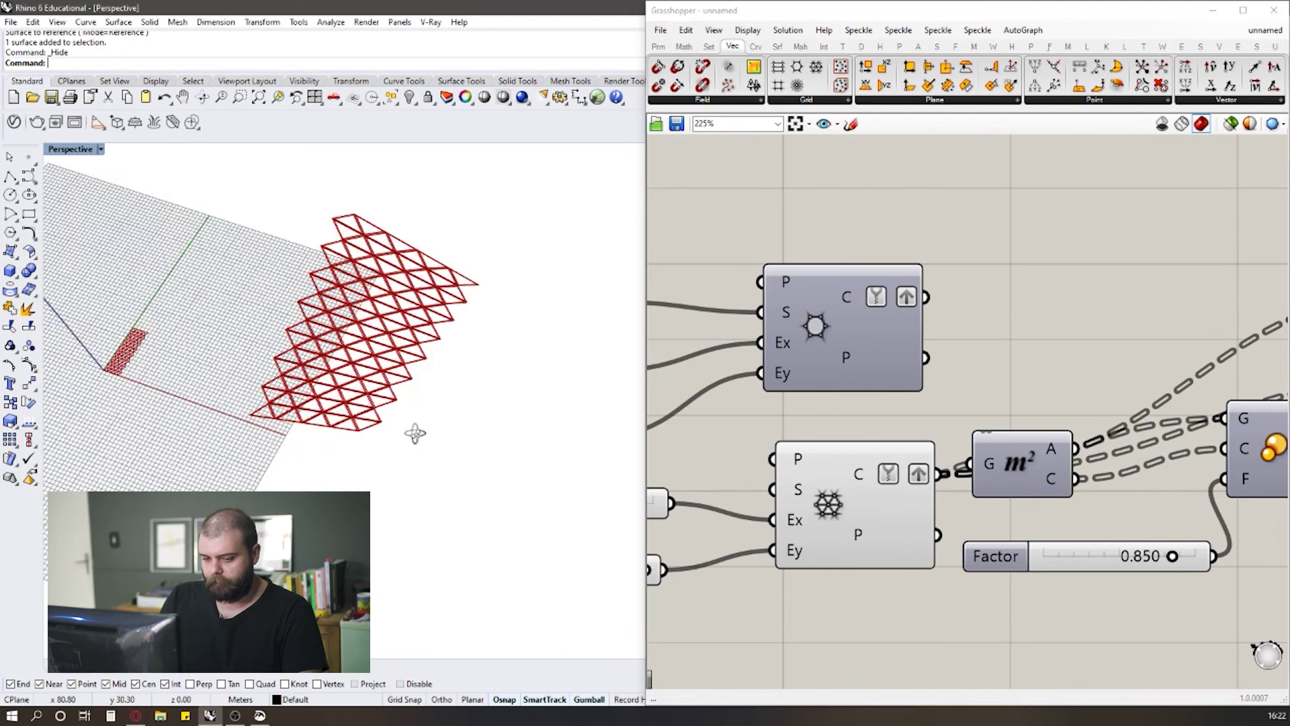
pyautogui.scroll(5, 412, 432)
pyautogui.scroll(-4, 411, 282)
pyautogui.moveTo(412, 282); pyautogui.dragTo(448, 324, button='right')
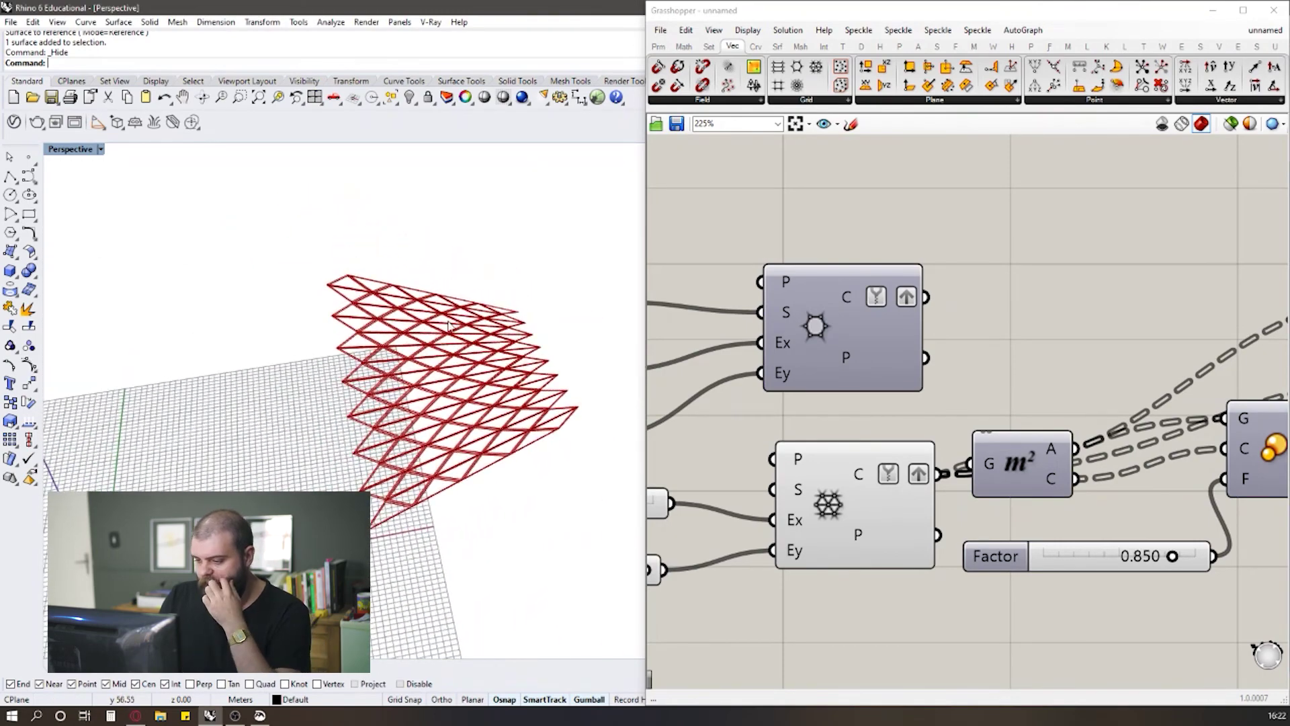
# Step: Set the triangular grid's Extent X to 15 and check the mapped triangular frames
pyautogui.scroll(-4, 776, 380)
pyautogui.scroll(2, 778, 447)
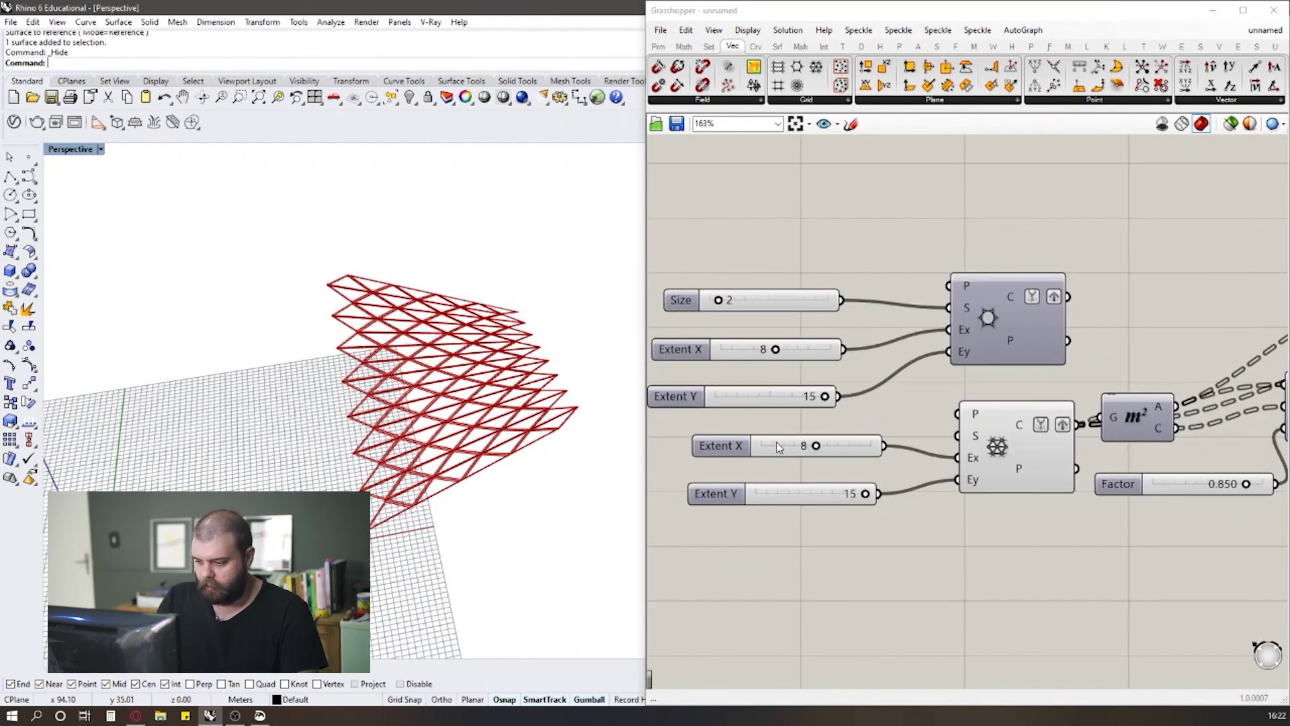
pyautogui.doubleClick(777, 447)
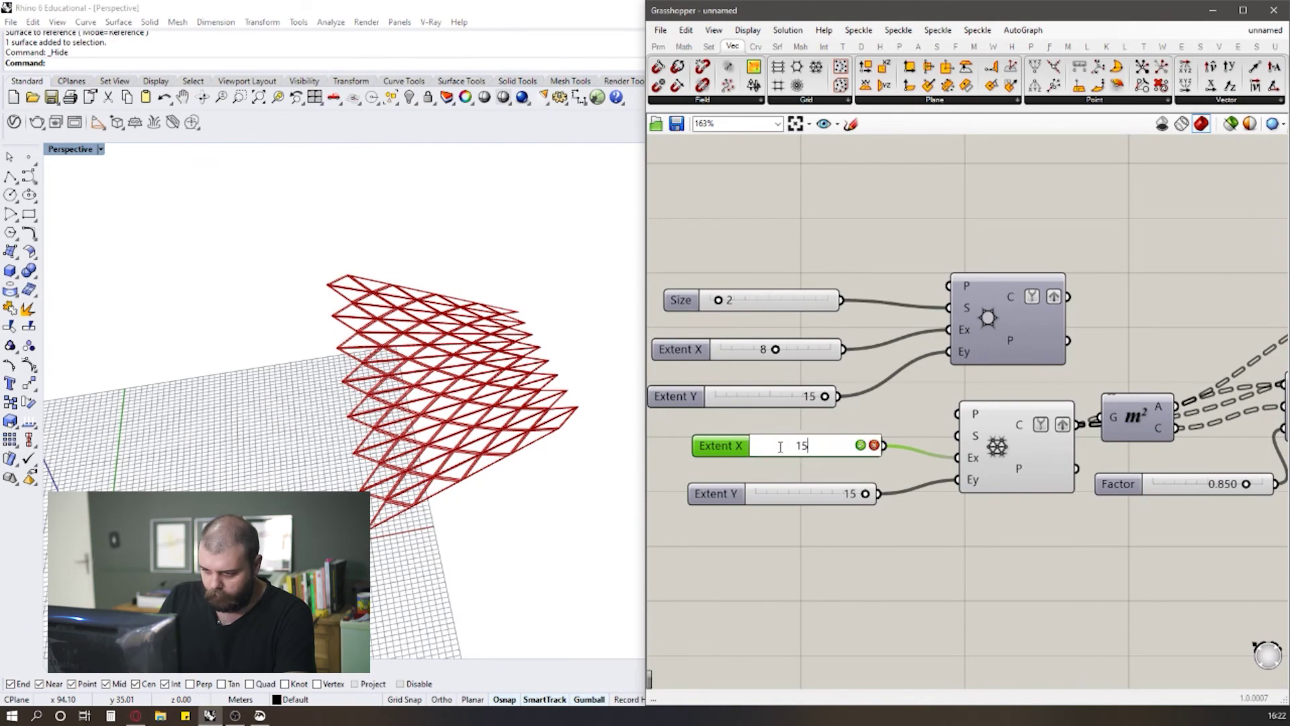
pyautogui.write('15')
pyautogui.press('Return')
pyautogui.moveTo(484, 385); pyautogui.dragTo(613, 490, button='right')
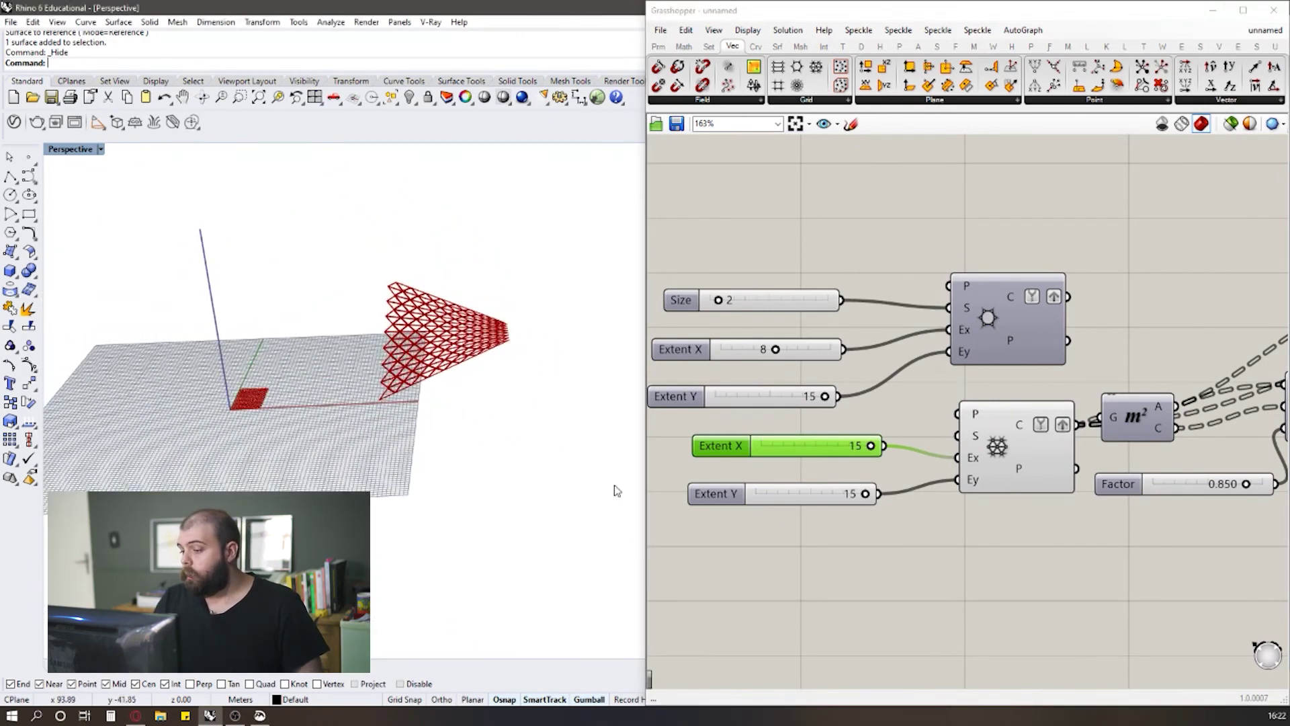
# Step: Look through the available grid component types and examine the triangular grid's simplified and grafted cell output
pyautogui.click(882, 353)
pyautogui.scroll(-4, 882, 352)
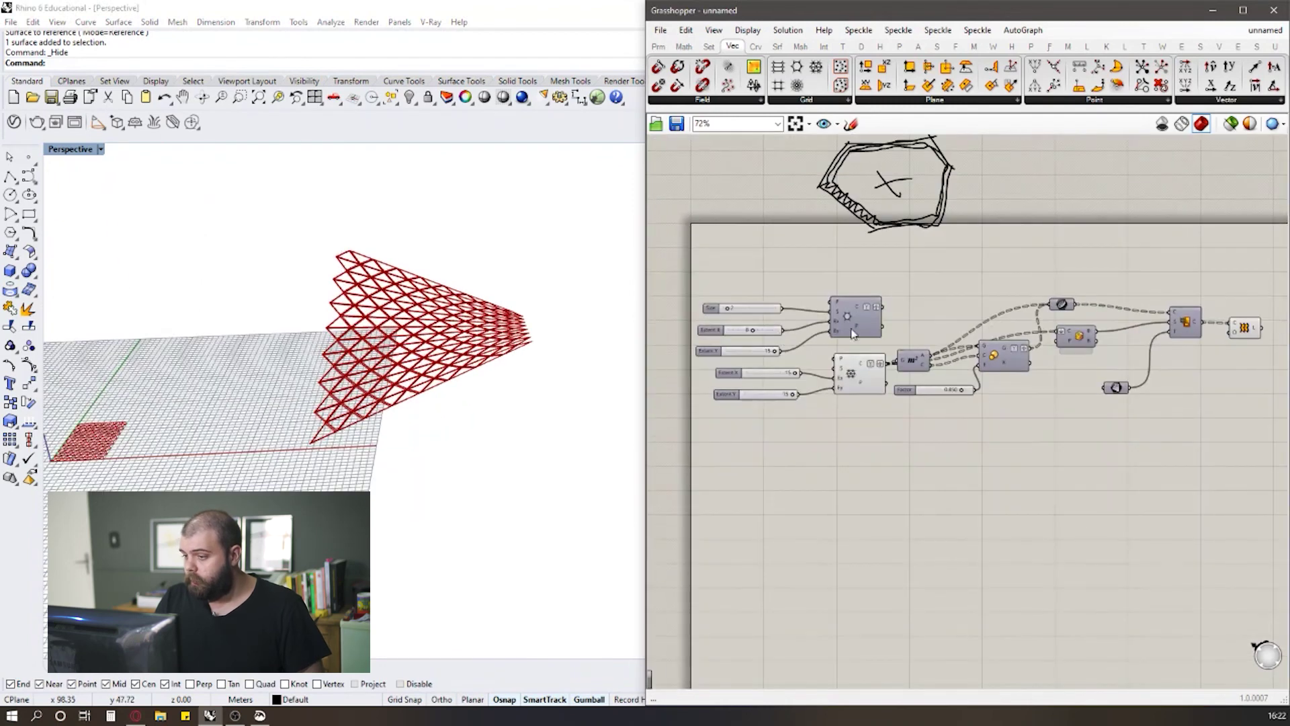
pyautogui.click(825, 102)
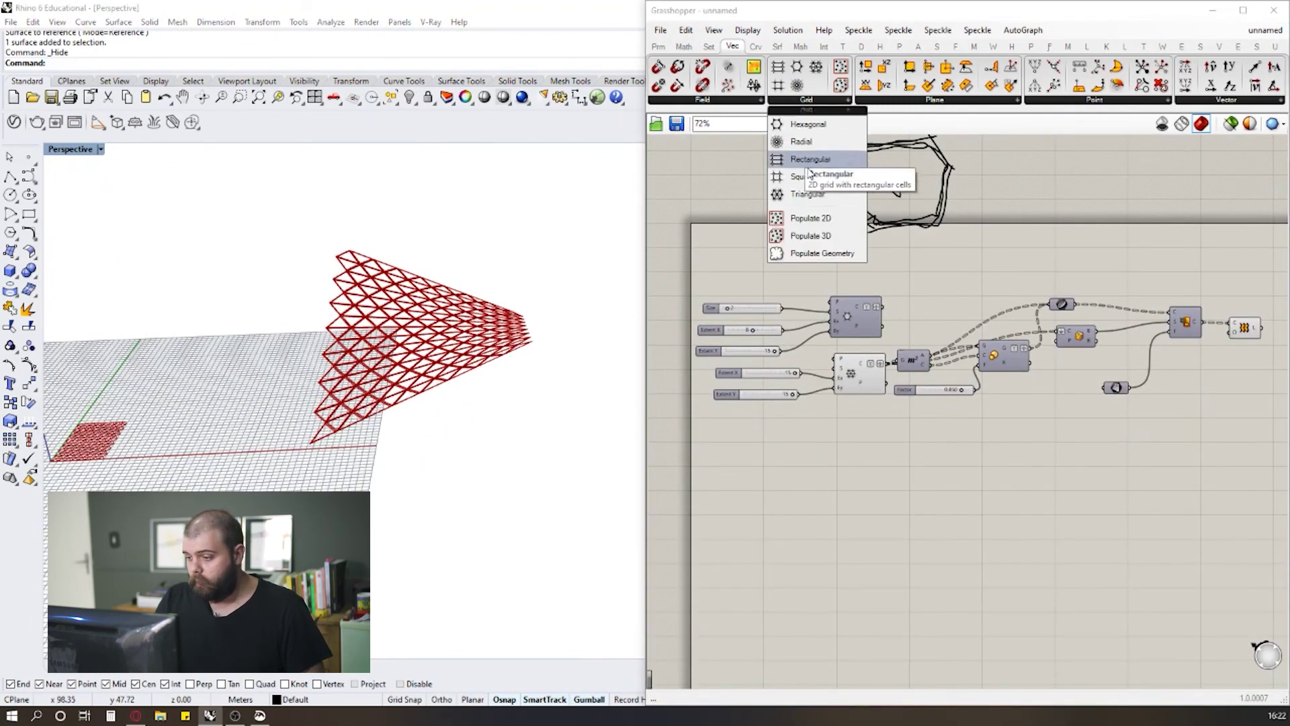
pyautogui.scroll(3, 869, 305)
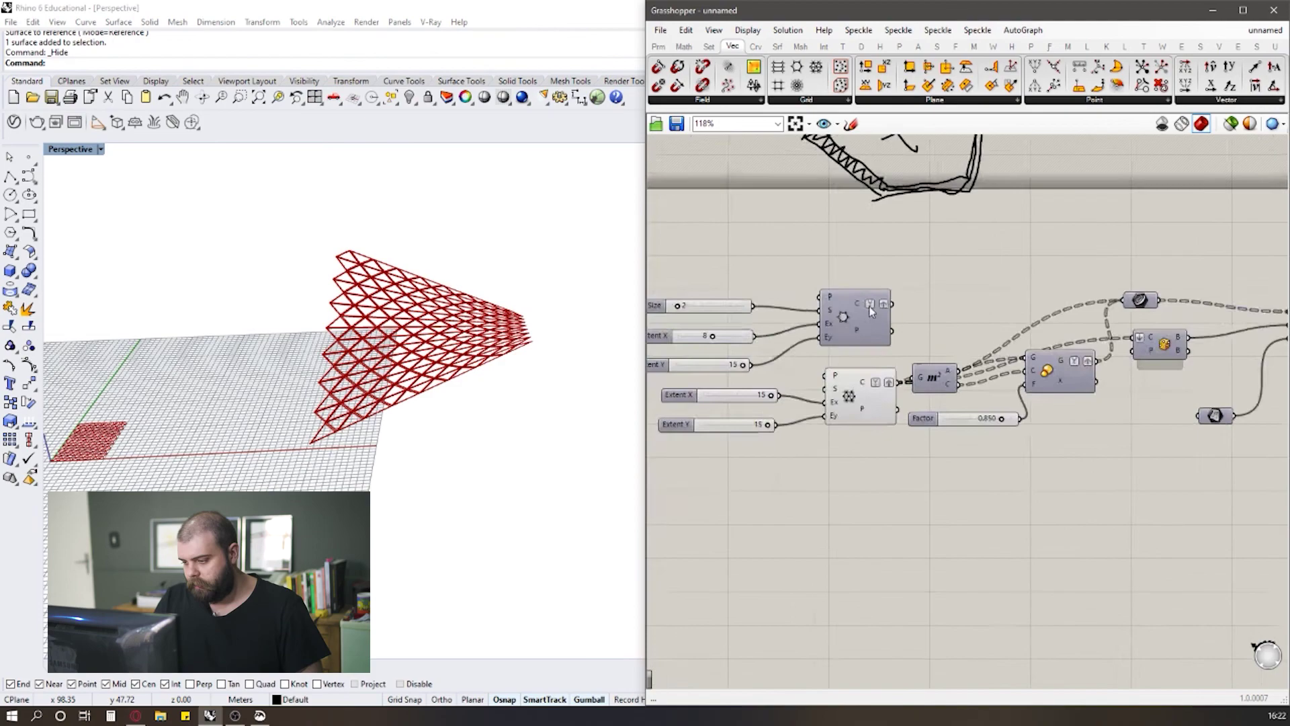
pyautogui.scroll(3, 884, 294)
pyautogui.moveTo(772, 368); pyautogui.dragTo(930, 496)
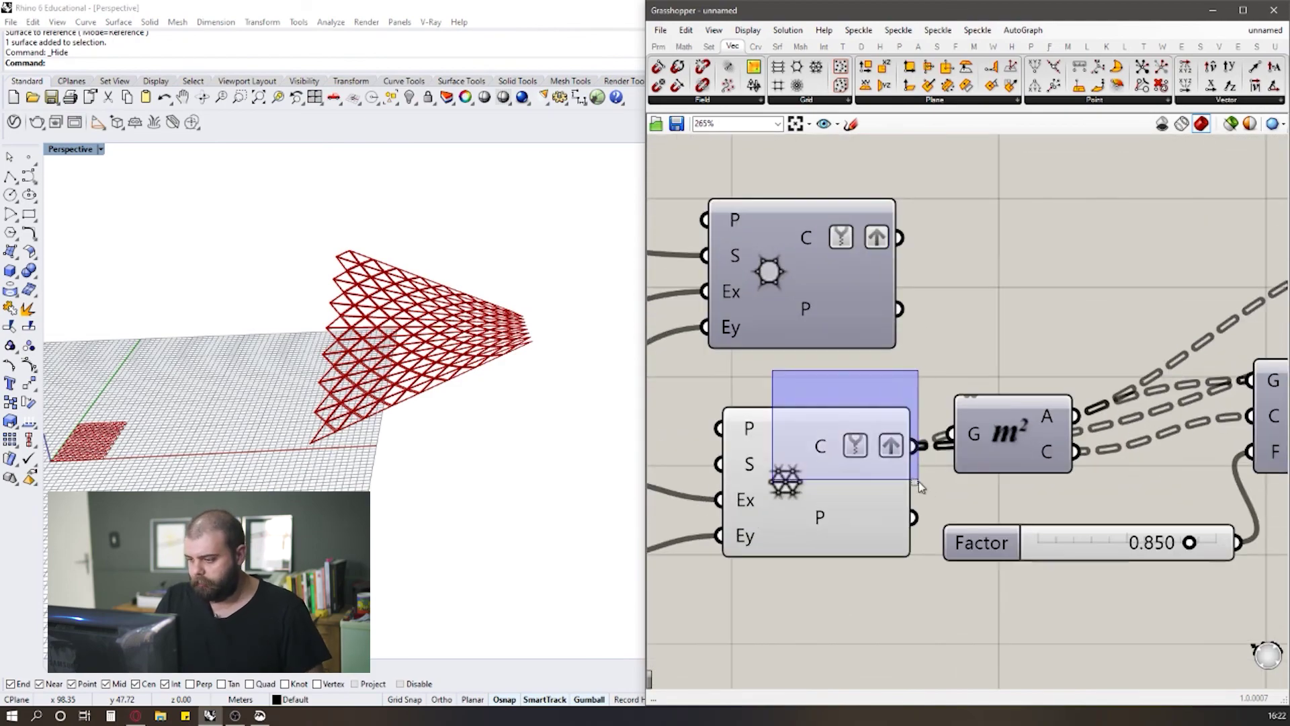